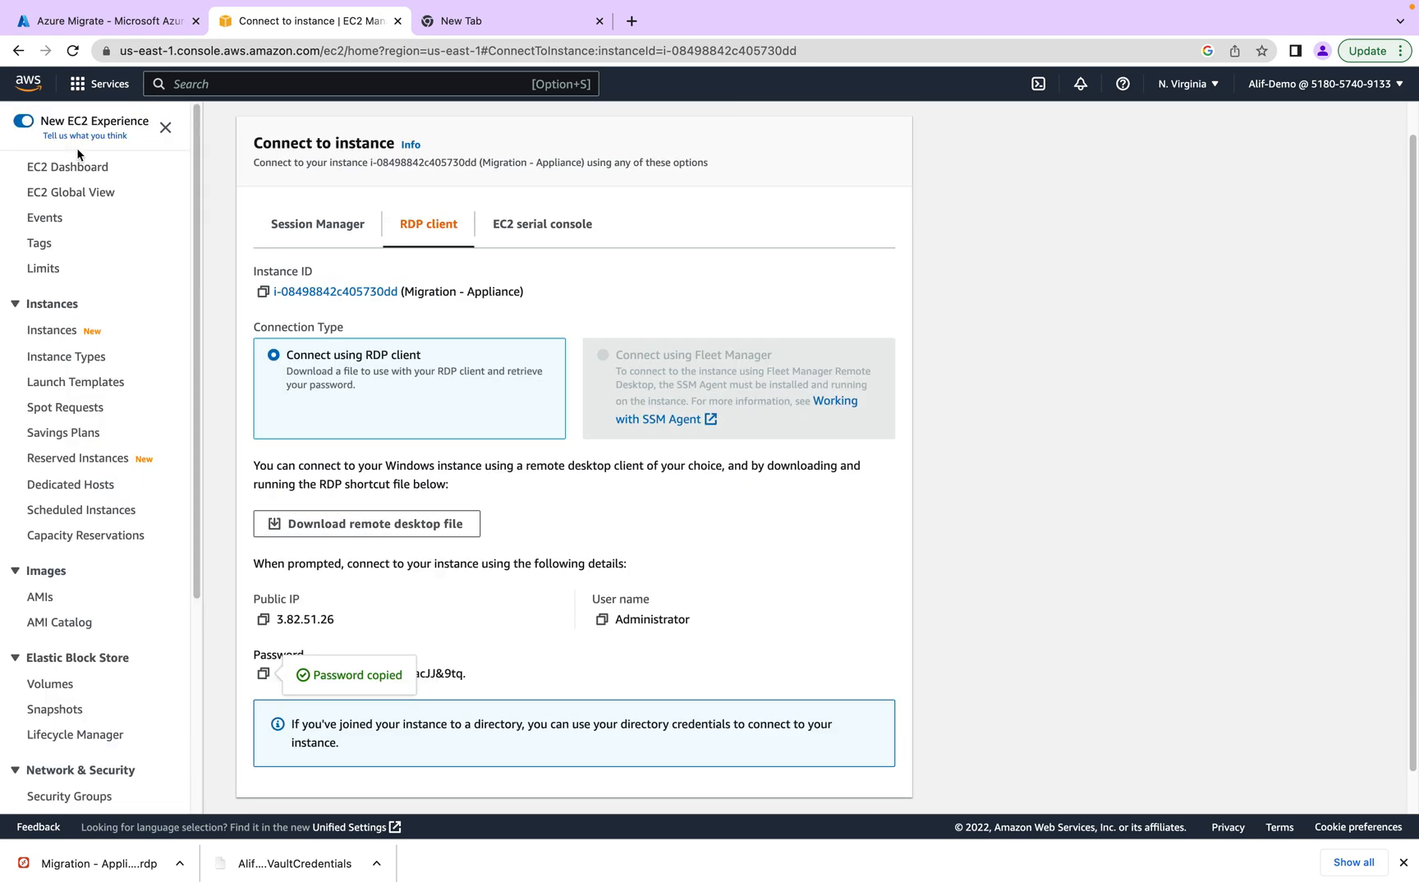
- Go back to the EC2 instances list and show the Demo-VM01 instance's details
click(49, 331)
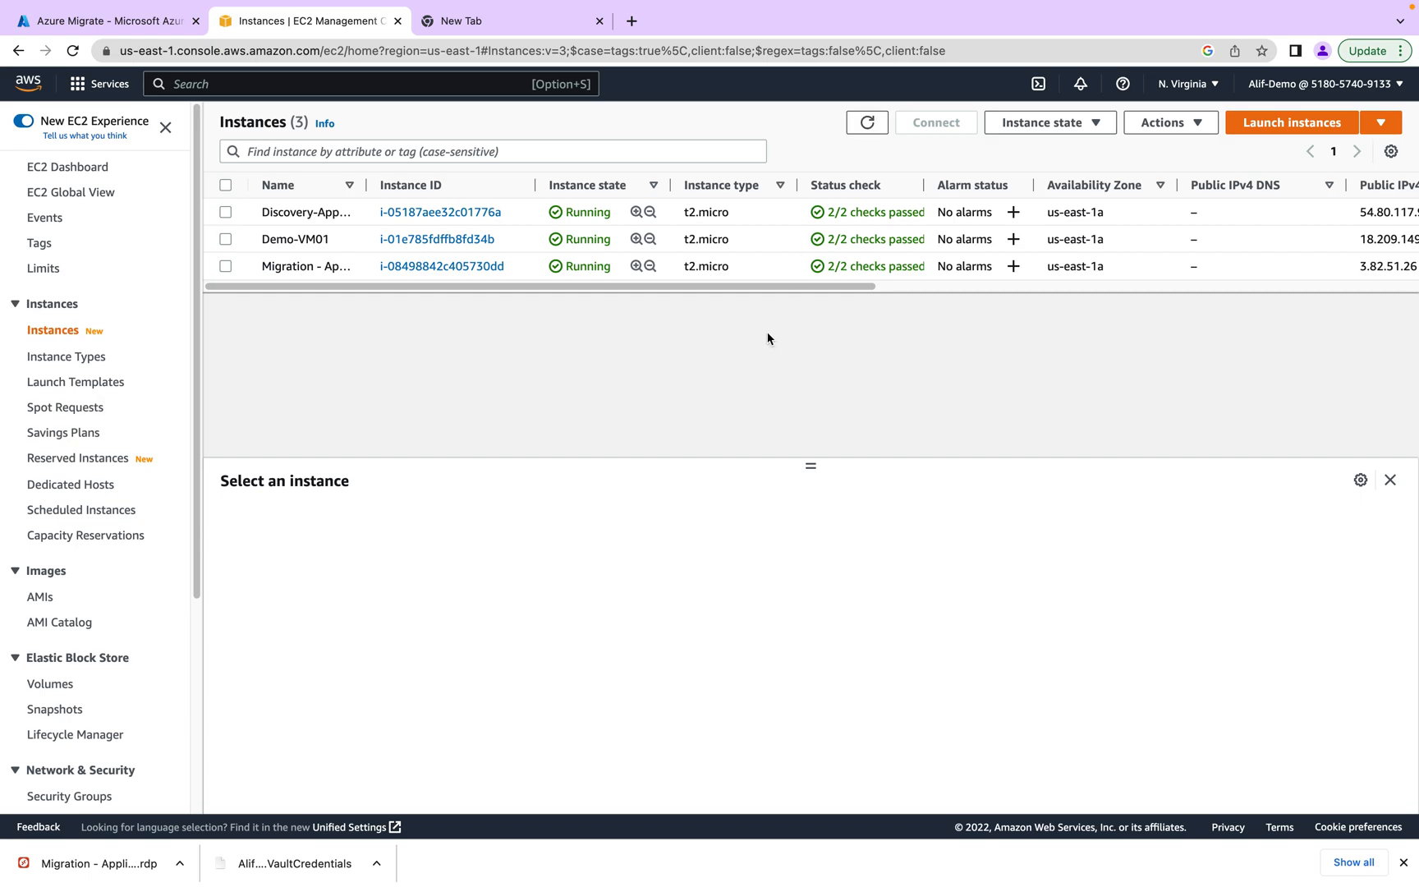
click(279, 265)
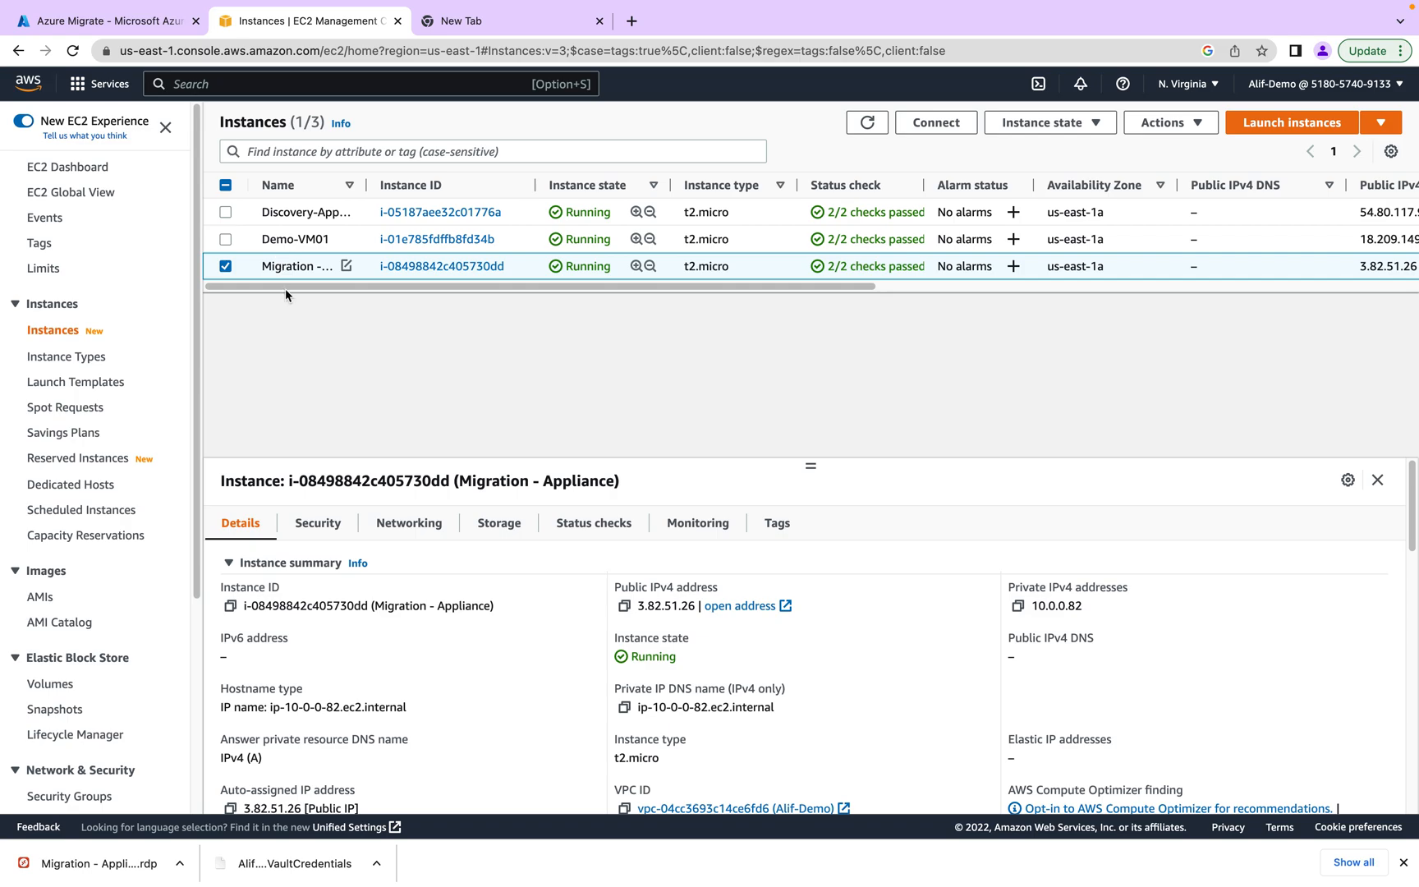
click(296, 236)
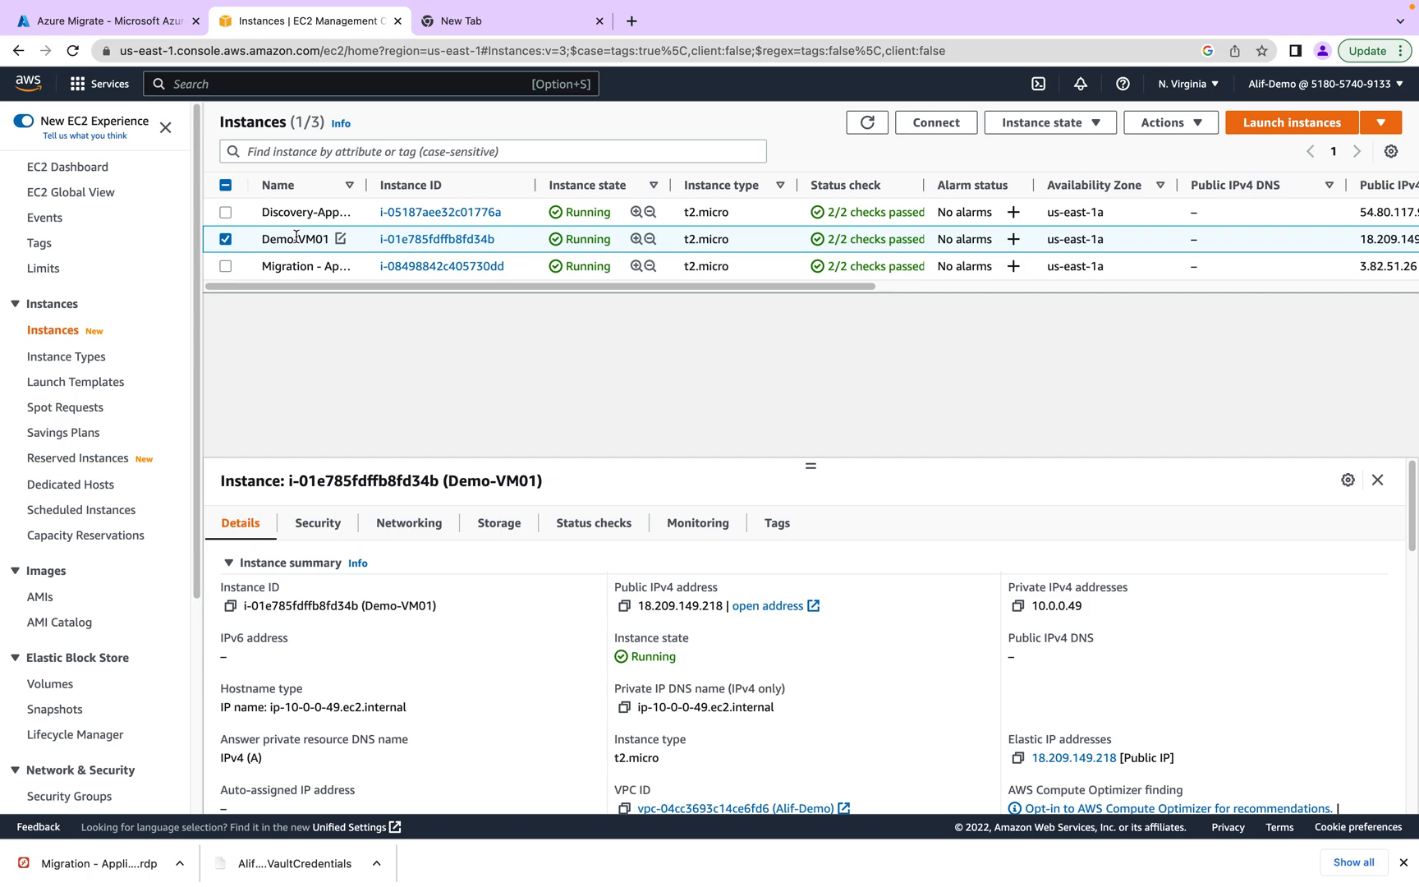
- On the Azure Migrate page, review and close the Discovered servers list
click(105, 22)
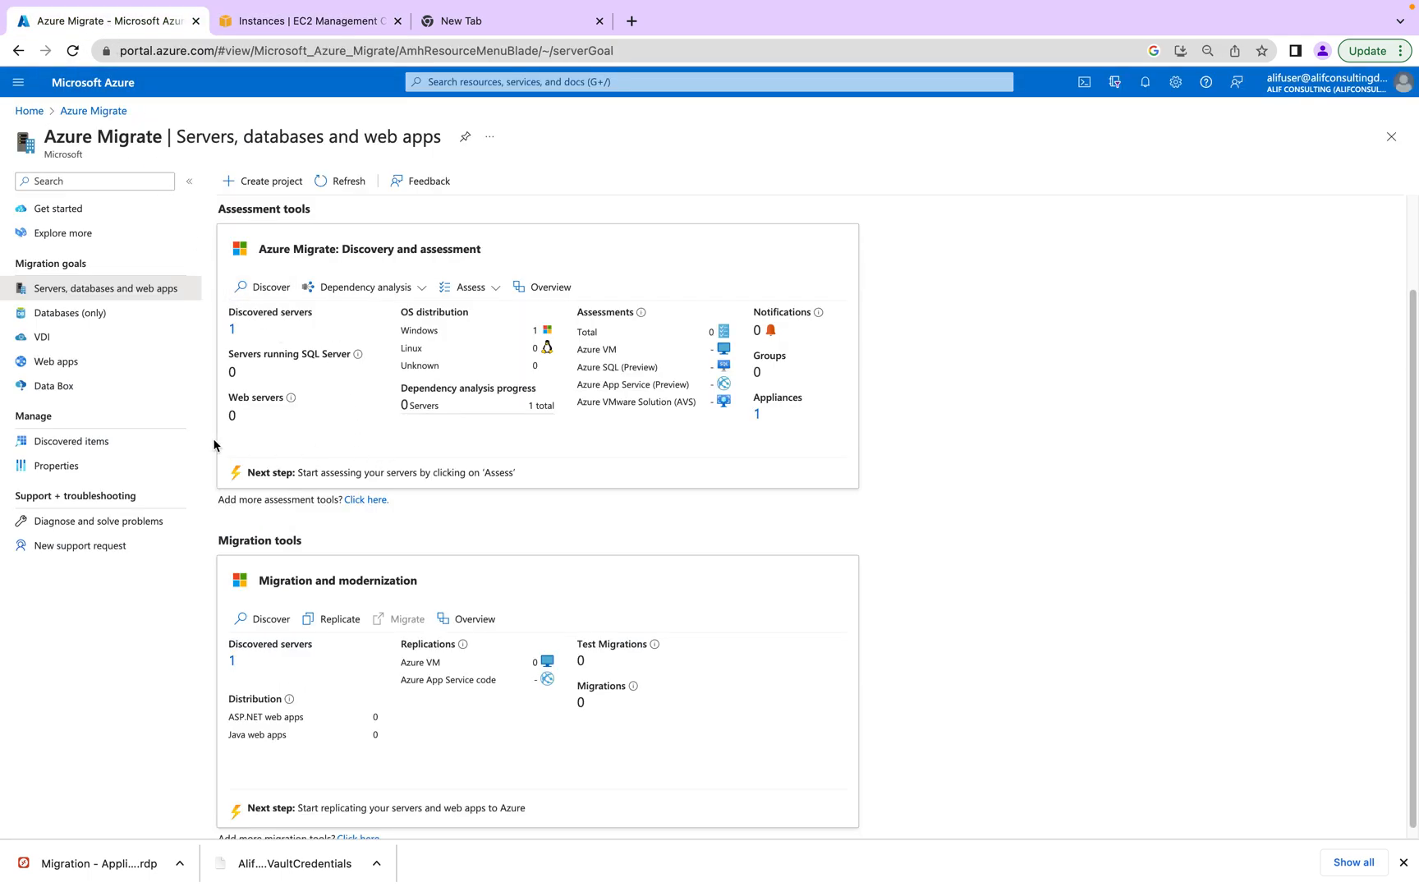
scroll(355, 418, down, 1)
scroll(354, 414, up, 3)
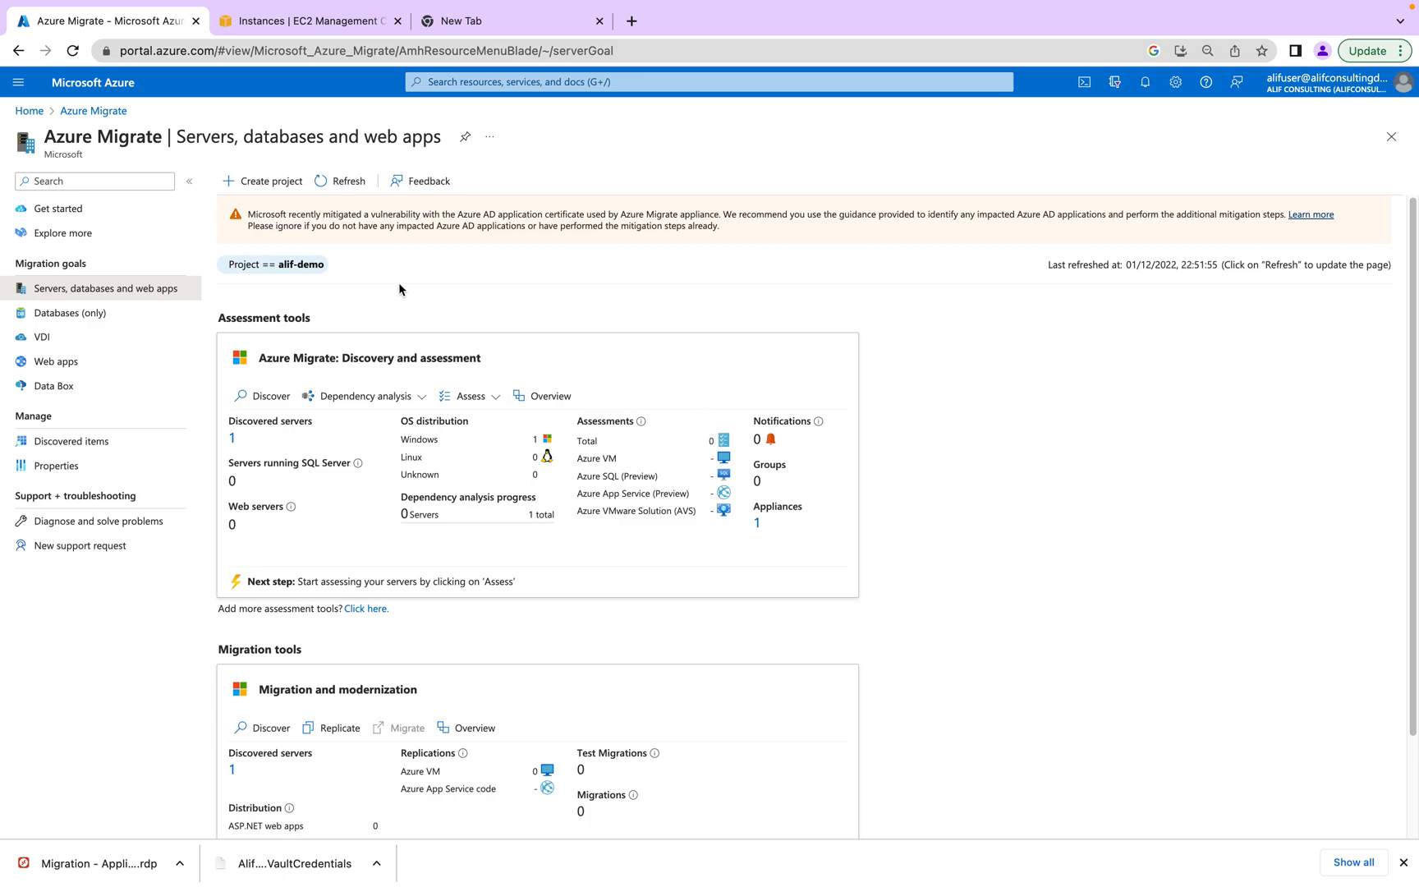
scroll(288, 686, down, 2)
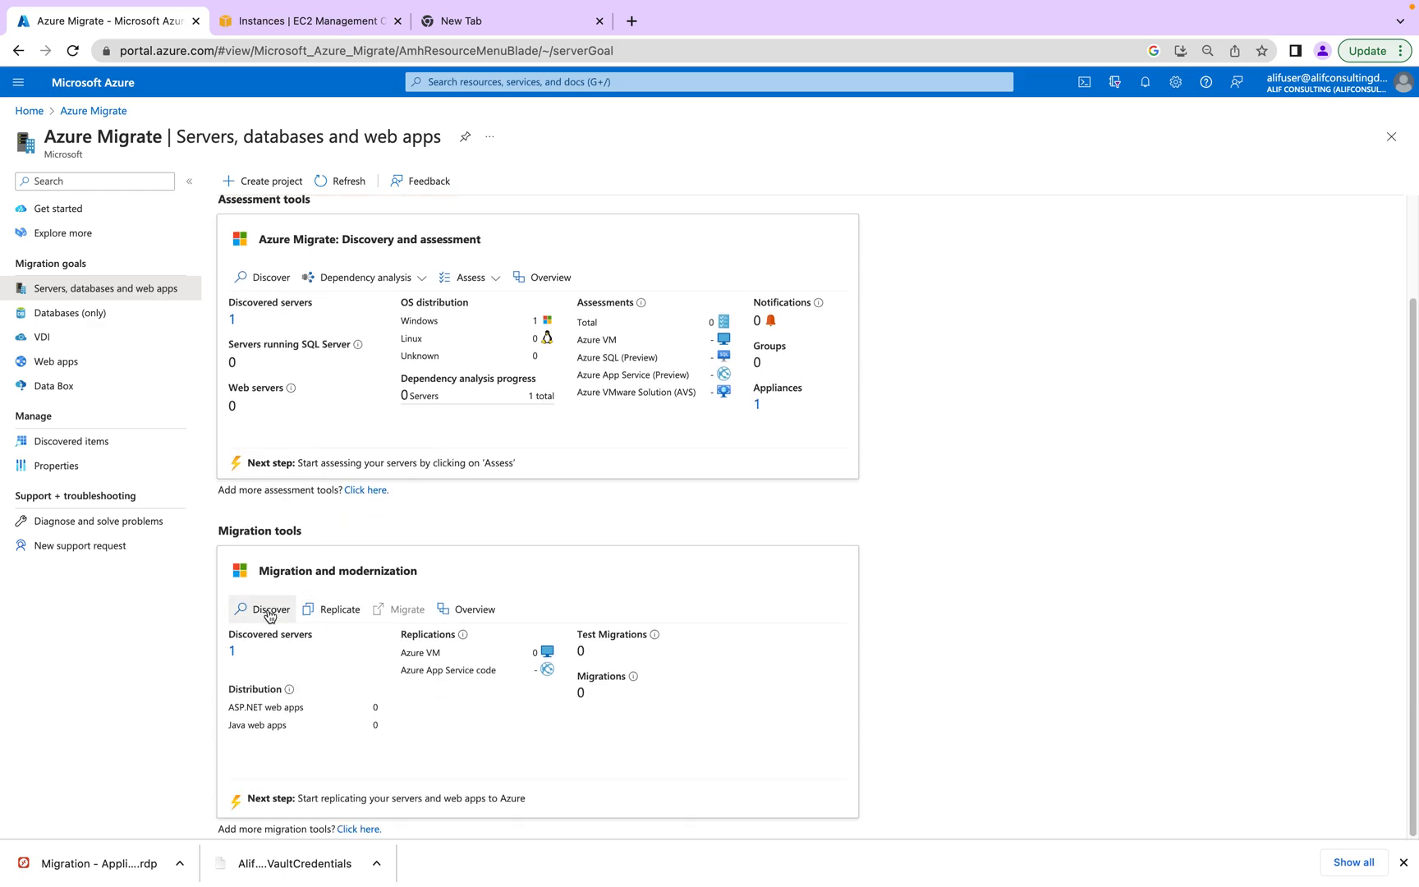
click(232, 652)
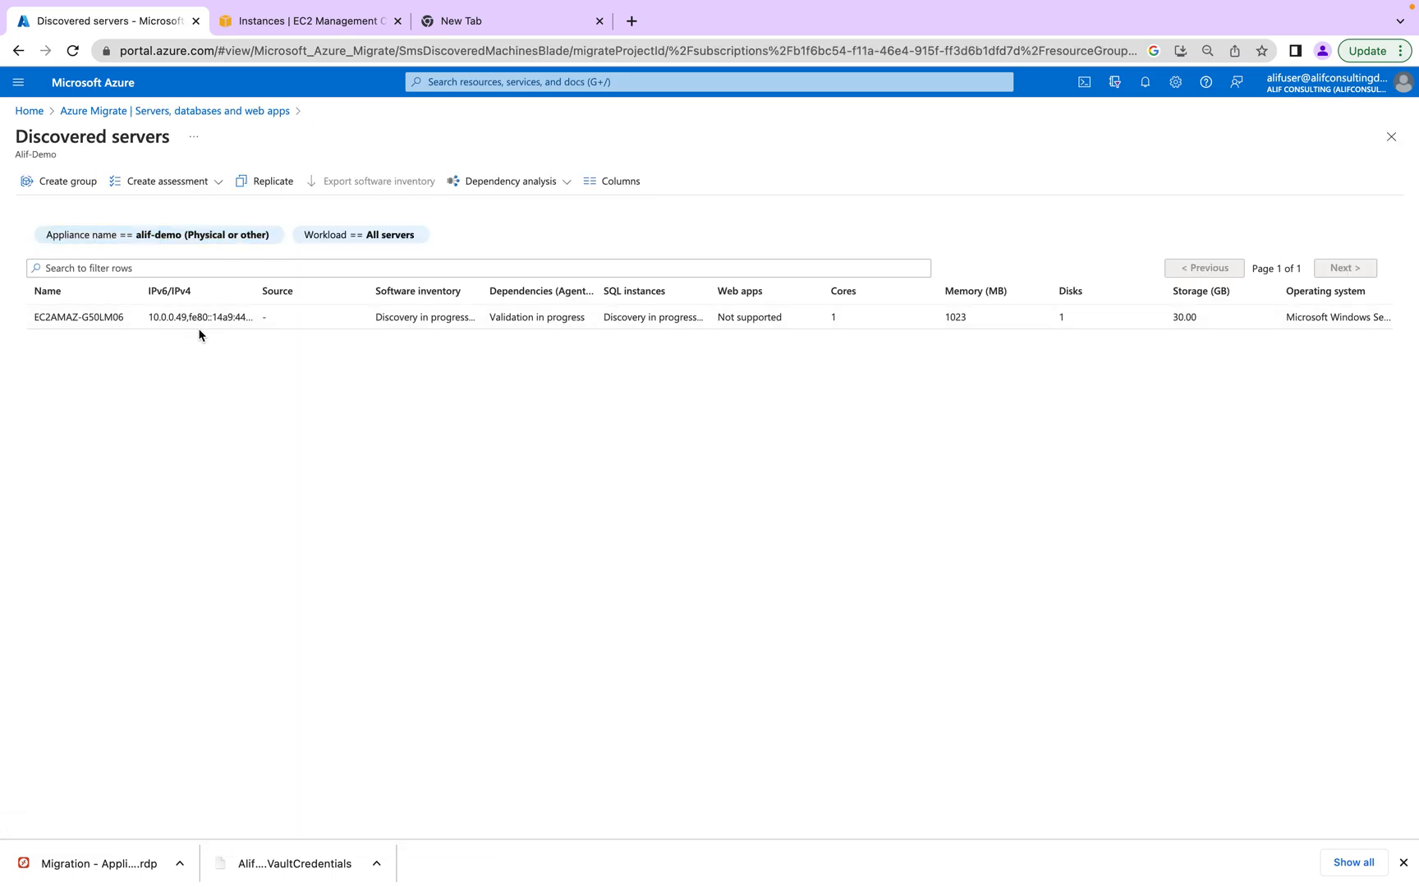
click(1392, 136)
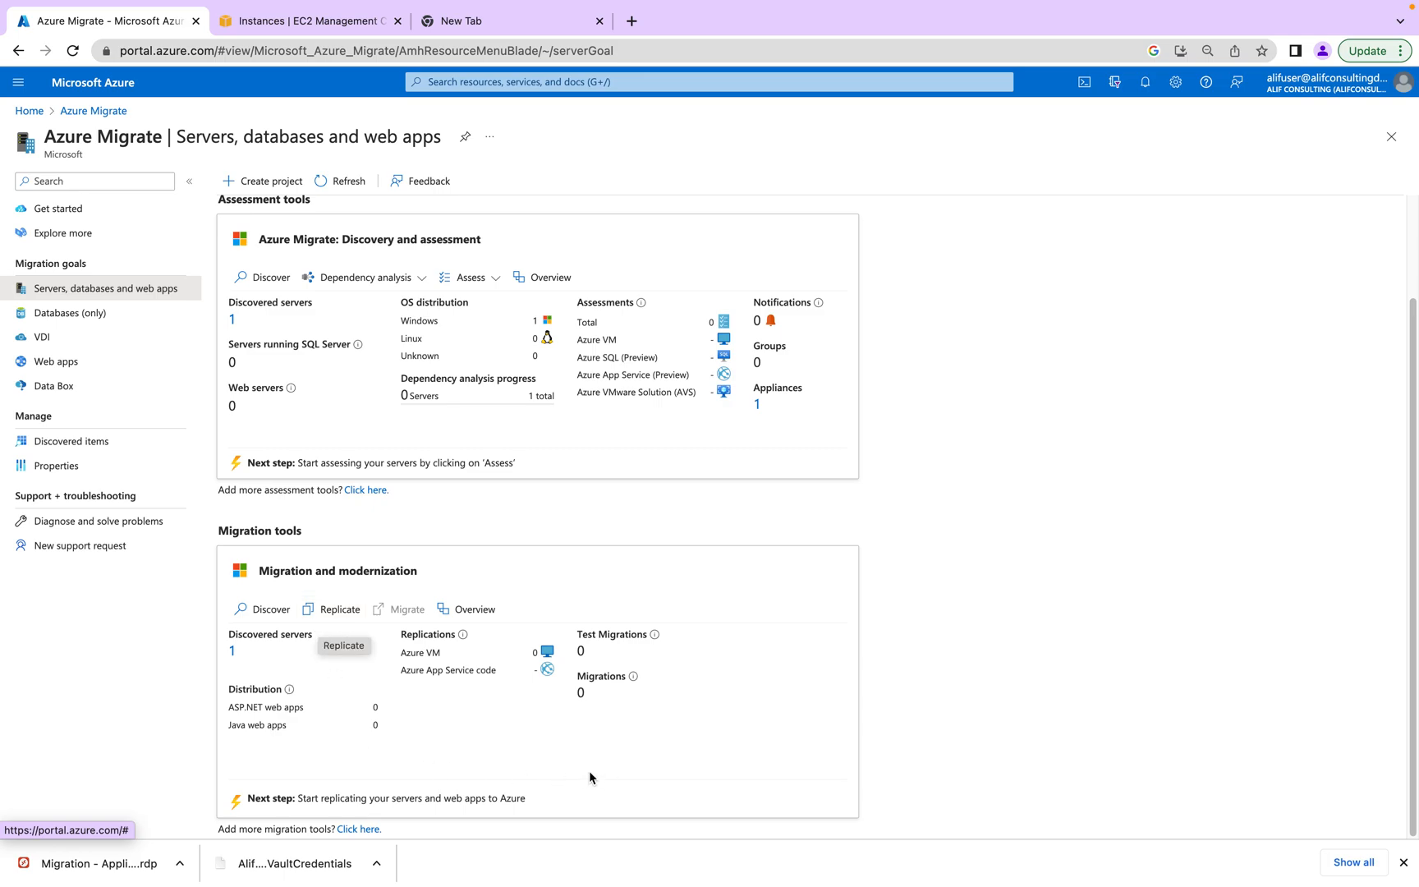
- Start replication with Replicate under Migration and modernization
scroll(435, 684, up, 1)
scroll(428, 688, down, 1)
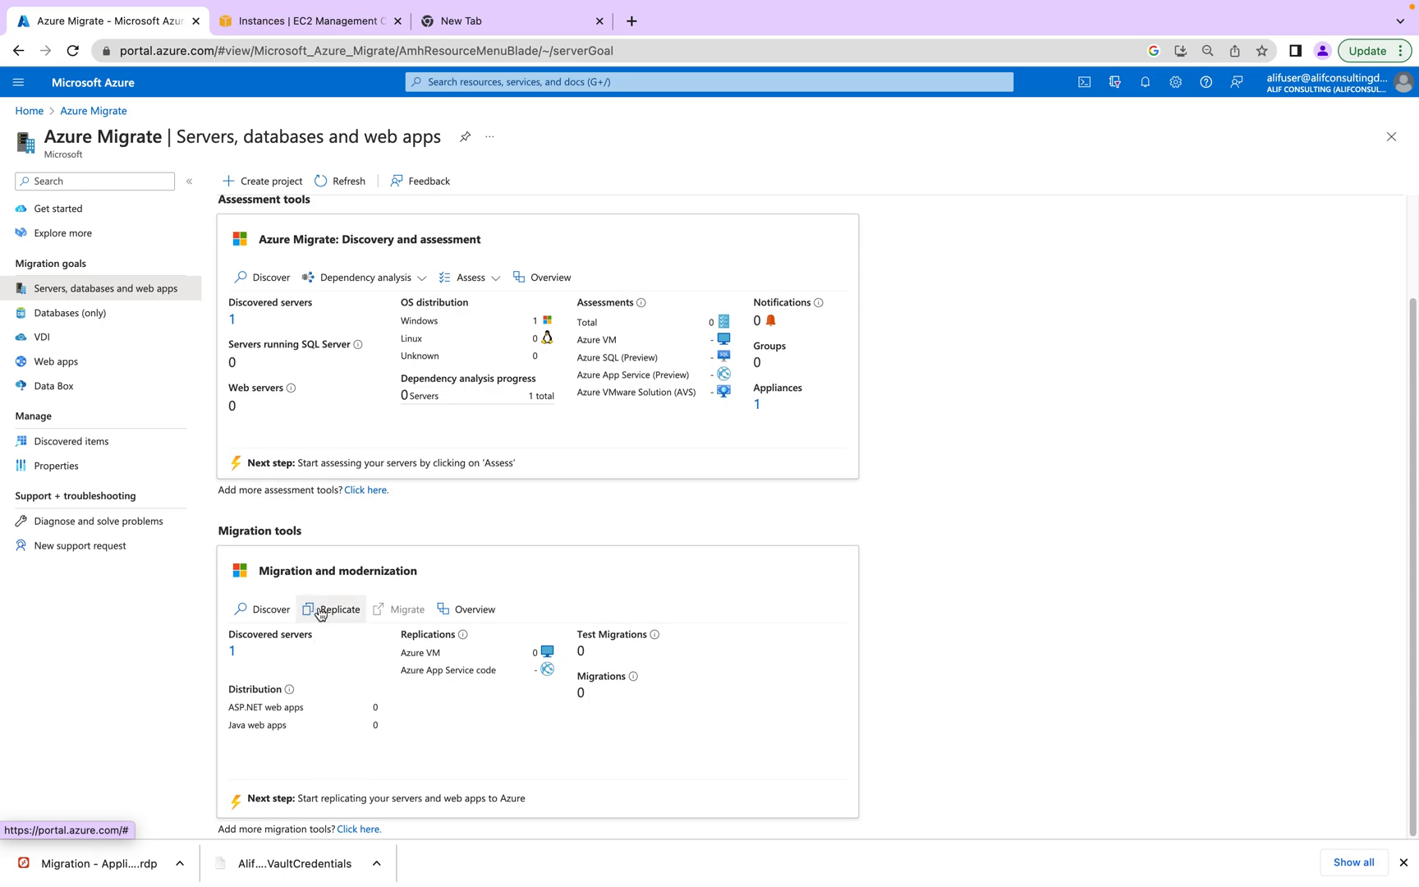
click(320, 612)
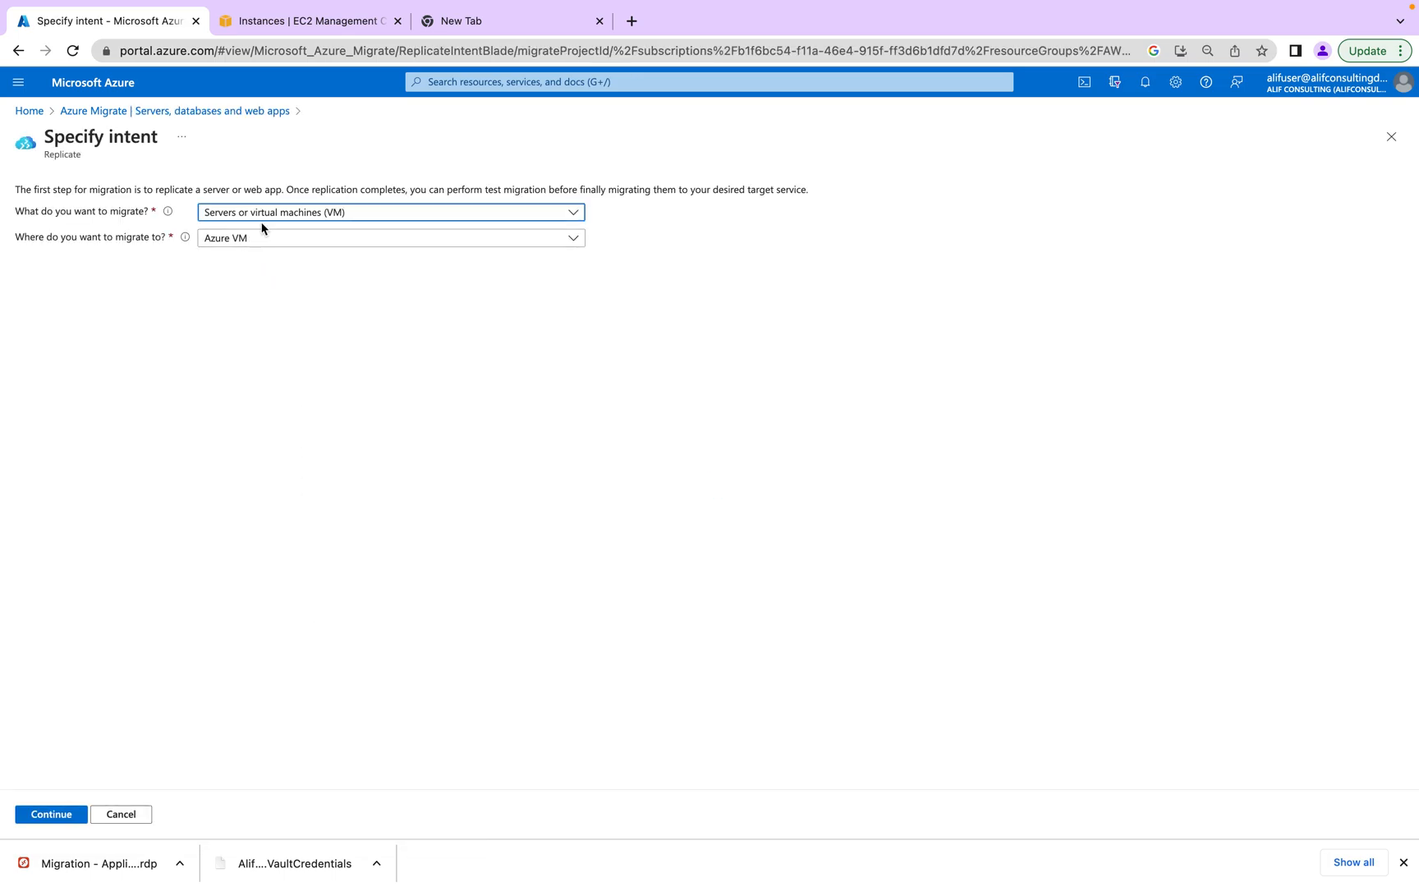
- Keep Servers or virtual machines (VM) migrating to Azure VM and continue
click(267, 215)
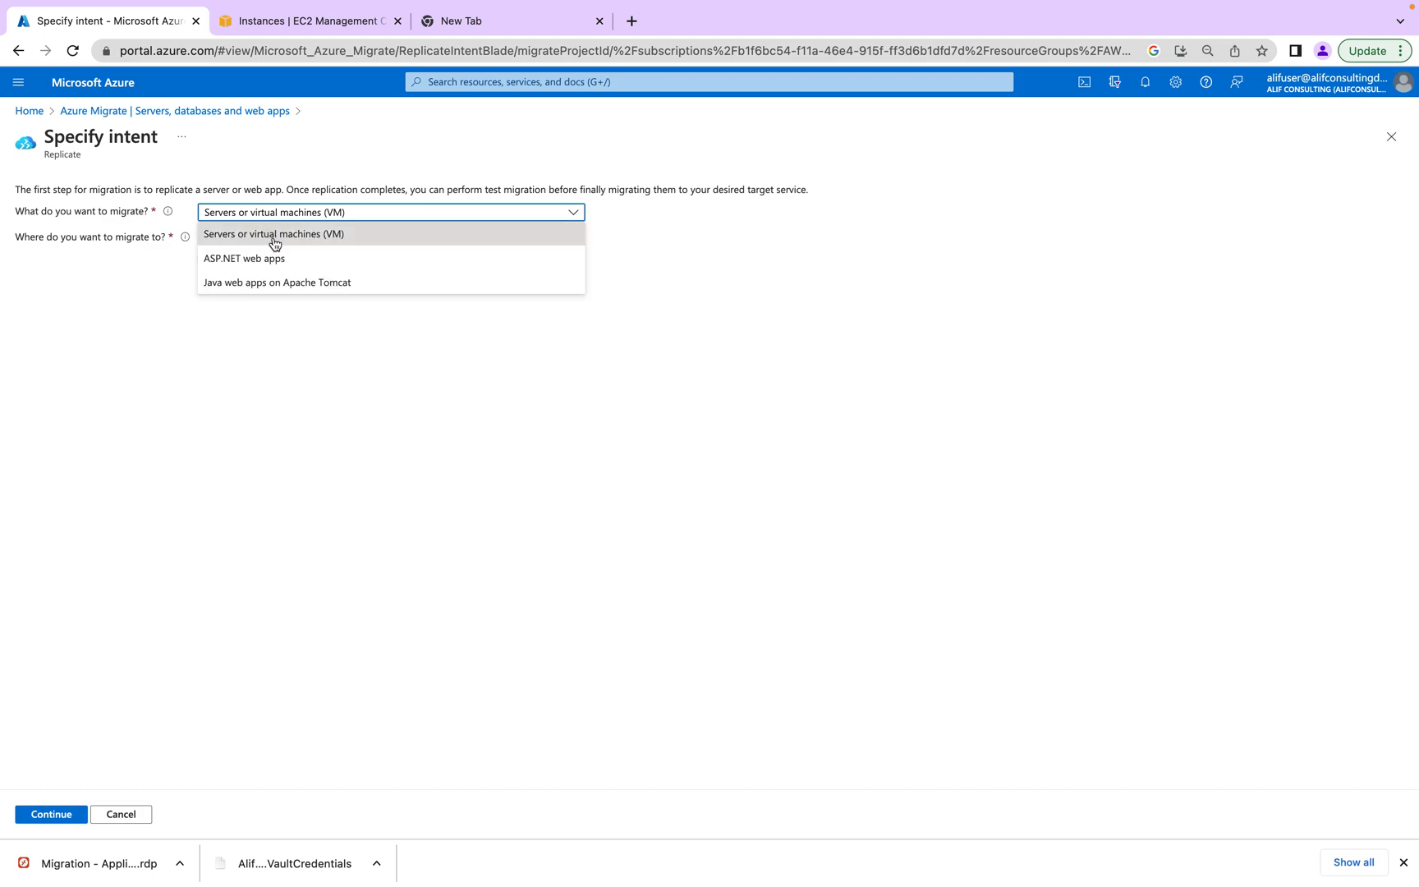
click(274, 241)
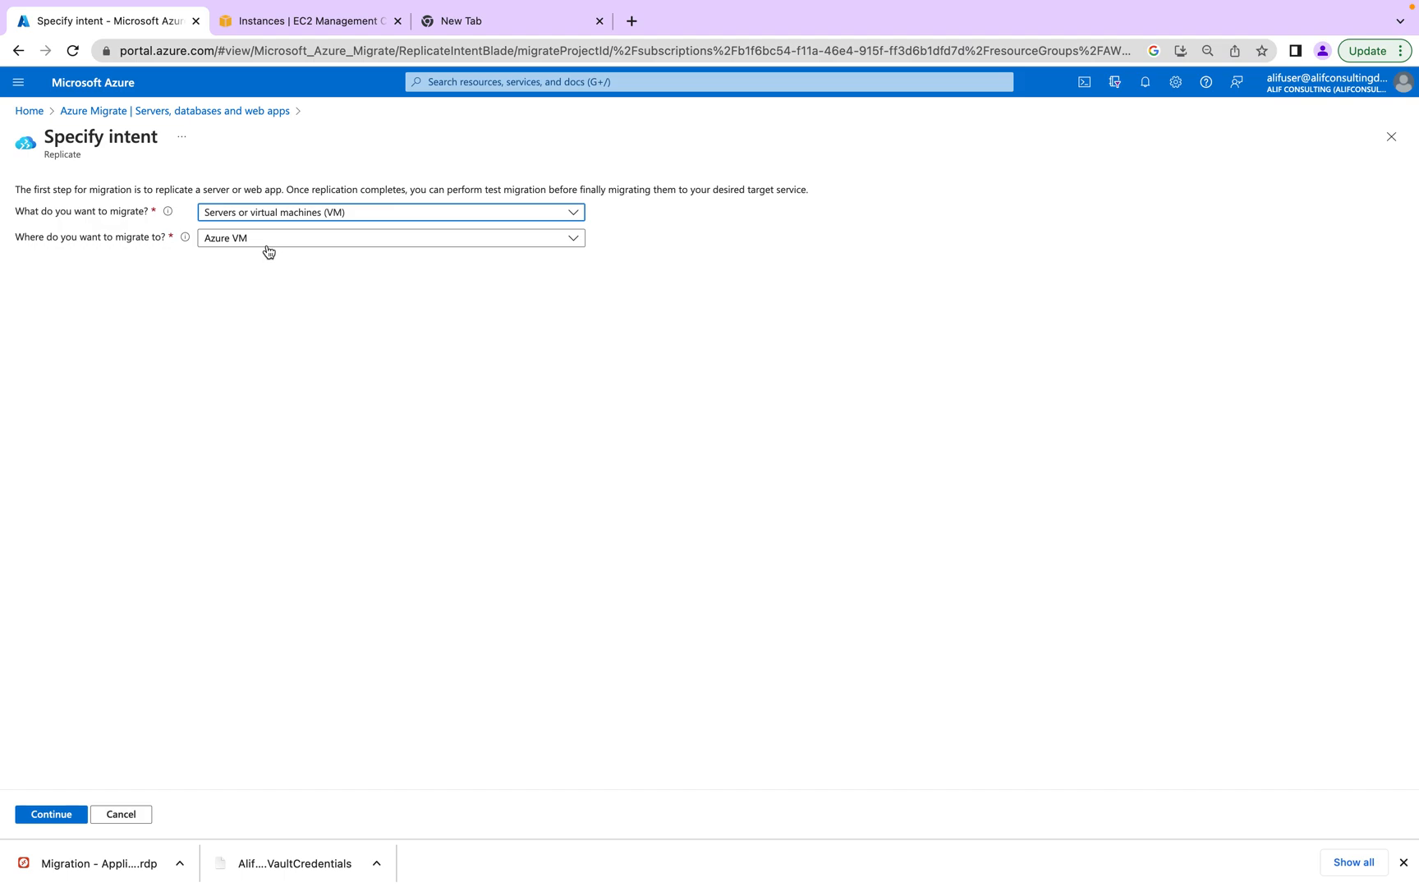
click(270, 245)
click(275, 258)
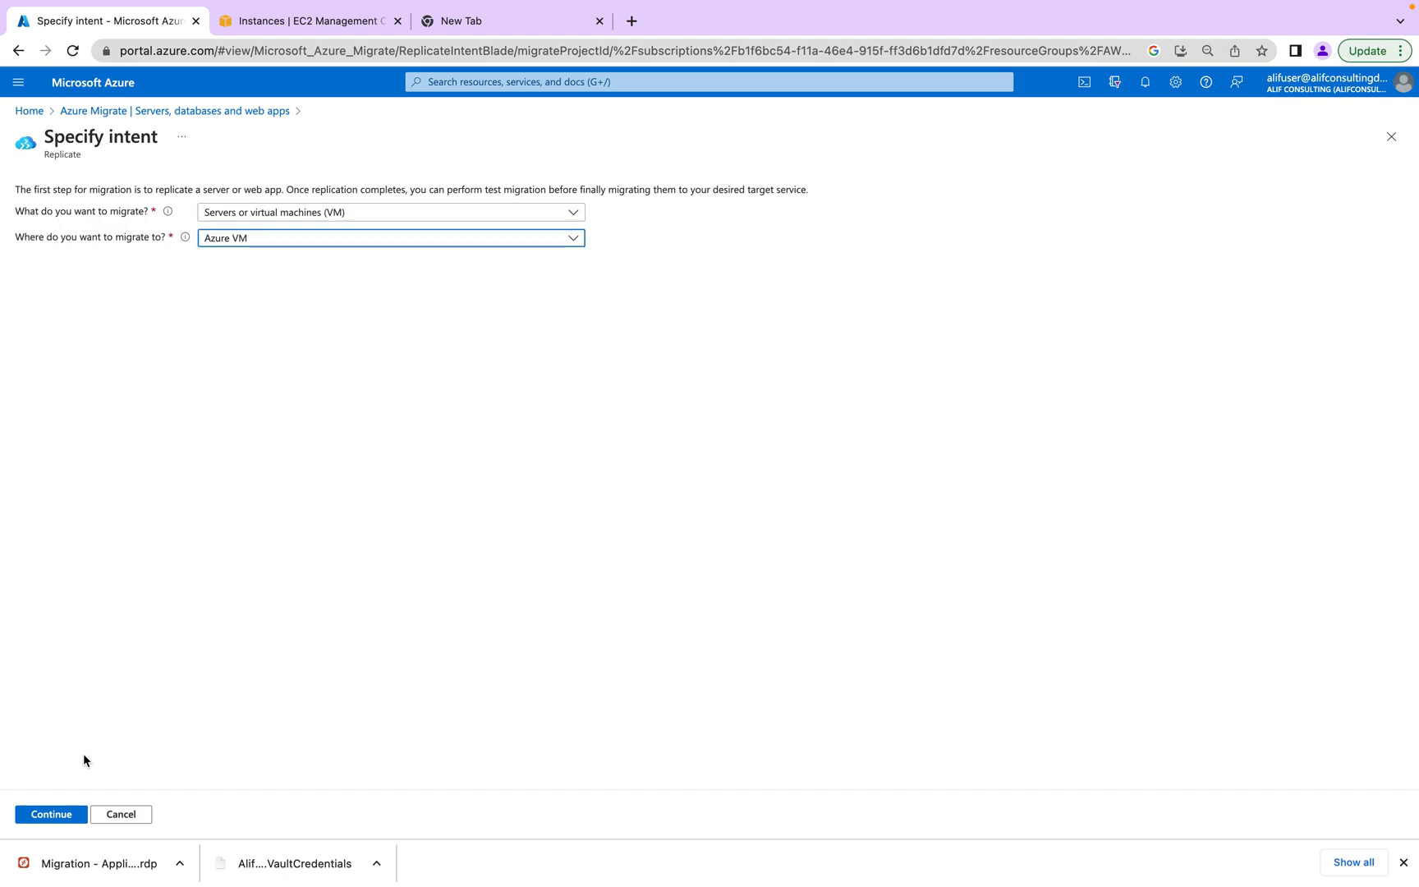
click(61, 812)
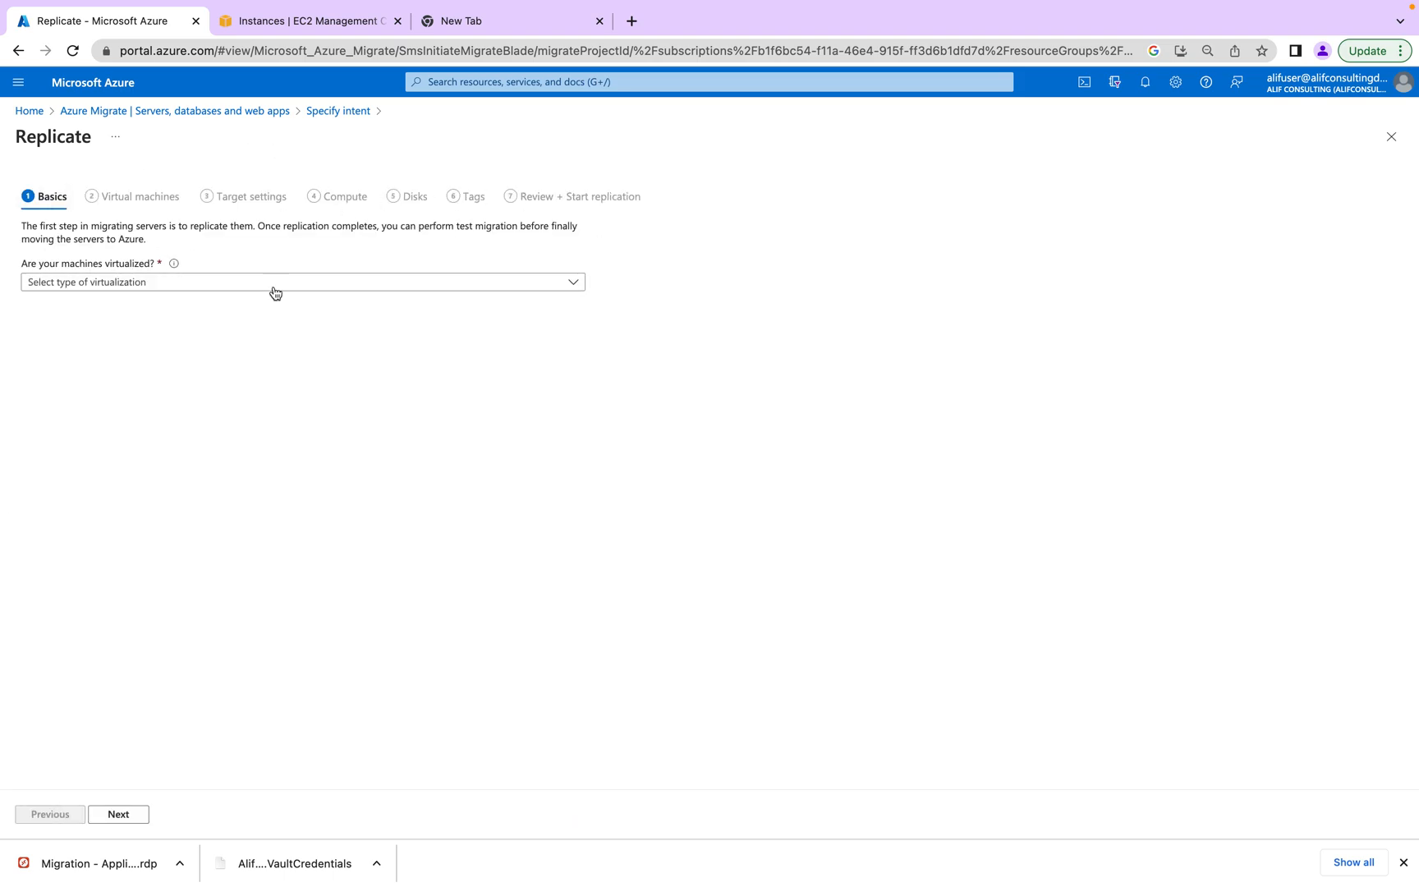
- Choose Physical or other and Add replication appliance, then return to Servers, databases and web apps
click(209, 285)
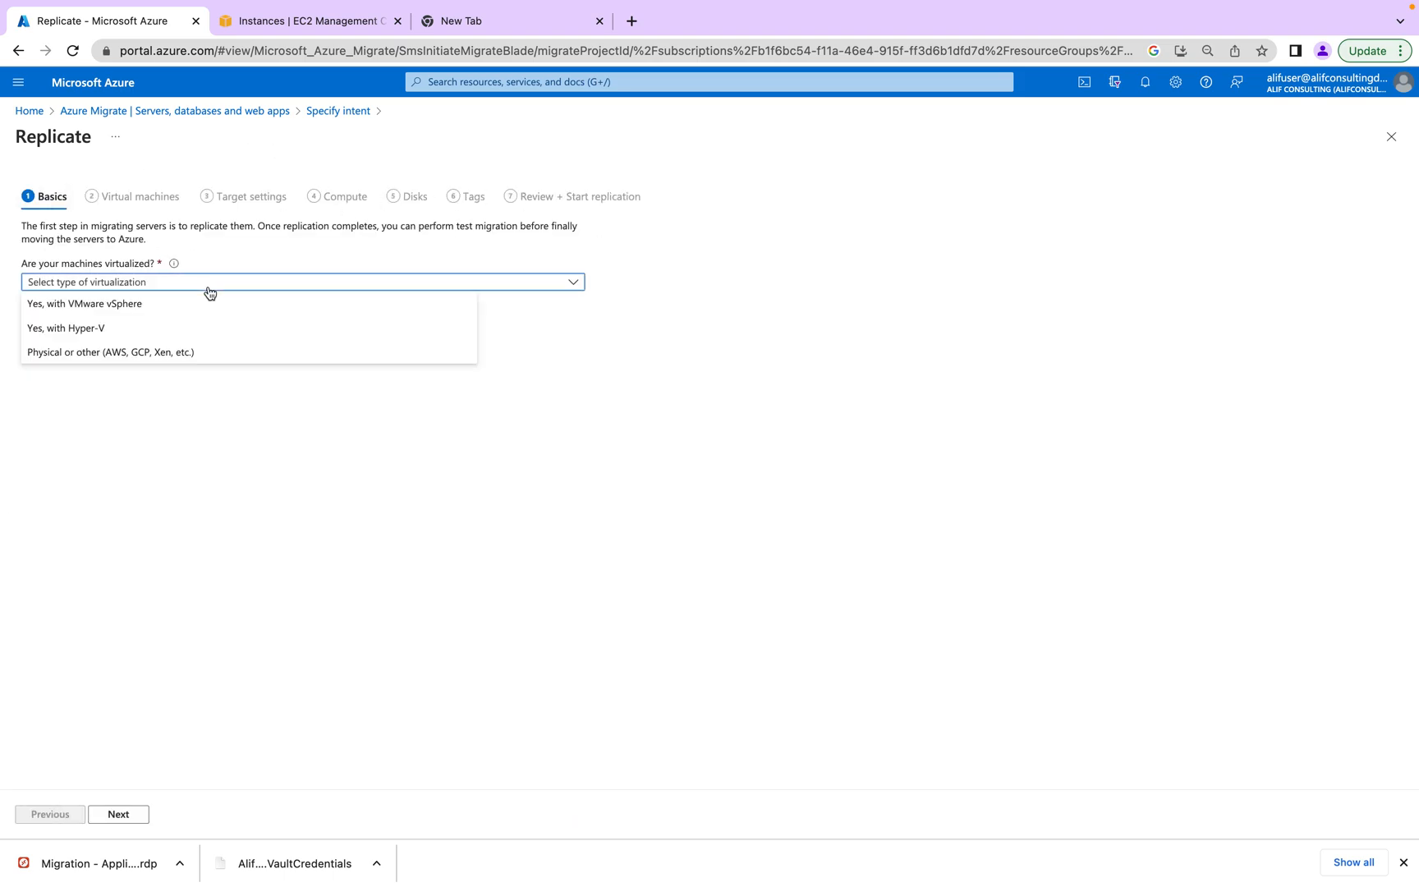
click(112, 353)
click(137, 328)
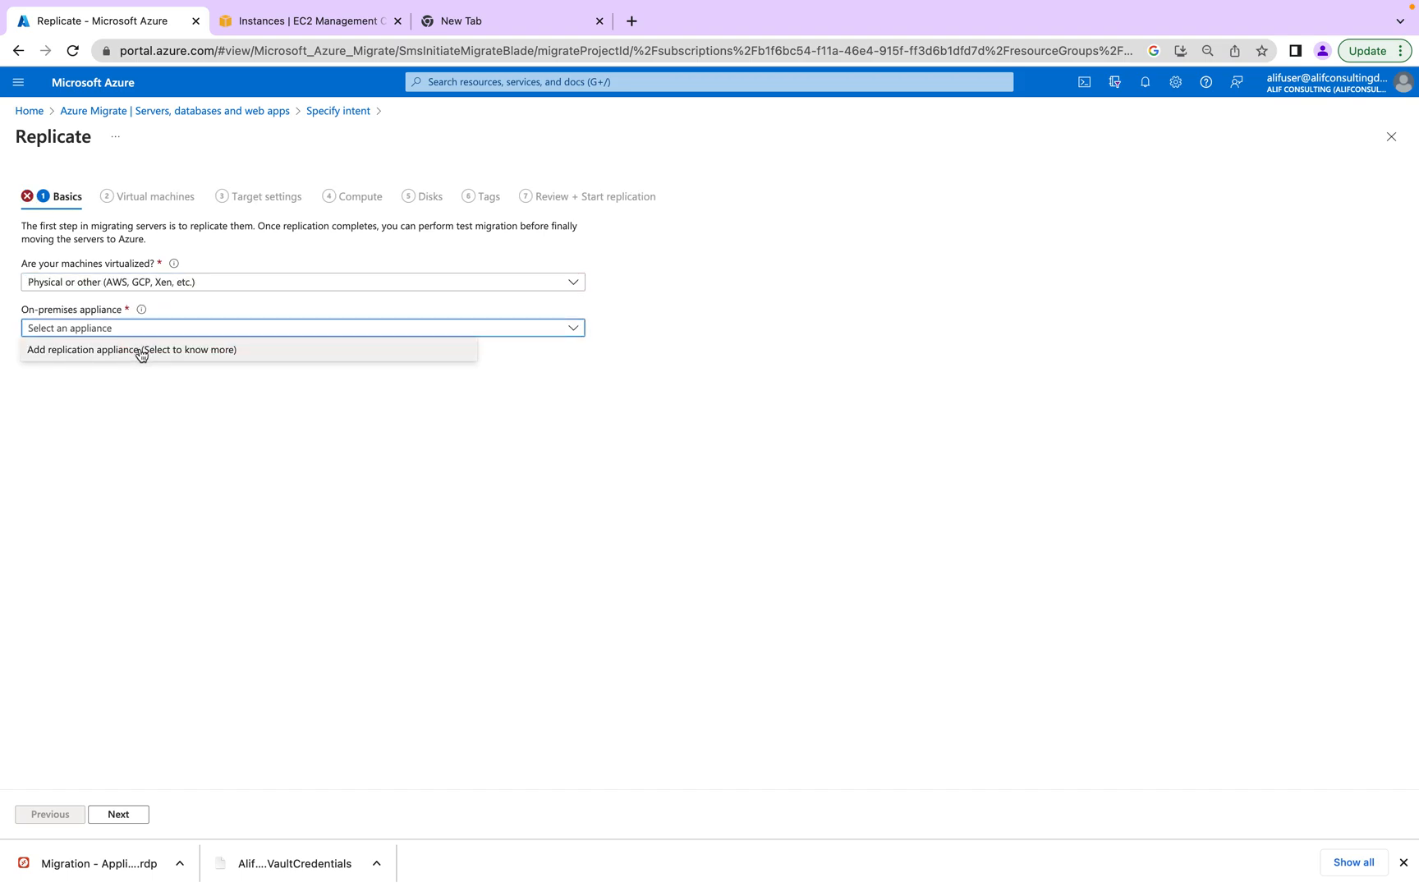
click(141, 353)
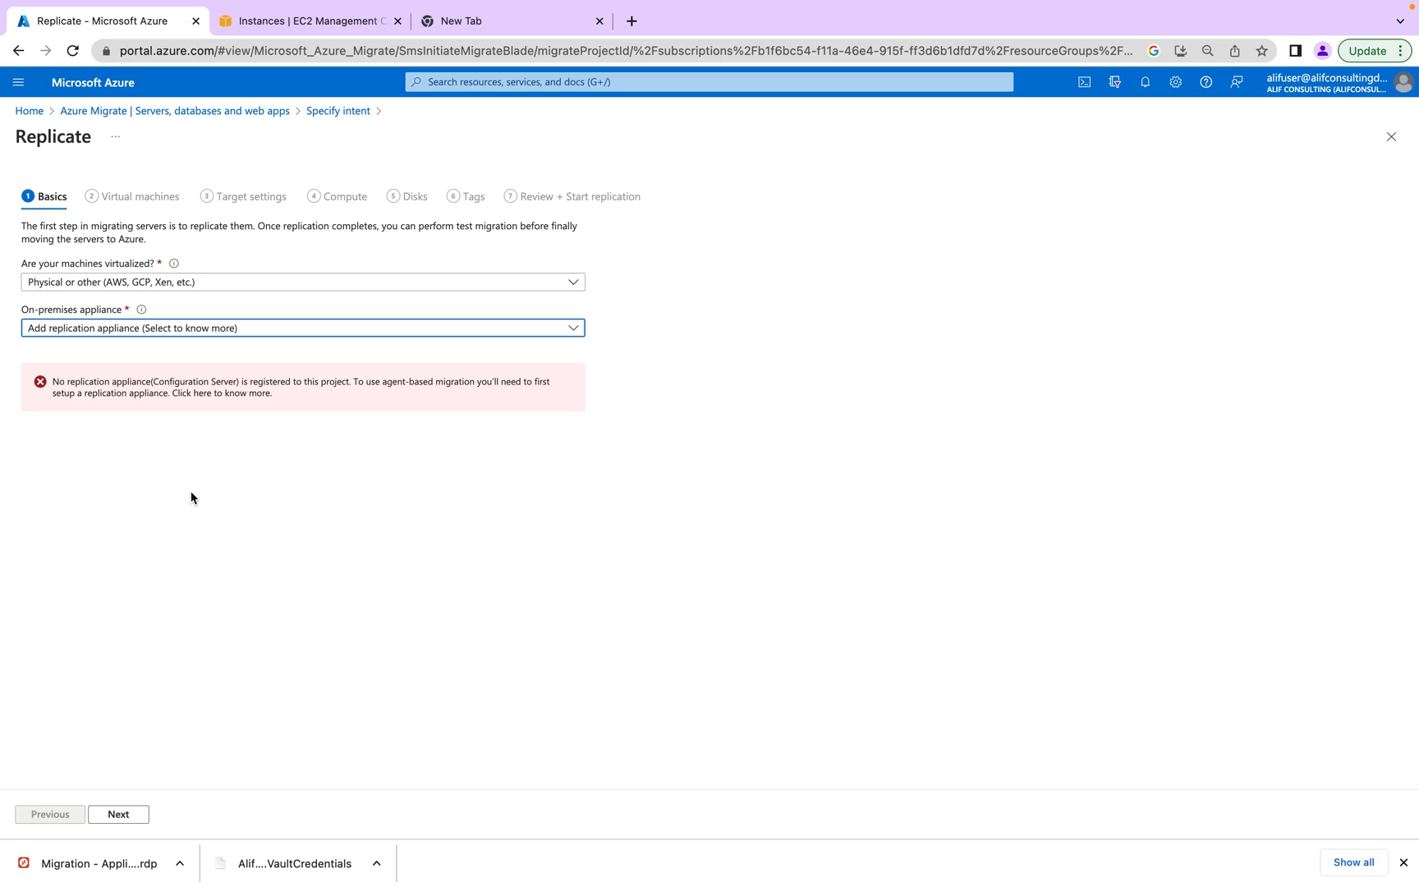
click(264, 116)
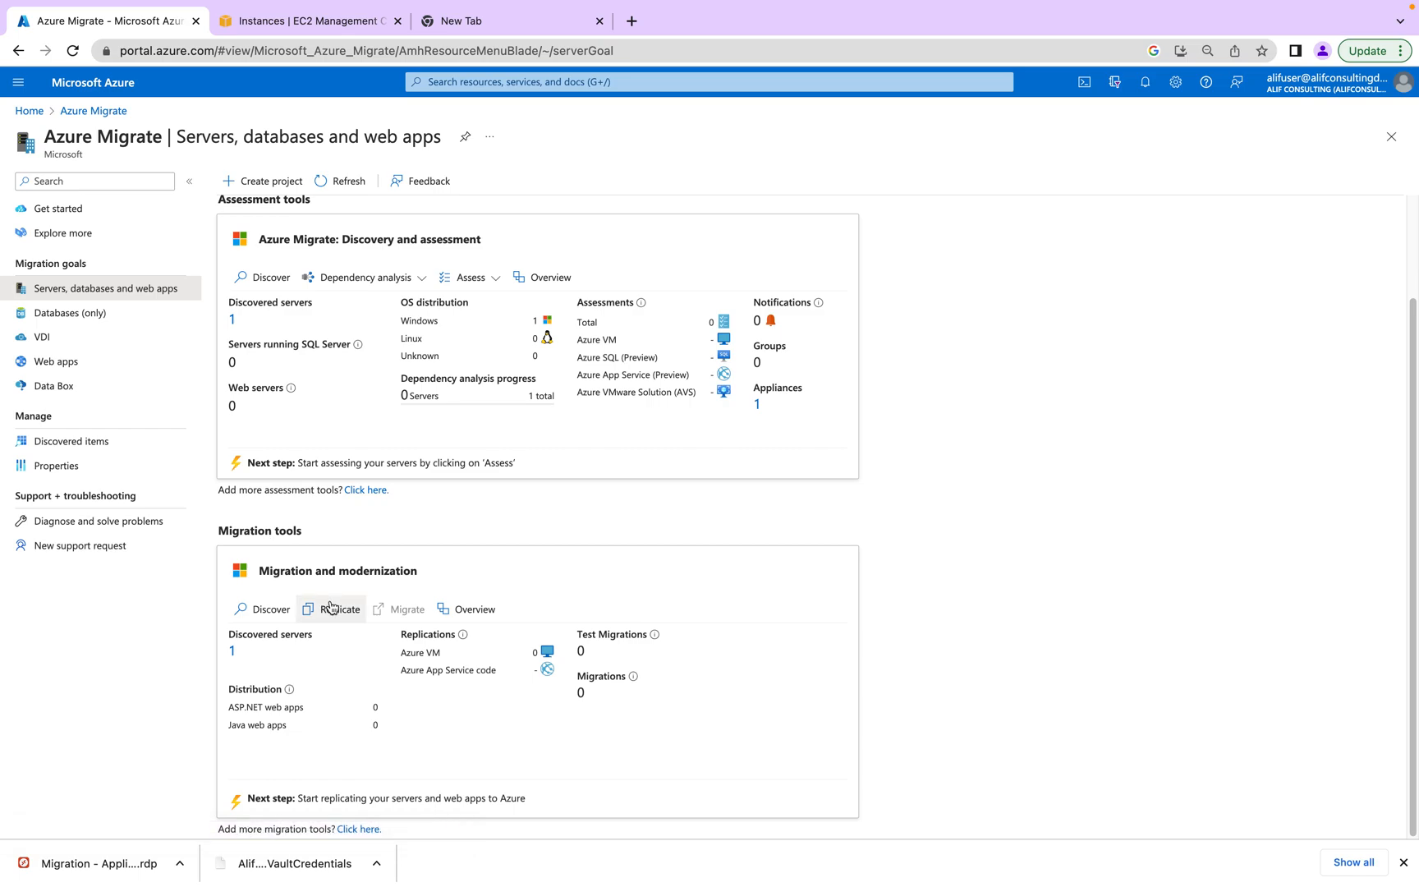
- In Discover, select Physical or other and Install a replication appliance, then switch to the remote server
click(273, 610)
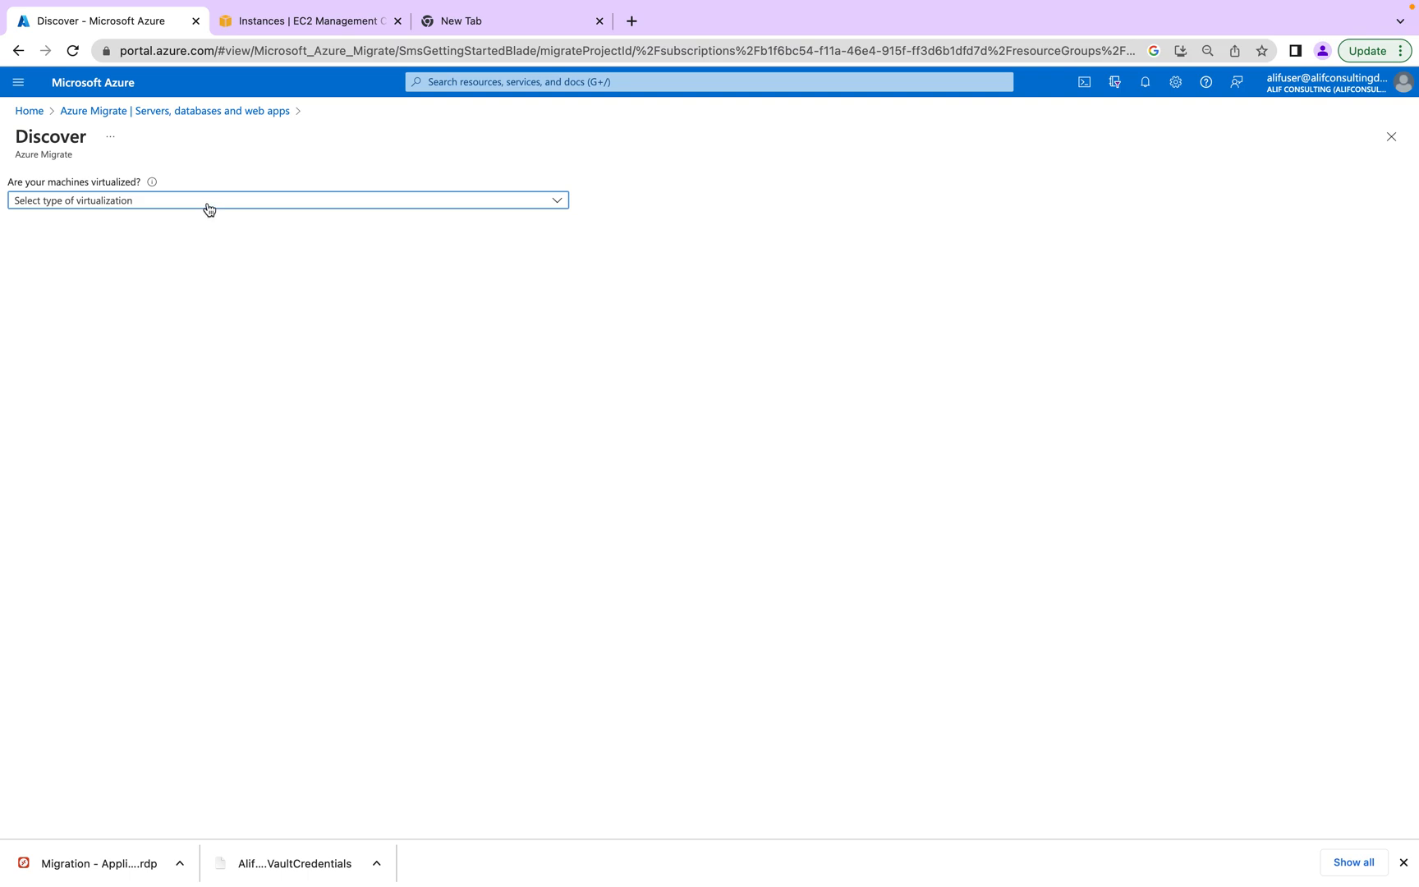
click(204, 206)
click(122, 203)
click(122, 203)
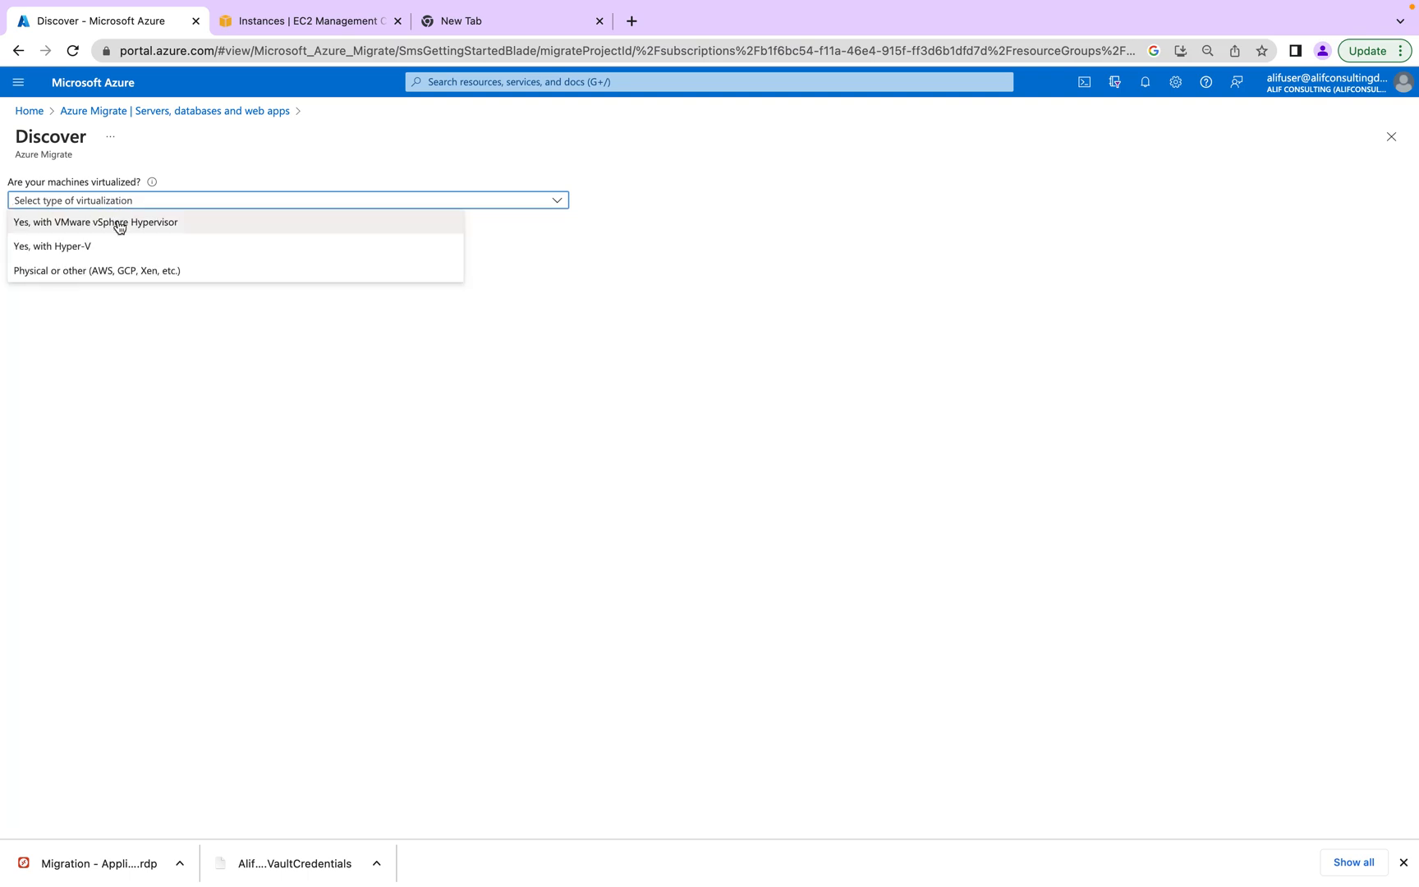
click(124, 273)
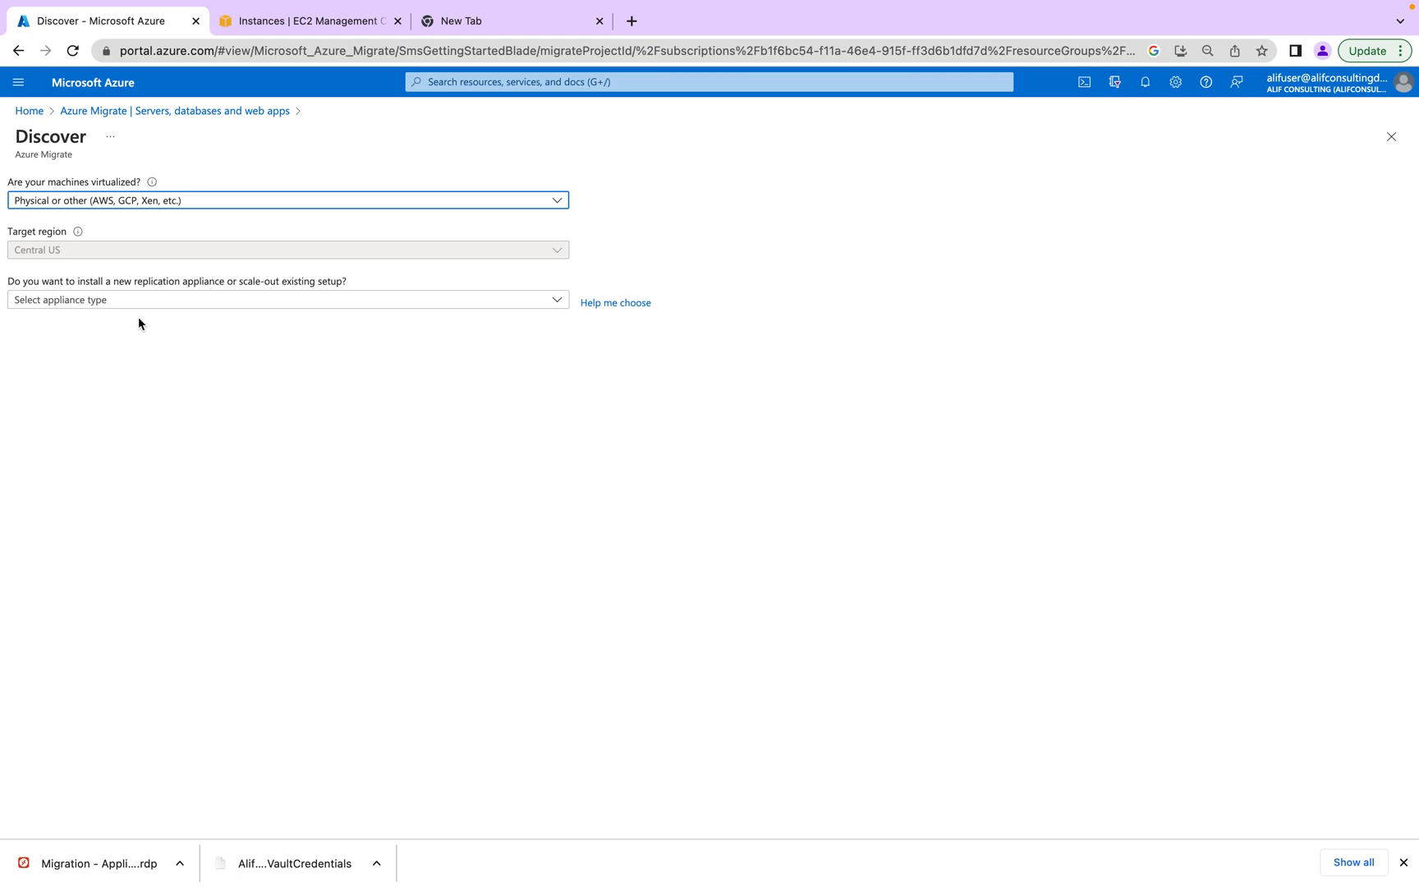
click(120, 302)
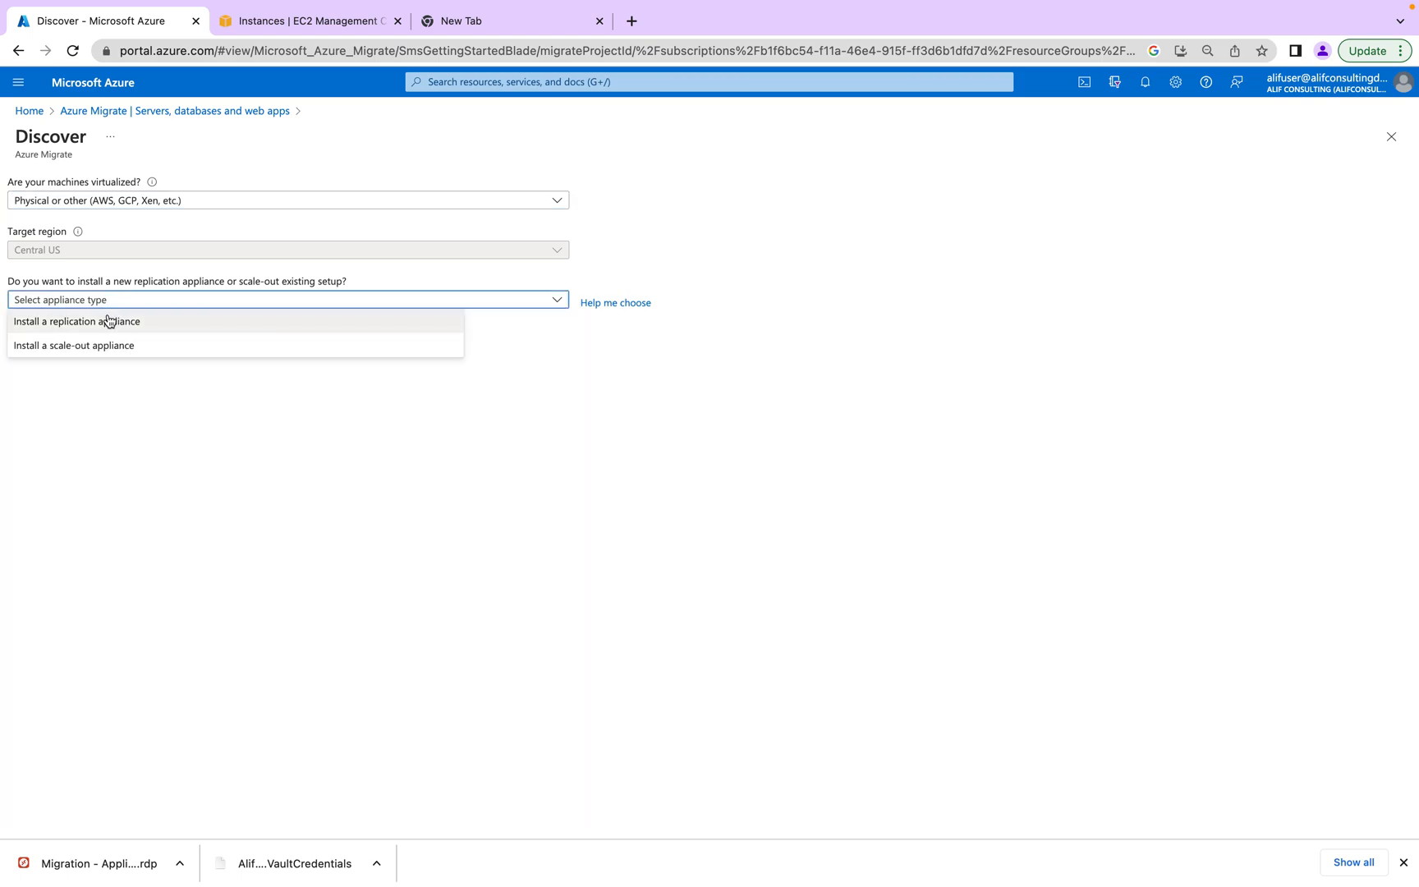
click(135, 323)
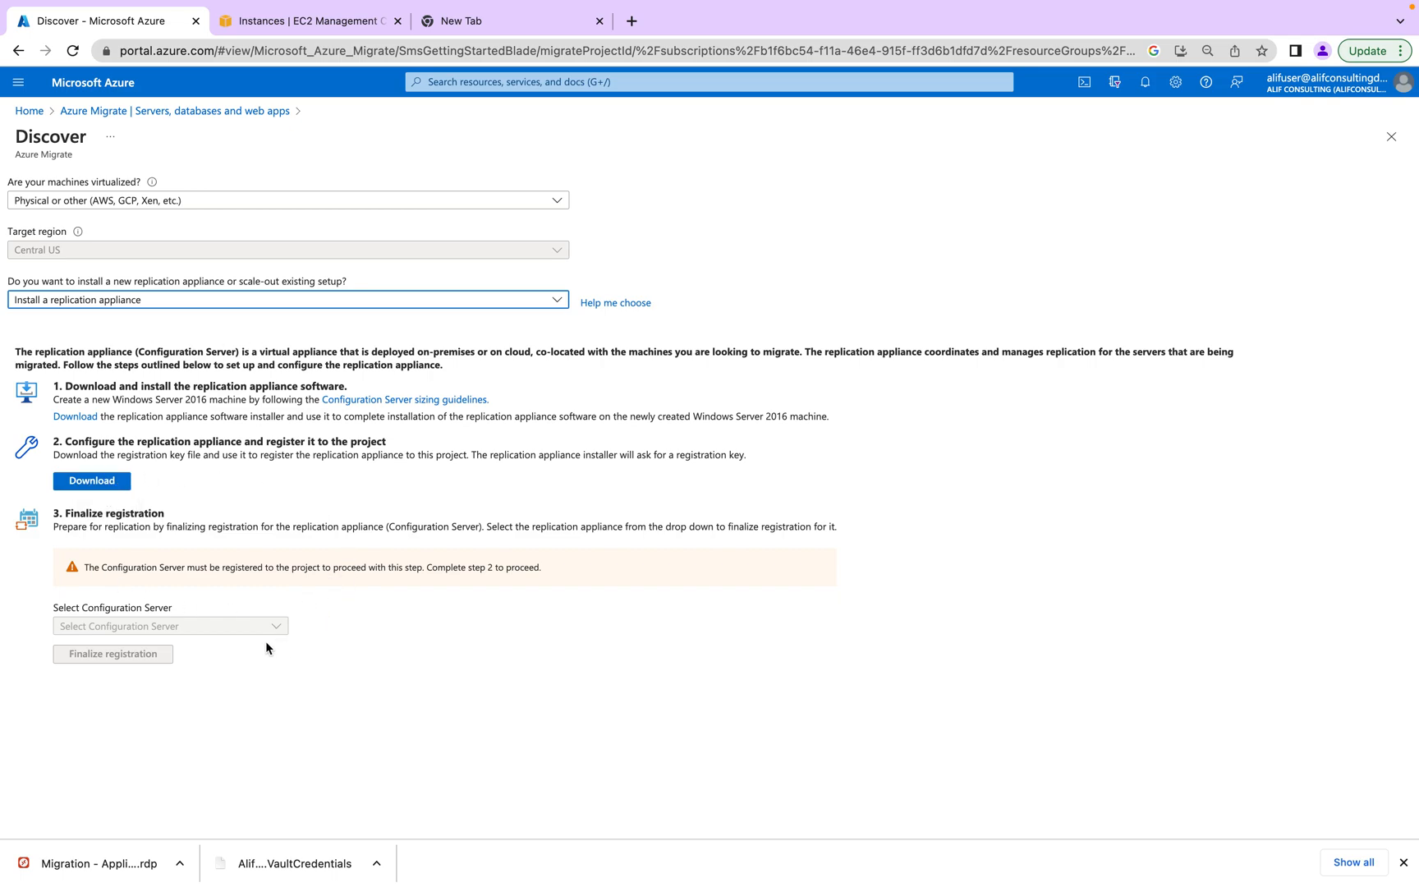
key(super+Tab)
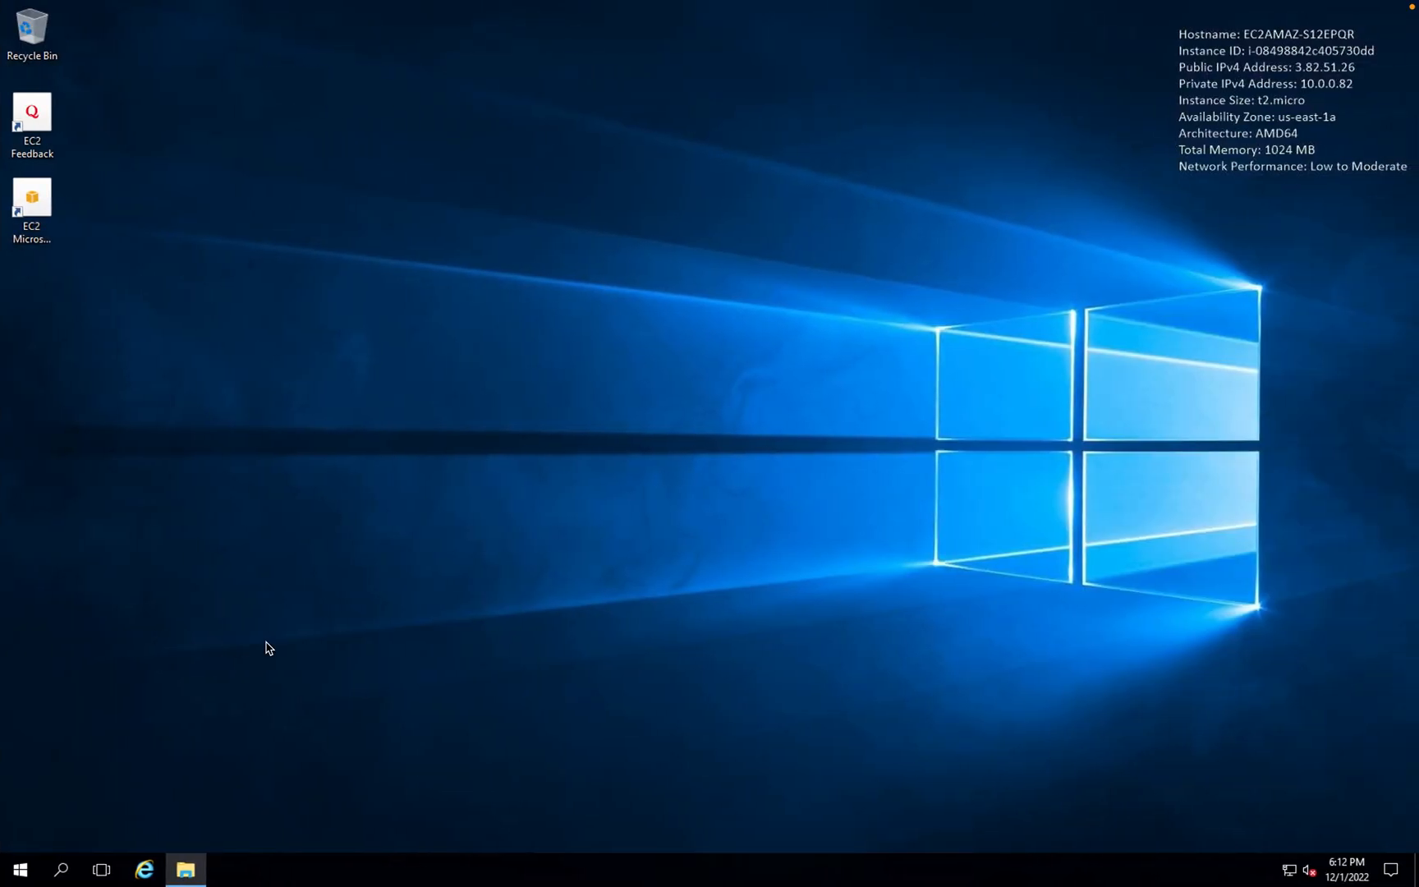
- Browse in File Explorer to This PC > Local Disk (C:) > Downloads
click(186, 869)
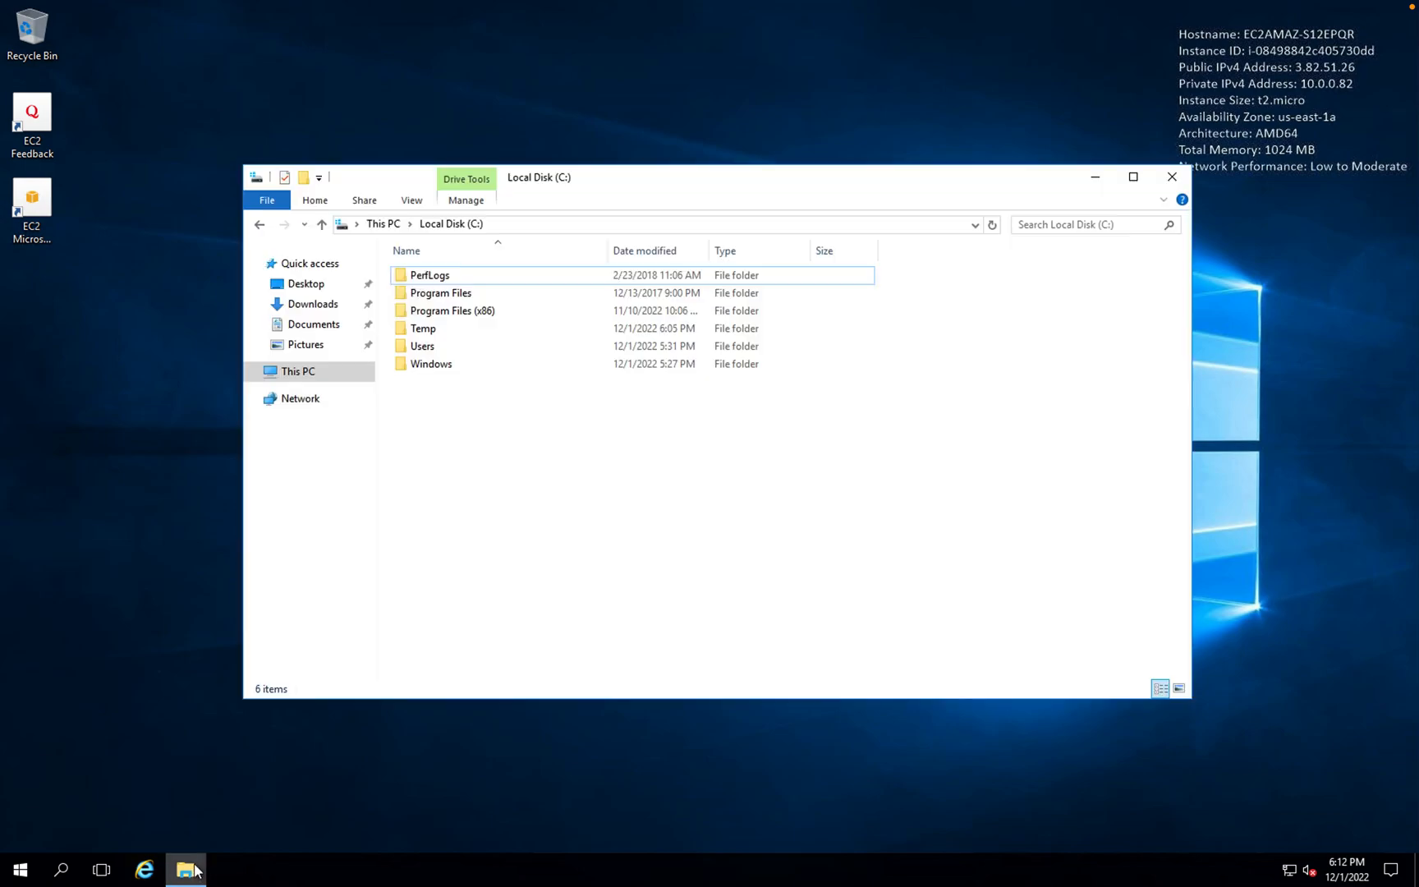
click(313, 304)
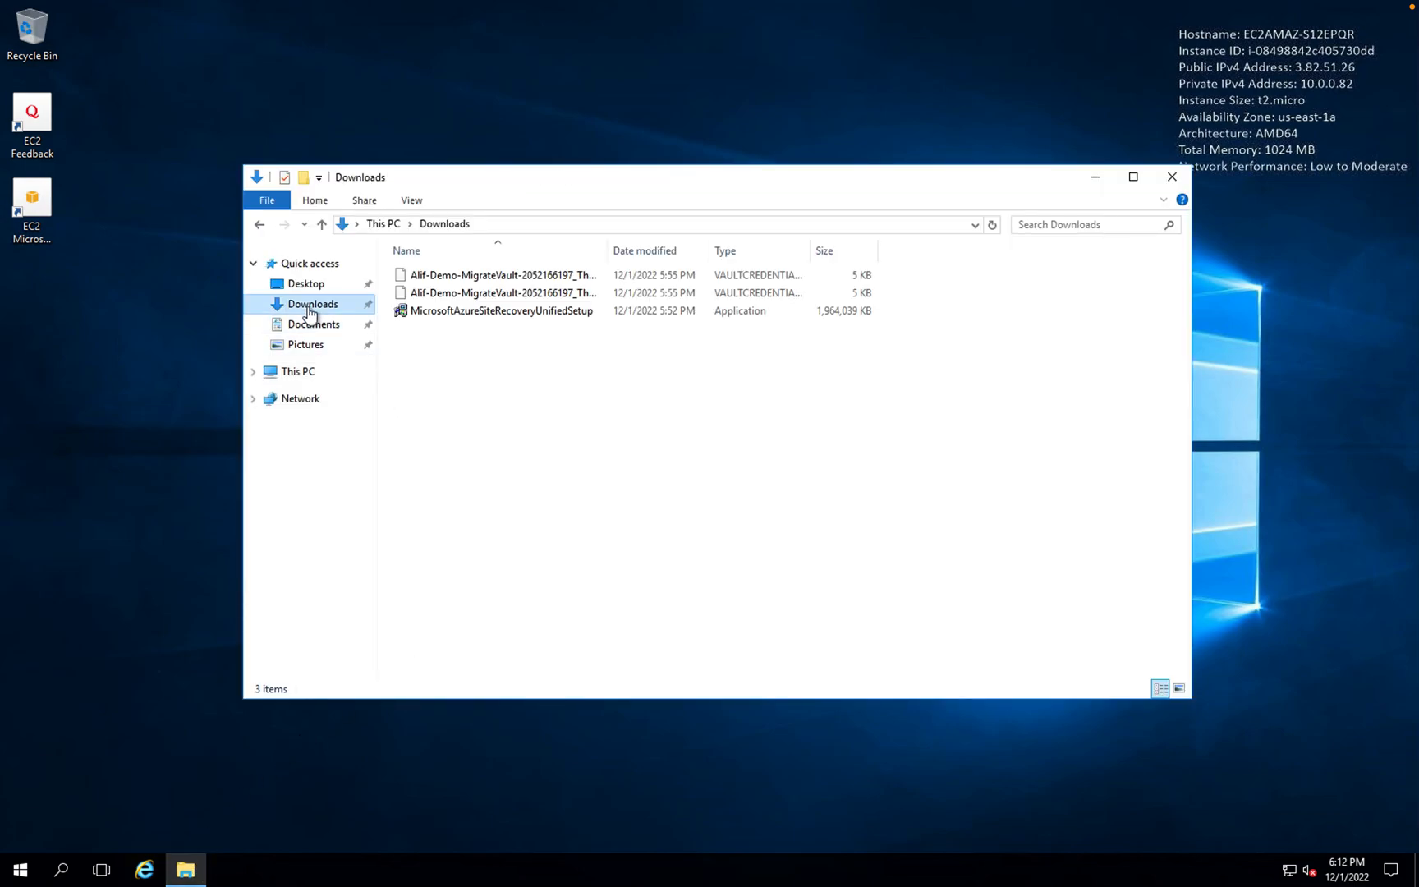
click(505, 291)
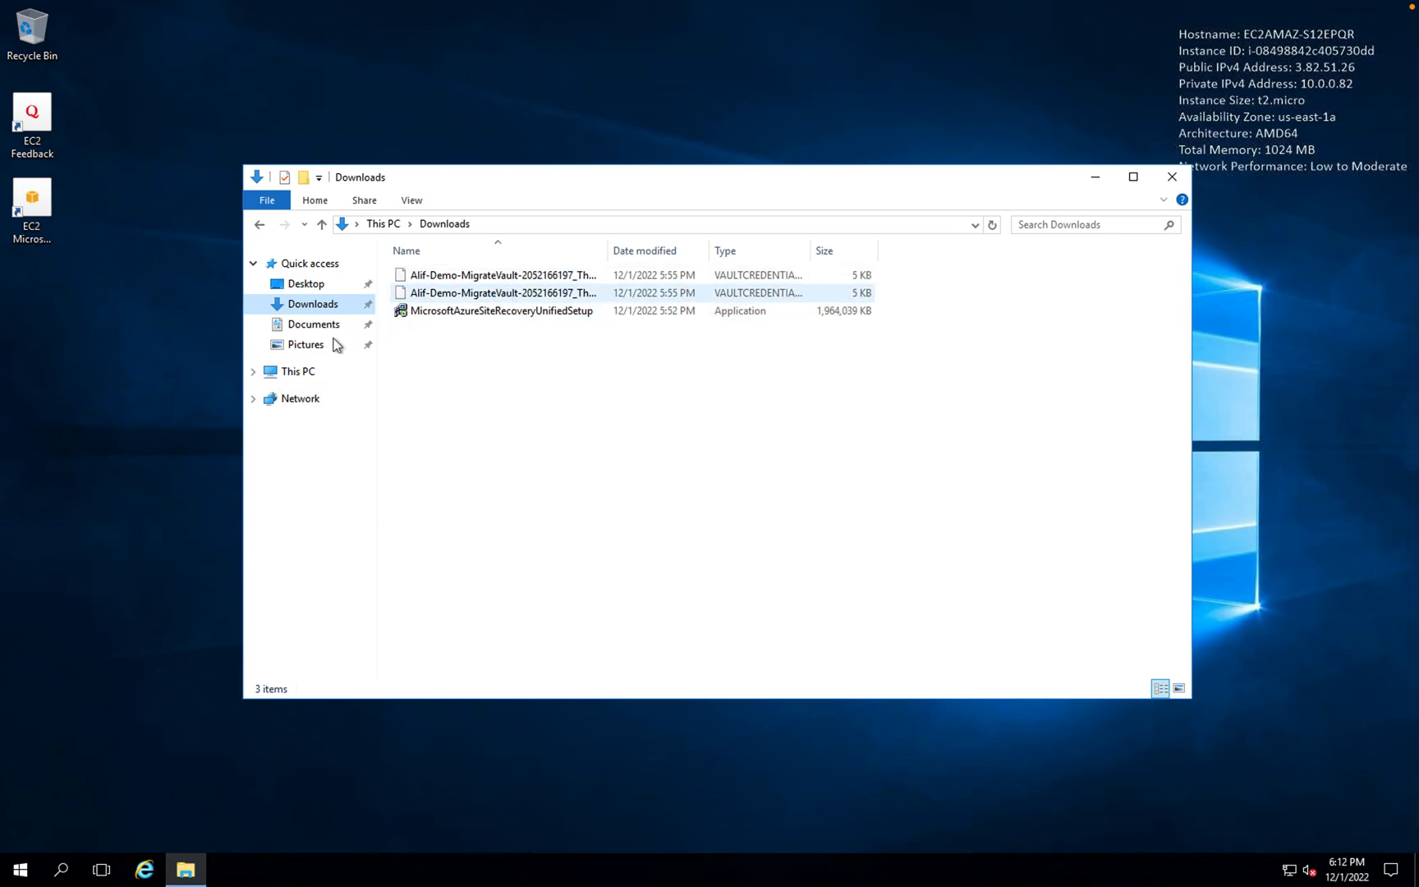
click(298, 374)
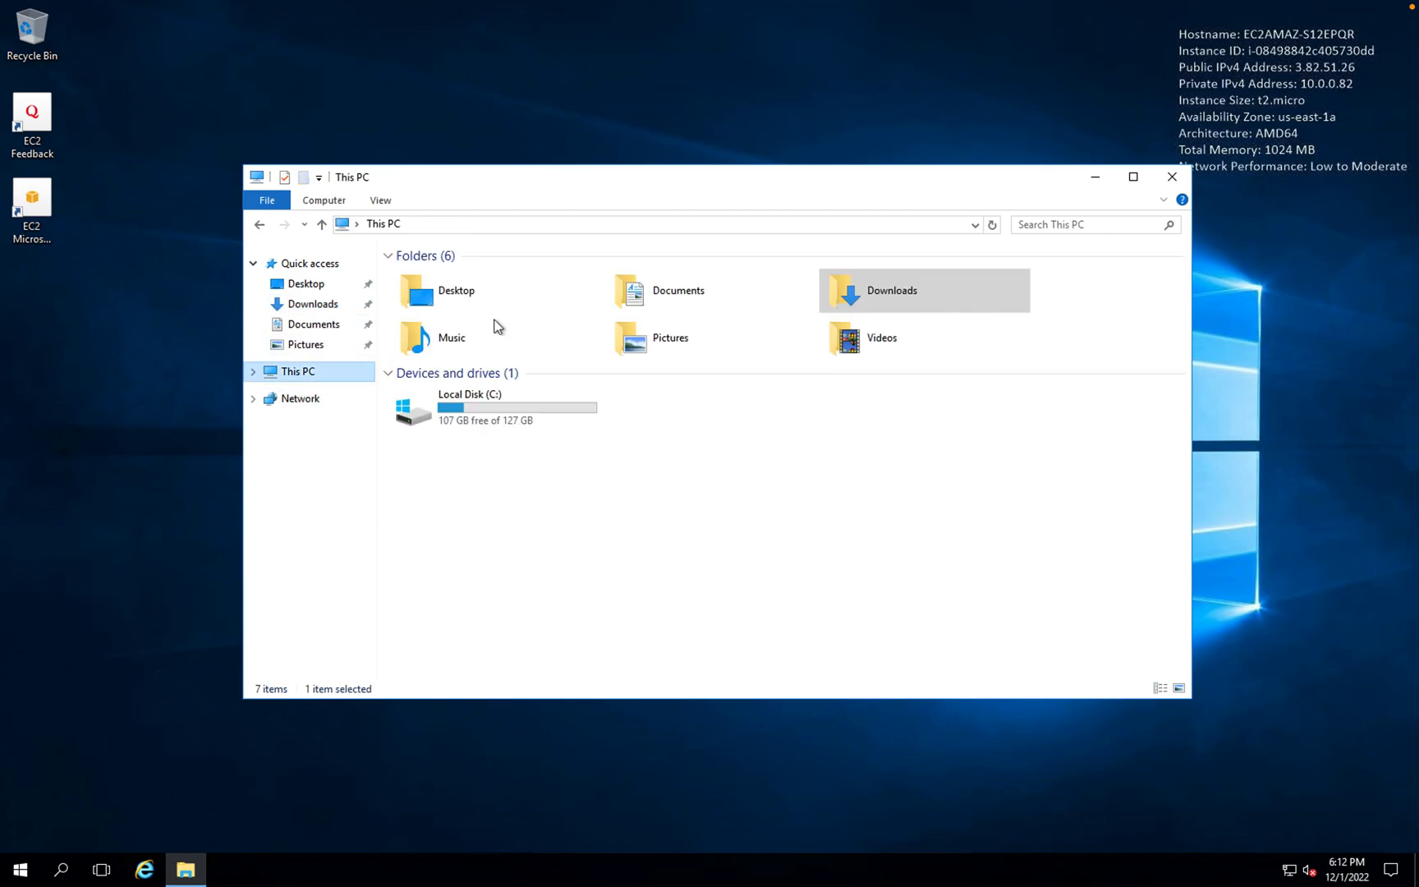
double_click(501, 401)
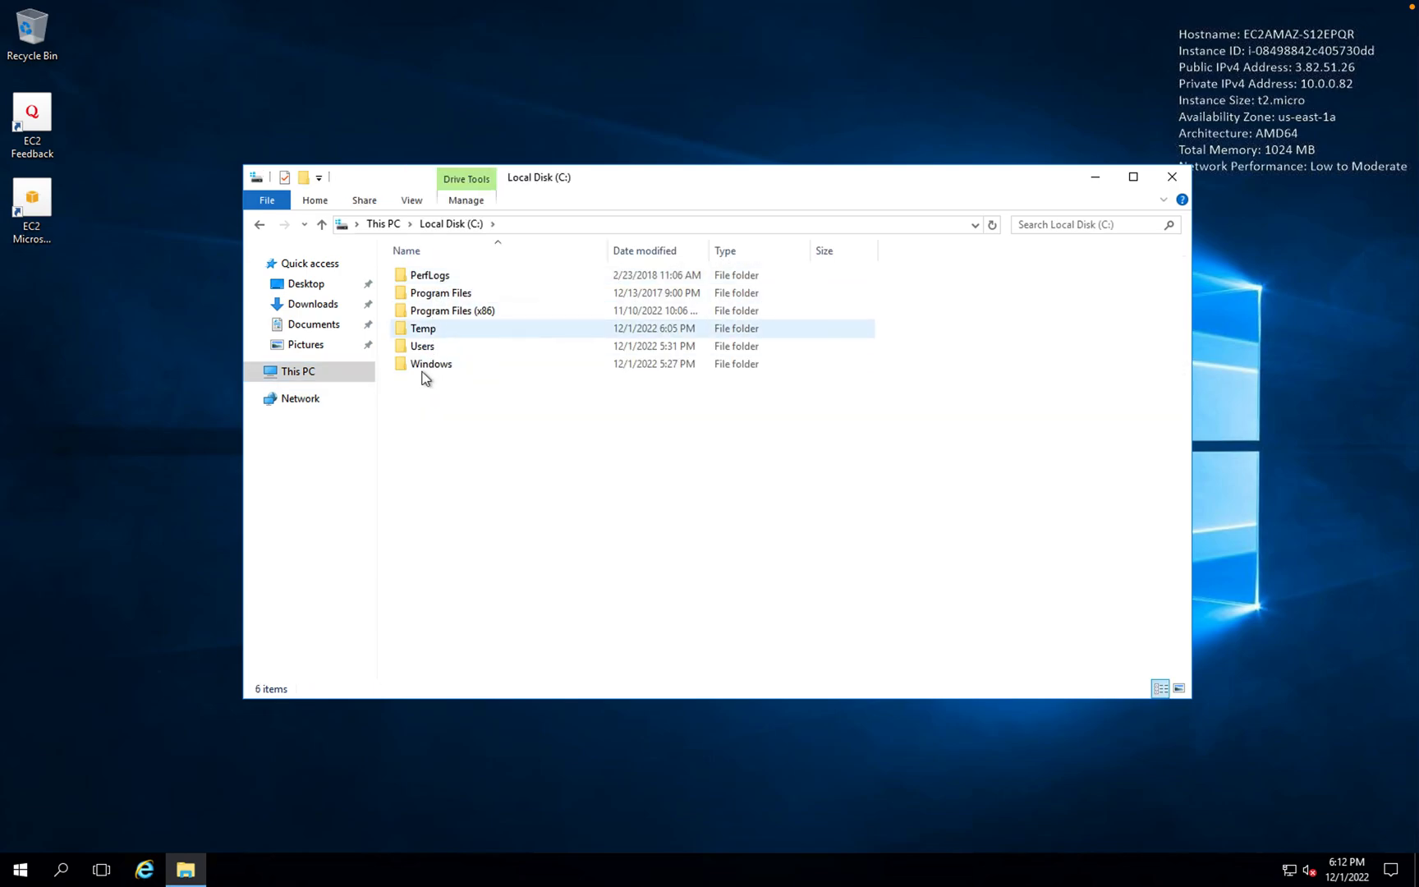
click(316, 306)
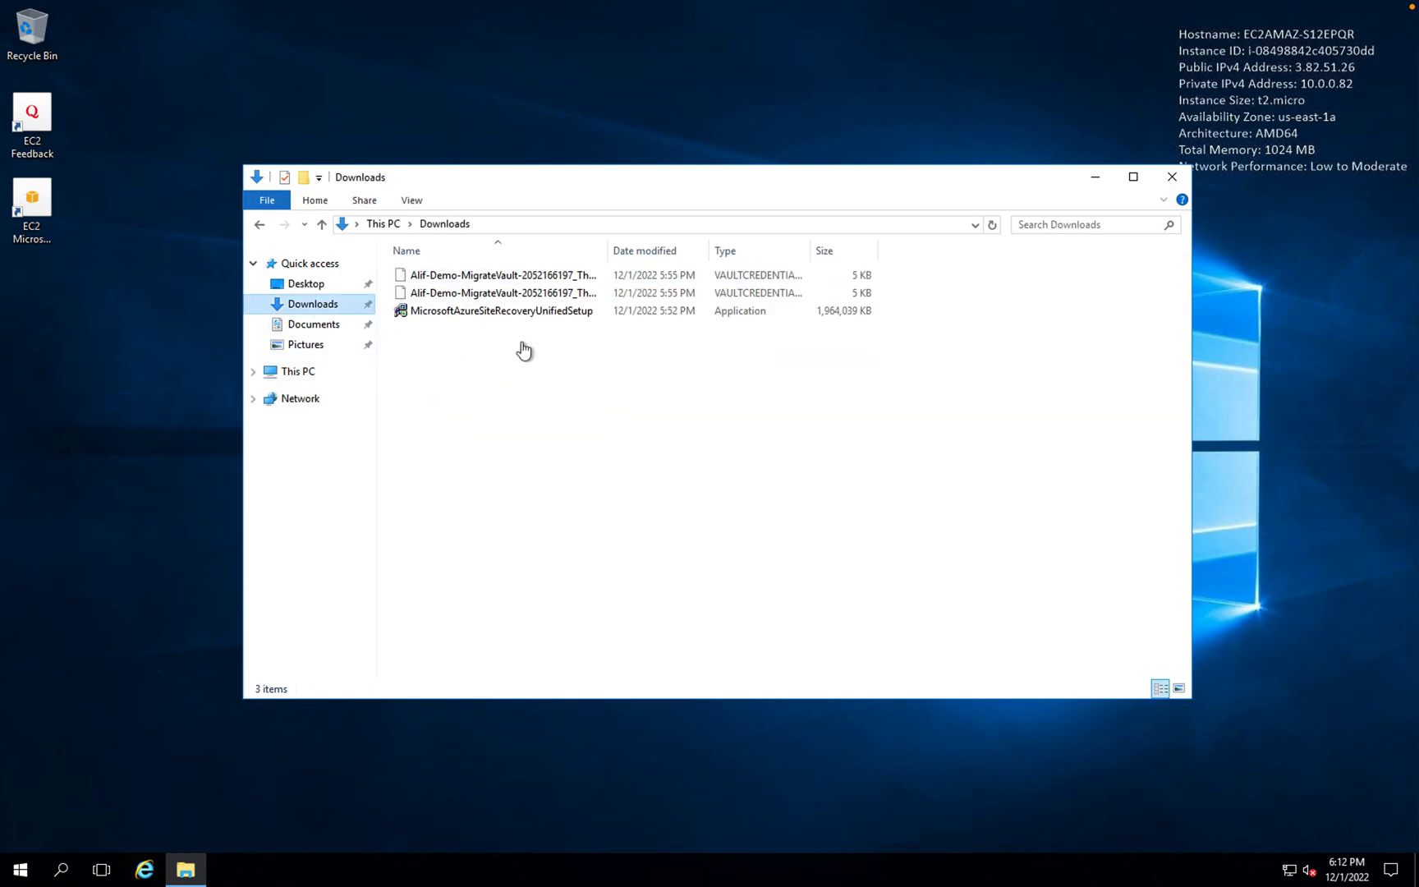
- Launch MicrosoftAzureSiteRecoveryUnifiedSetup and allow it to Run past the security warning
click(478, 317)
double_click(476, 312)
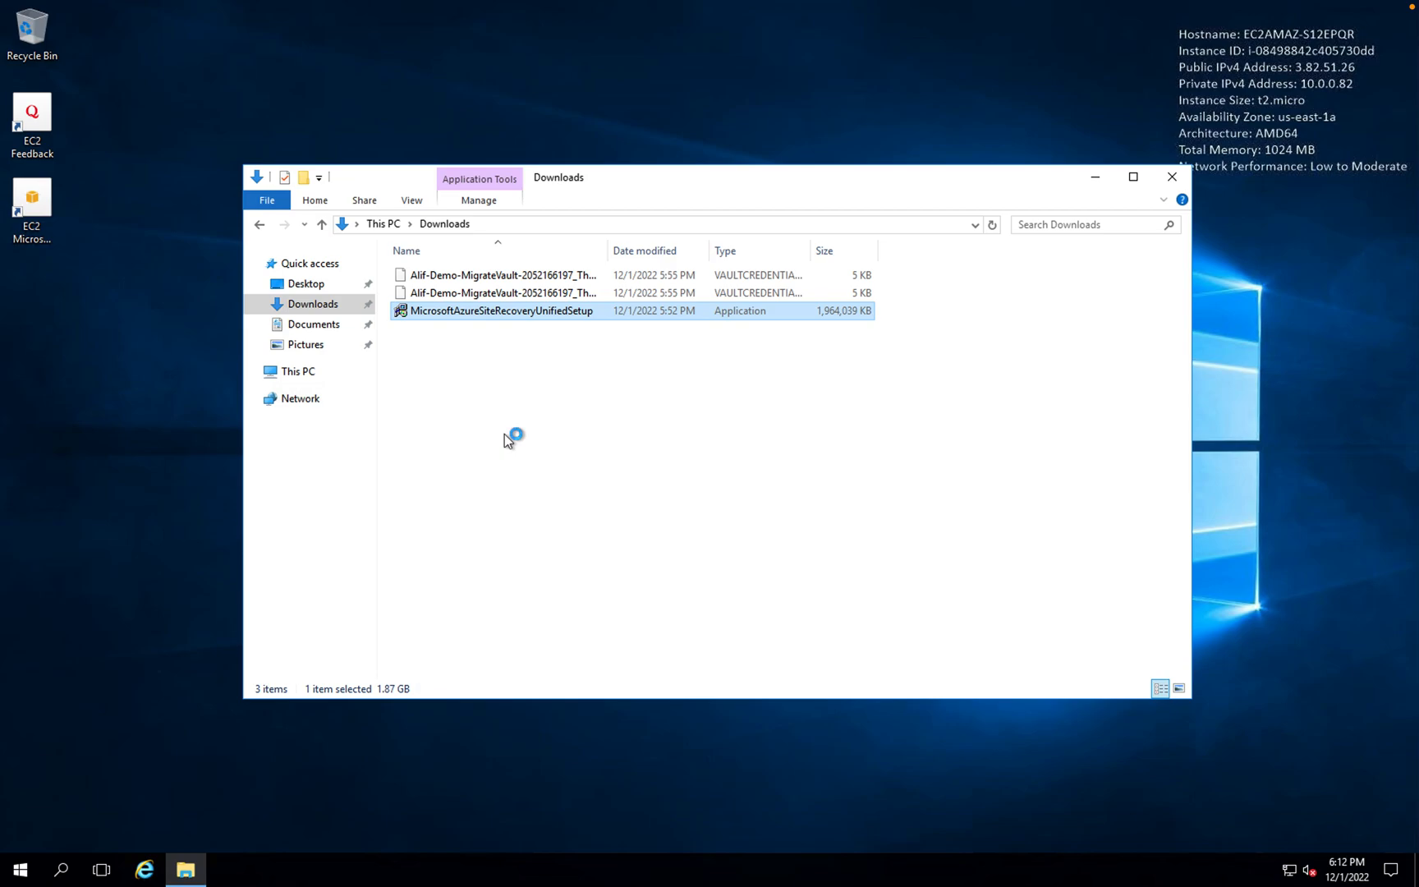
drag(936, 187, 921, 268)
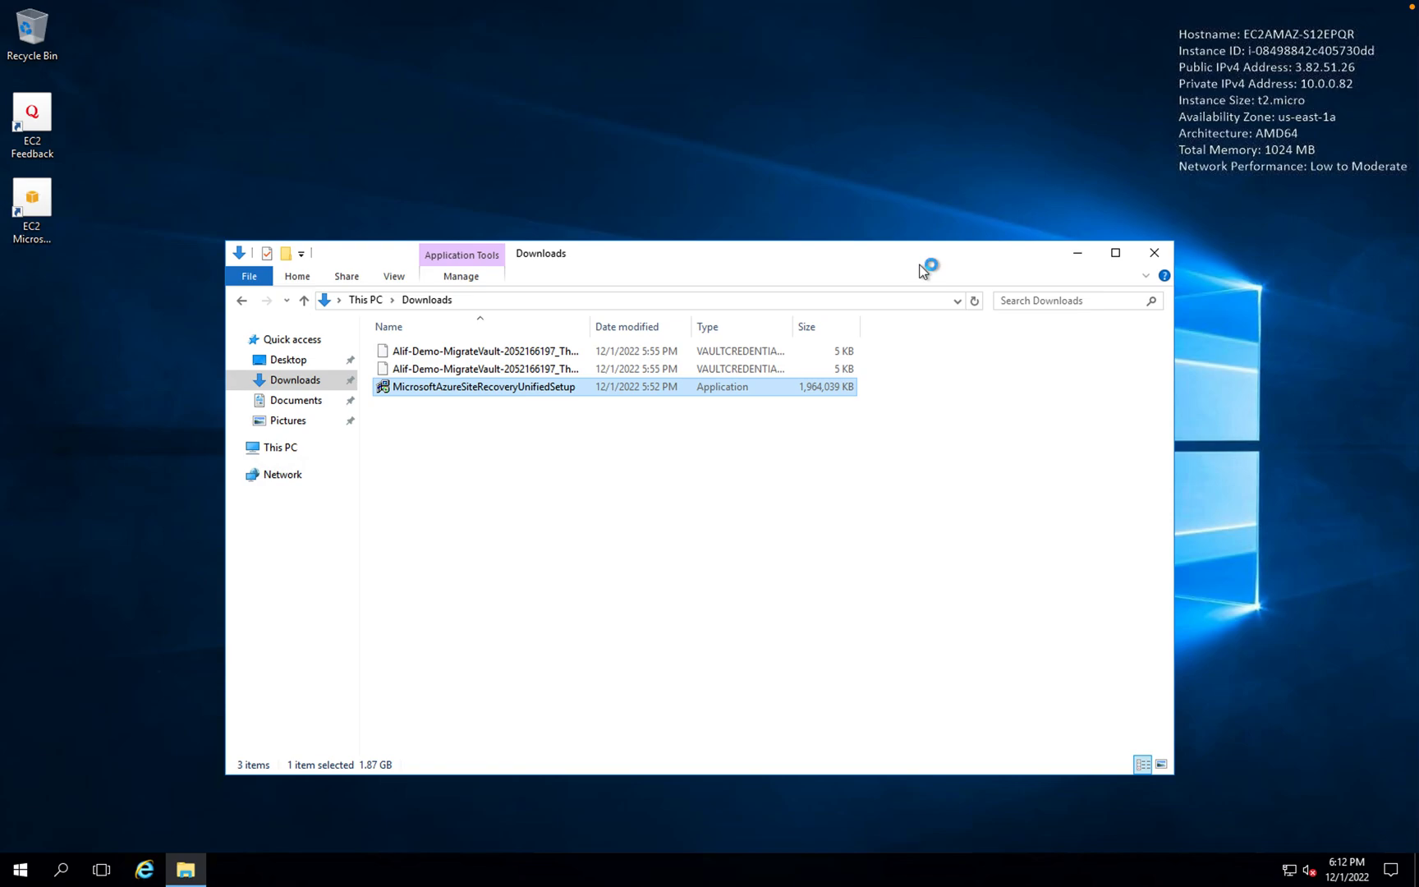
click(765, 453)
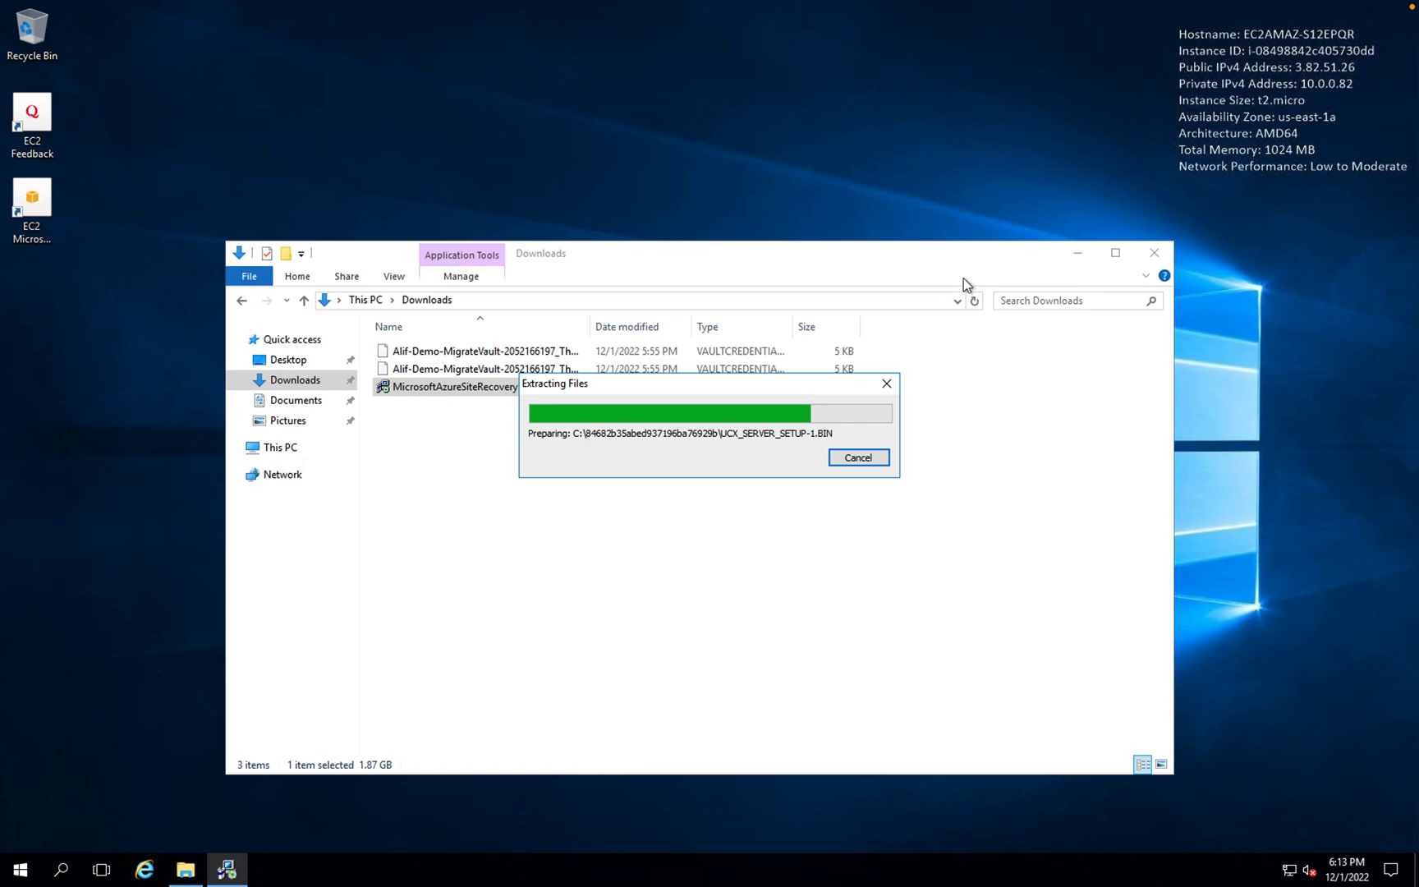
- Keep 'Install the configuration server and process server' and accept the MySQL third-party license
click(1077, 252)
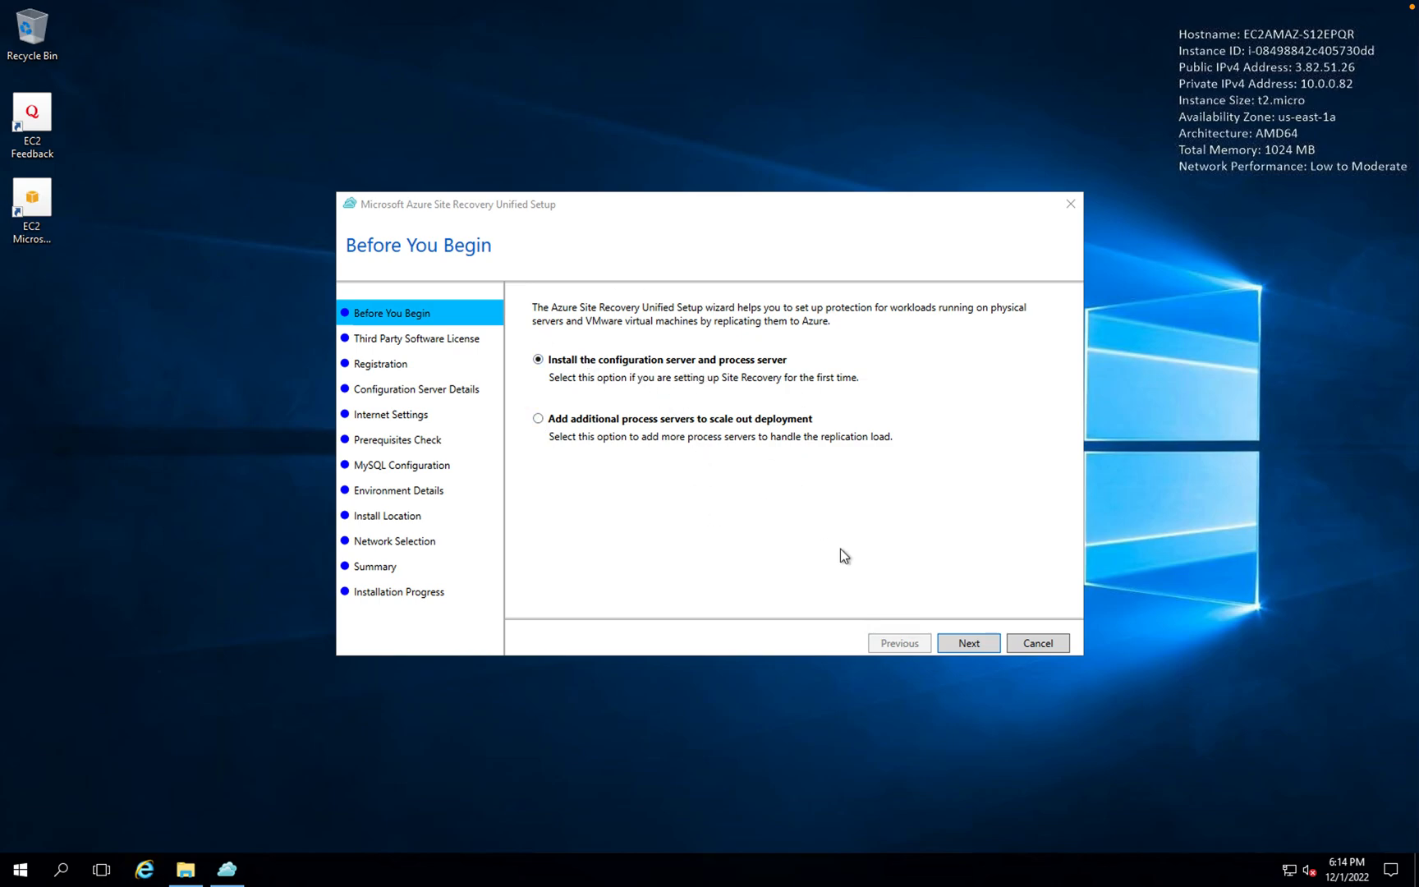
click(973, 640)
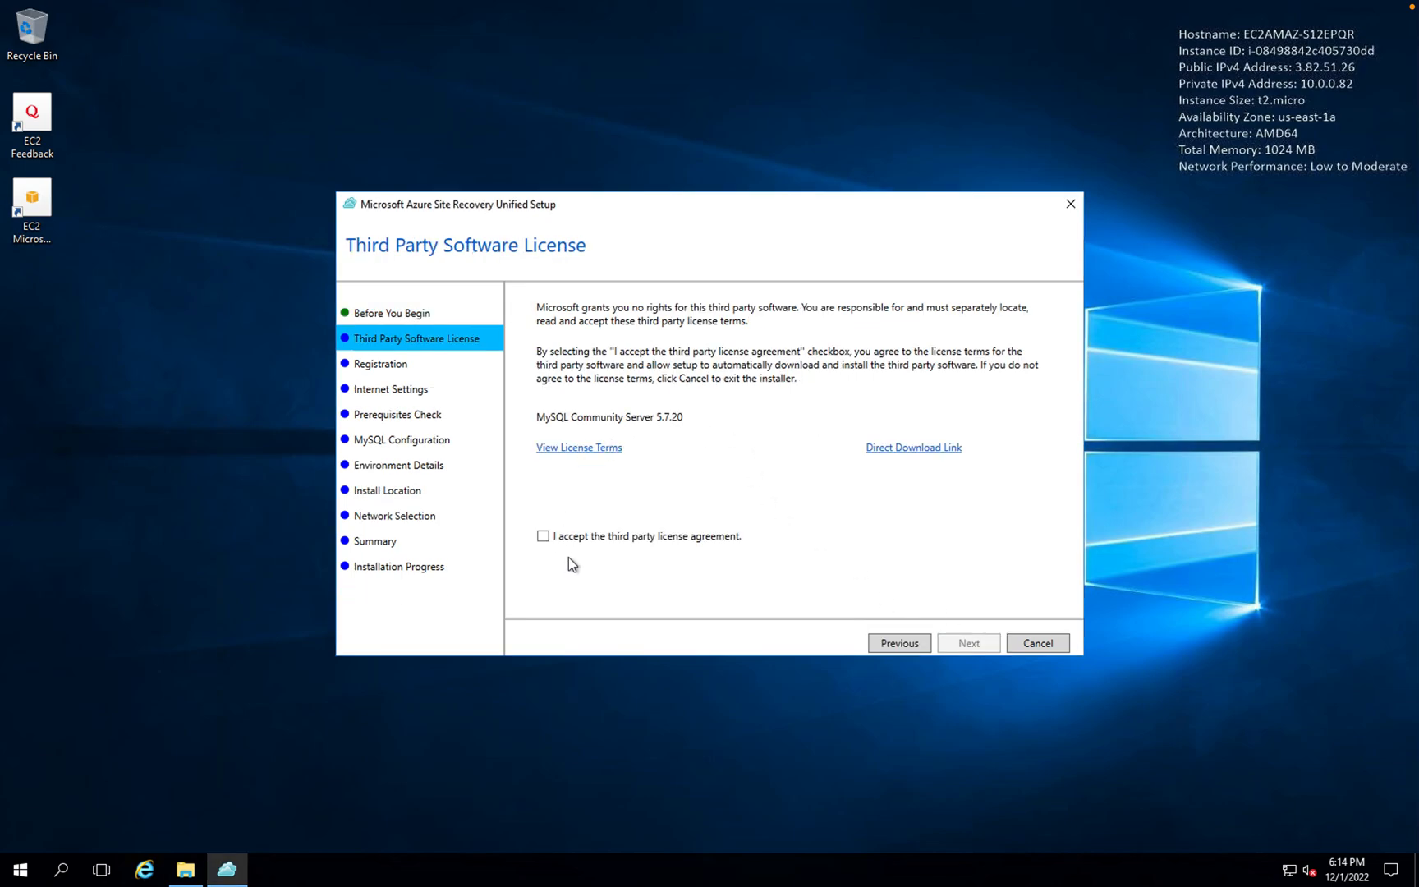
click(544, 539)
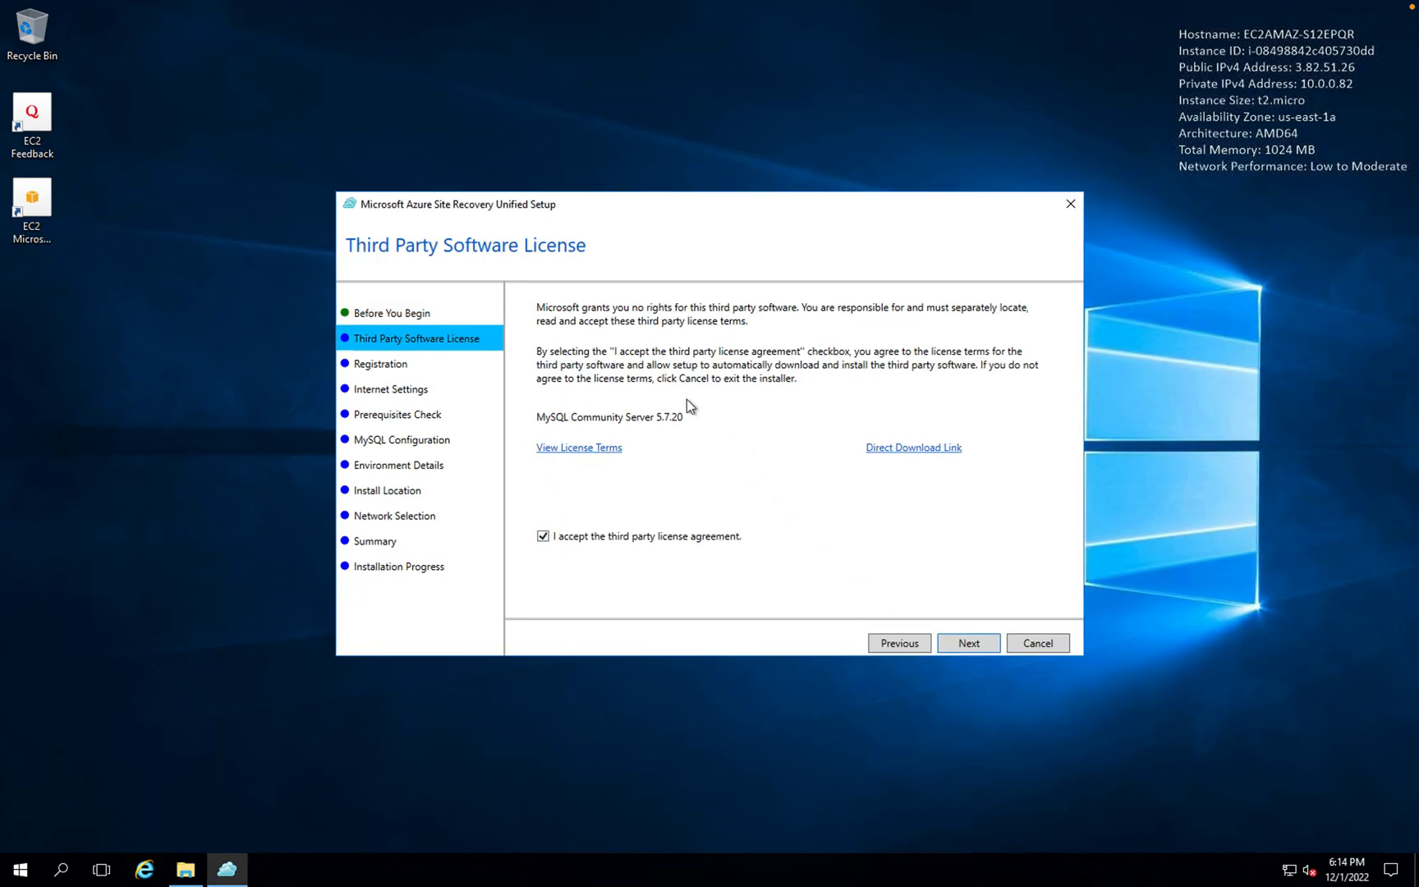
- Load the vault credentials file for registration and connect directly without a proxy server
click(959, 643)
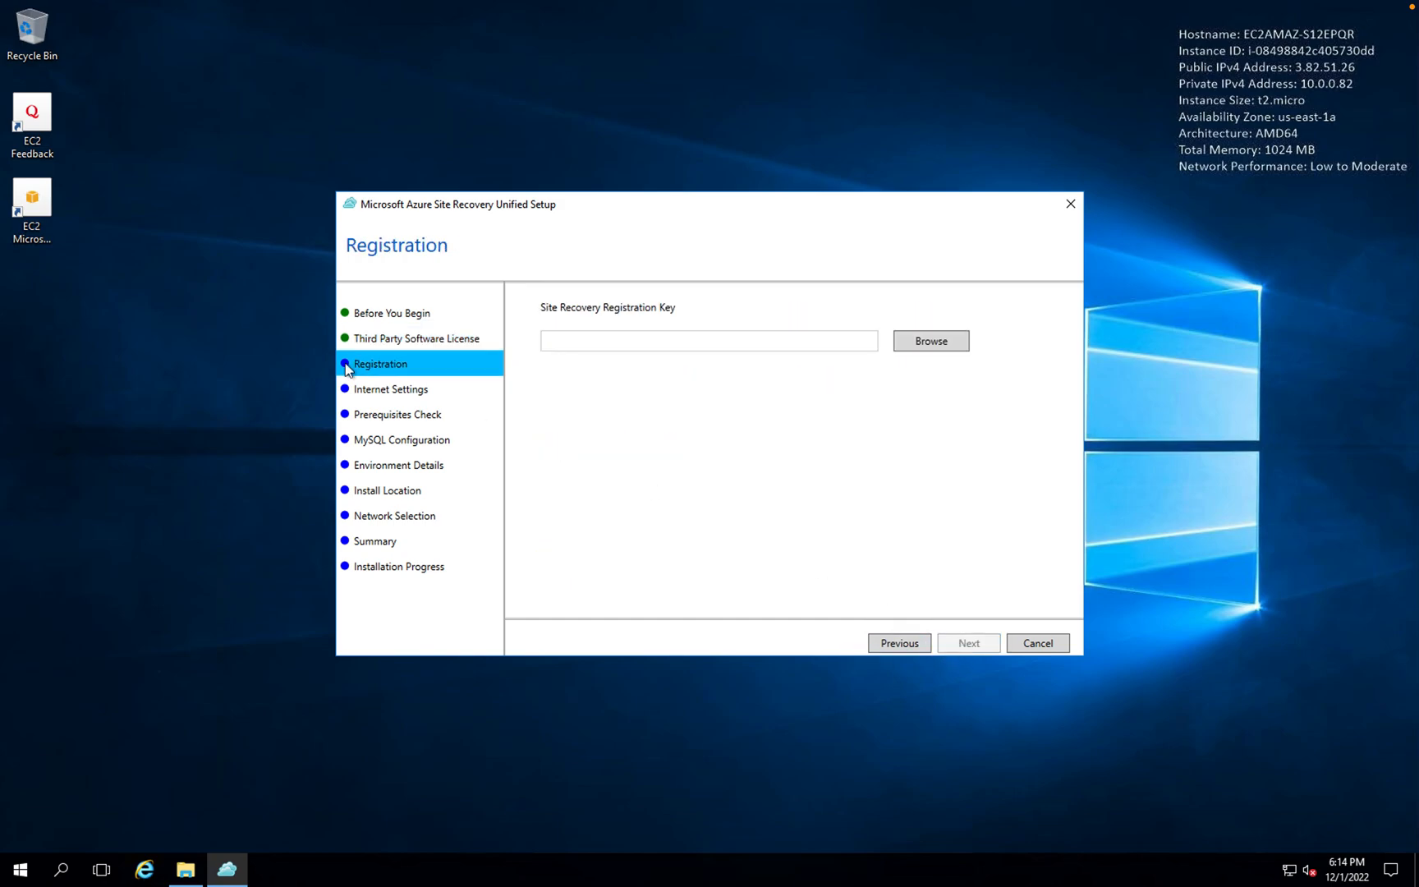
click(931, 340)
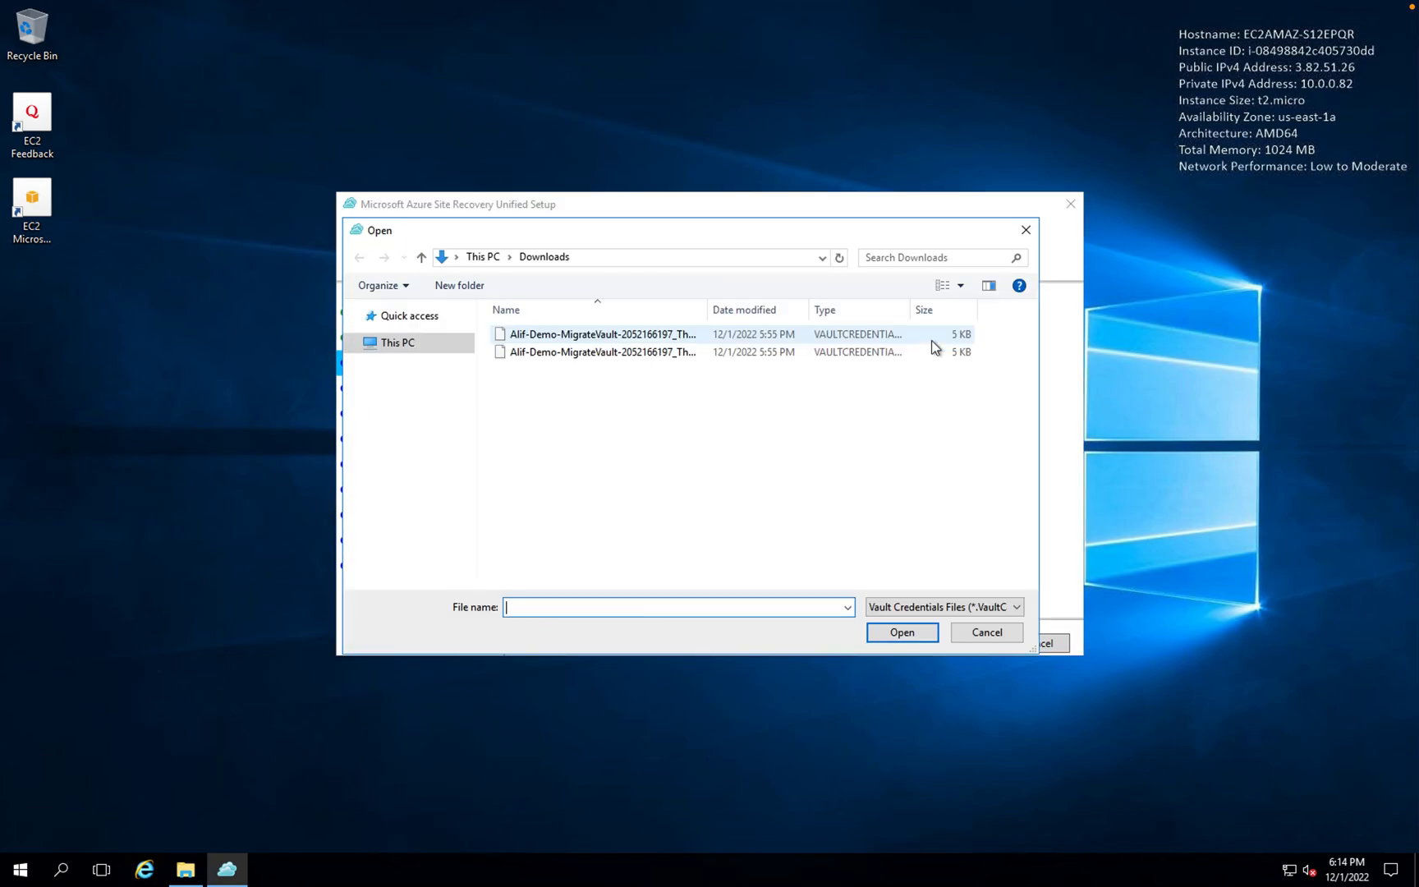
double_click(618, 337)
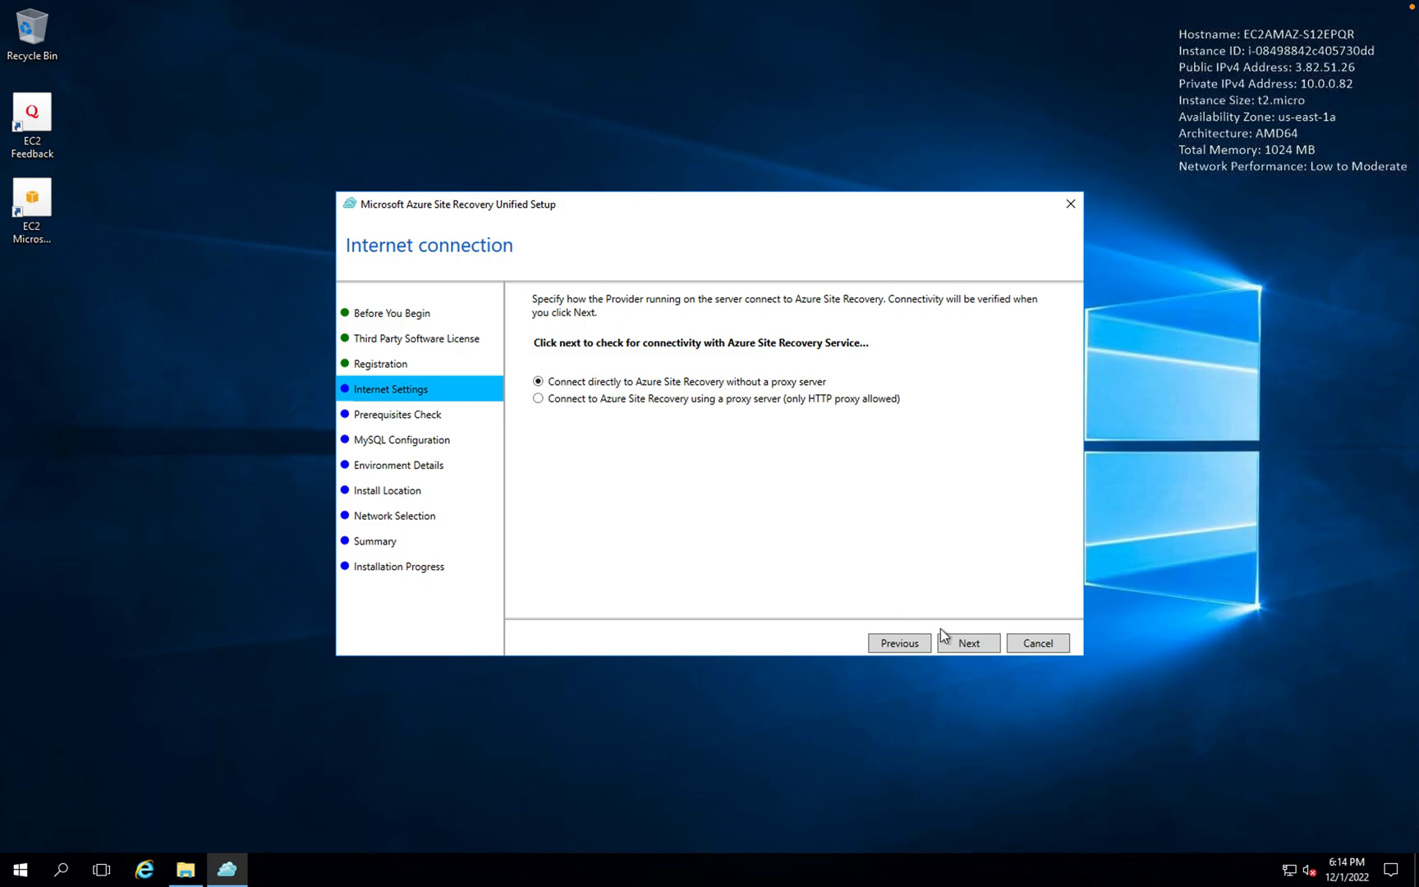
click(977, 647)
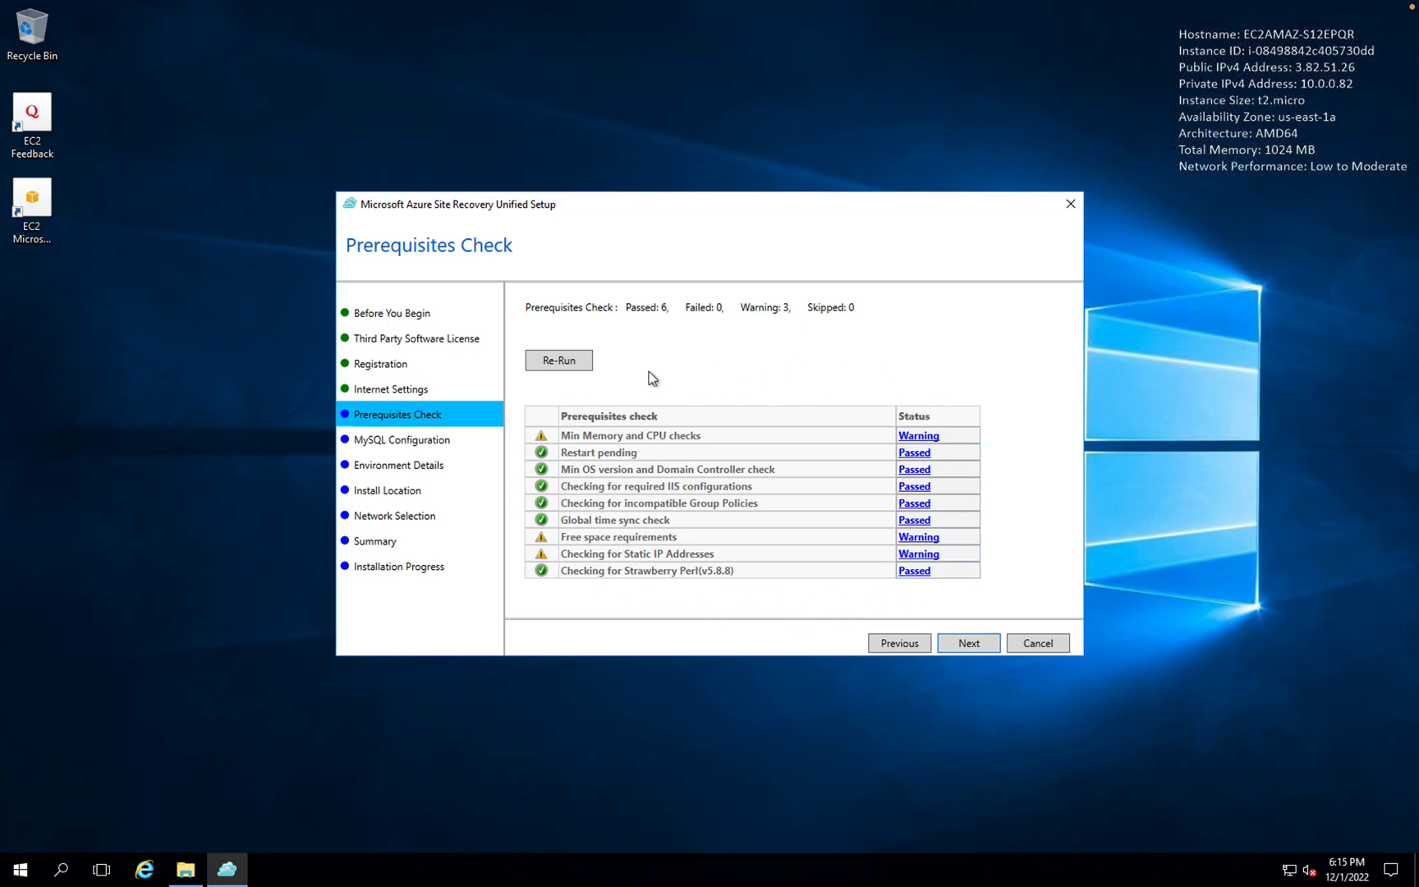
- Enter the same chosen password for both the MySQL root and svsystems users
click(970, 644)
click(620, 330)
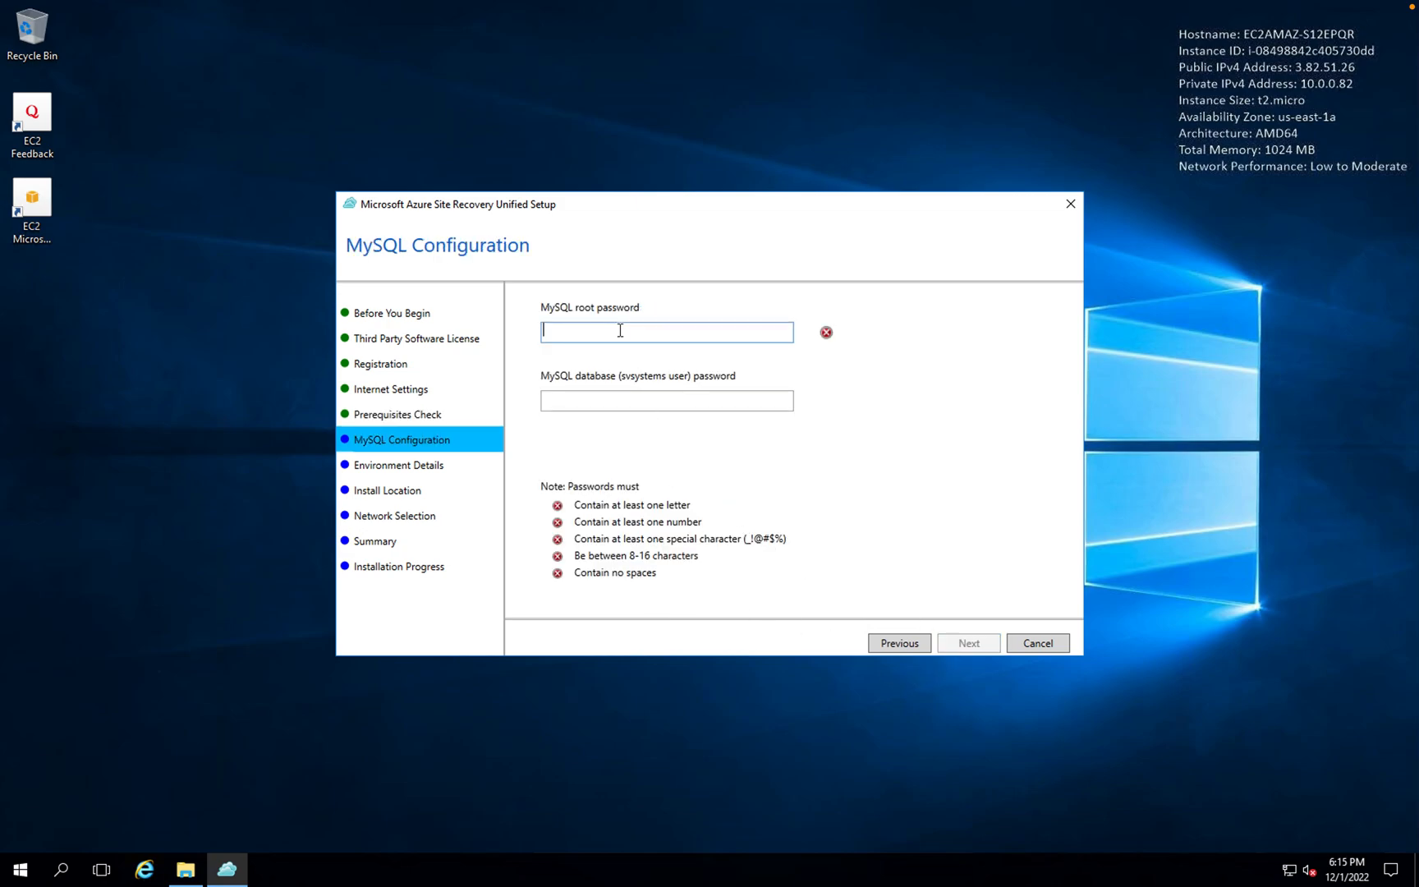
text(Password@123)
key(Tab)
text(Password@123)
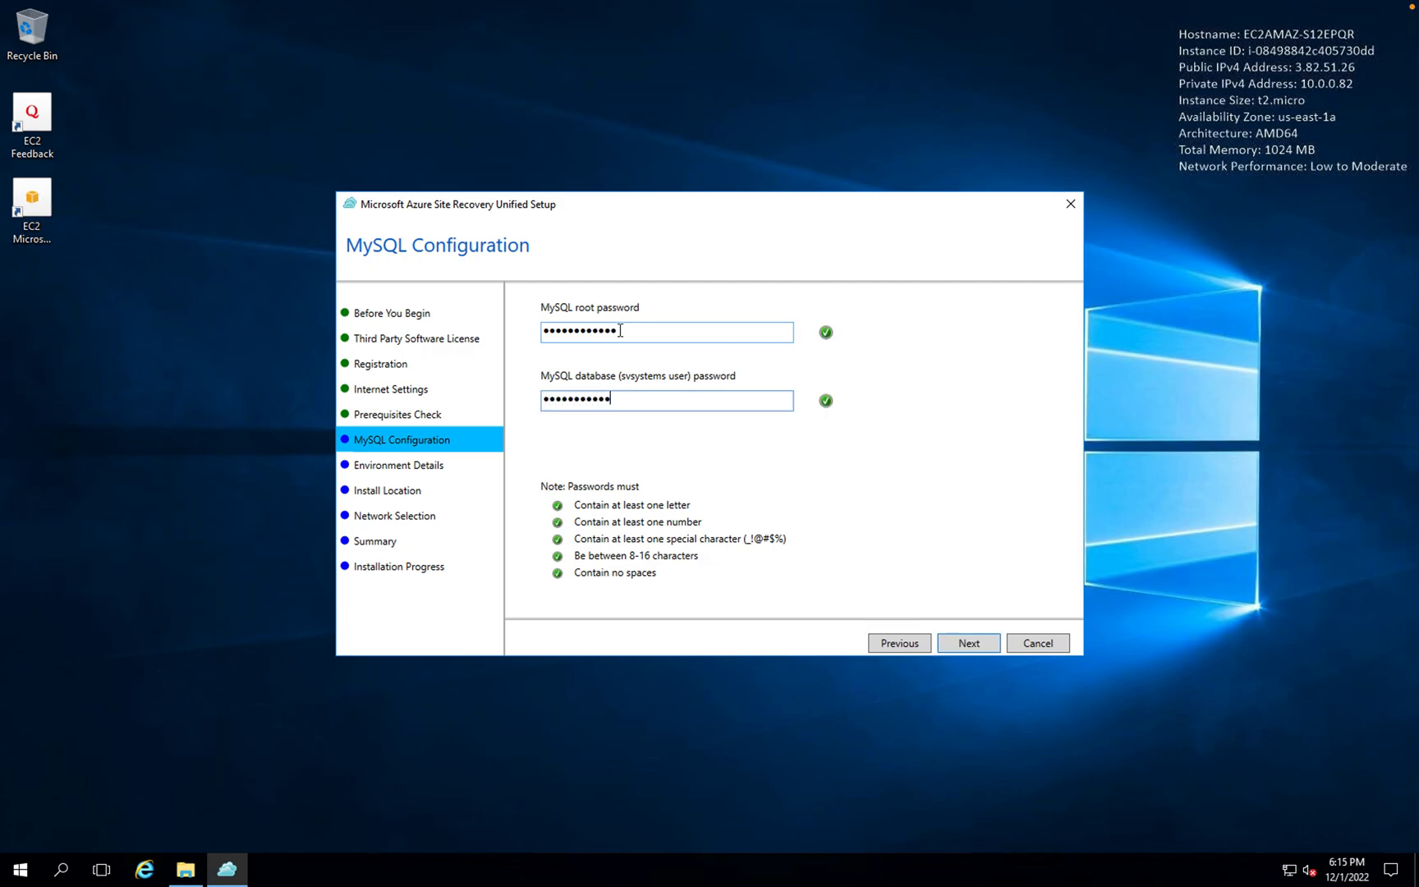
click(969, 643)
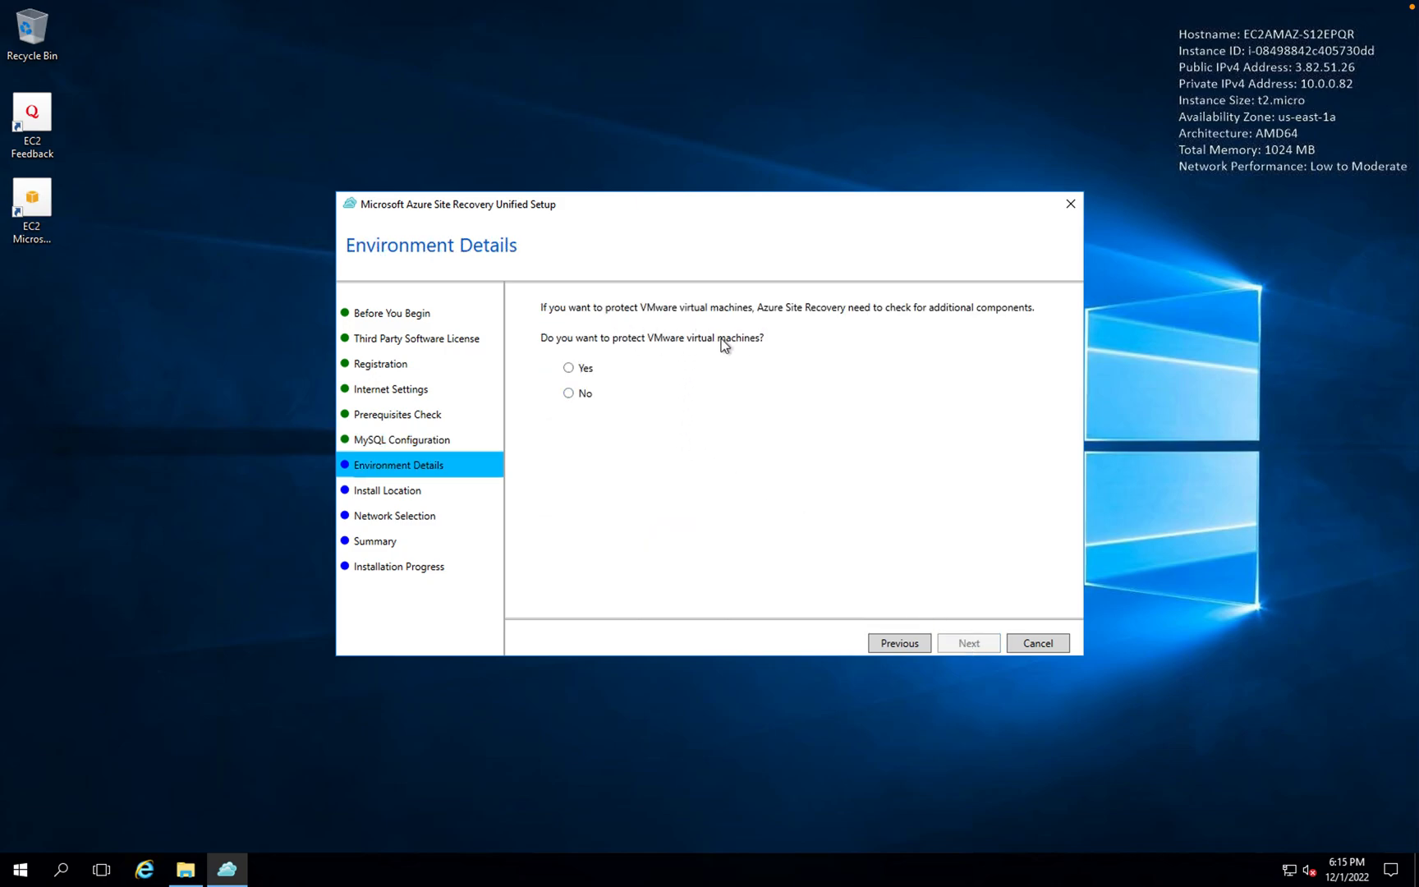
- Answer No to protecting VMware virtual machines
click(569, 394)
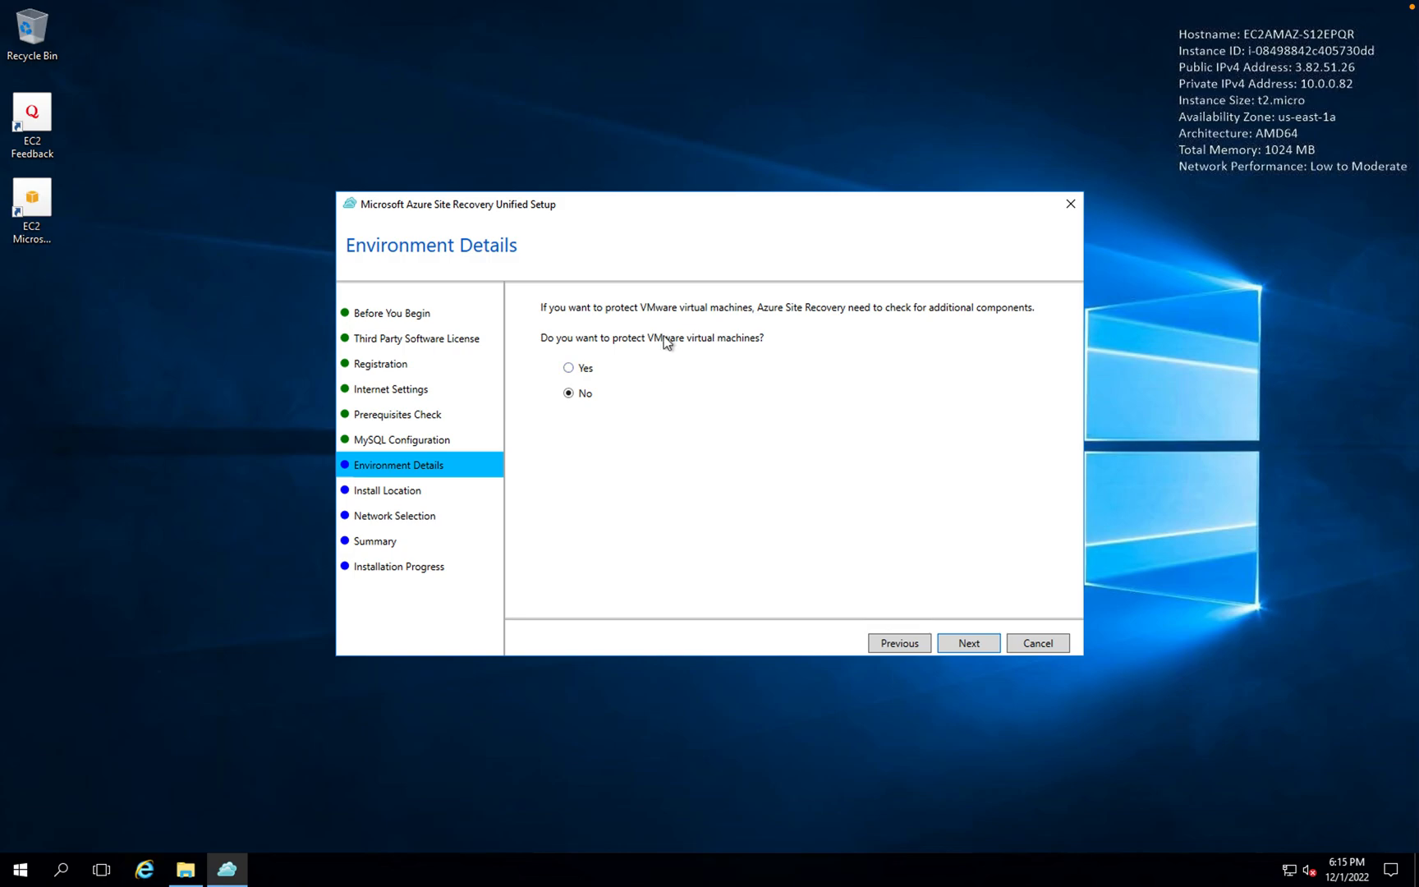
click(570, 368)
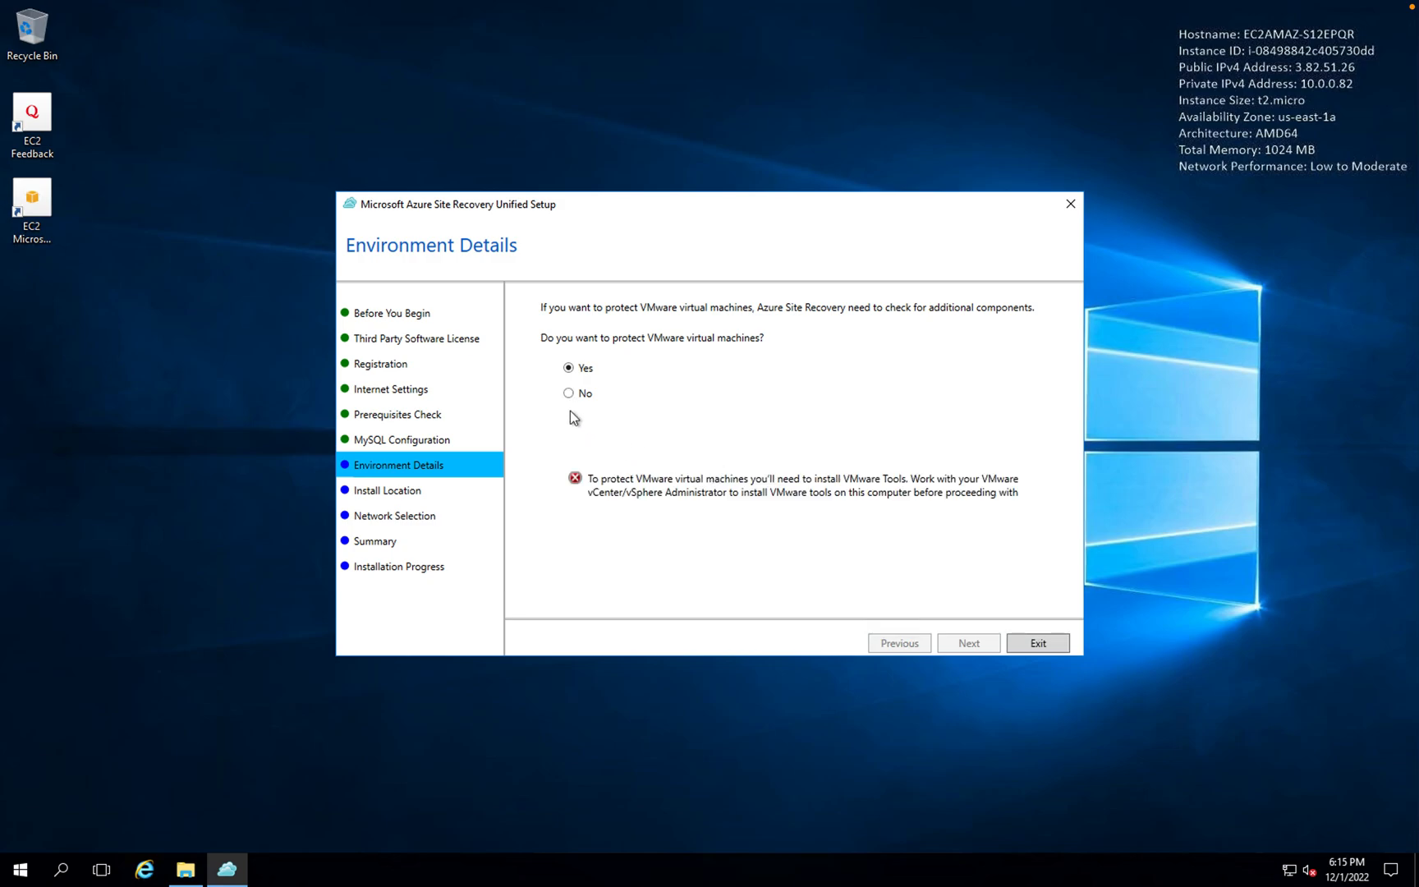
click(568, 393)
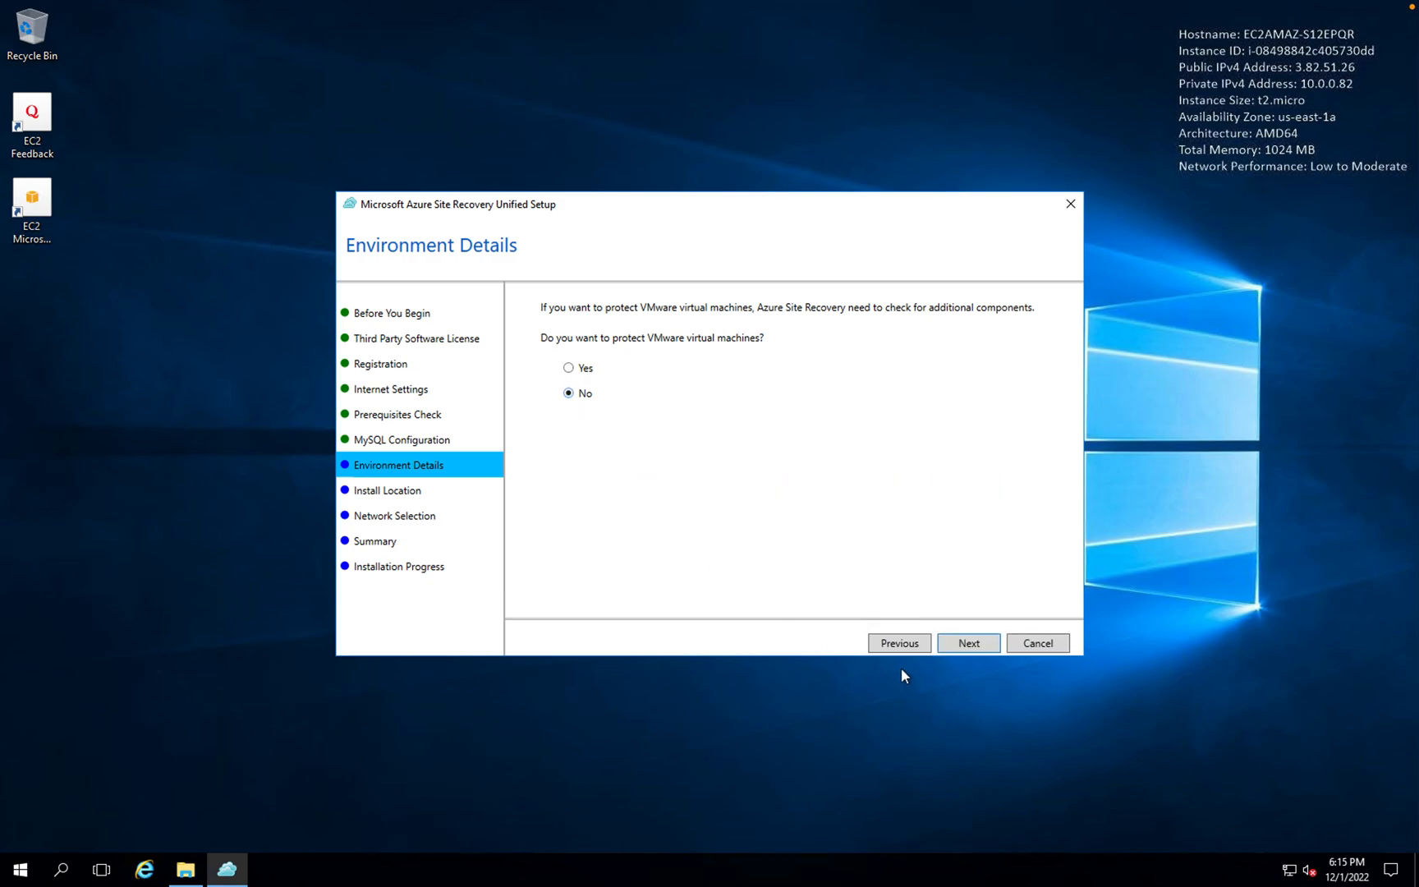
- Keep the default install location and pick Ethernet [10.0.0.82] for both on-premises connectivity and Azure failback
click(959, 644)
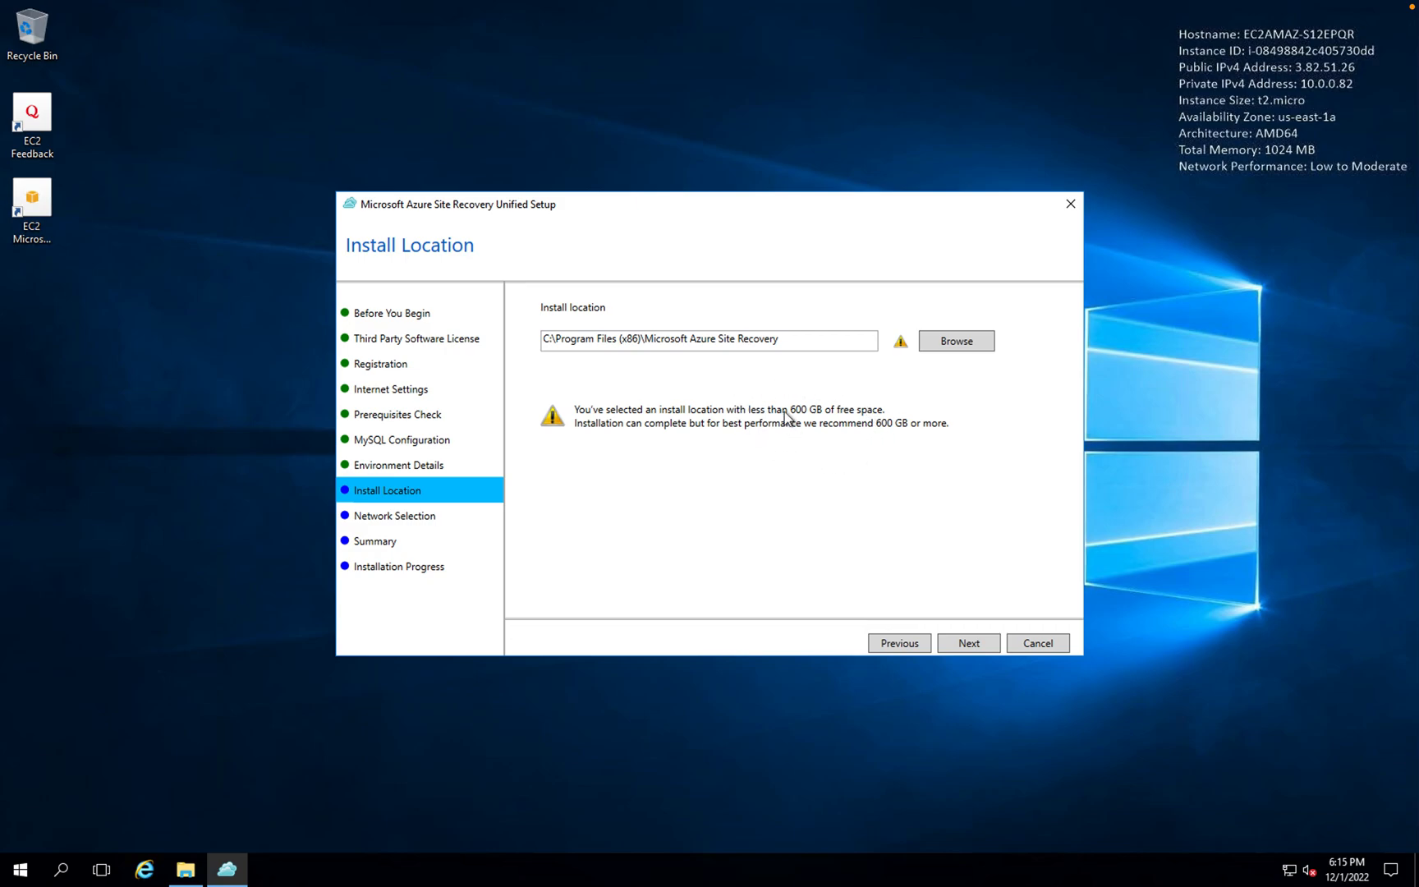
click(970, 643)
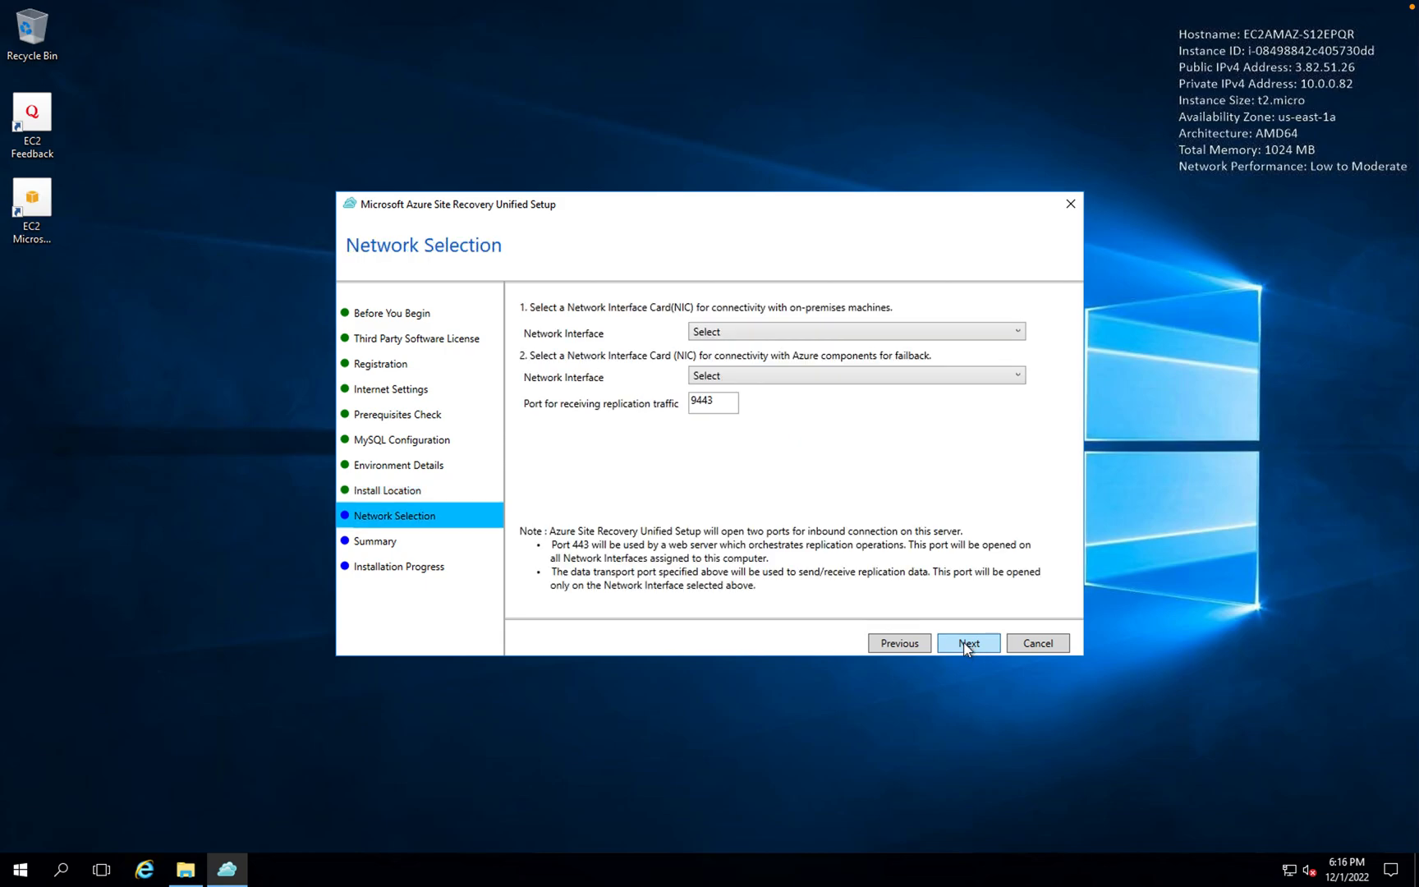
click(745, 333)
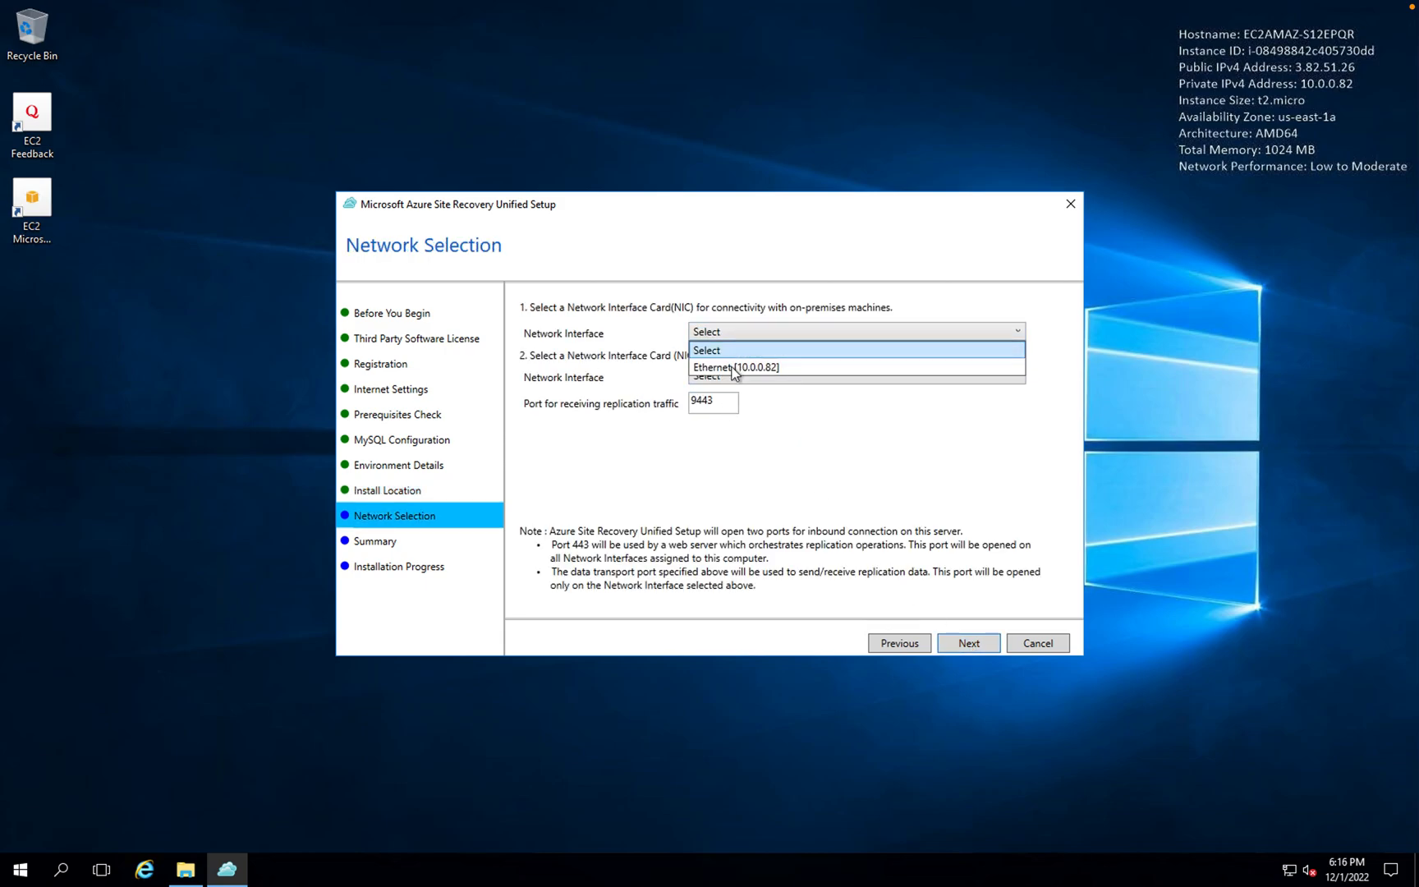
click(734, 373)
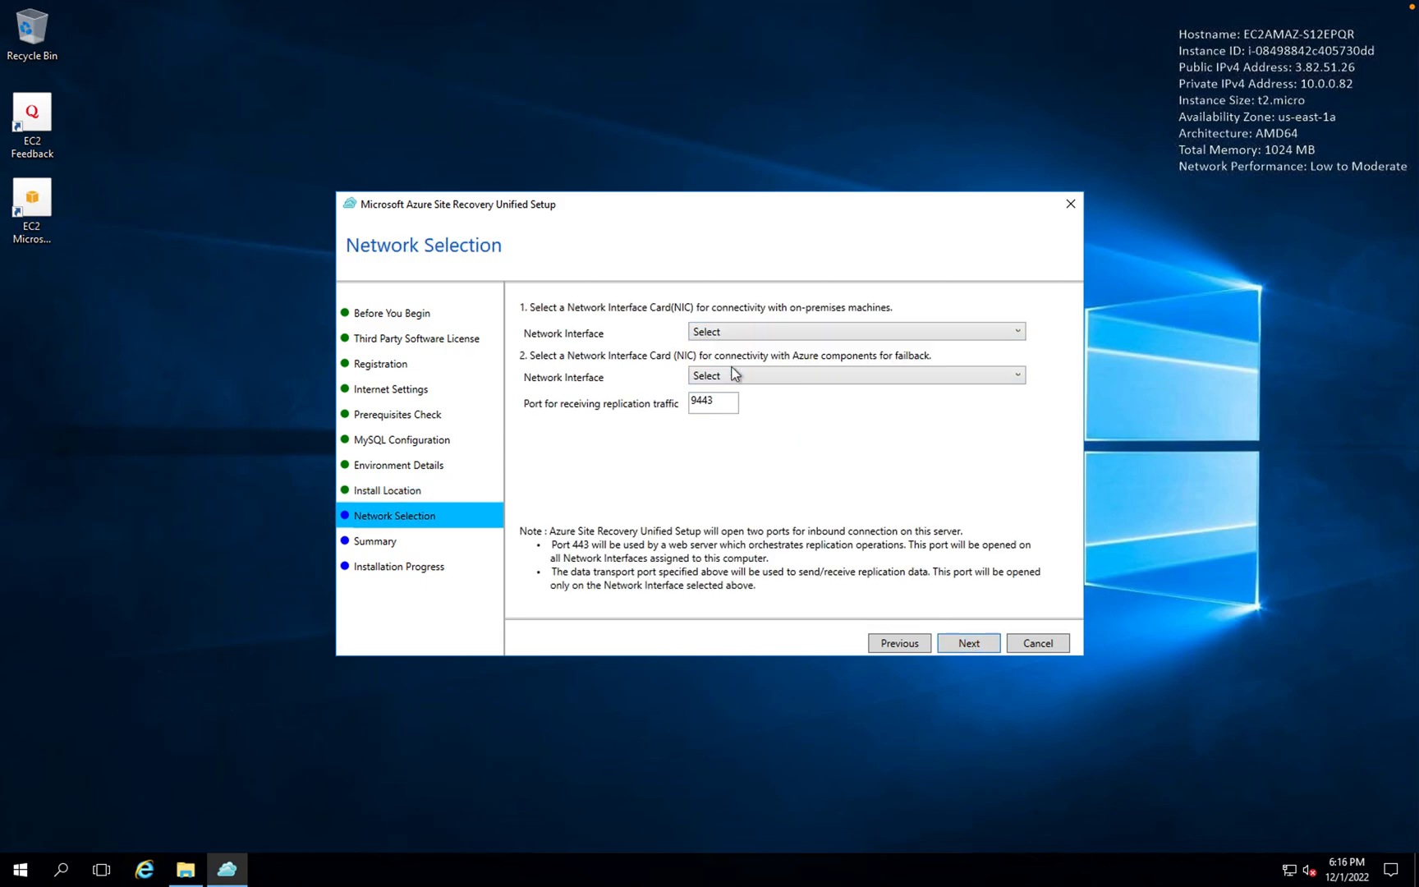
click(820, 376)
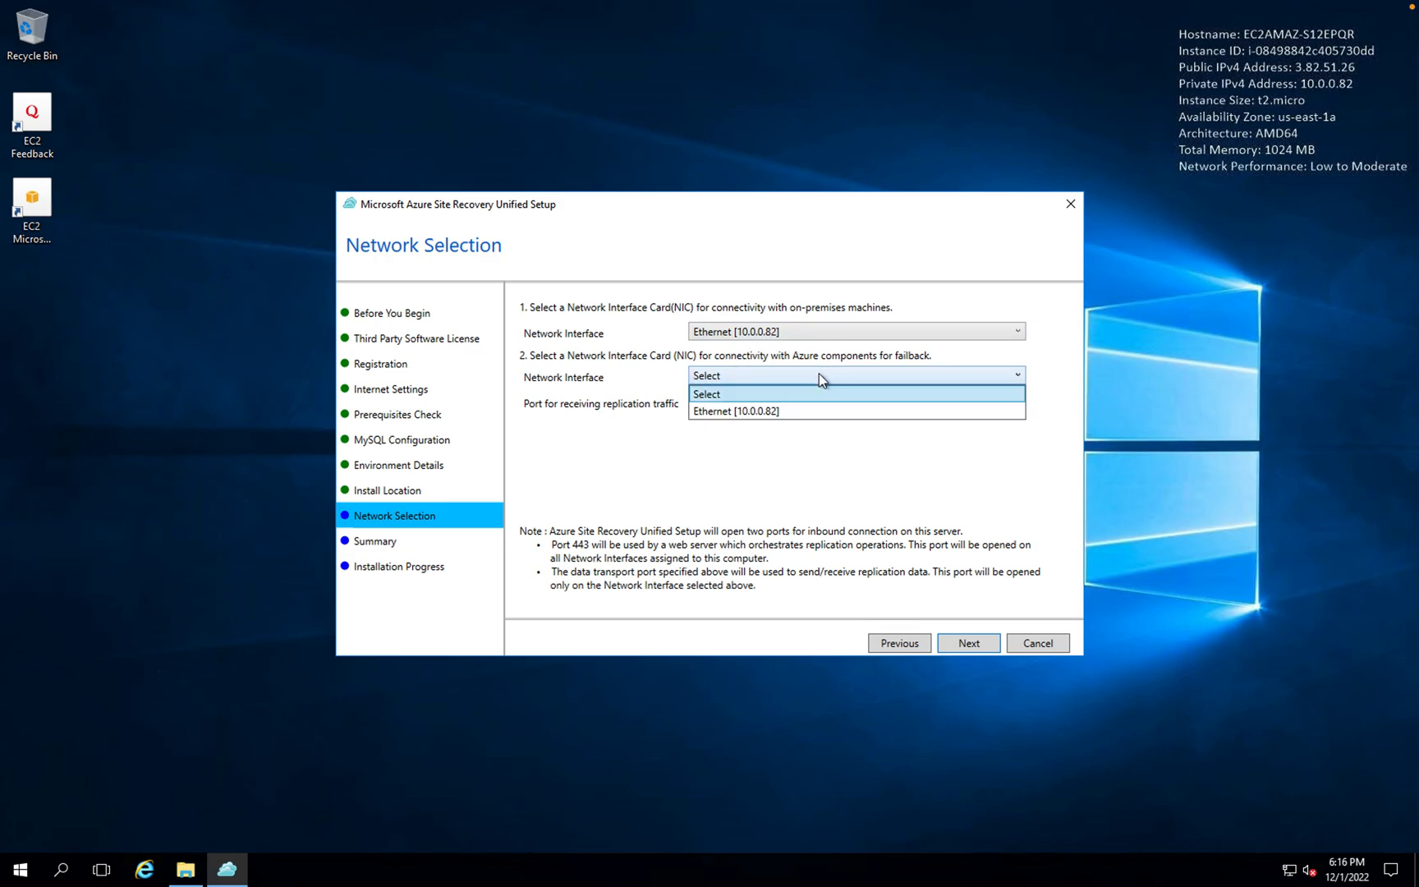
click(768, 411)
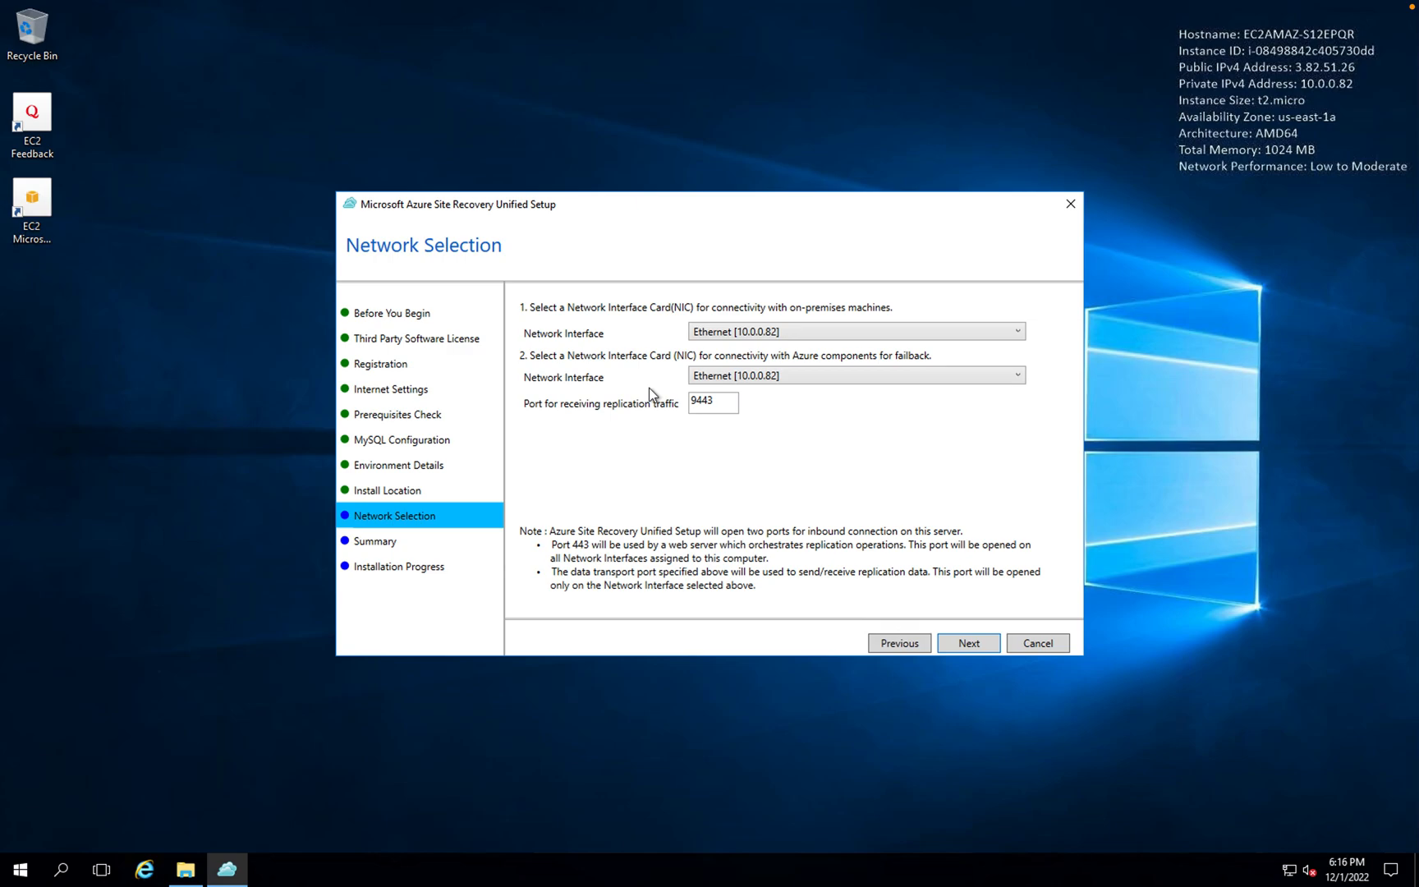
- Advance to the Summary and begin the configuration and process server installation
click(969, 643)
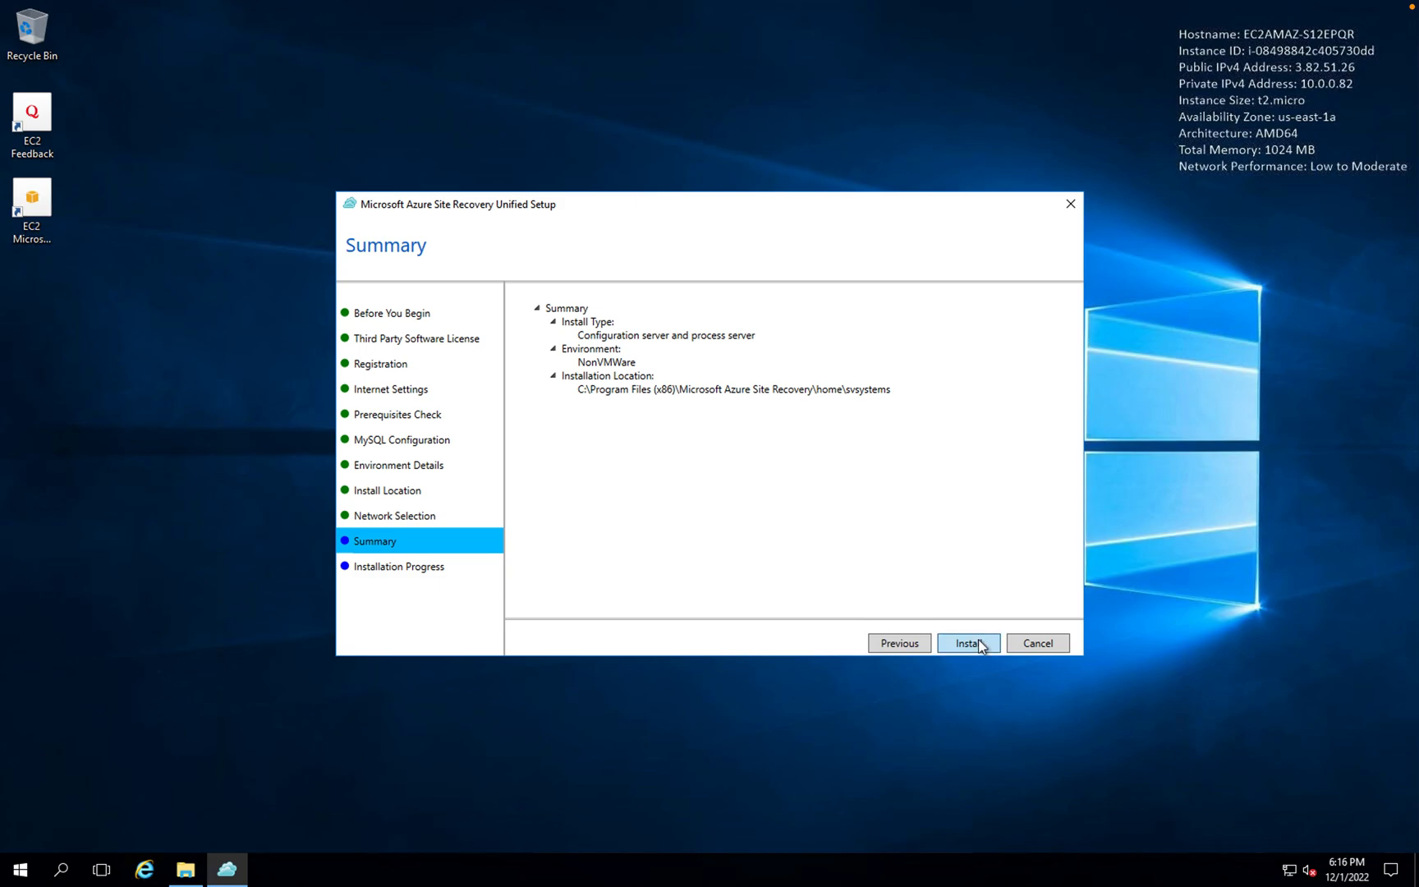
click(978, 644)
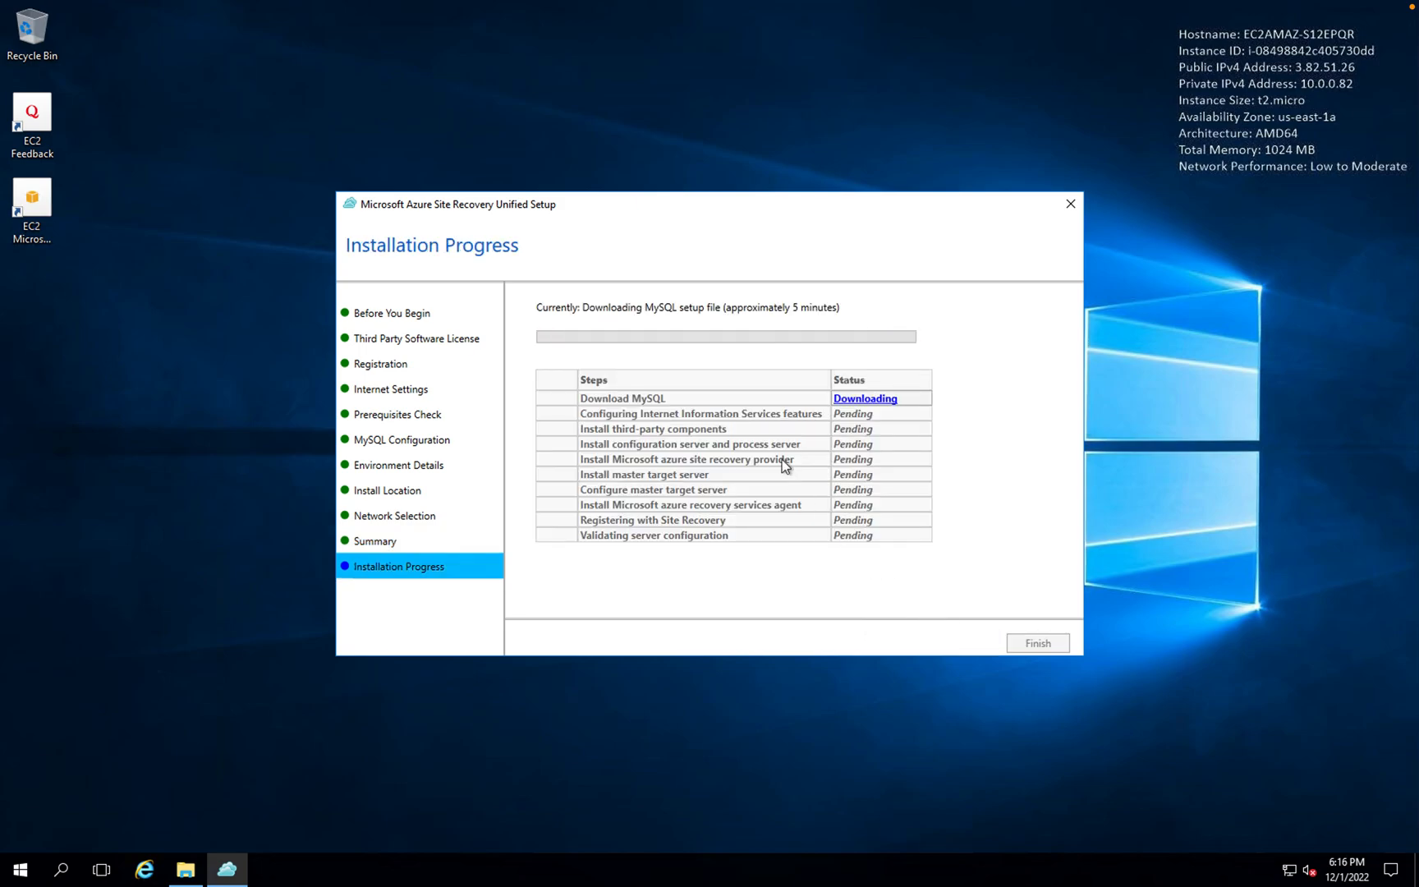
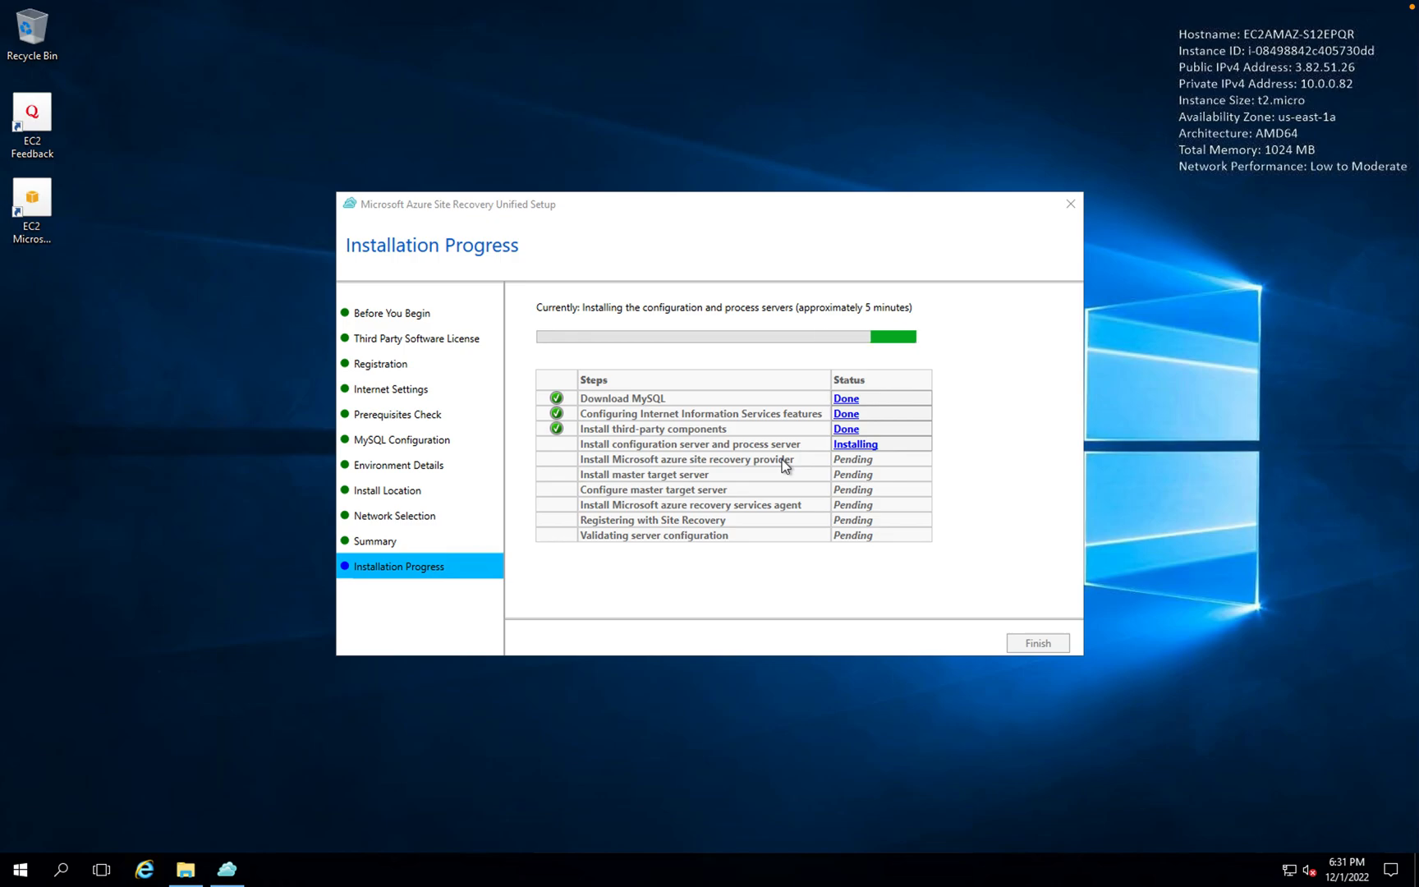
- Switch from the remote server to the Azure Migrate Discover page in Chrome
key(super+Tab)
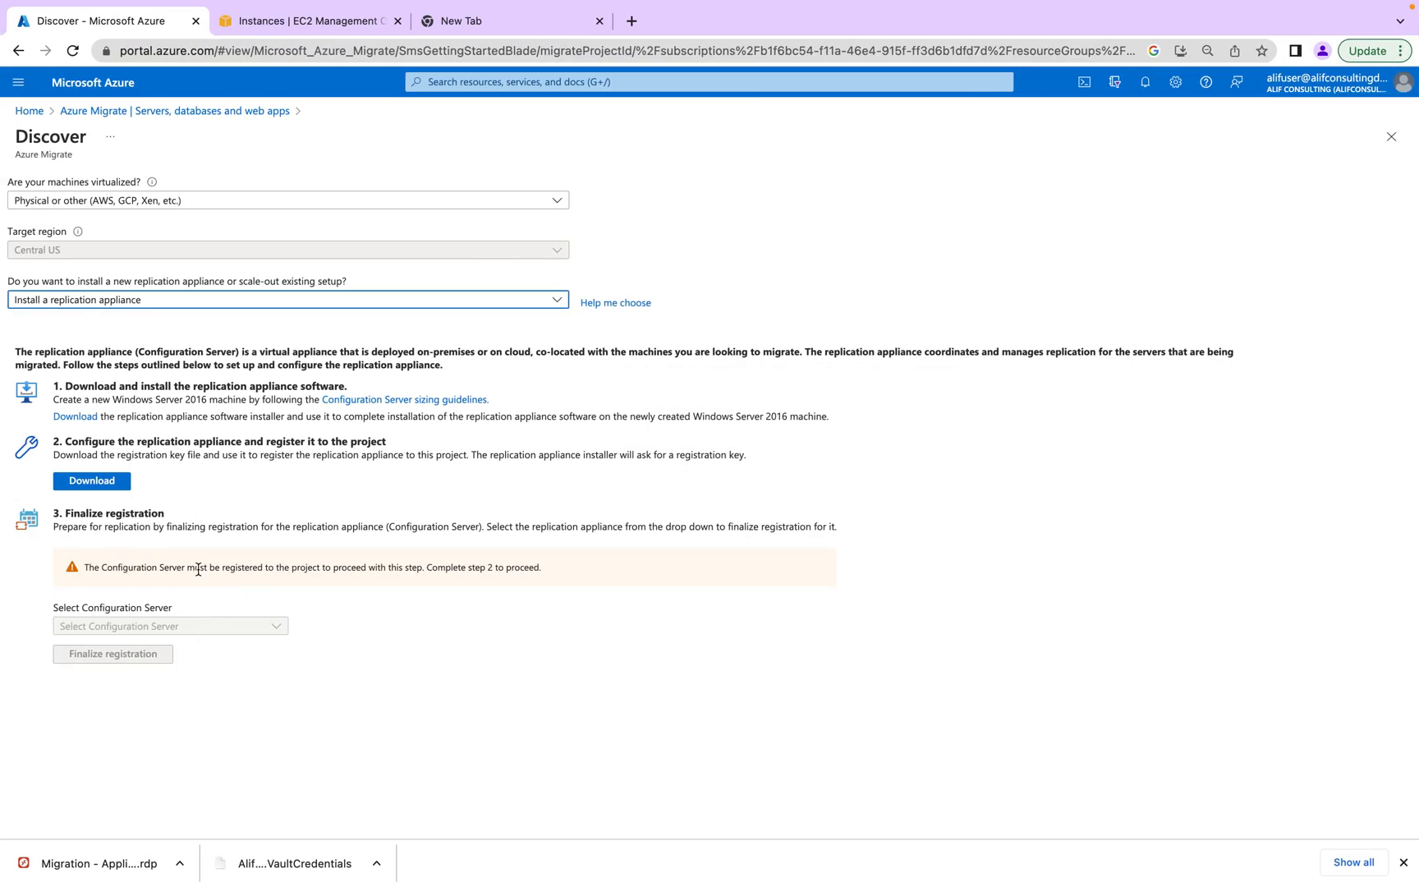
- Review the Finalize registration step, then return to the remote server's installation progress
drag(124, 520, 450, 527)
click(424, 651)
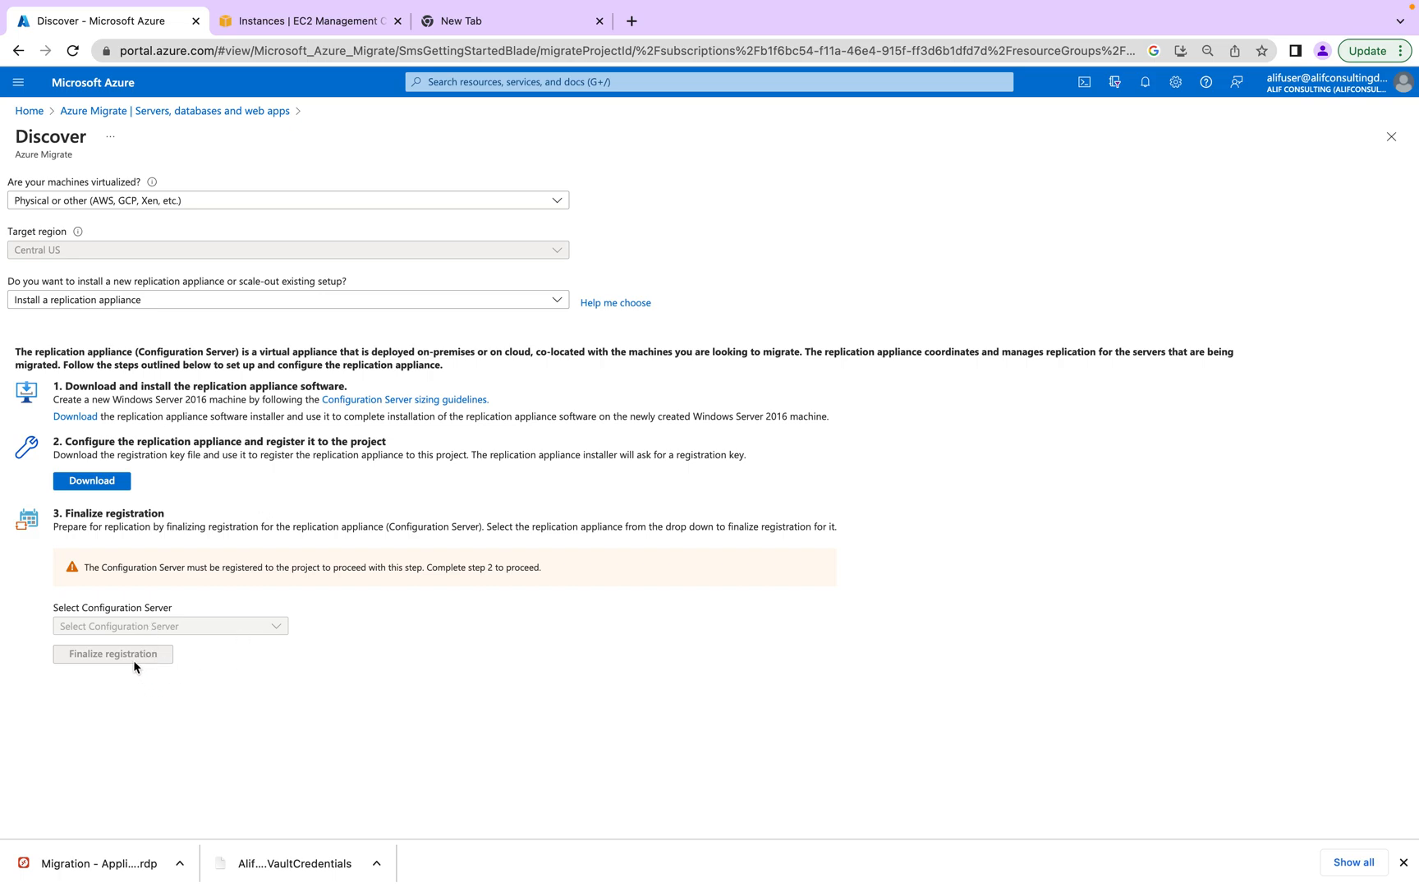
key(super+Tab)
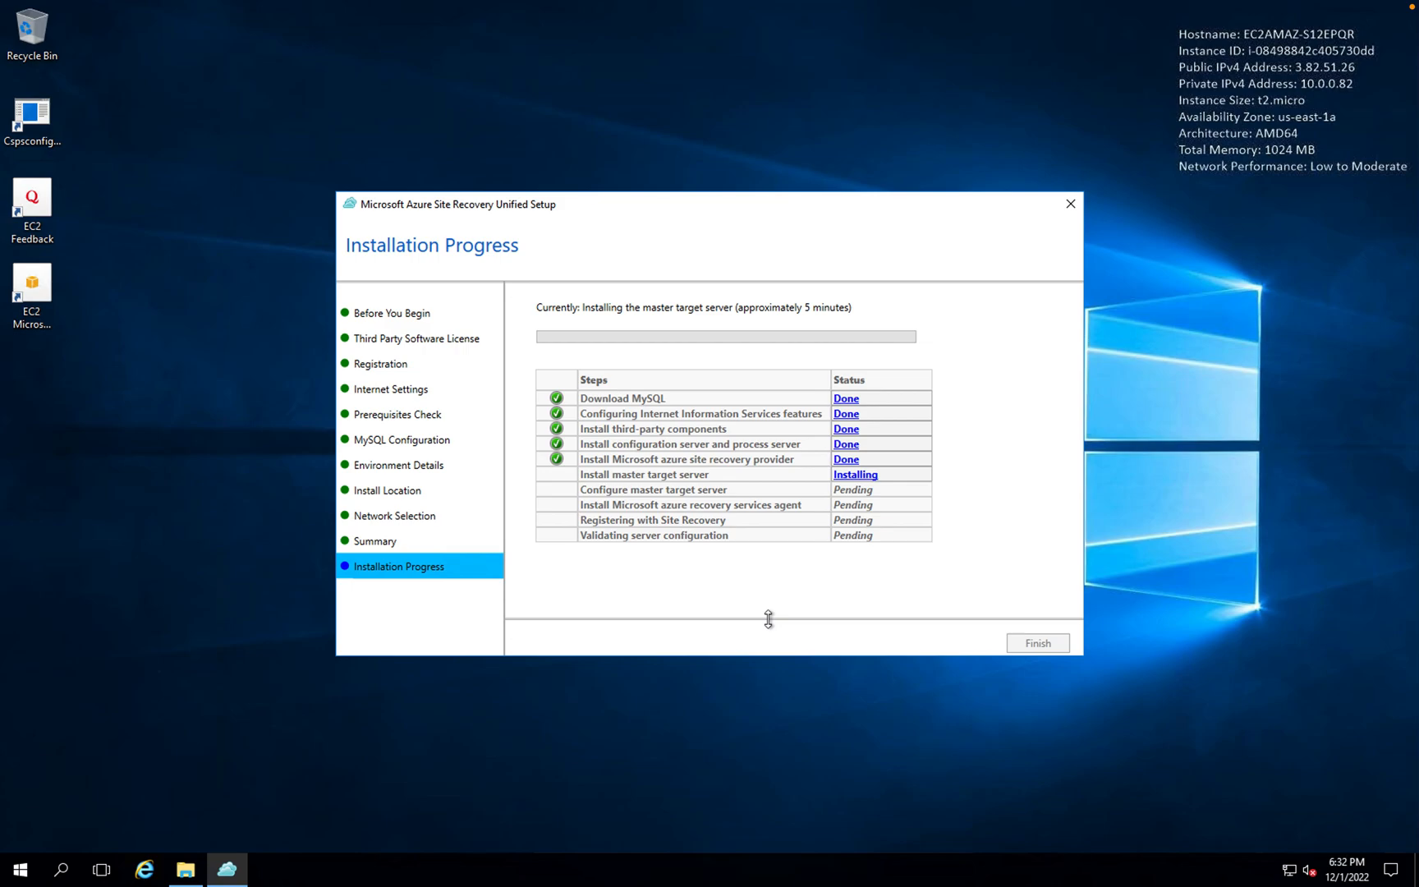
- Browse This PC in File Explorer on the remote server while the installation continues
click(191, 870)
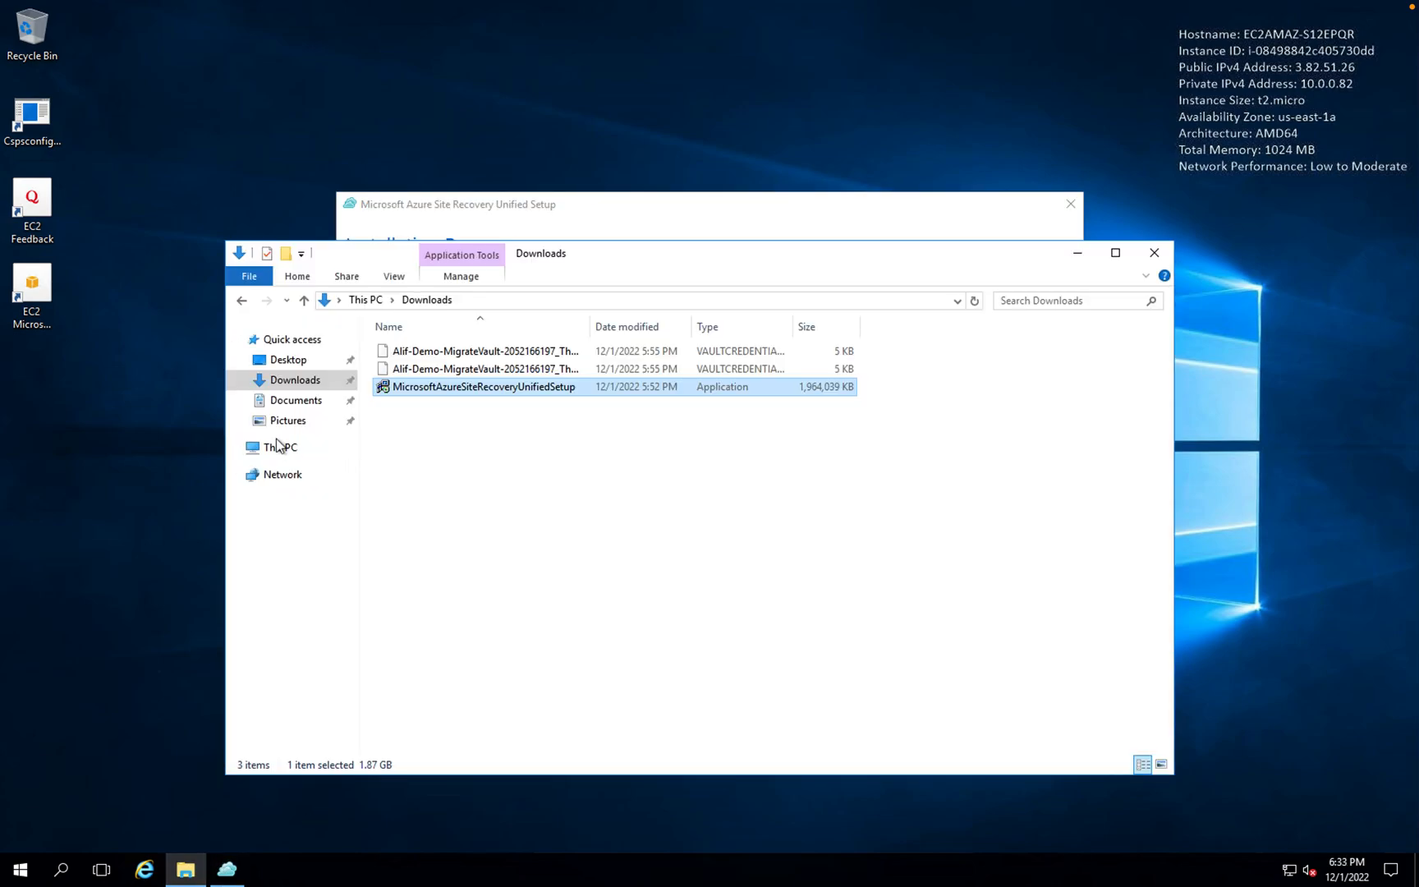
click(278, 446)
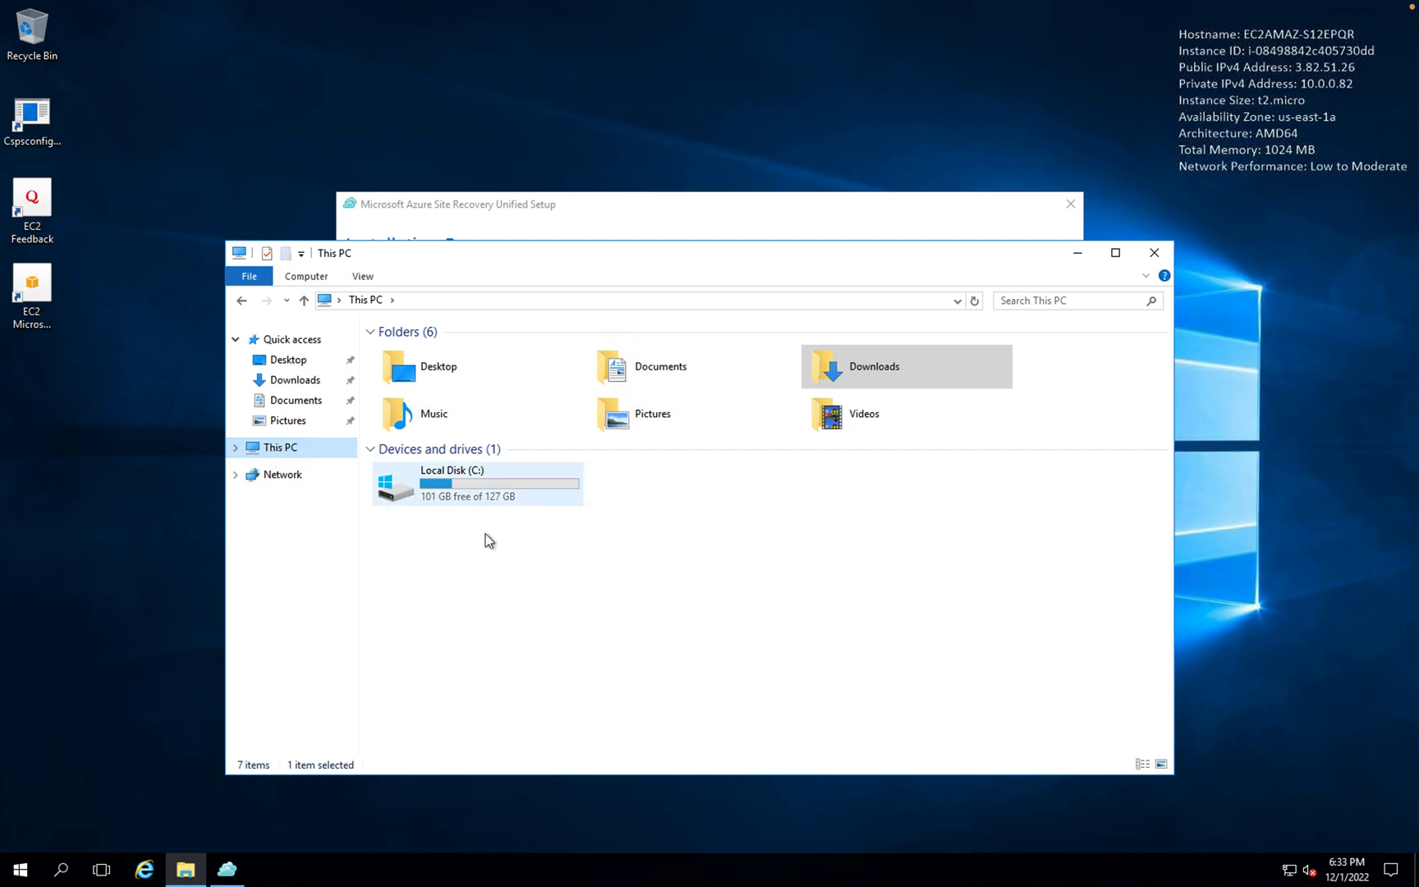
click(1155, 253)
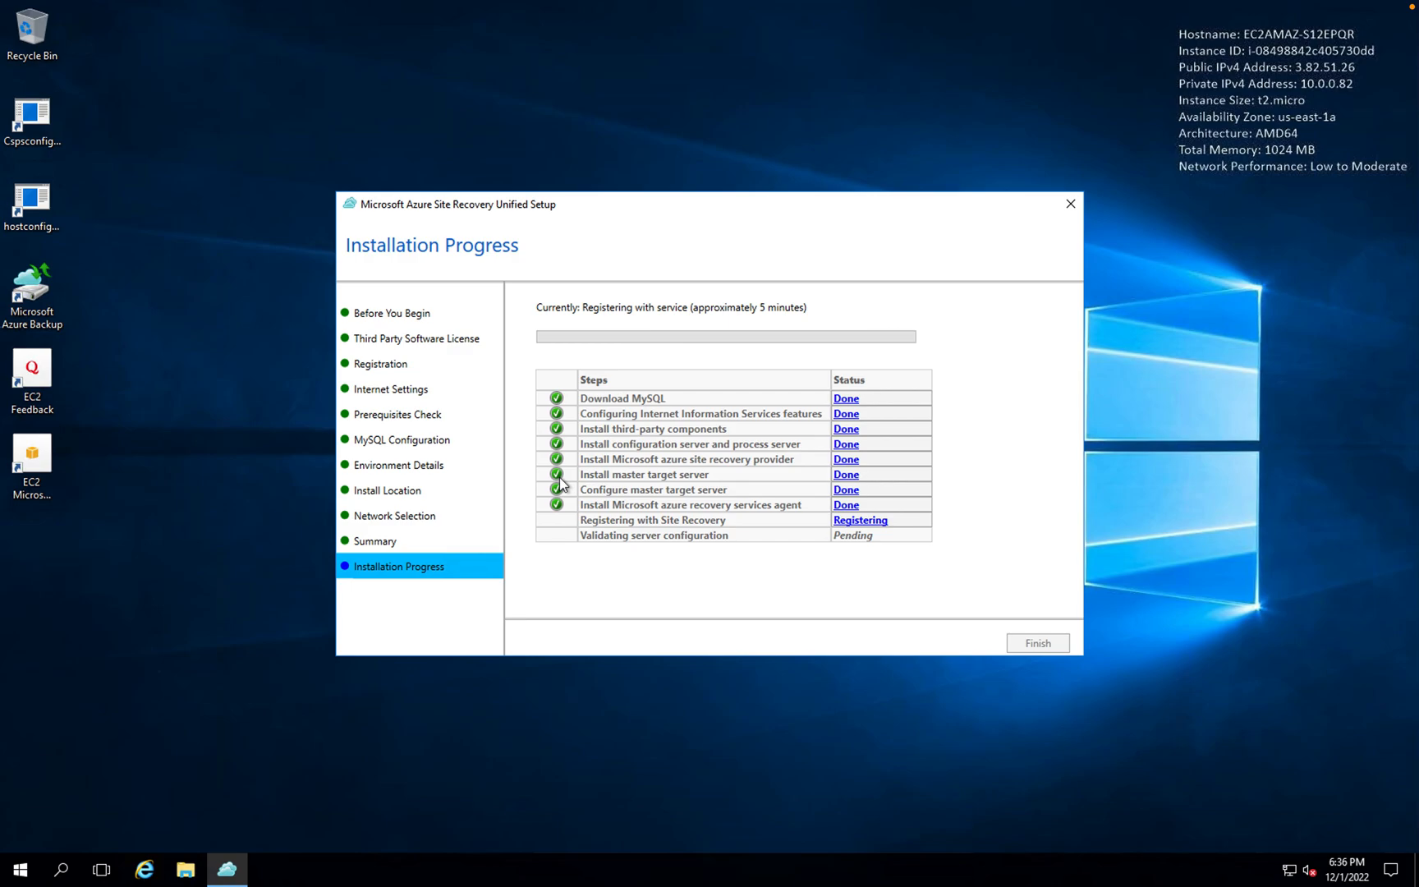
- Back on the Discover page, try selecting a configuration server, then reload the page
key(ctrl+Left)
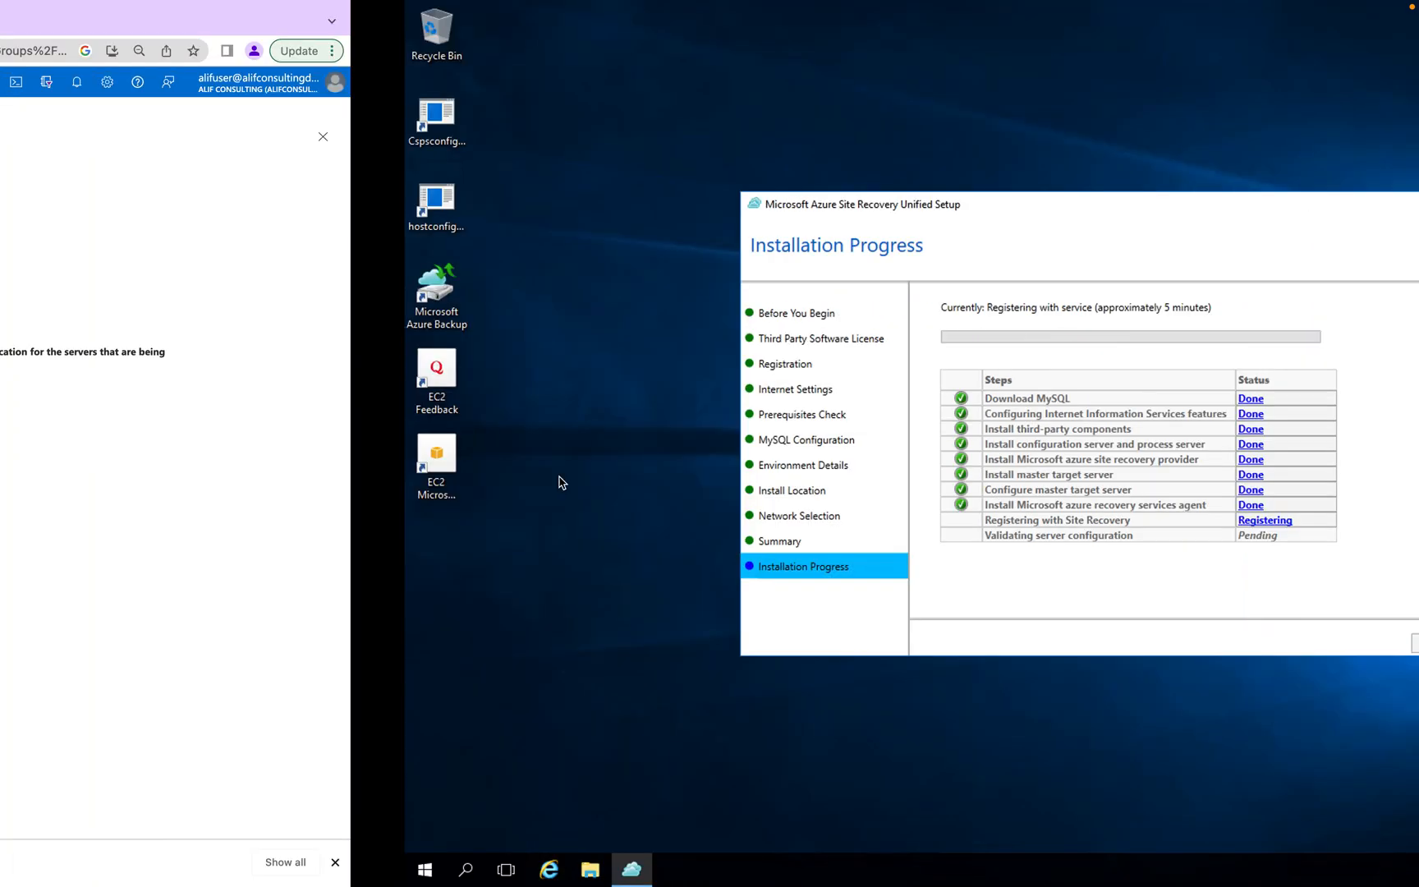
click(193, 621)
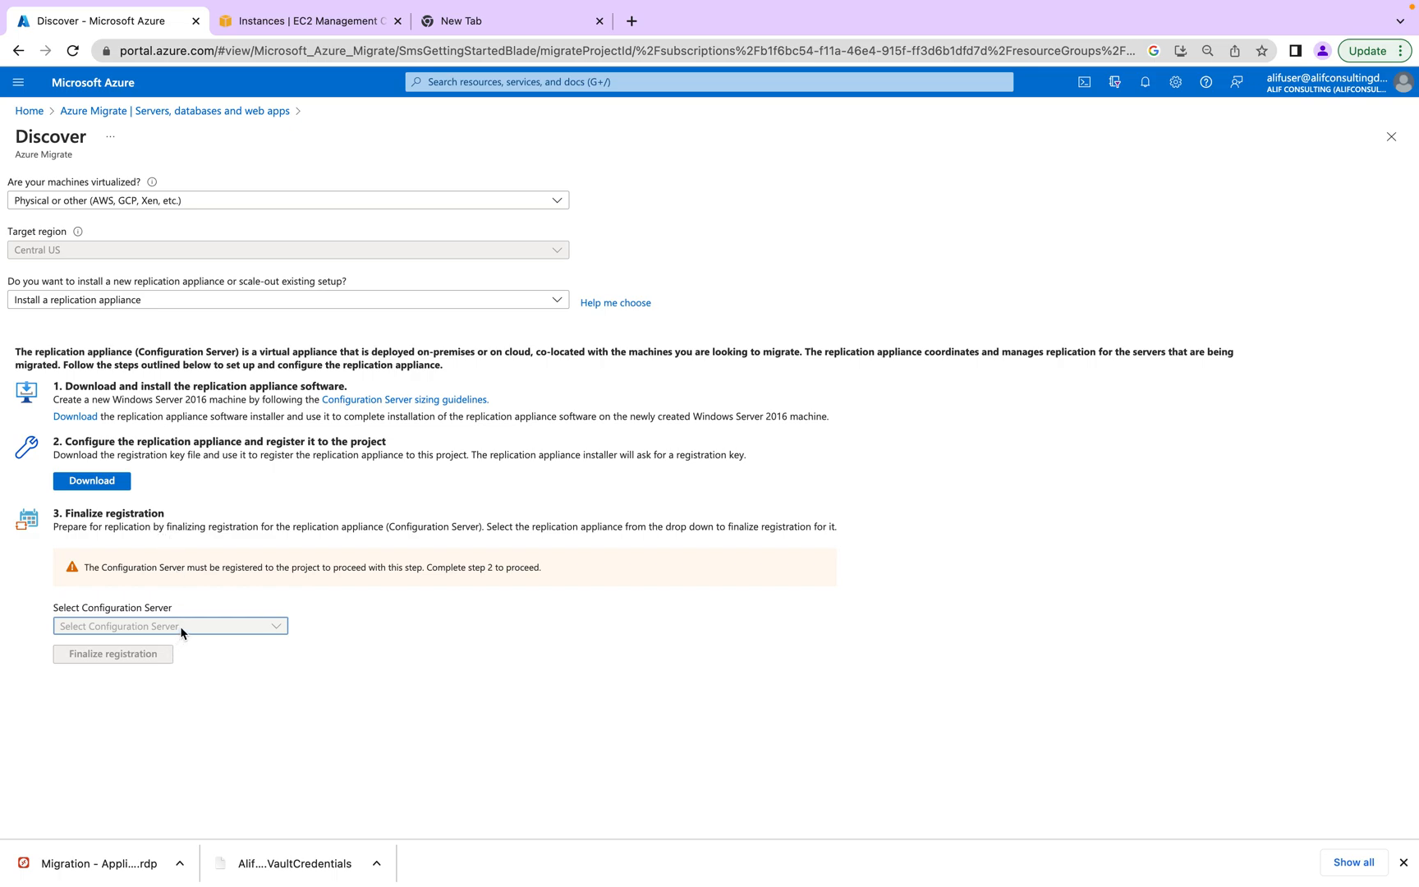
click(71, 52)
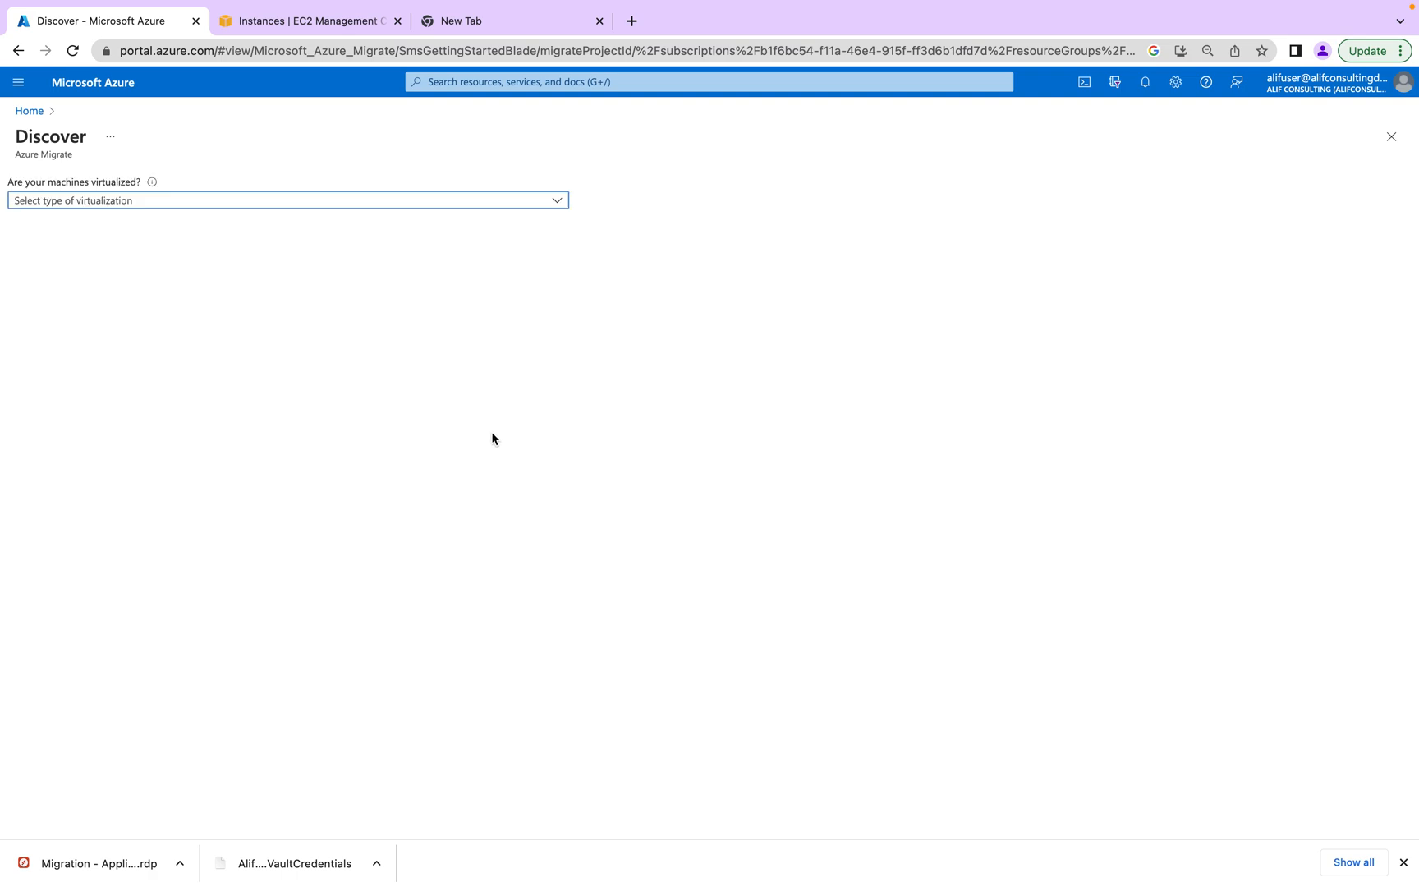
- Set machines to Physical or other with a new replication appliance, then return to the remote server
click(242, 210)
click(188, 273)
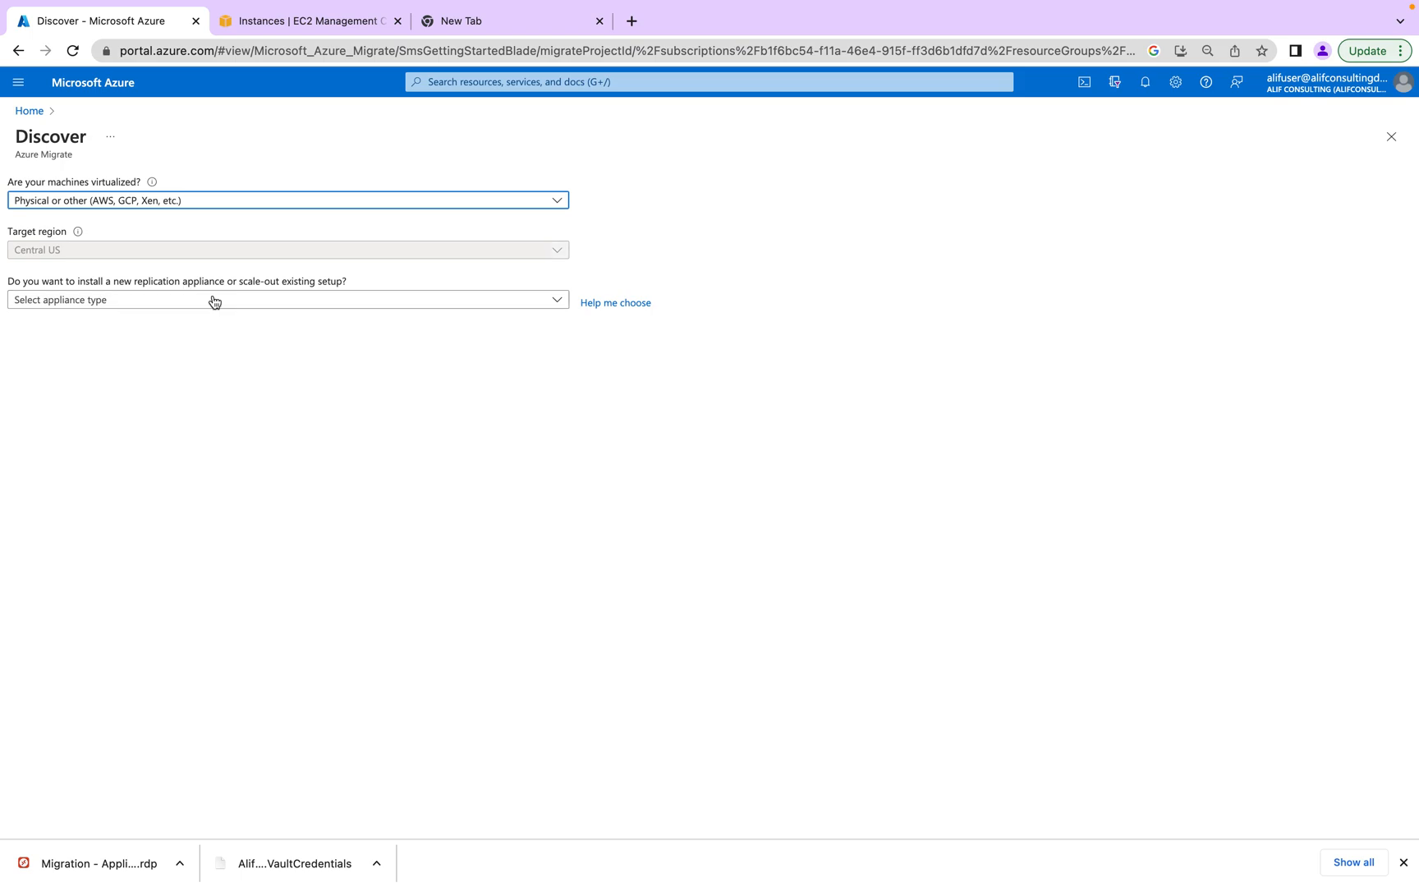
click(177, 302)
click(155, 330)
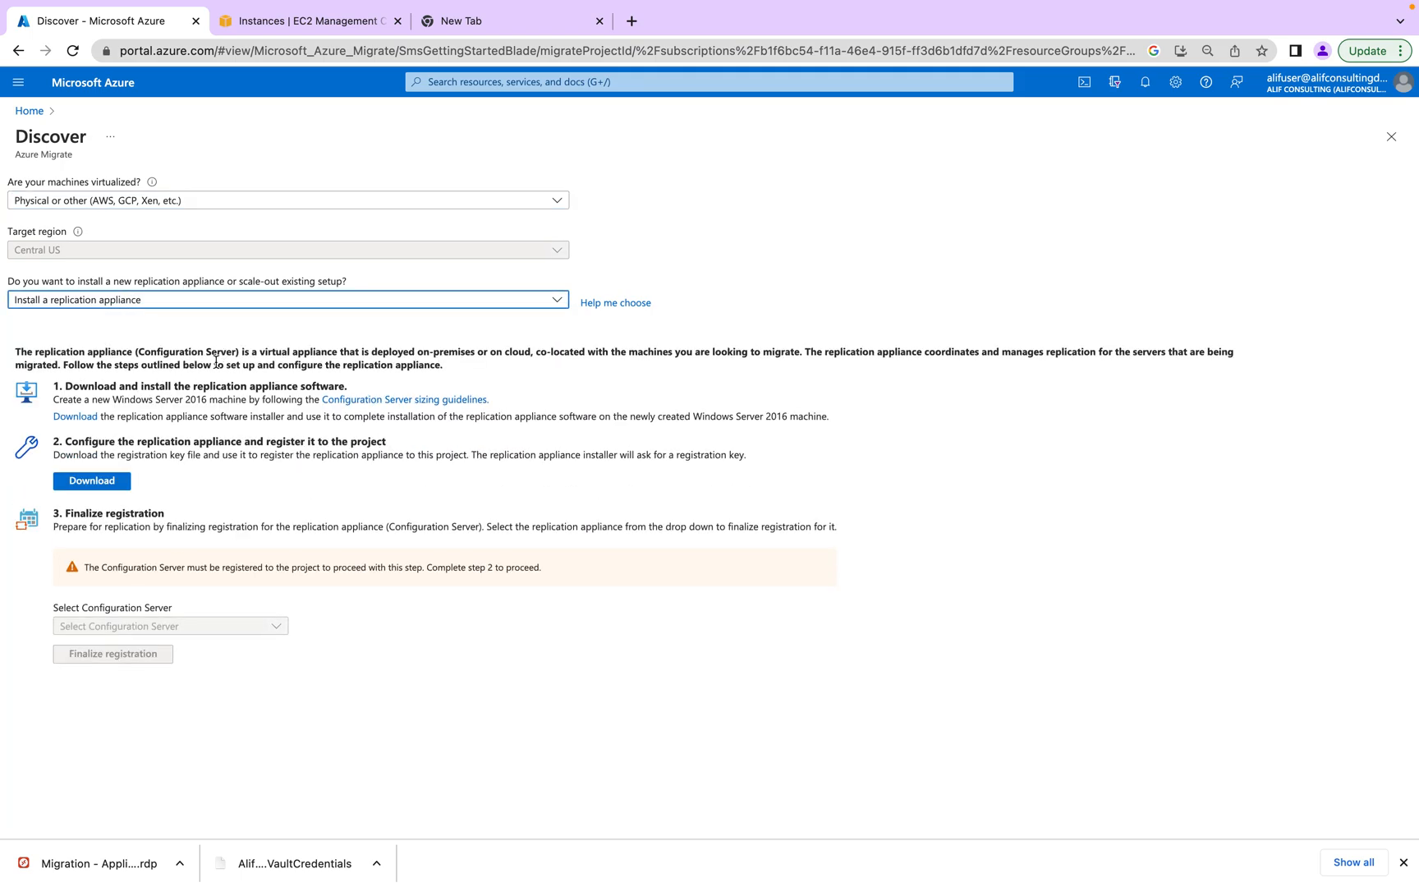
click(131, 626)
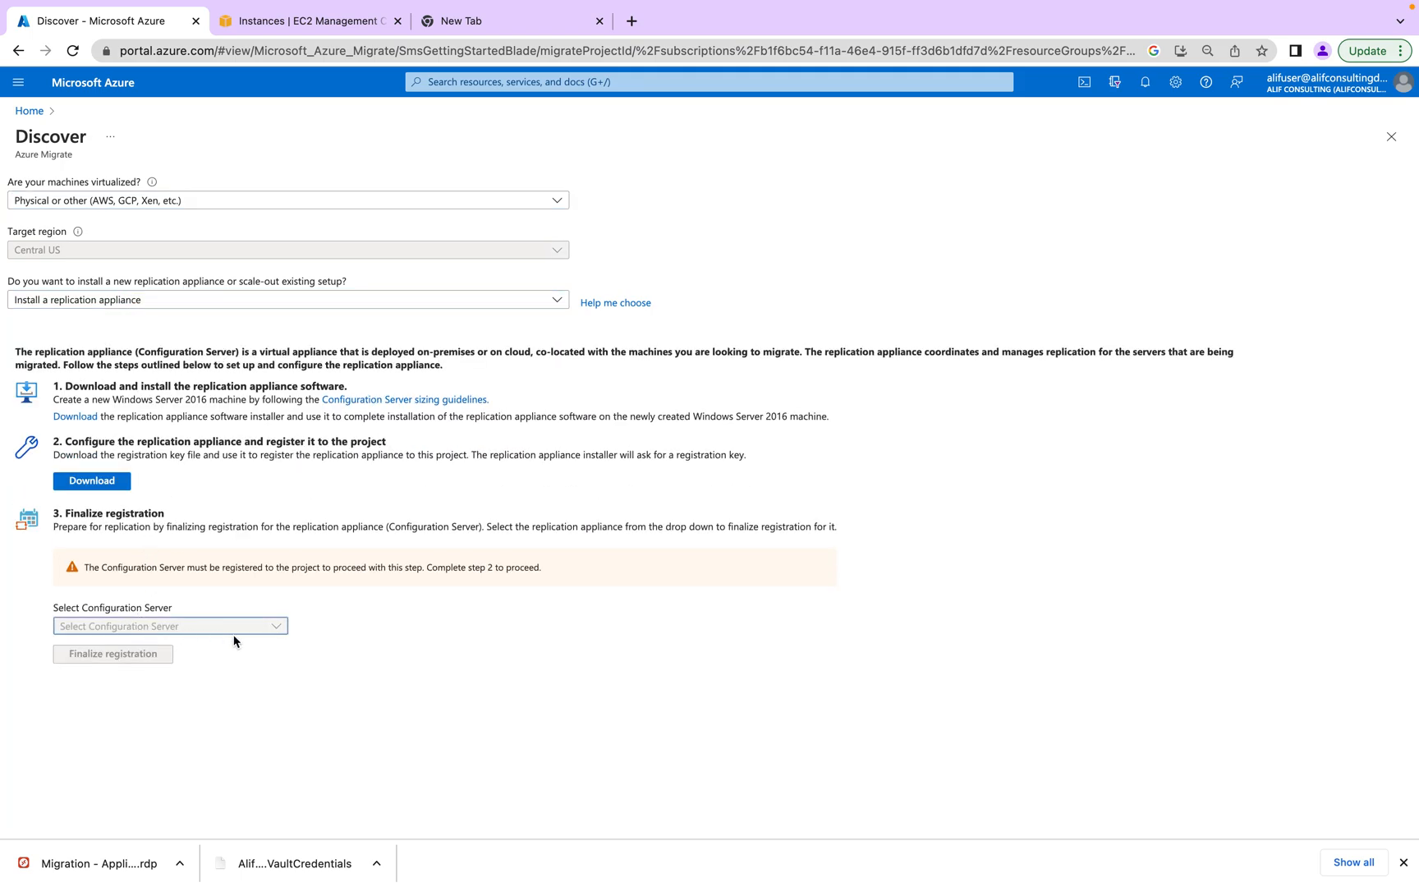
key(super+Tab)
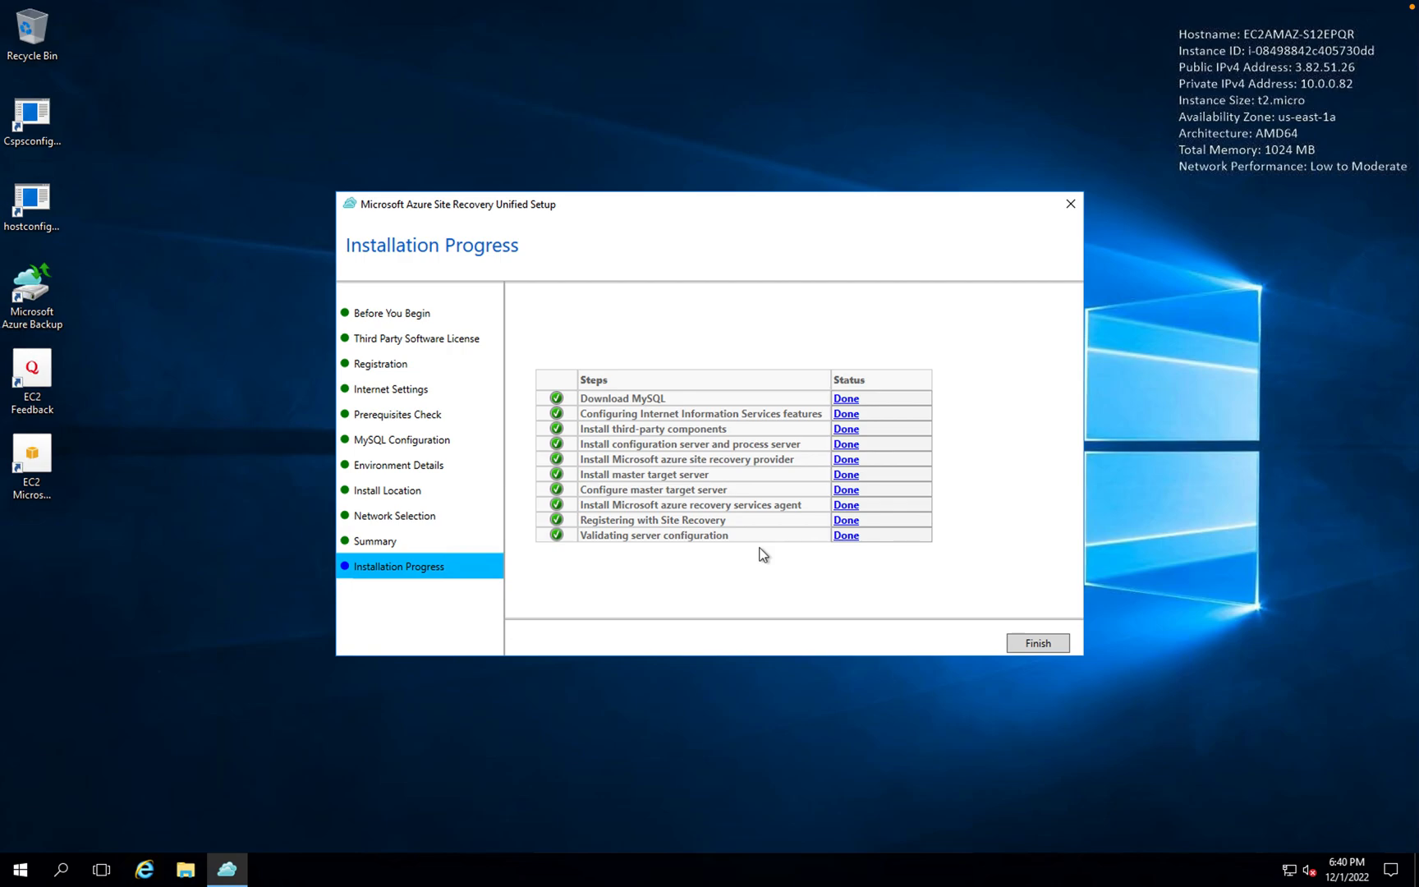
- Finish the installer, copy the connection passphrase to the clipboard, and return to the Azure portal
click(1049, 650)
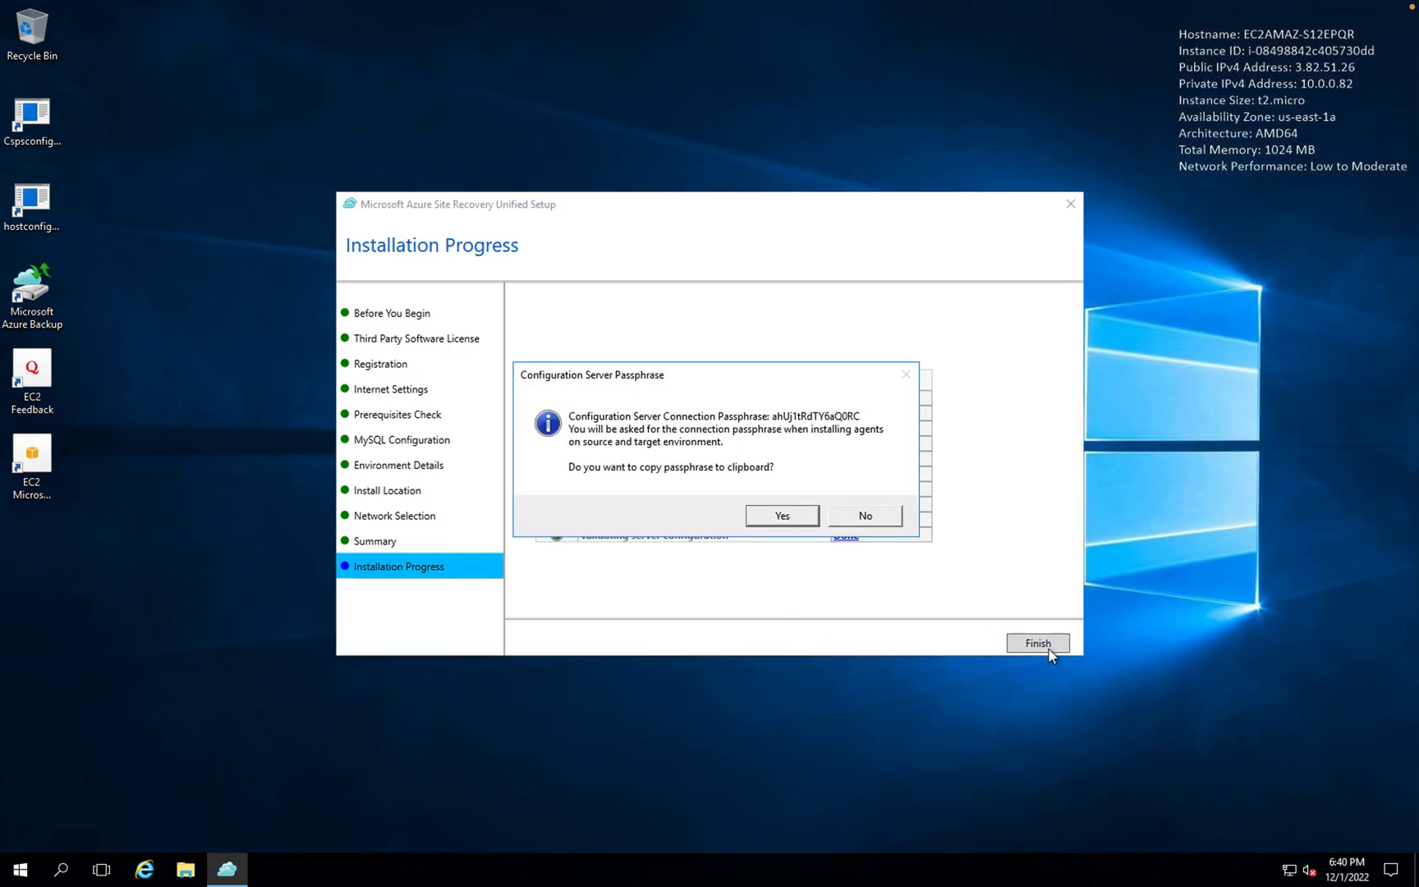
click(794, 519)
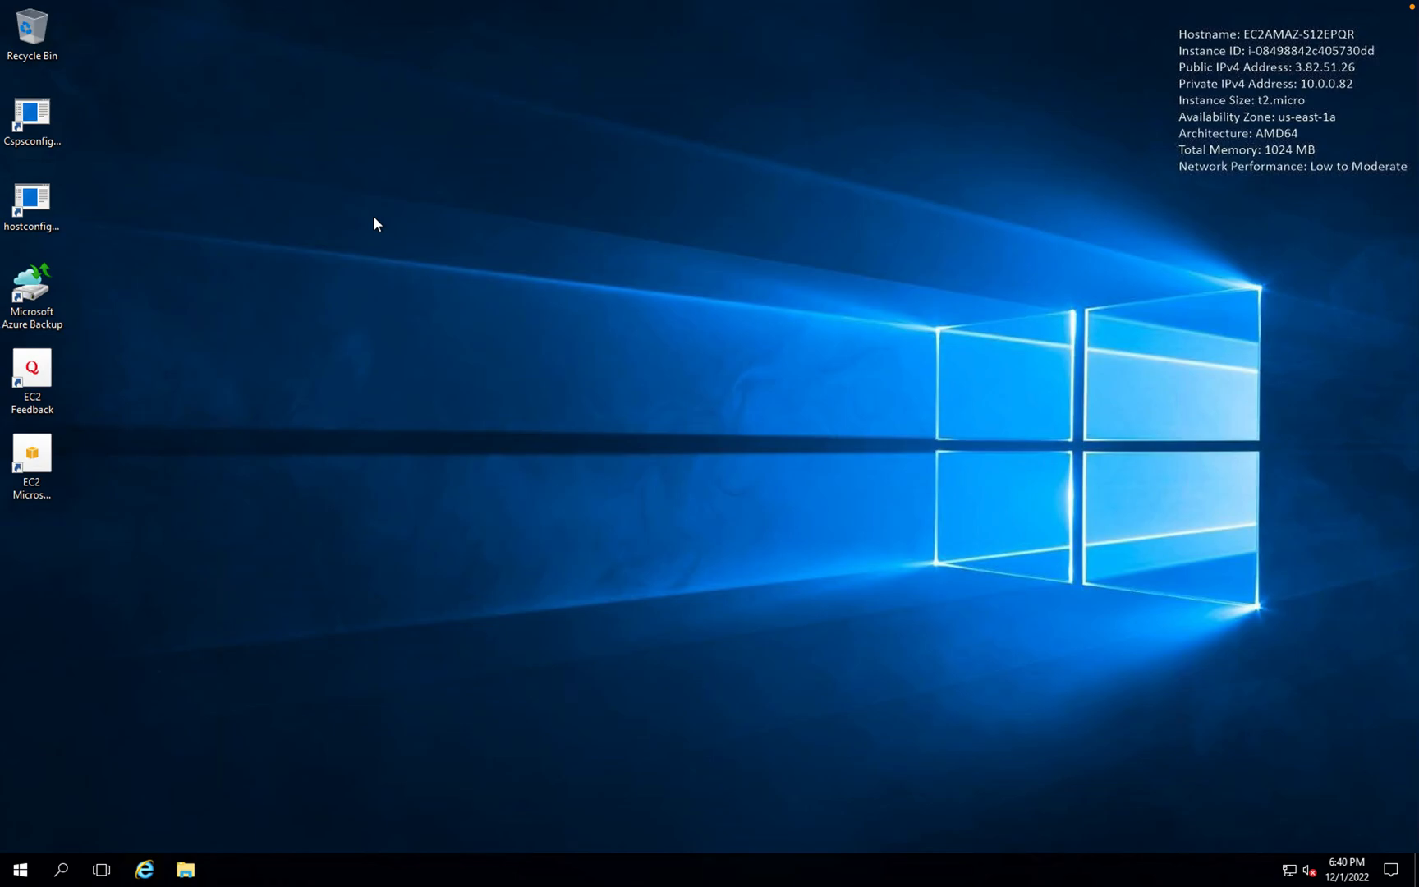
key(super+Tab)
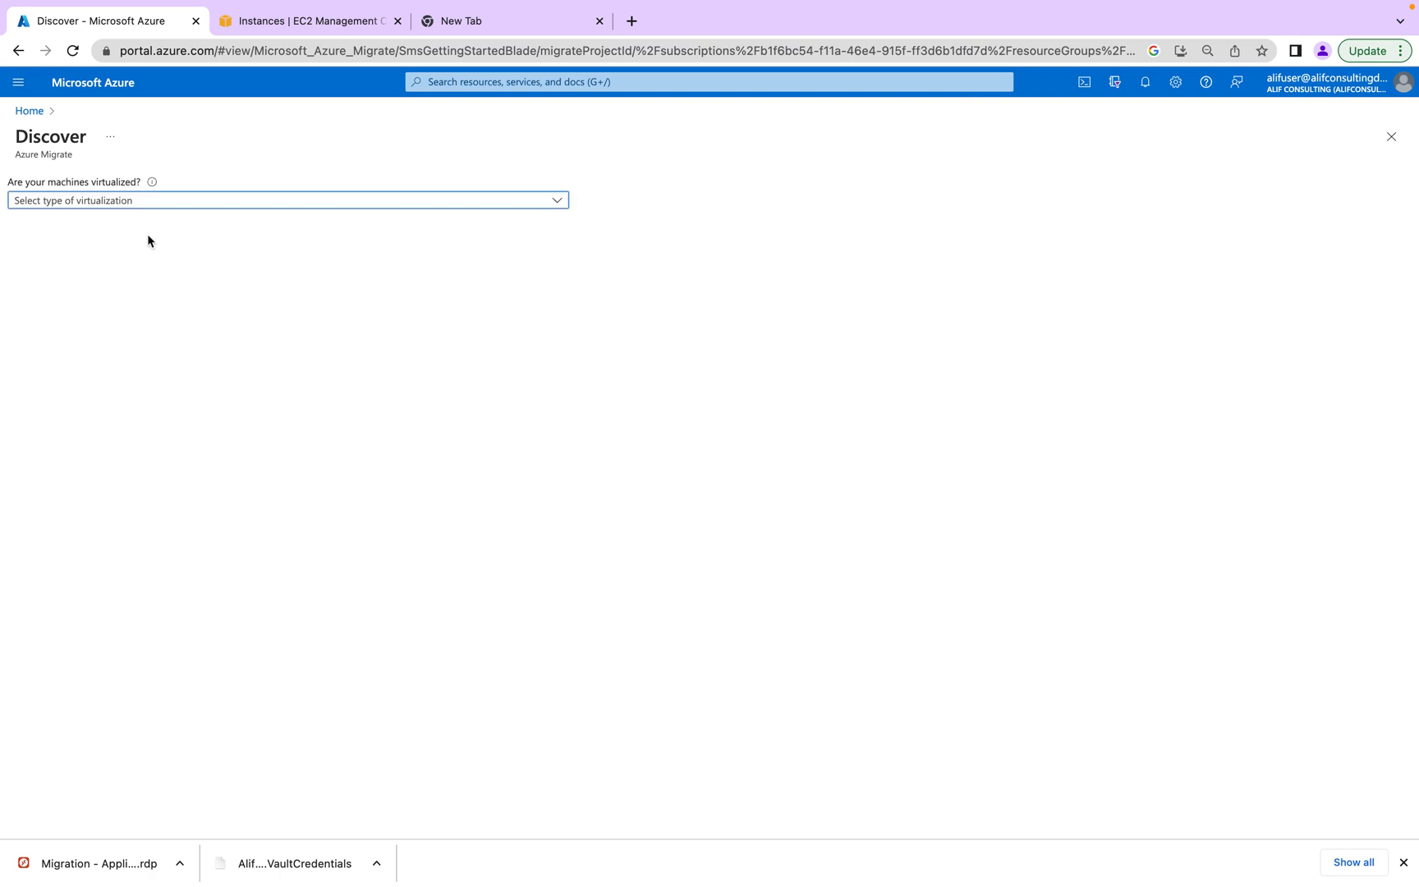
- Set the virtualization type to Physical or other and choose Install a replication appliance
click(152, 205)
click(115, 270)
click(148, 300)
click(133, 329)
- Pick EC2AMAZ-S12EPQR as the configuration server and finalize its registration
click(175, 629)
click(179, 646)
click(114, 601)
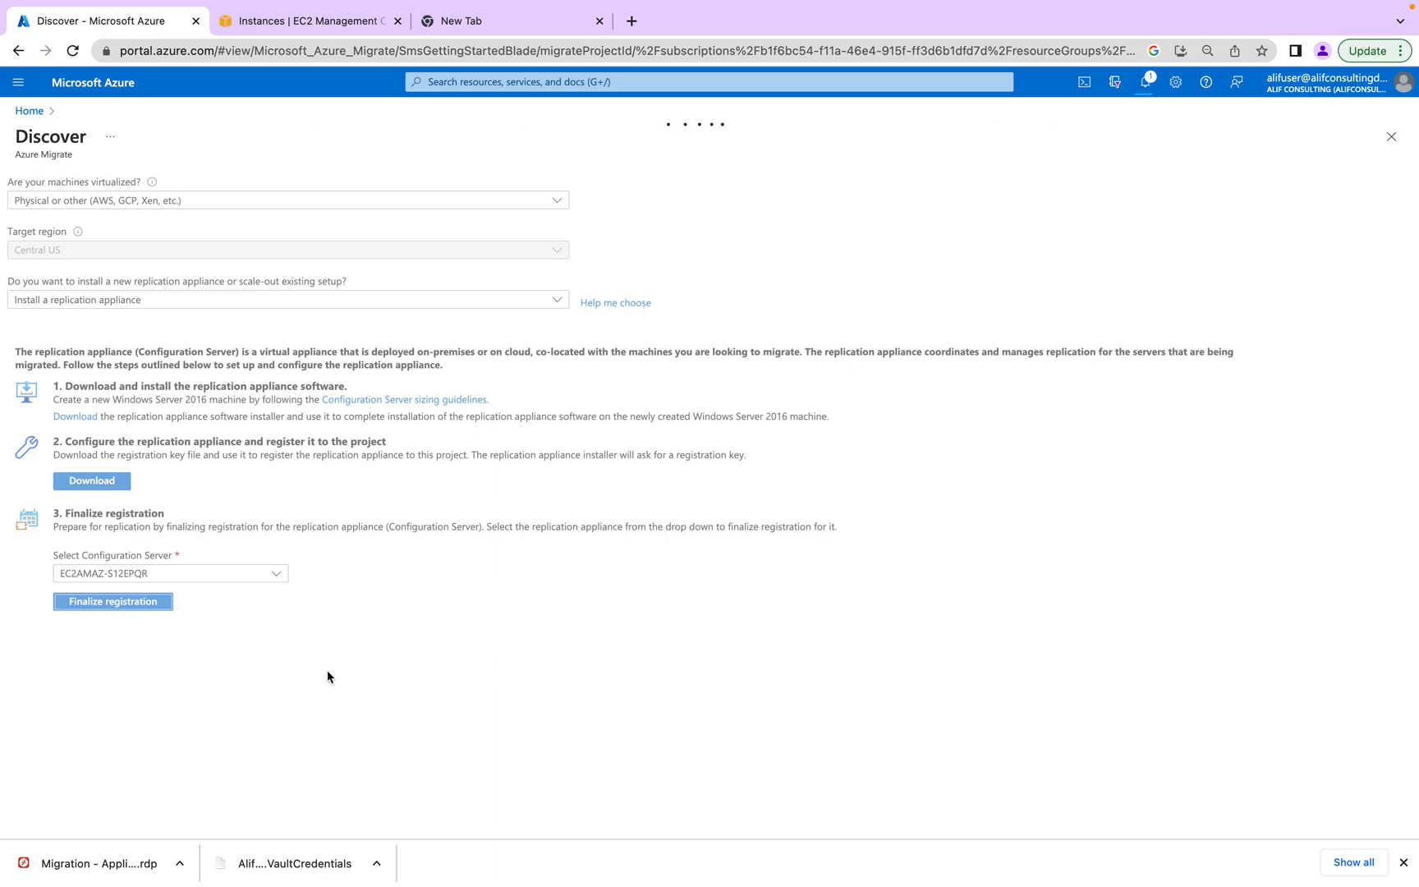
- Check the running deployment's progress in Notifications, then dismiss the panel
click(1145, 82)
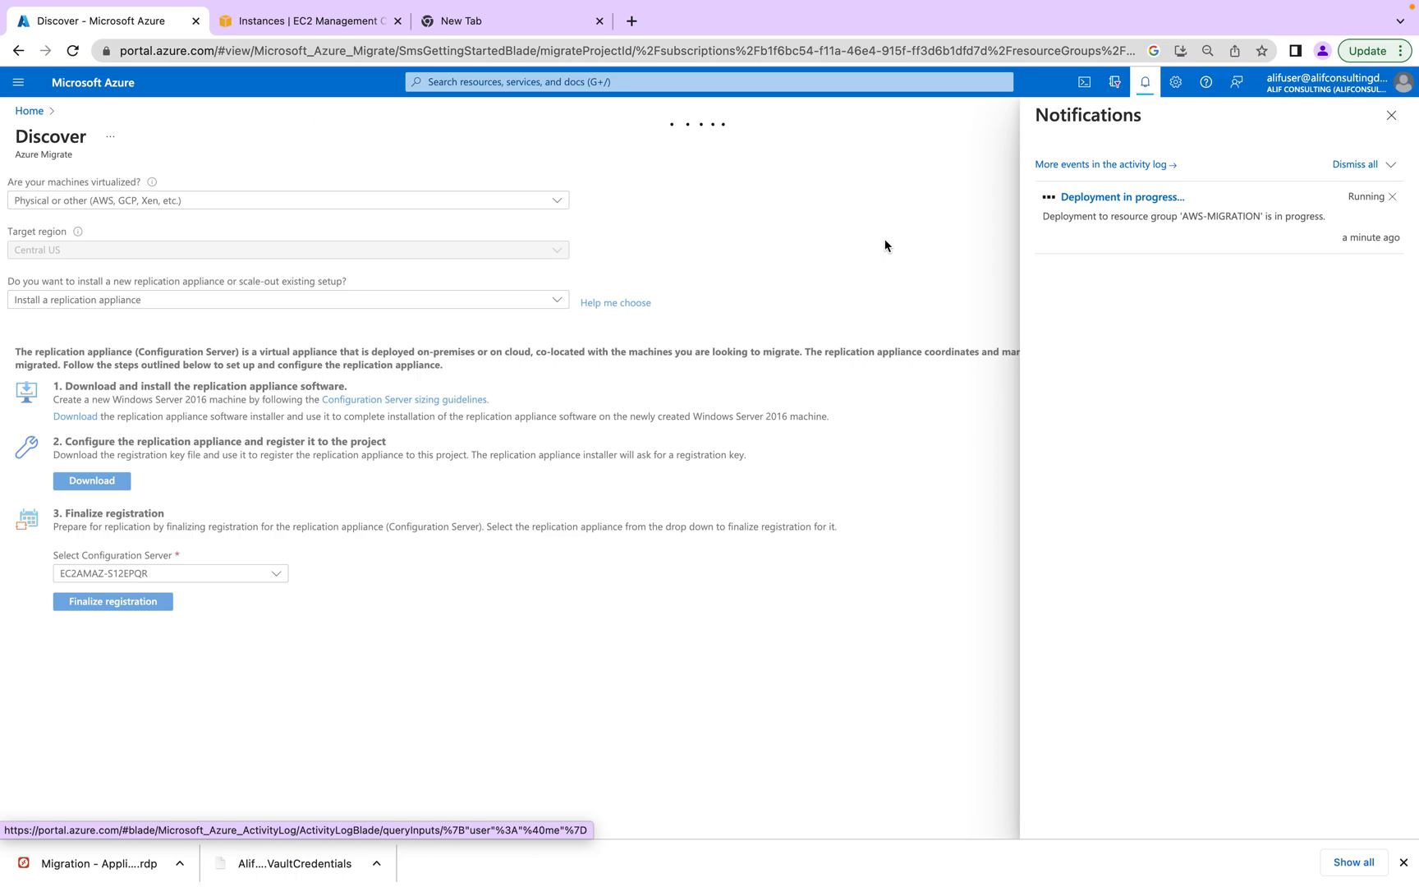
click(1143, 87)
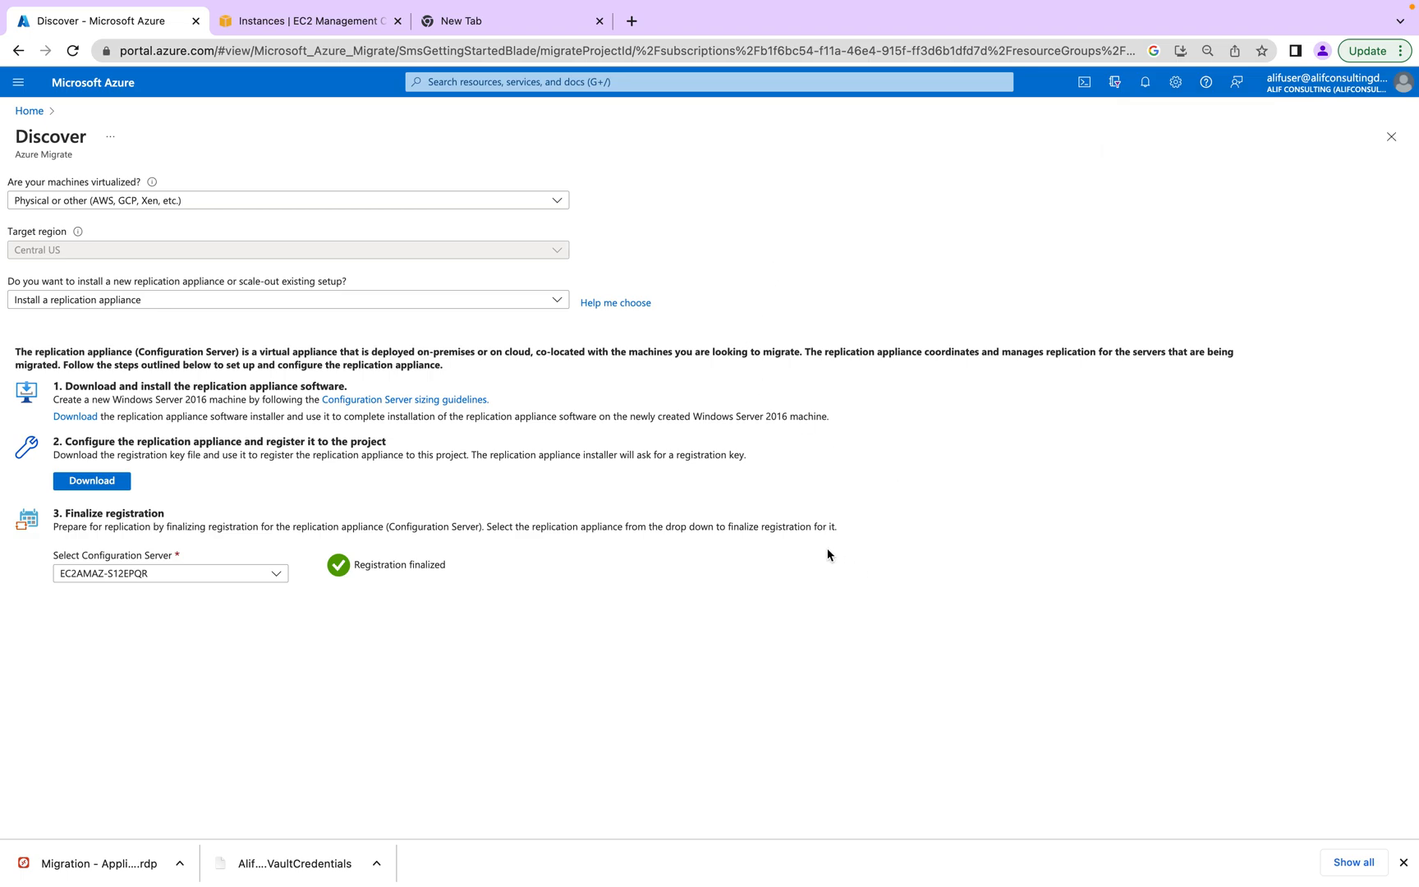
- Close Discover and reopen Servers, databases and web apps for the migrate project
click(1391, 137)
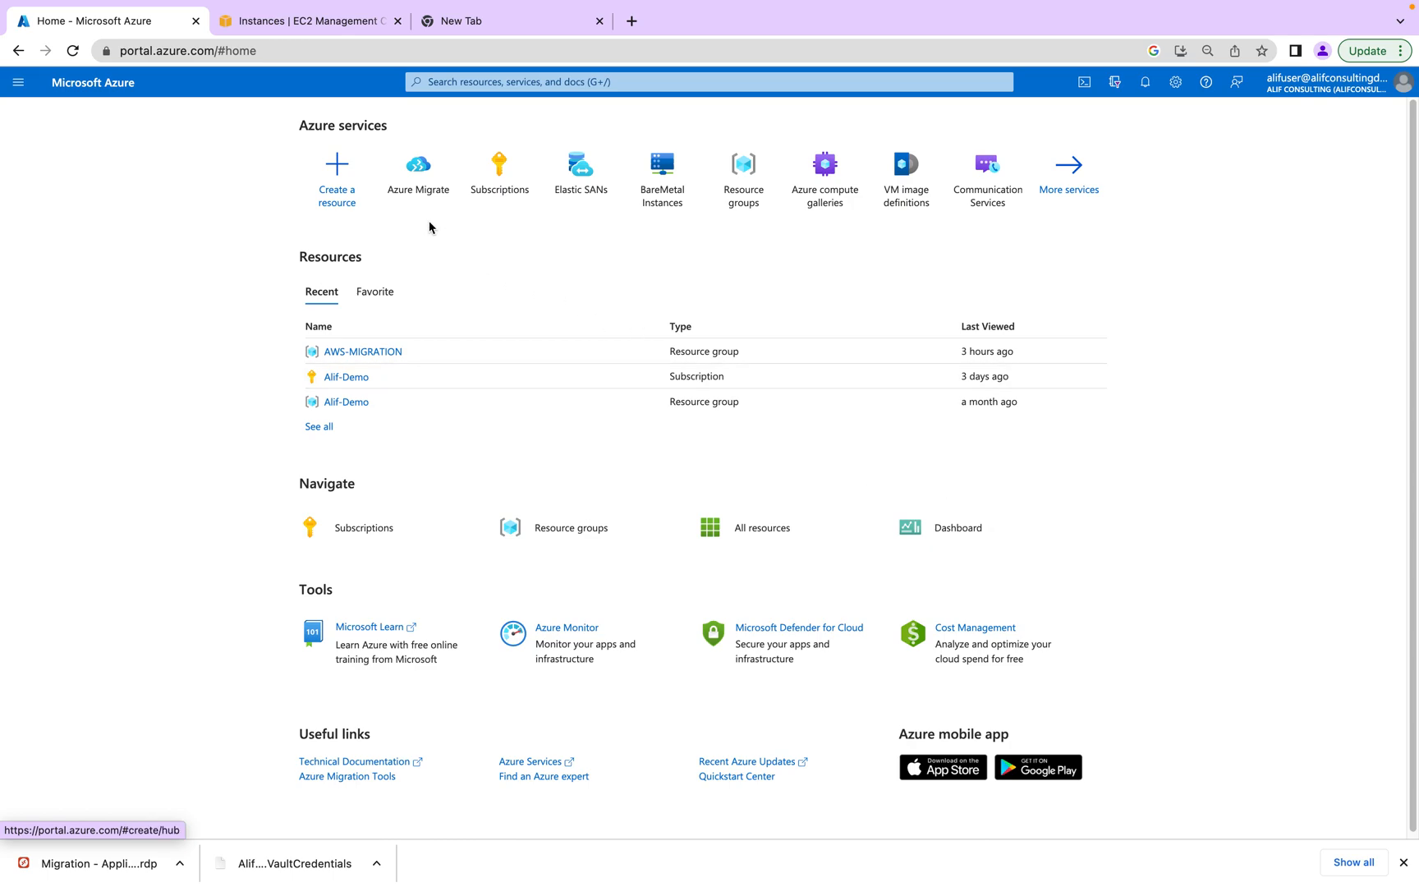
click(415, 182)
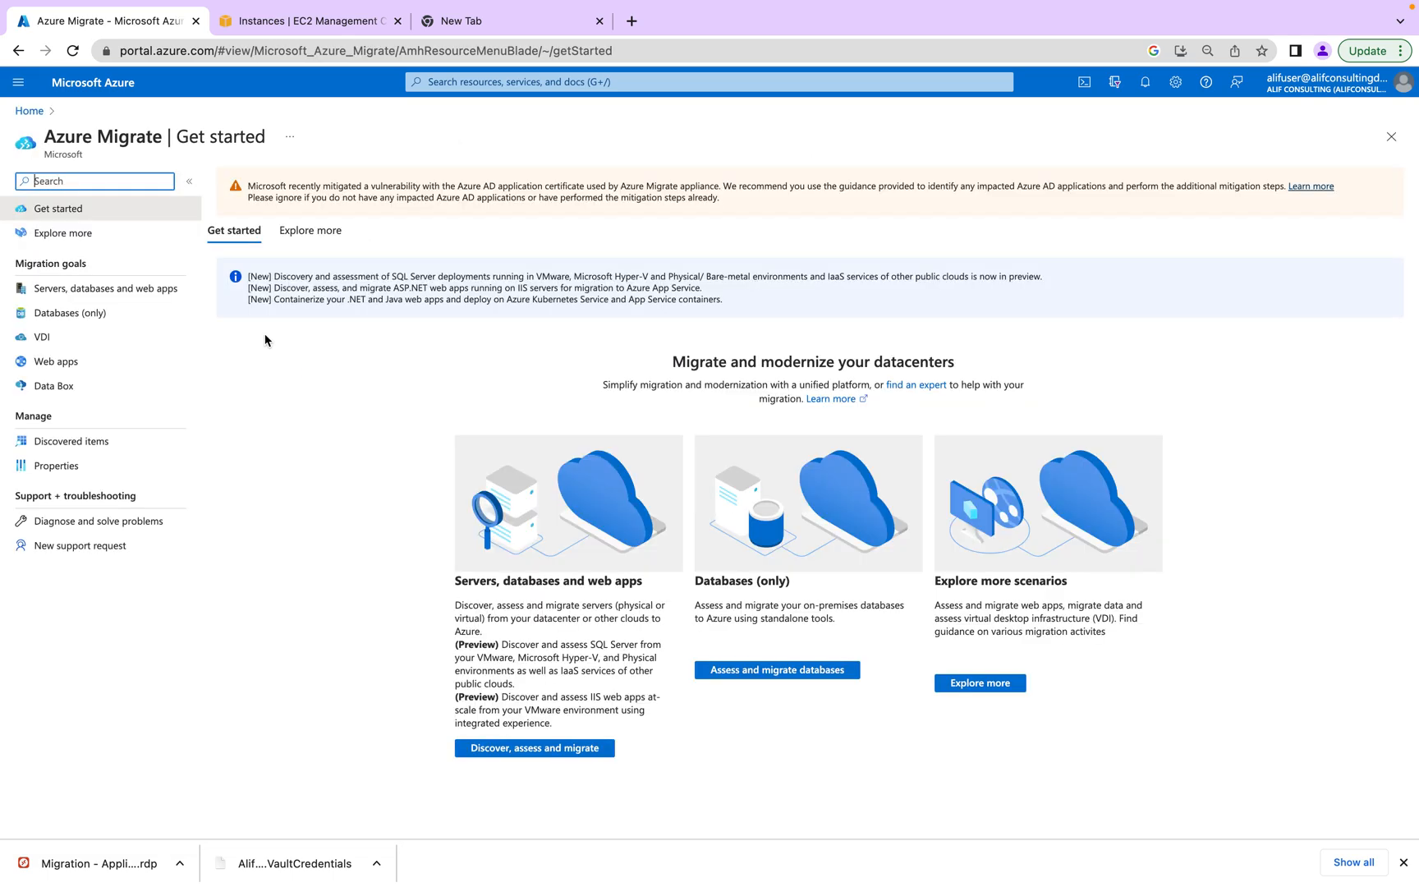
click(115, 290)
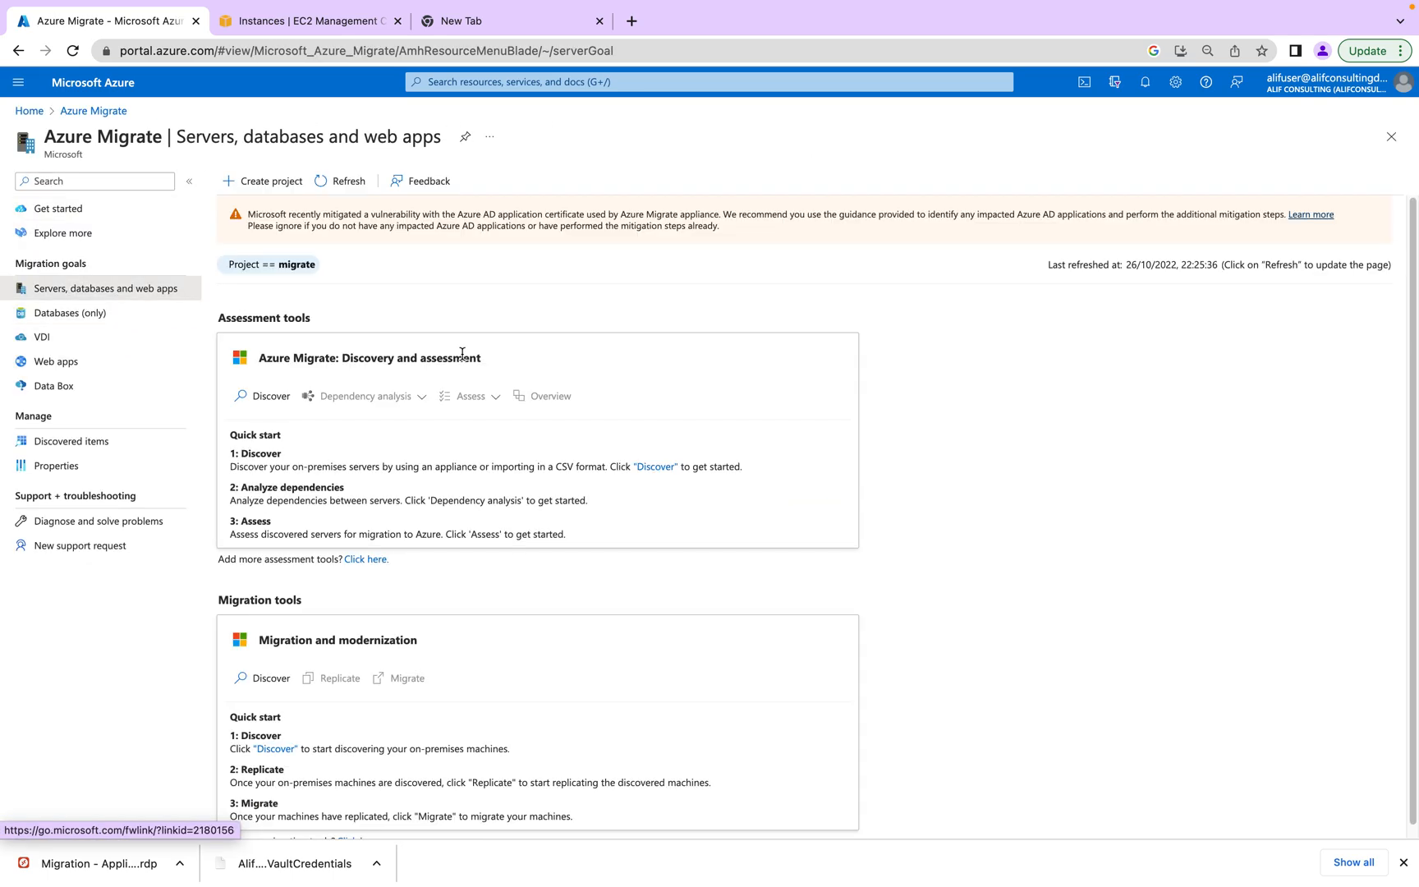
click(362, 276)
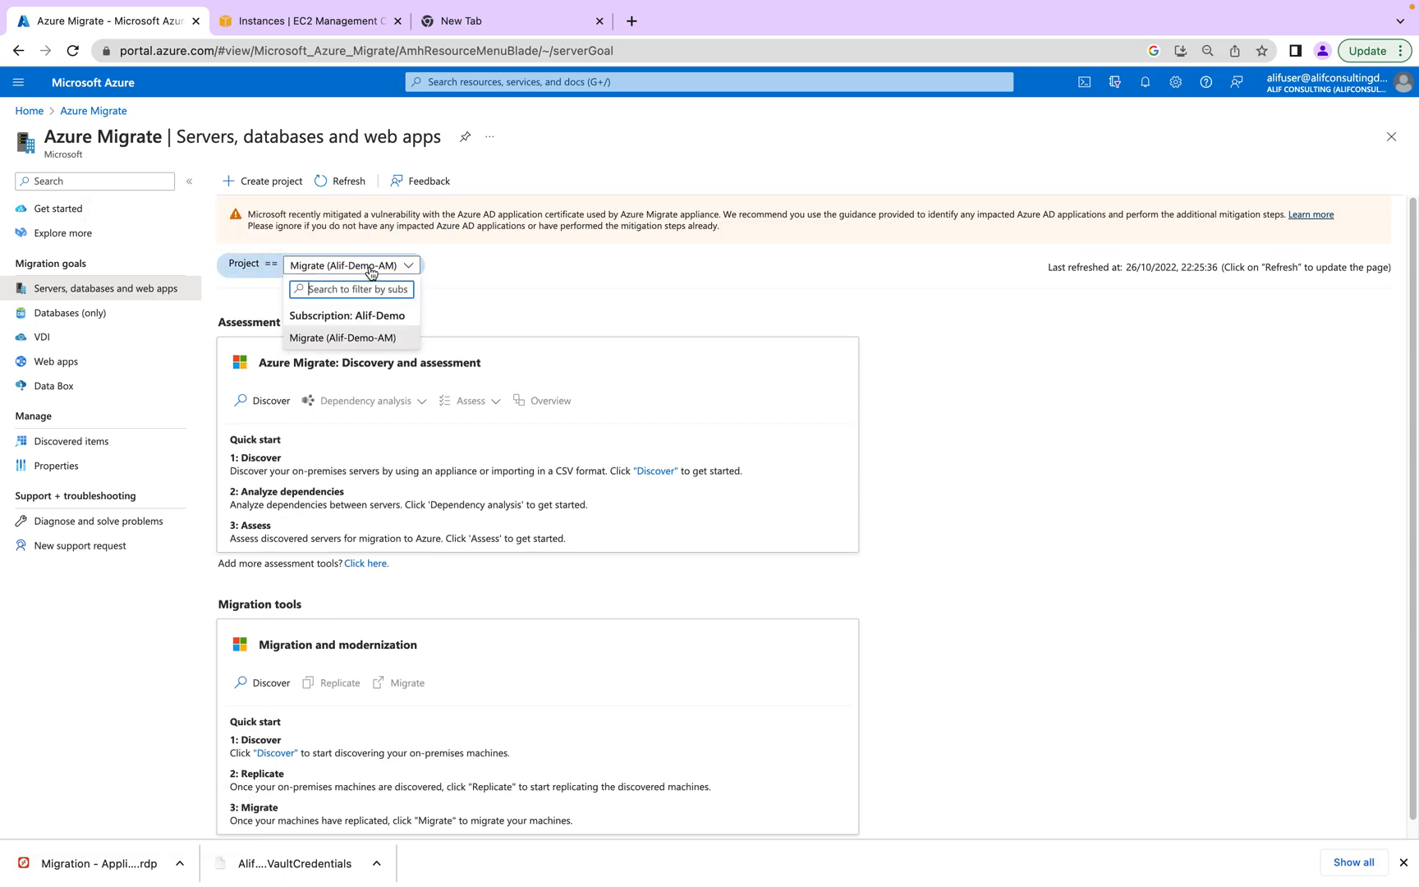
click(519, 294)
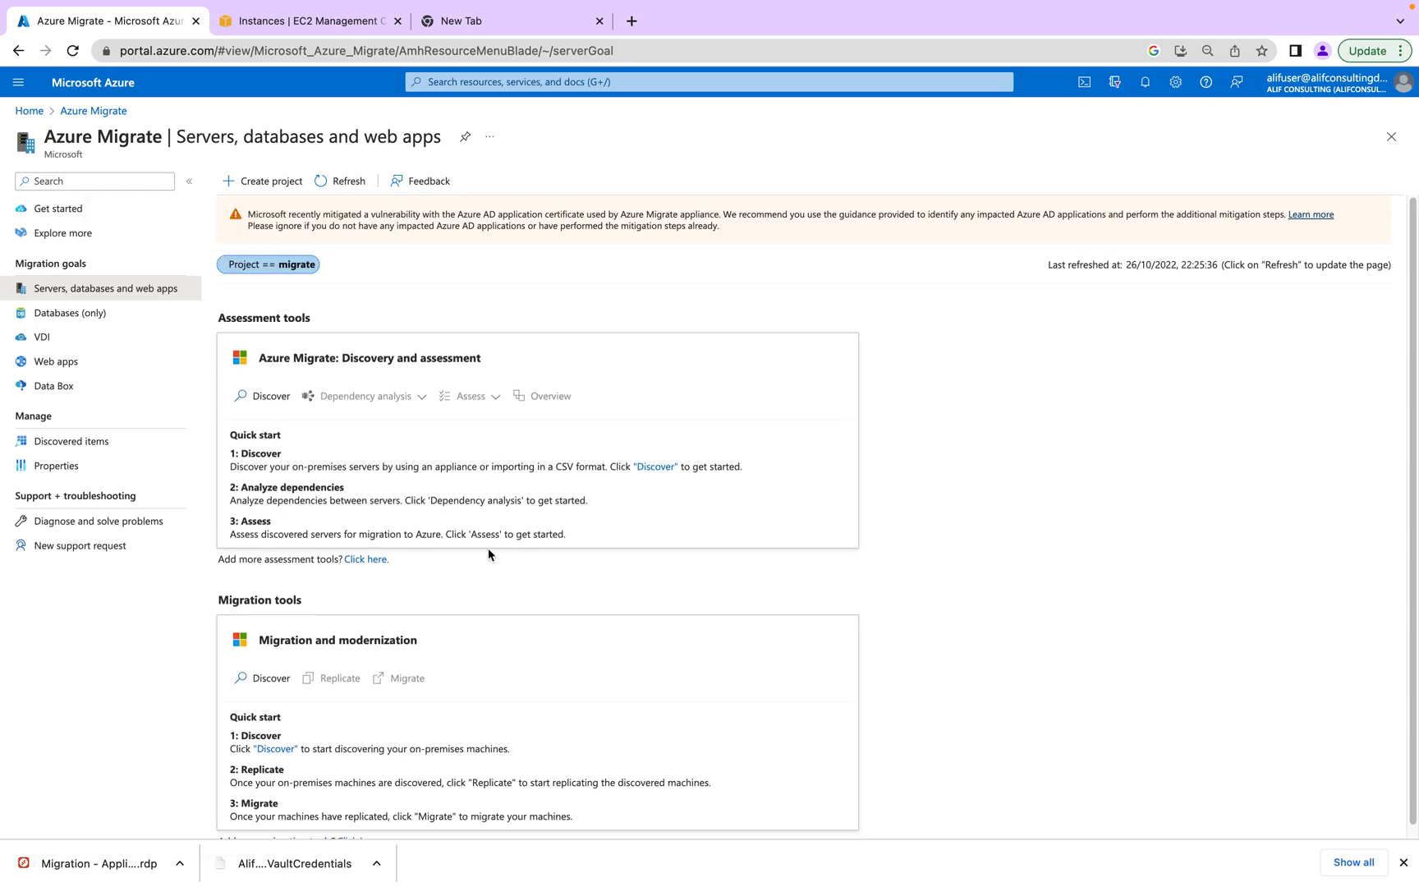
- Restart discovery with Physical or other, then close the form and open the project list
click(283, 681)
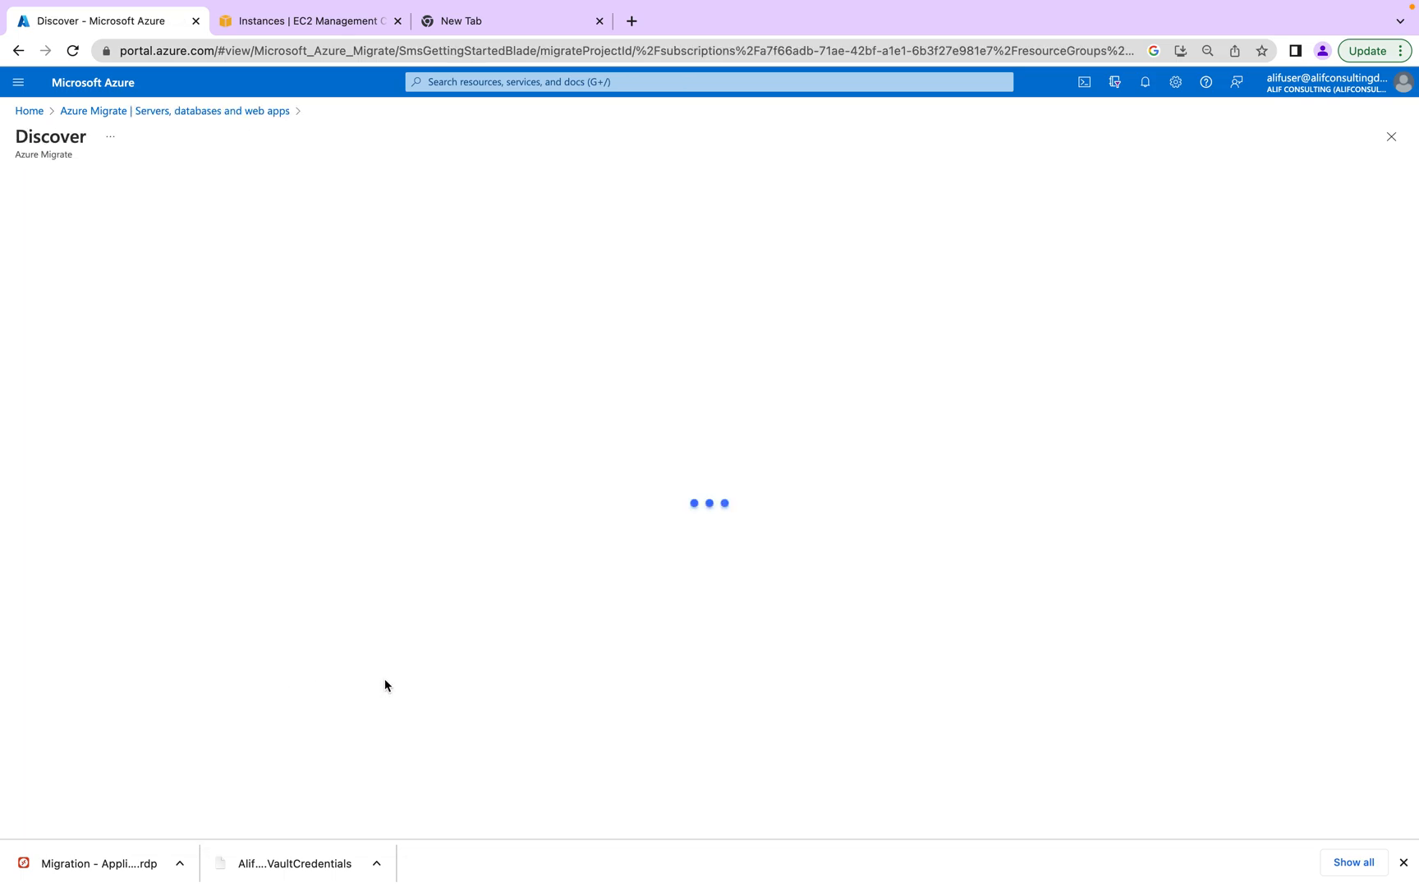
click(201, 203)
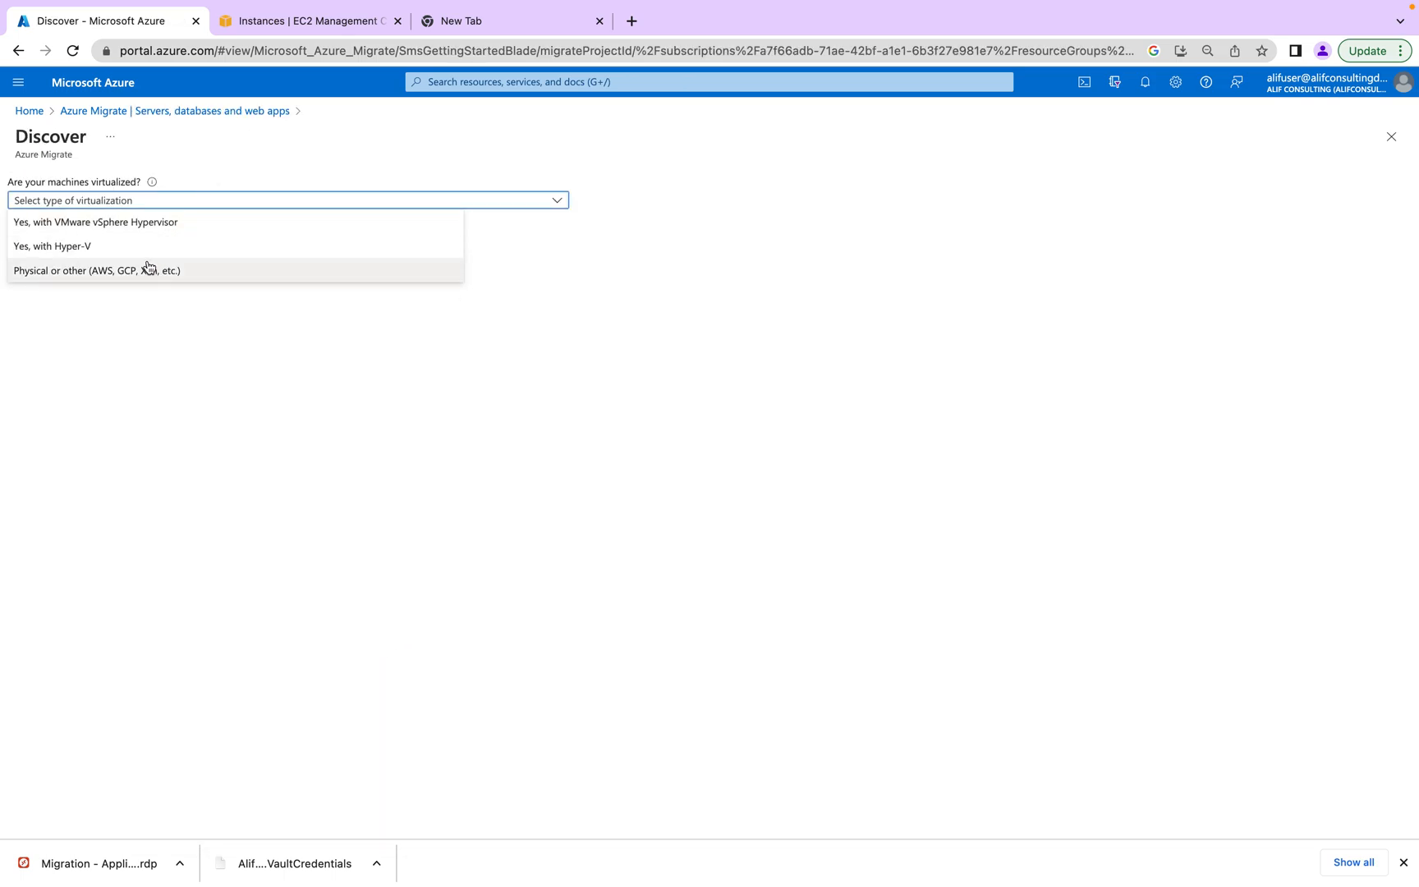
click(148, 268)
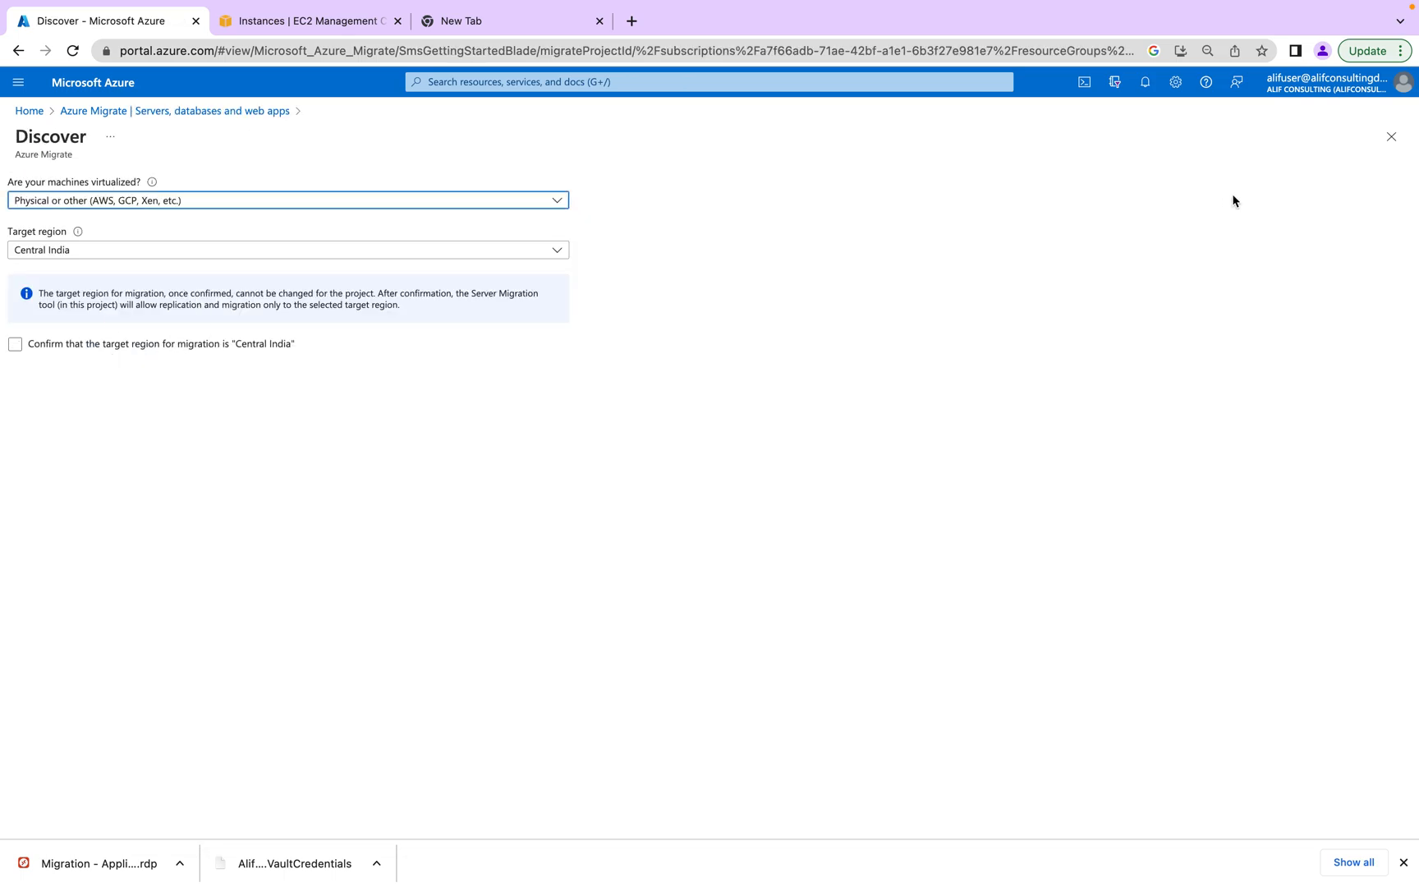
click(1391, 137)
click(312, 264)
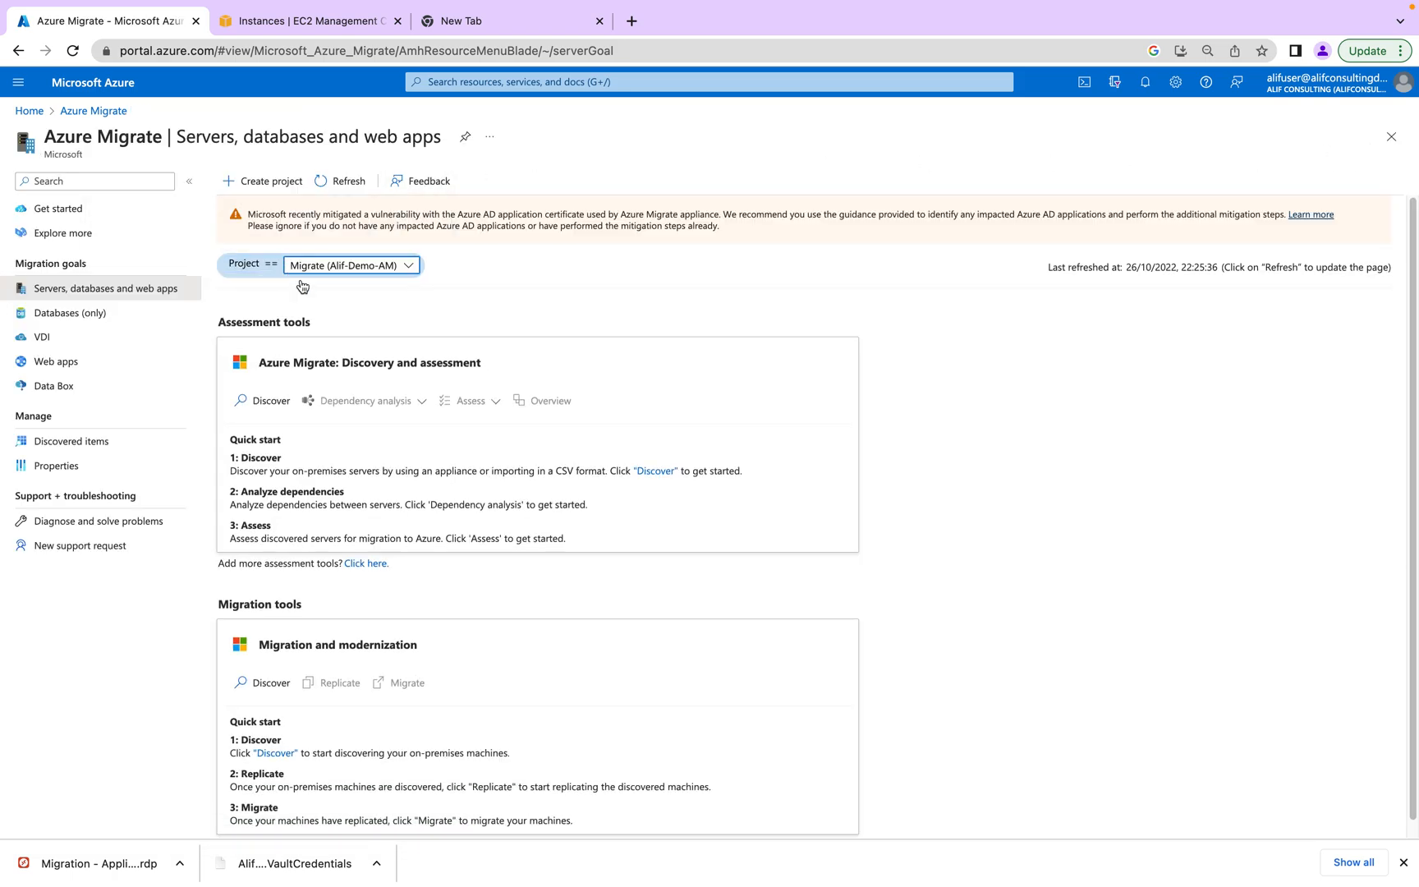
click(360, 265)
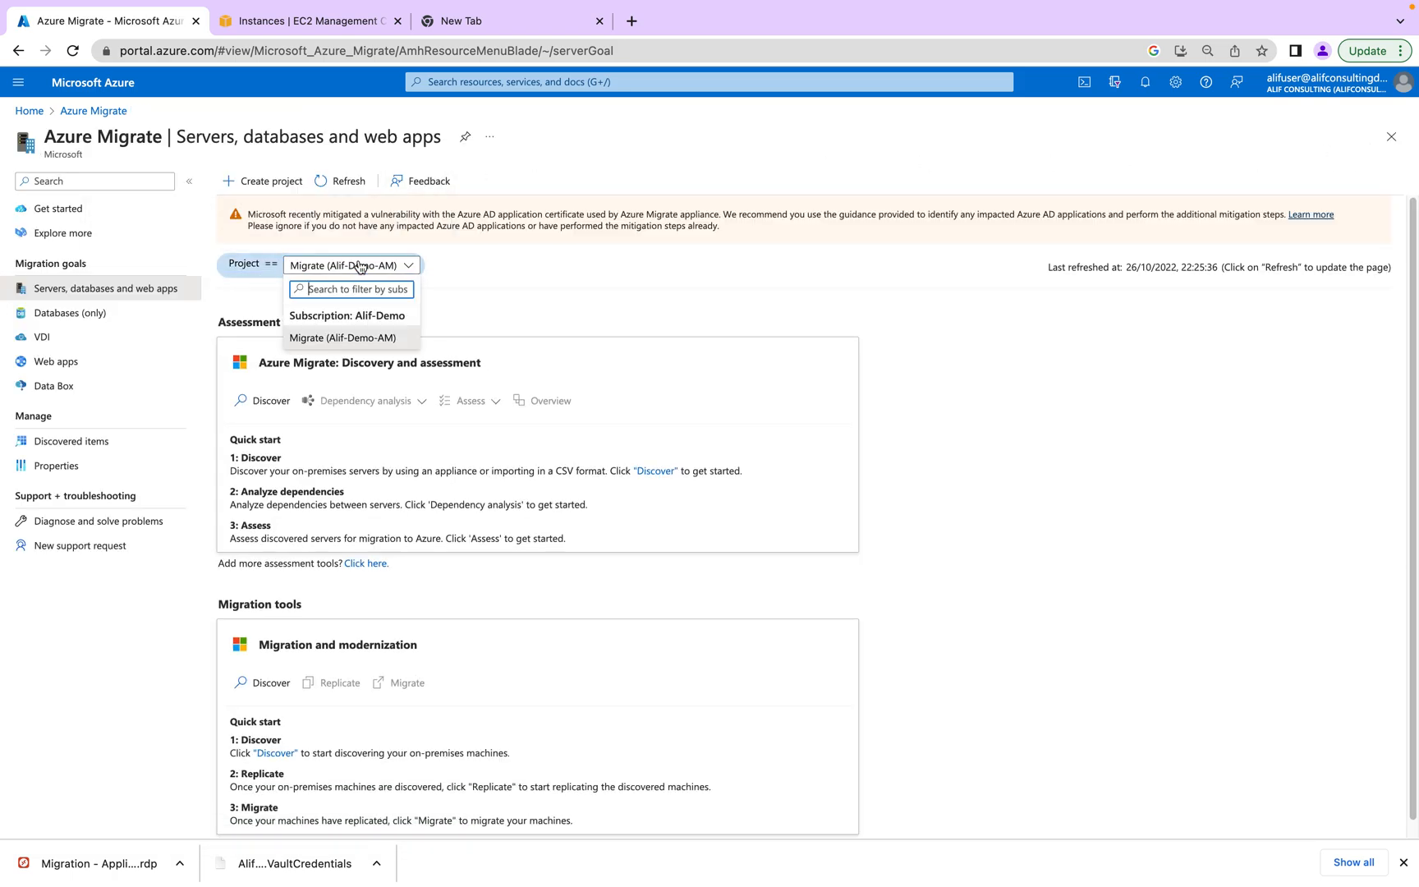
- Open Discovered items and keep the Azure Pass subscription selected
click(98, 443)
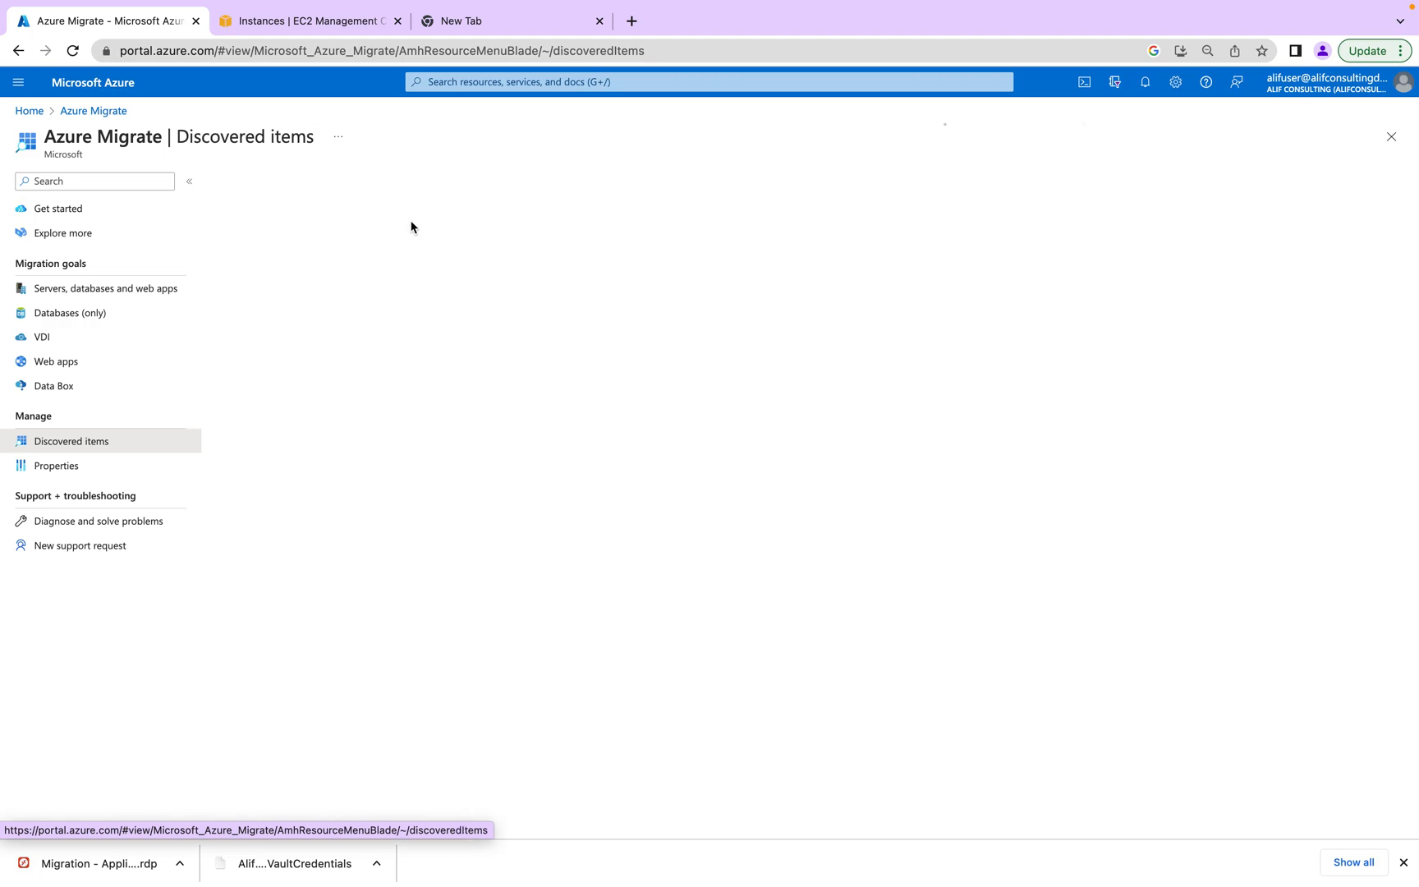
click(347, 216)
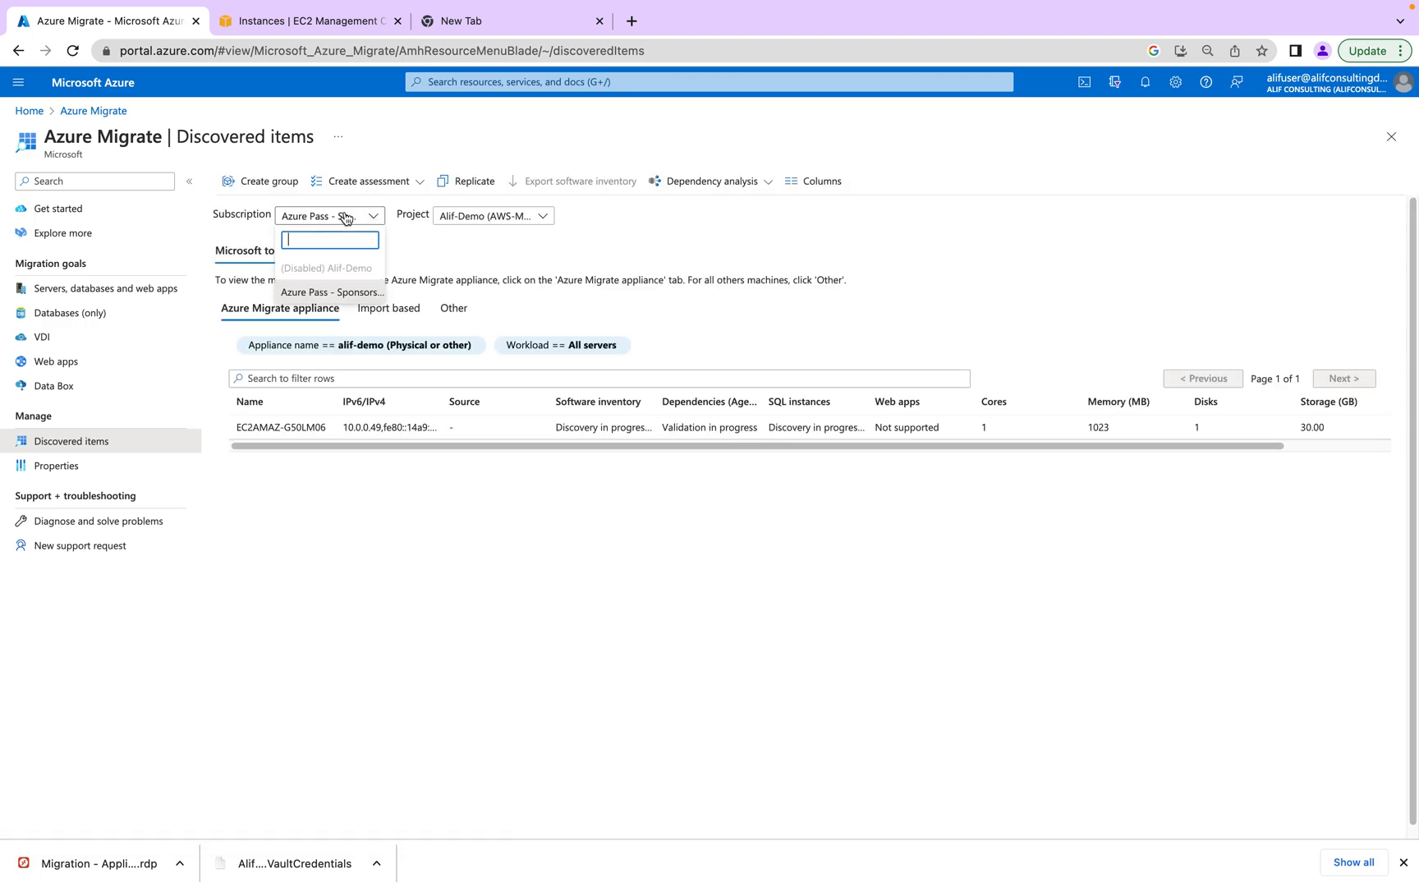
click(331, 292)
- Switch the project to AWS-MIGRATION and back to Alif-Demo, then return to the overview
click(538, 216)
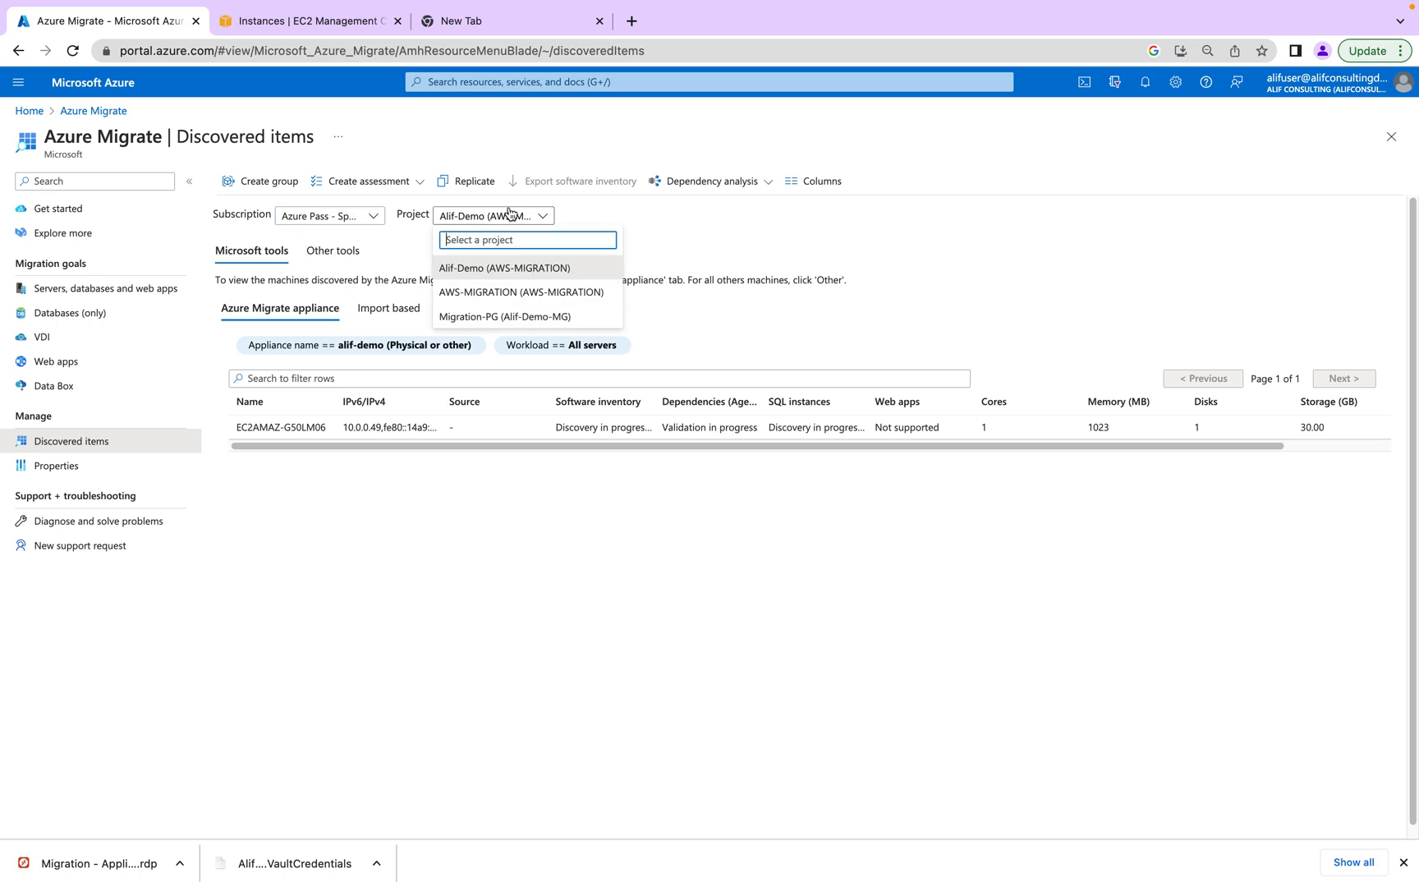
click(535, 293)
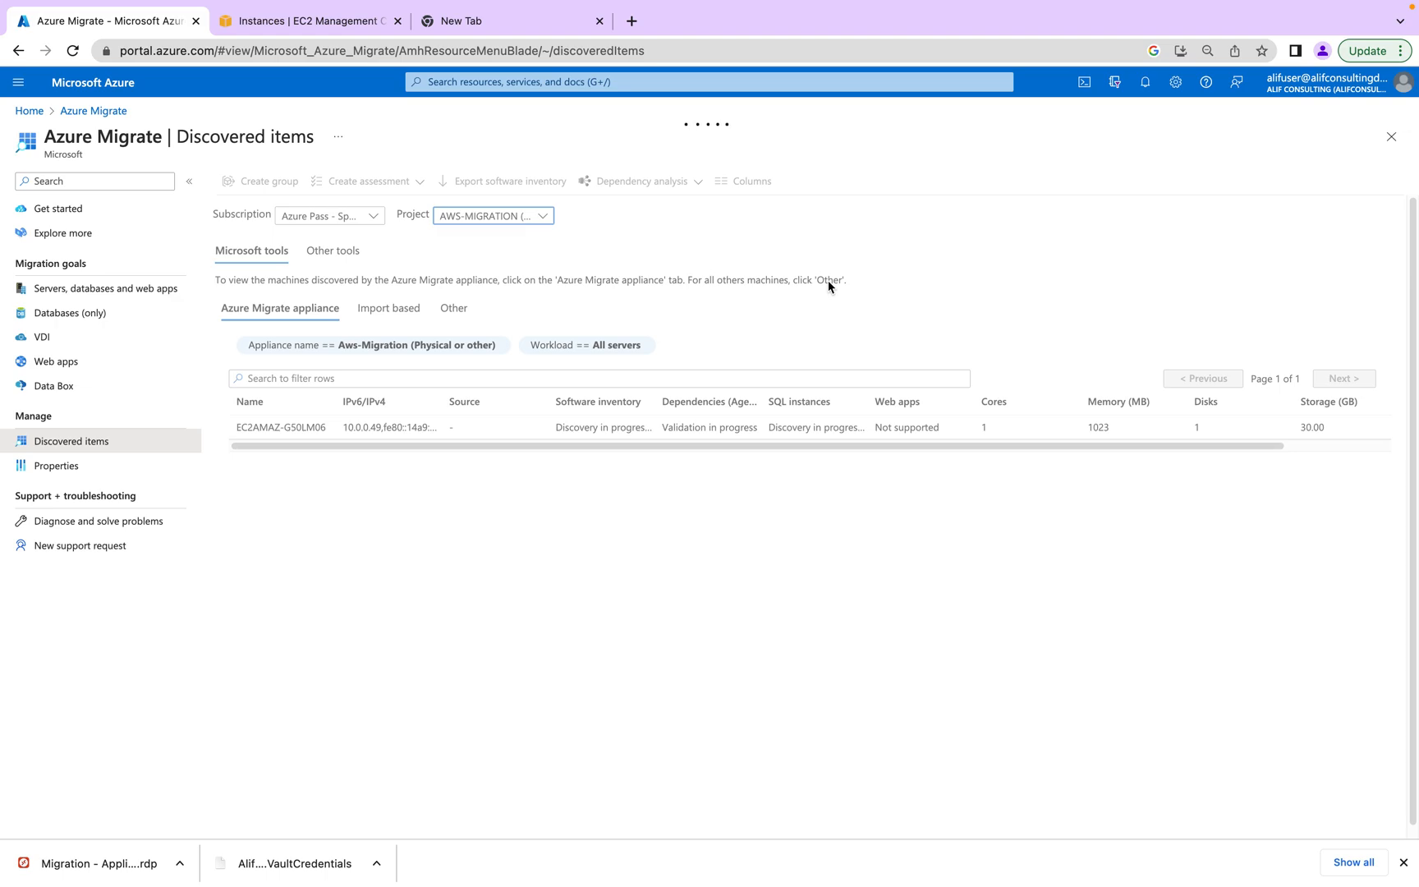
click(505, 219)
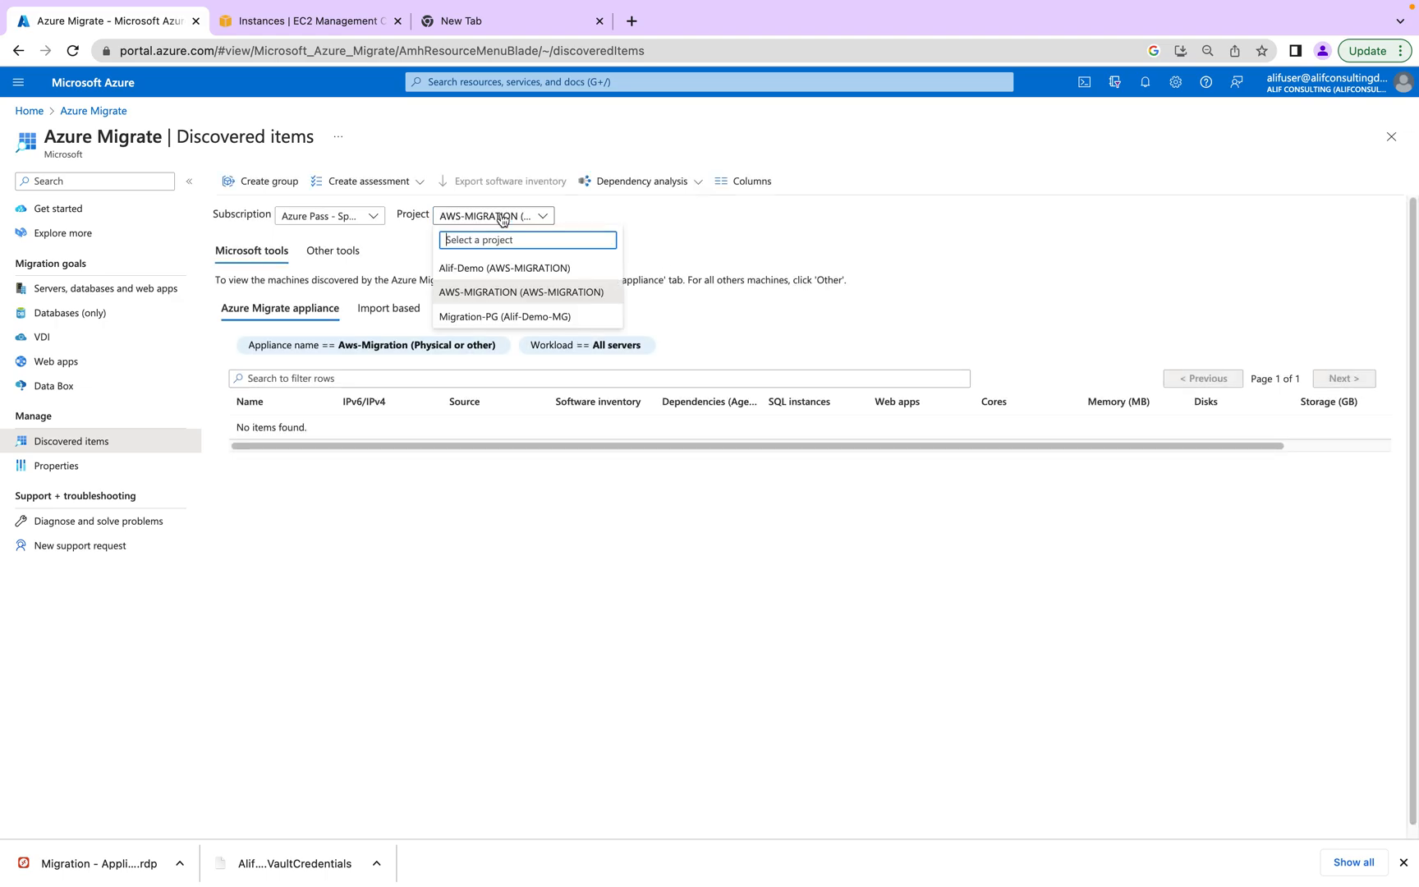
click(492, 269)
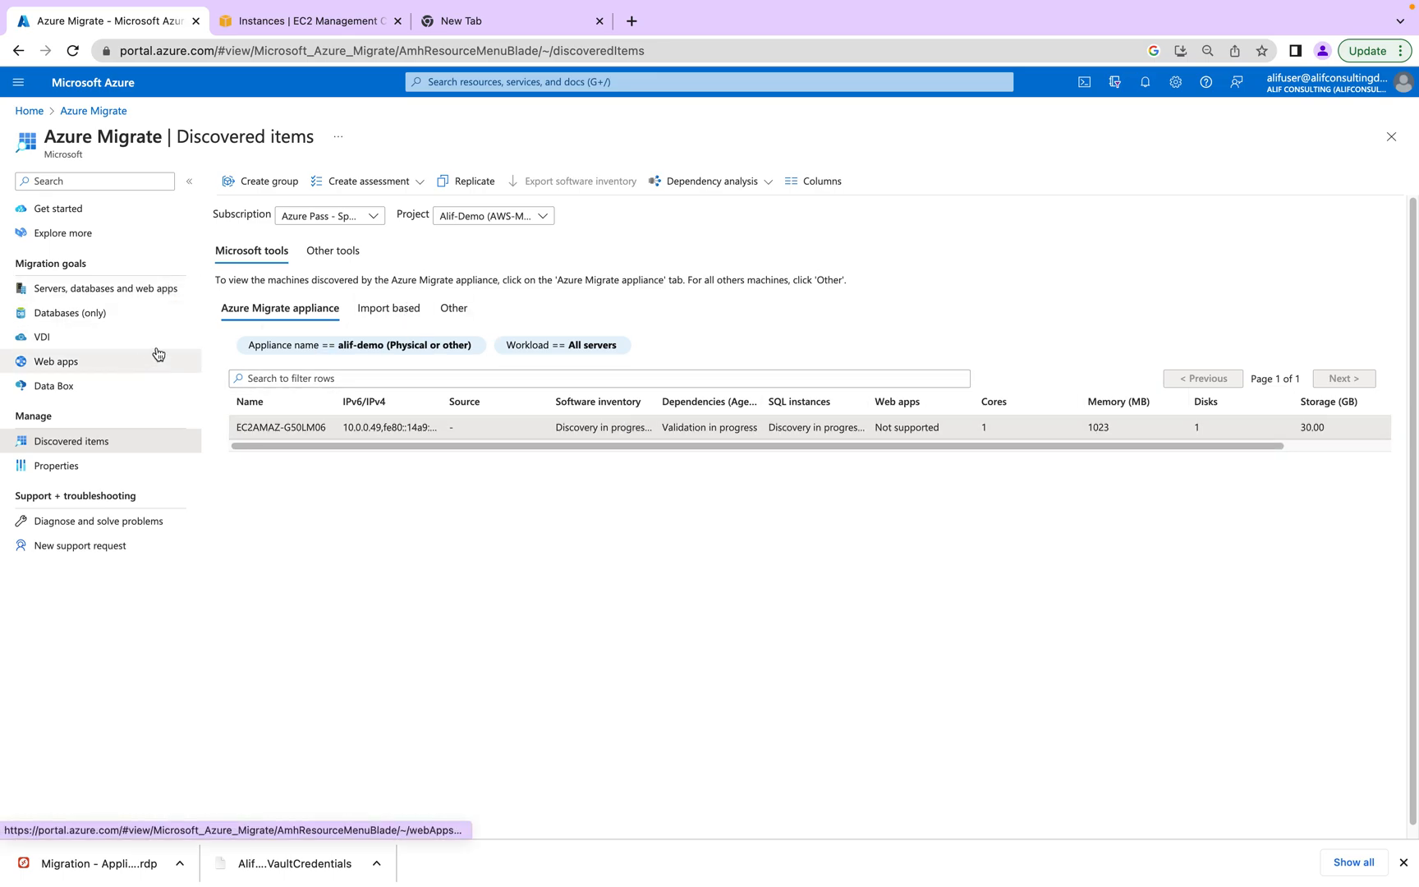
click(78, 292)
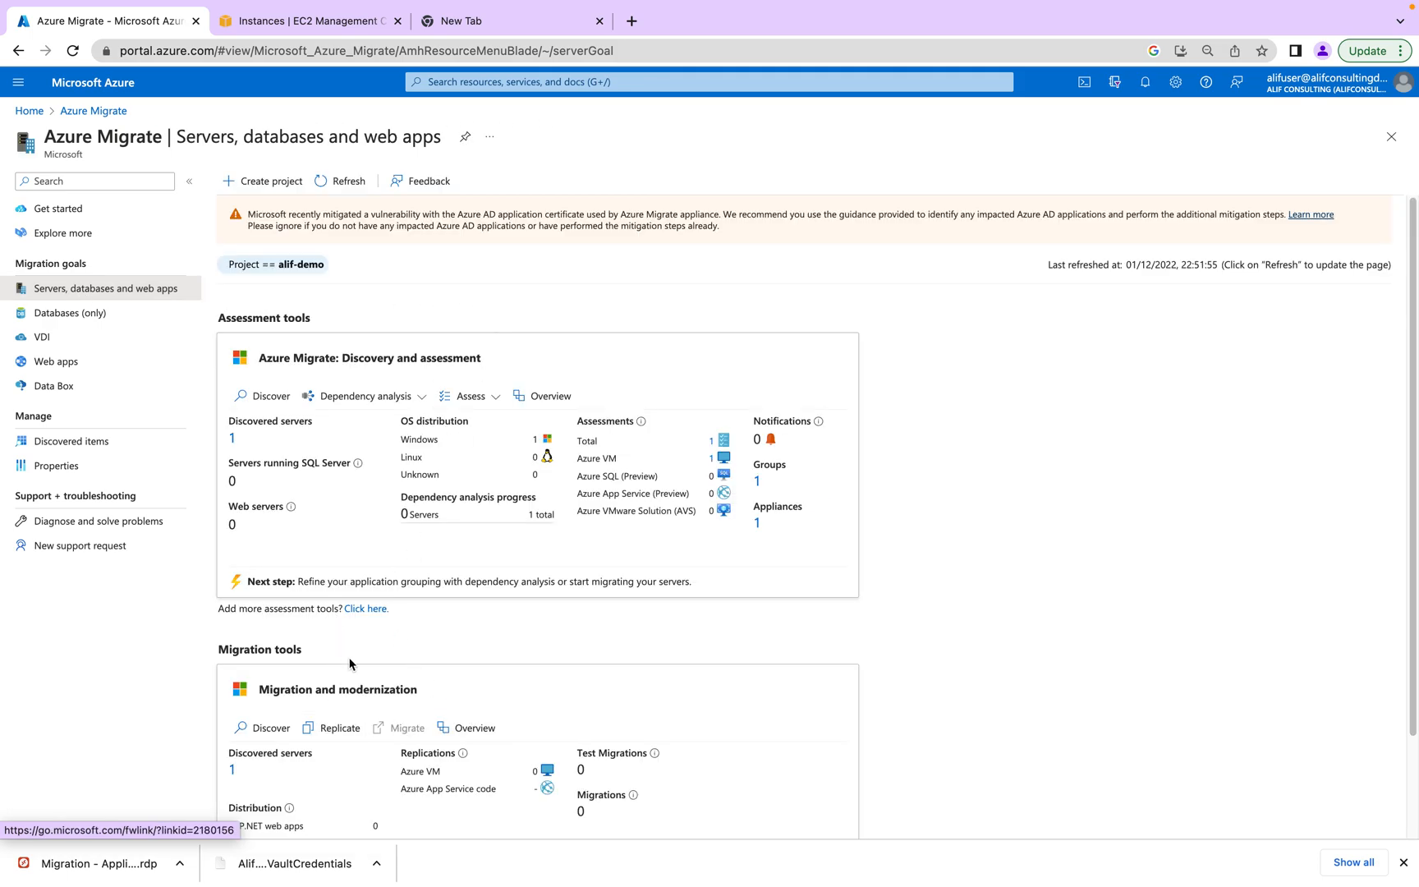
scroll(467, 780, down, 1)
scroll(468, 780, down, 2)
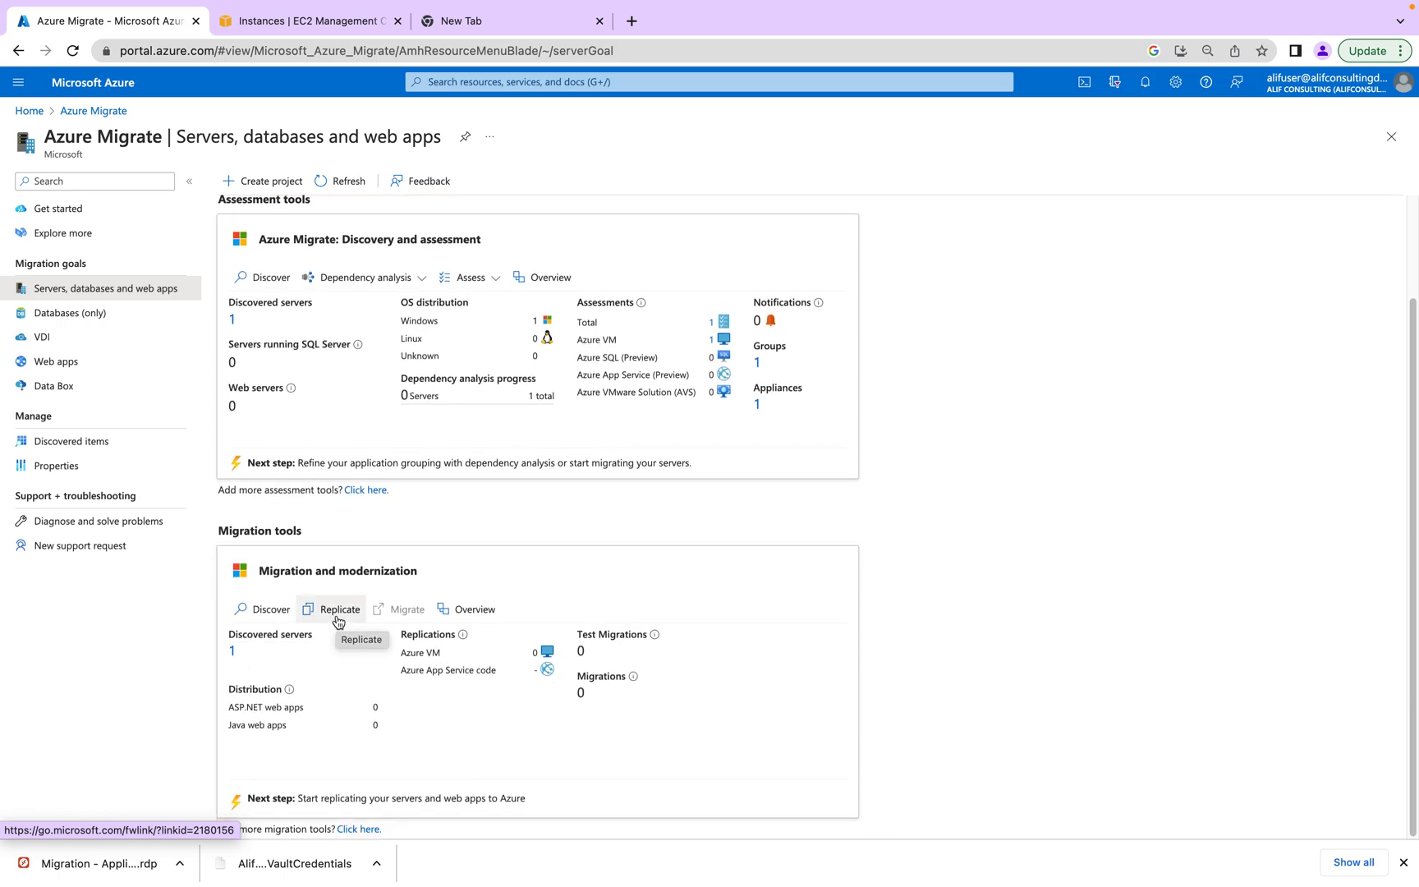
scroll(320, 323, up, 3)
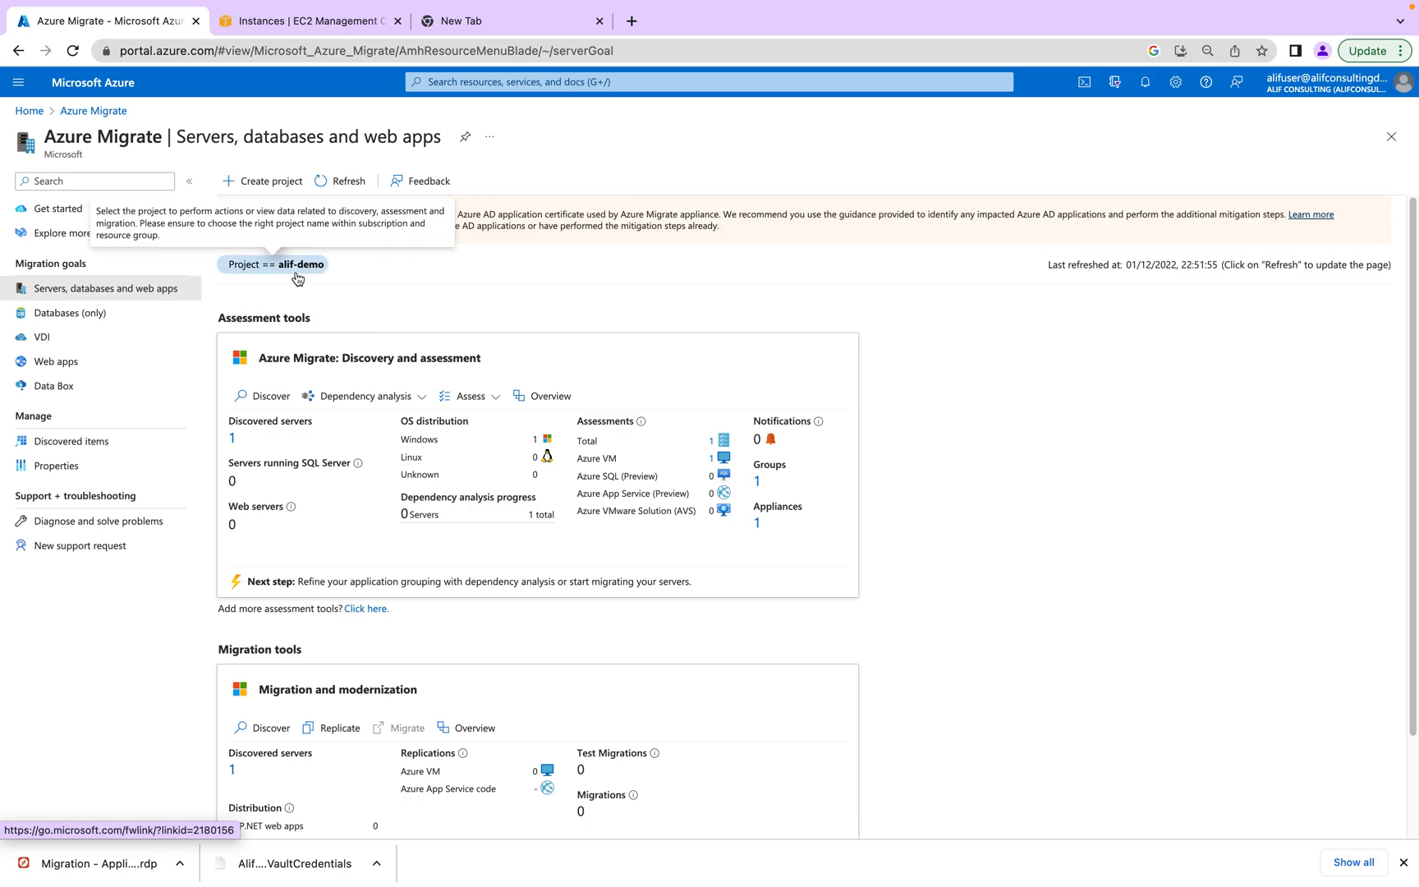
scroll(358, 750, down, 3)
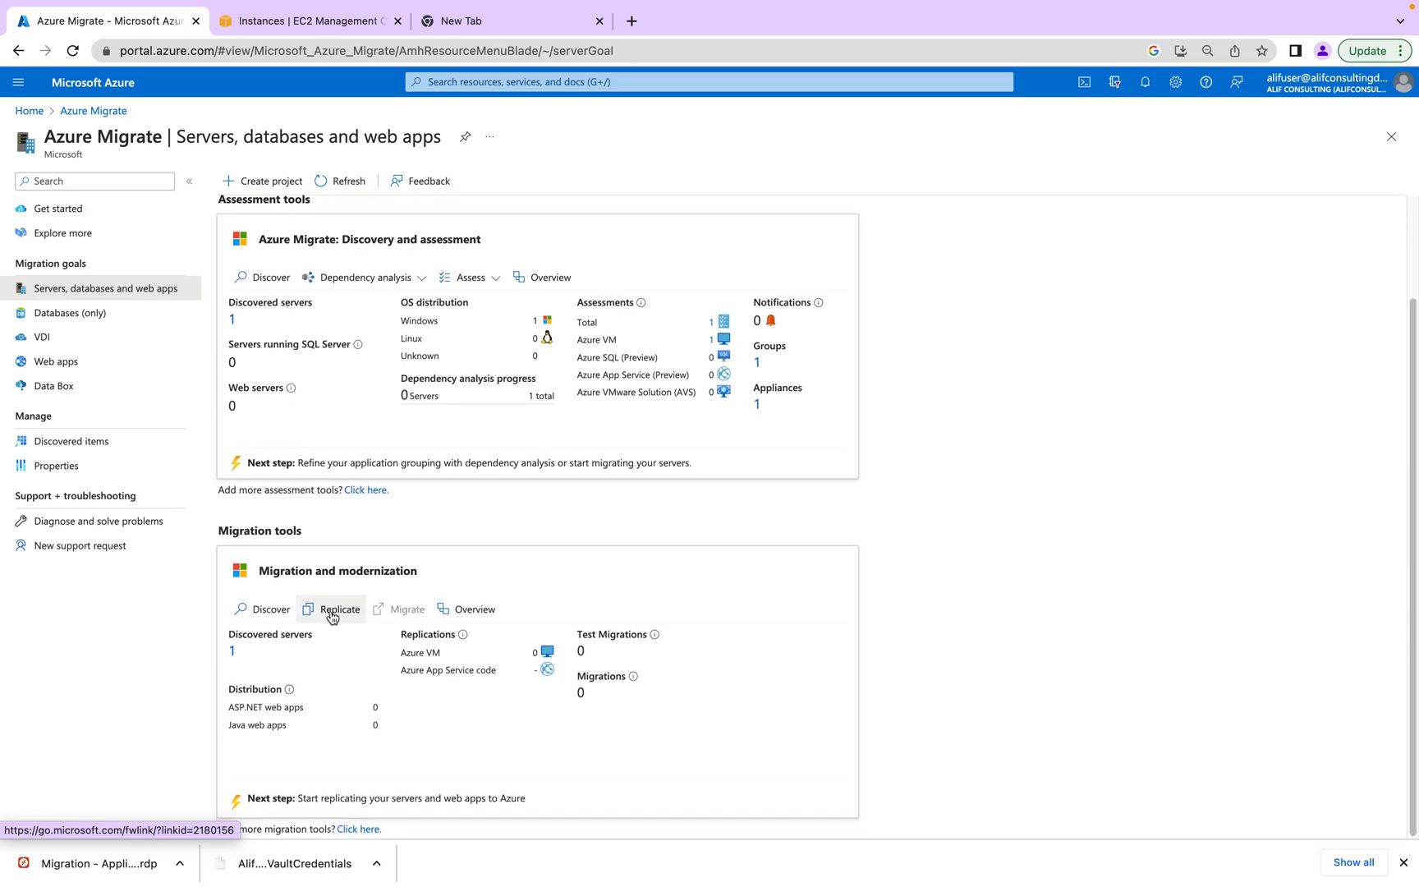
click(232, 653)
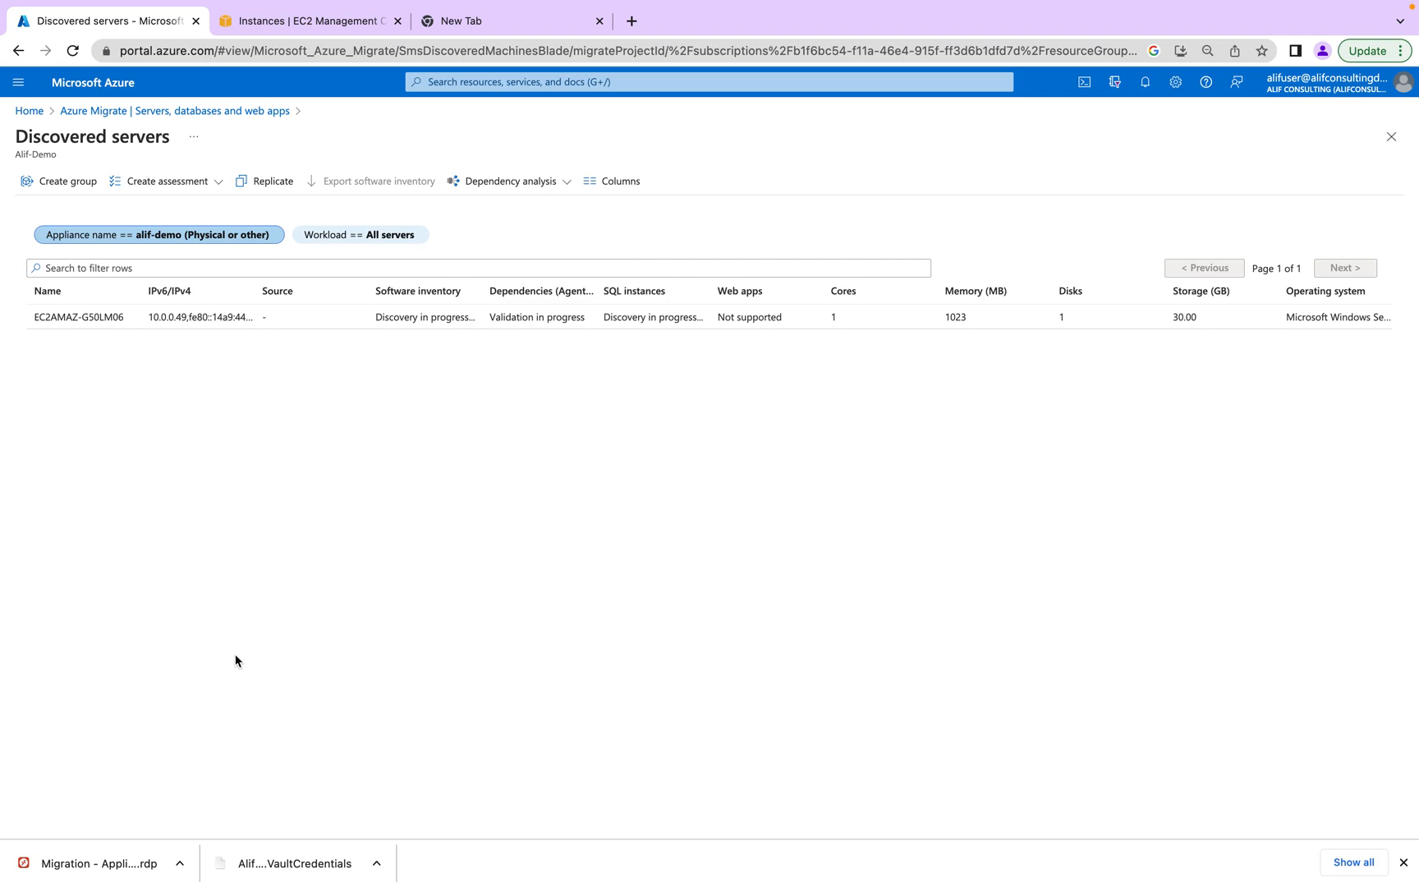
drag(120, 321, 65, 320)
click(226, 112)
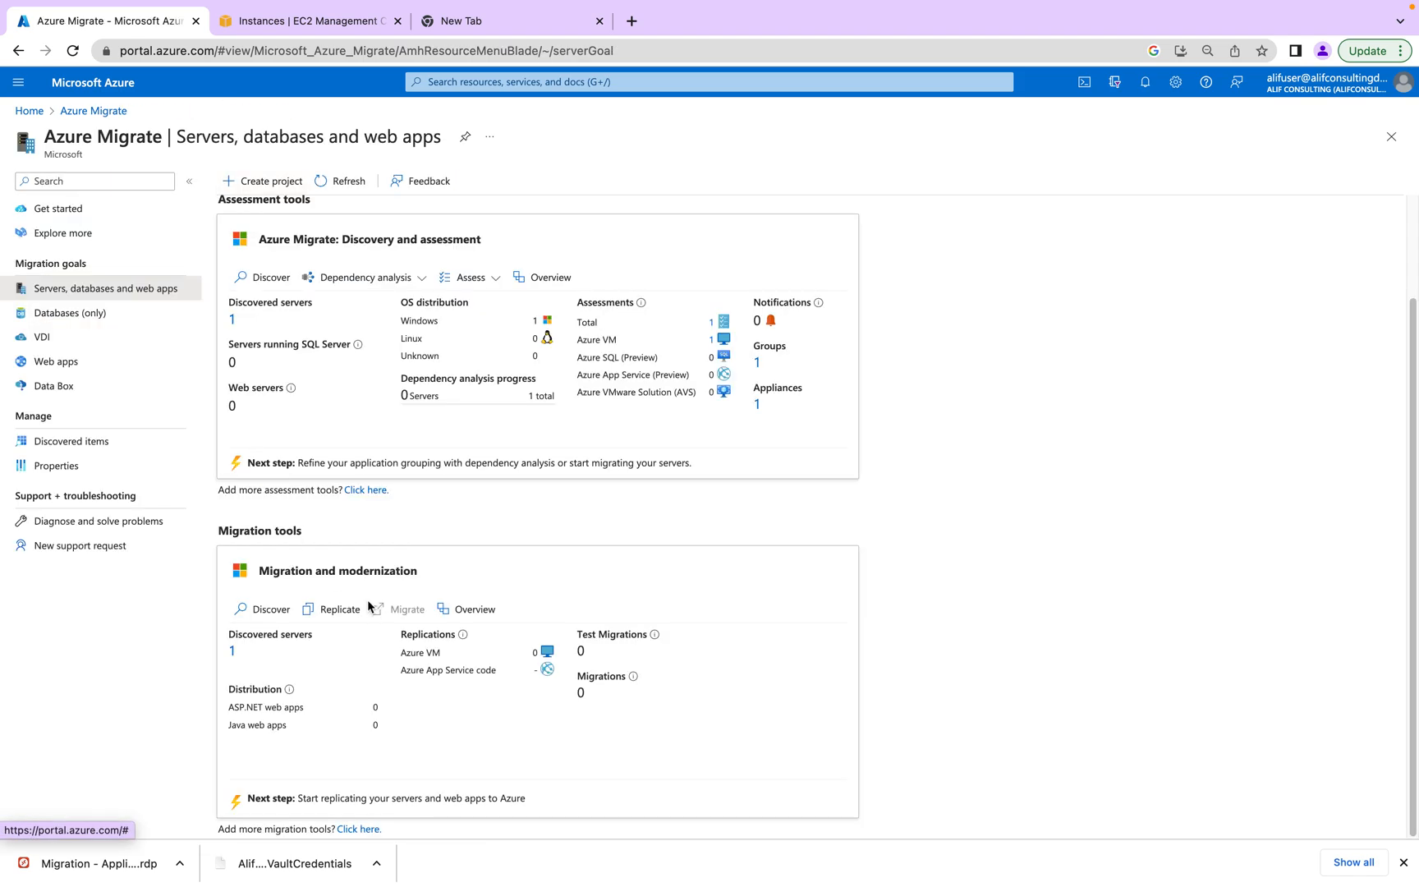
click(332, 606)
click(183, 112)
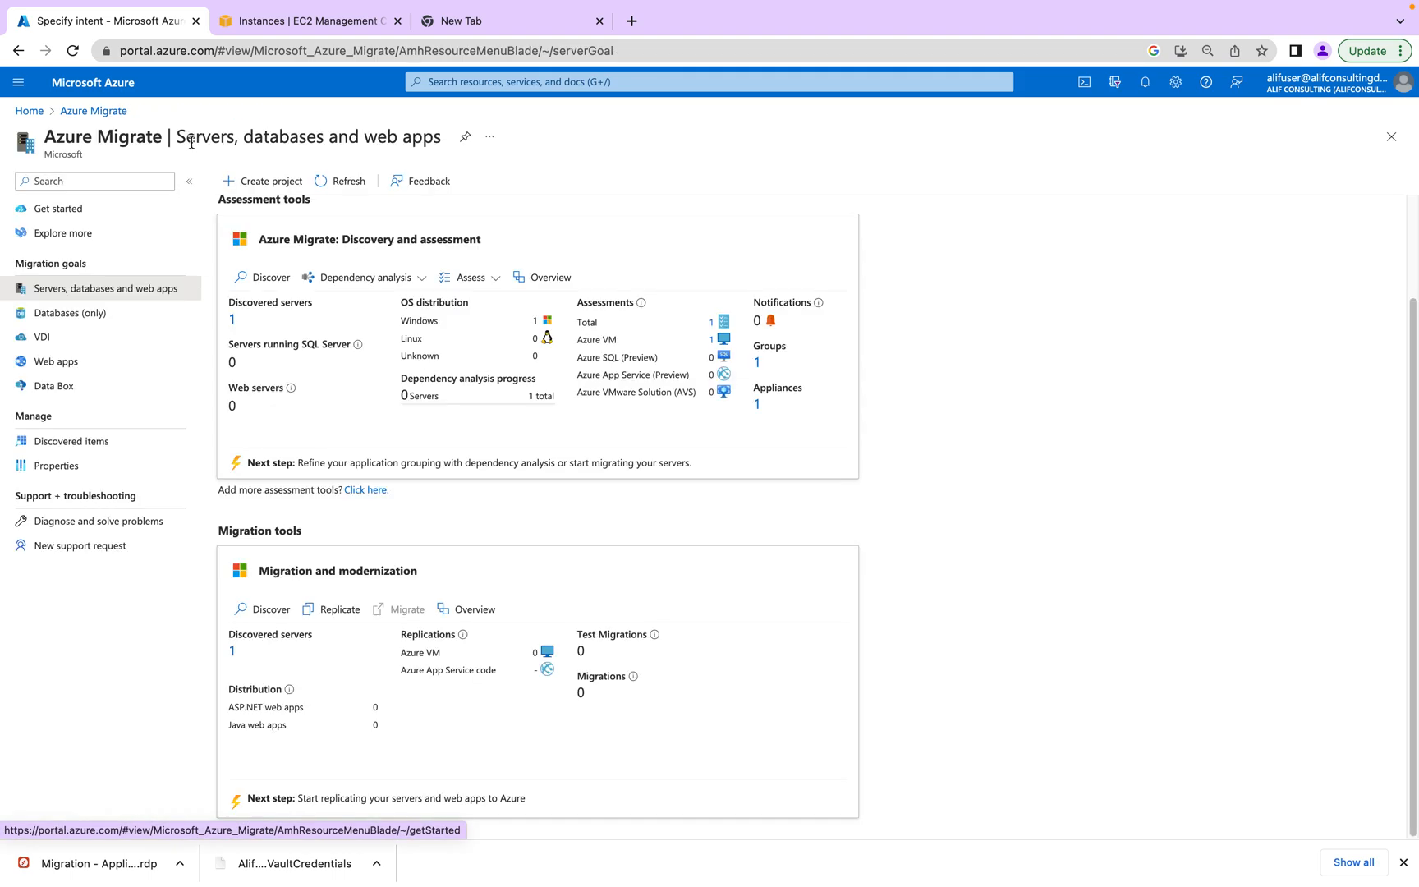
- Start a replication of Servers or virtual machines (VM) to Azure VM
click(333, 616)
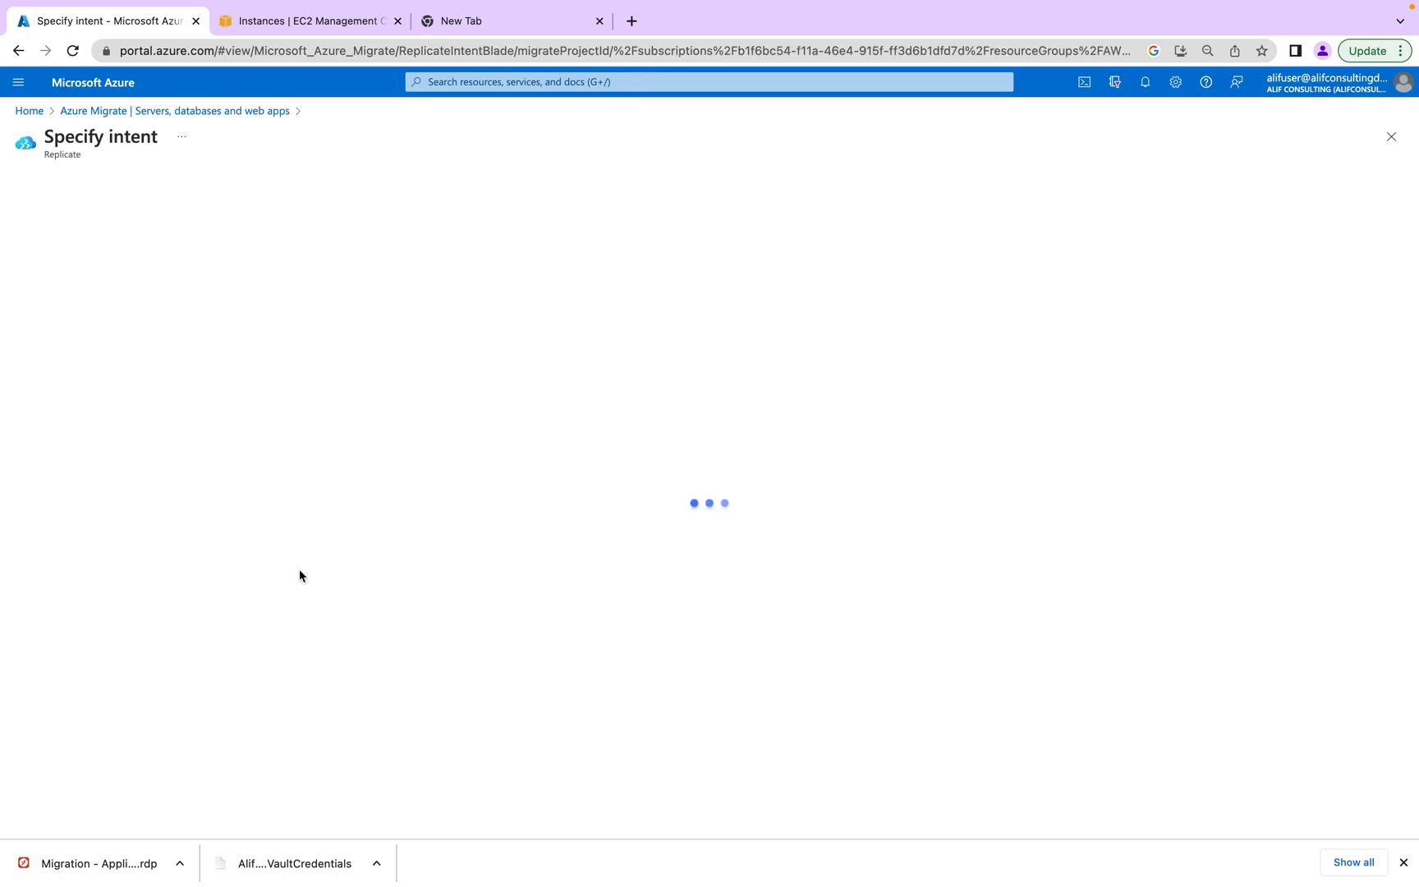
click(316, 224)
click(315, 239)
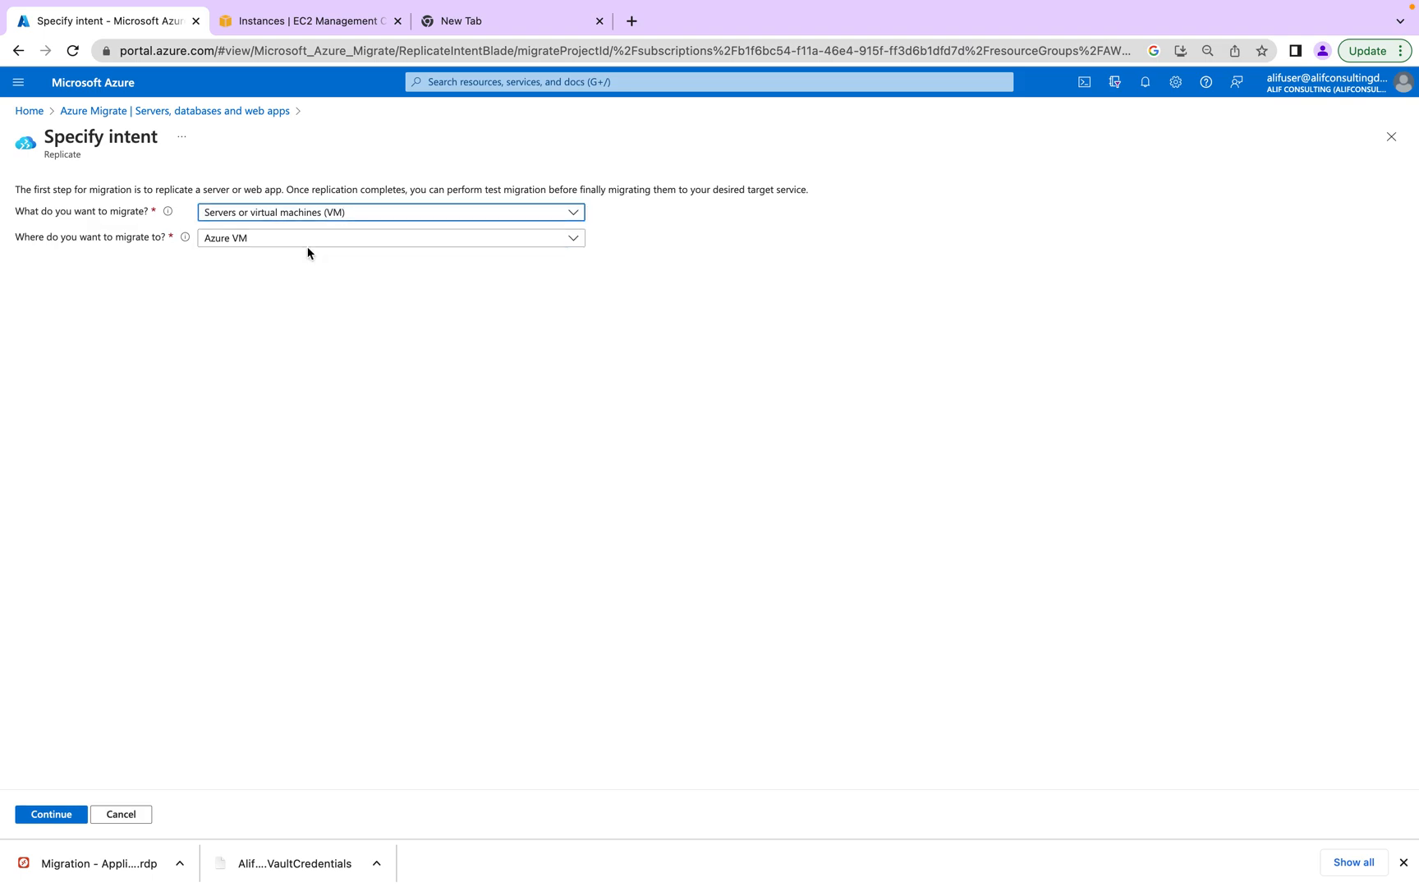
click(309, 240)
click(310, 253)
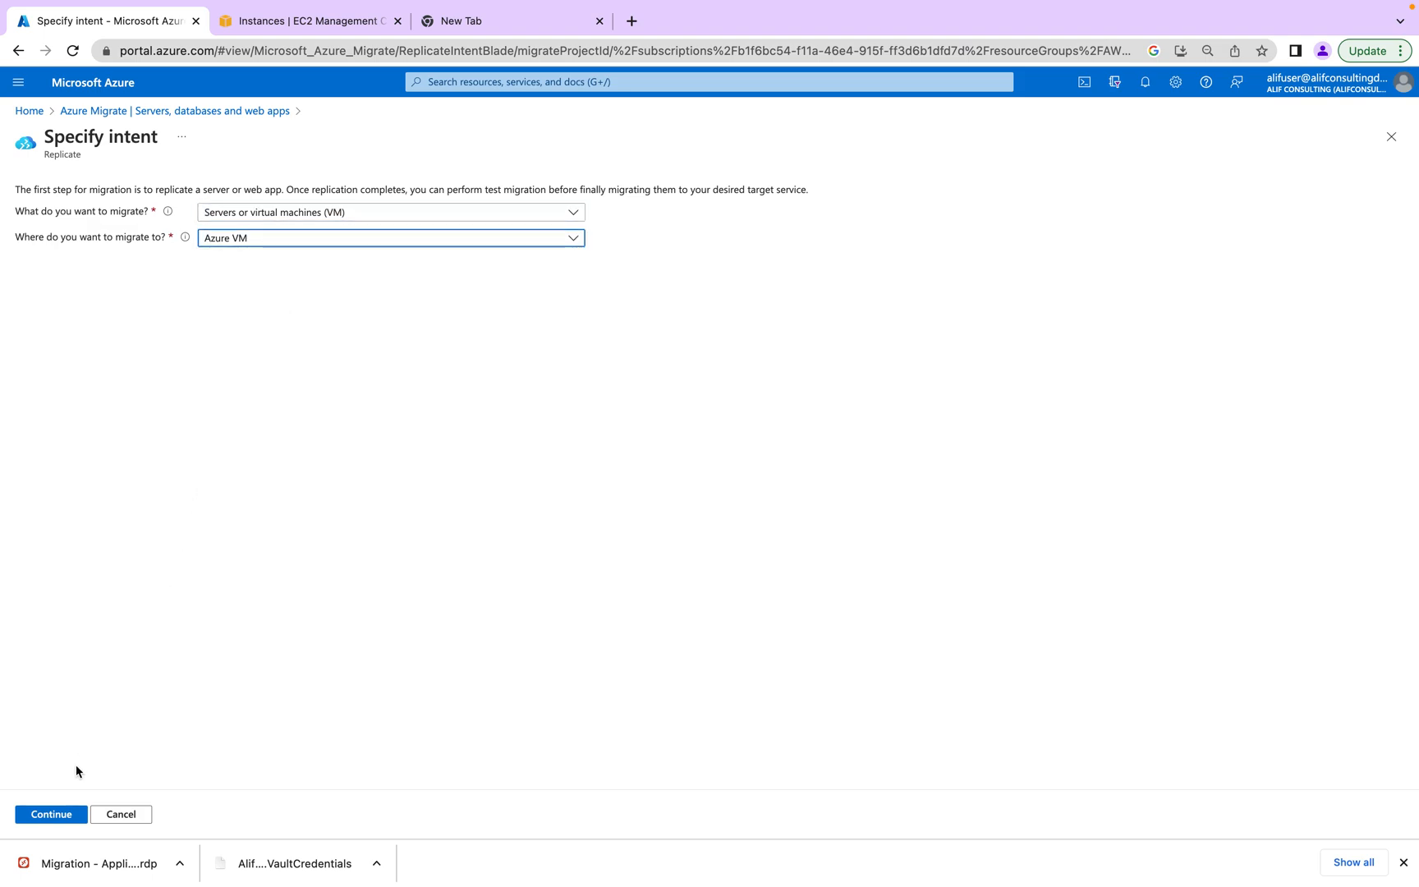
click(63, 813)
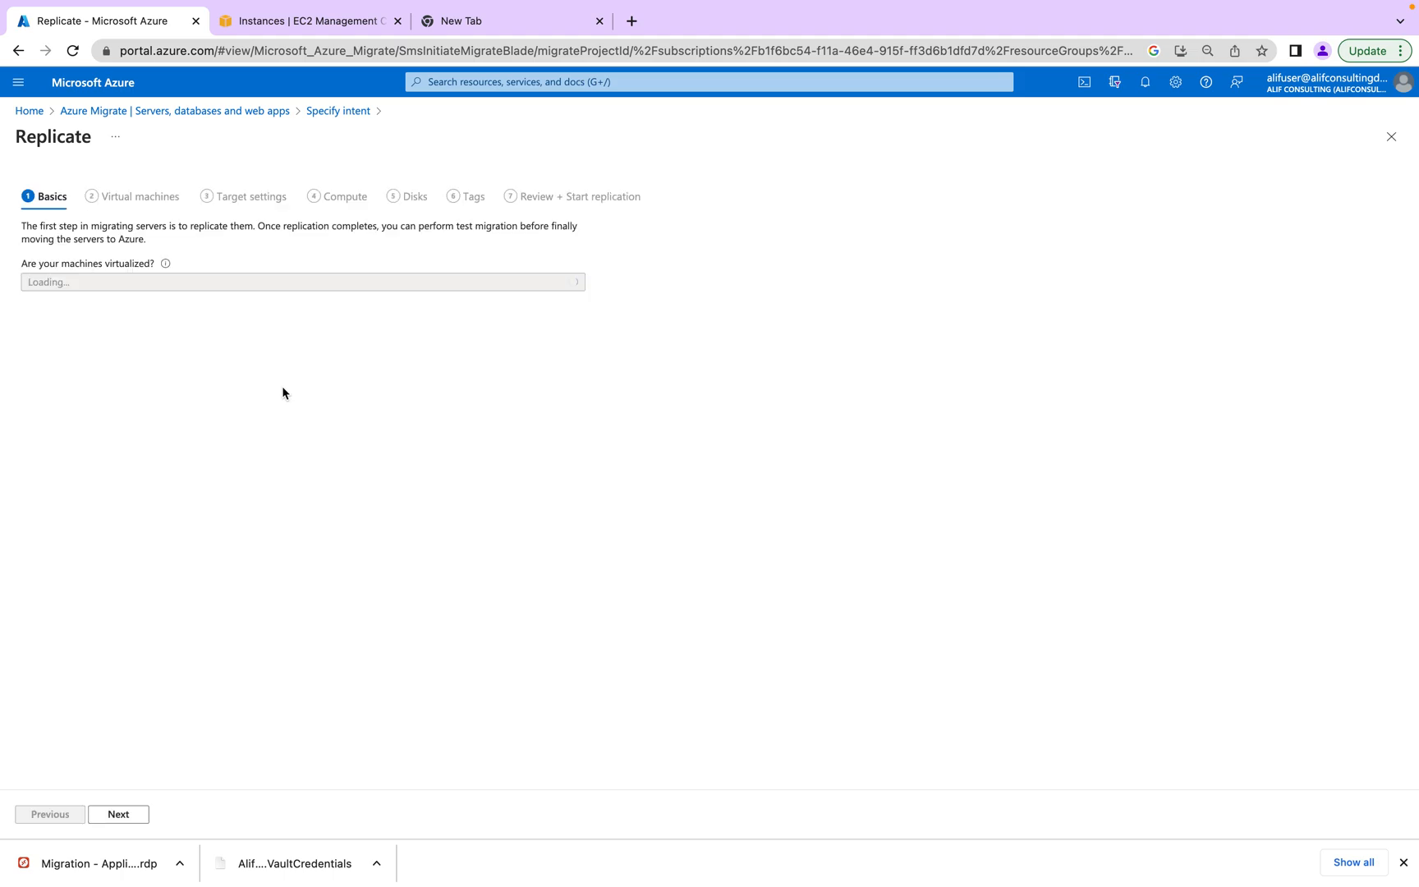
- Set virtualization type to Physical or other machines with appliance EC2AMAZ-S12EPQR
click(139, 283)
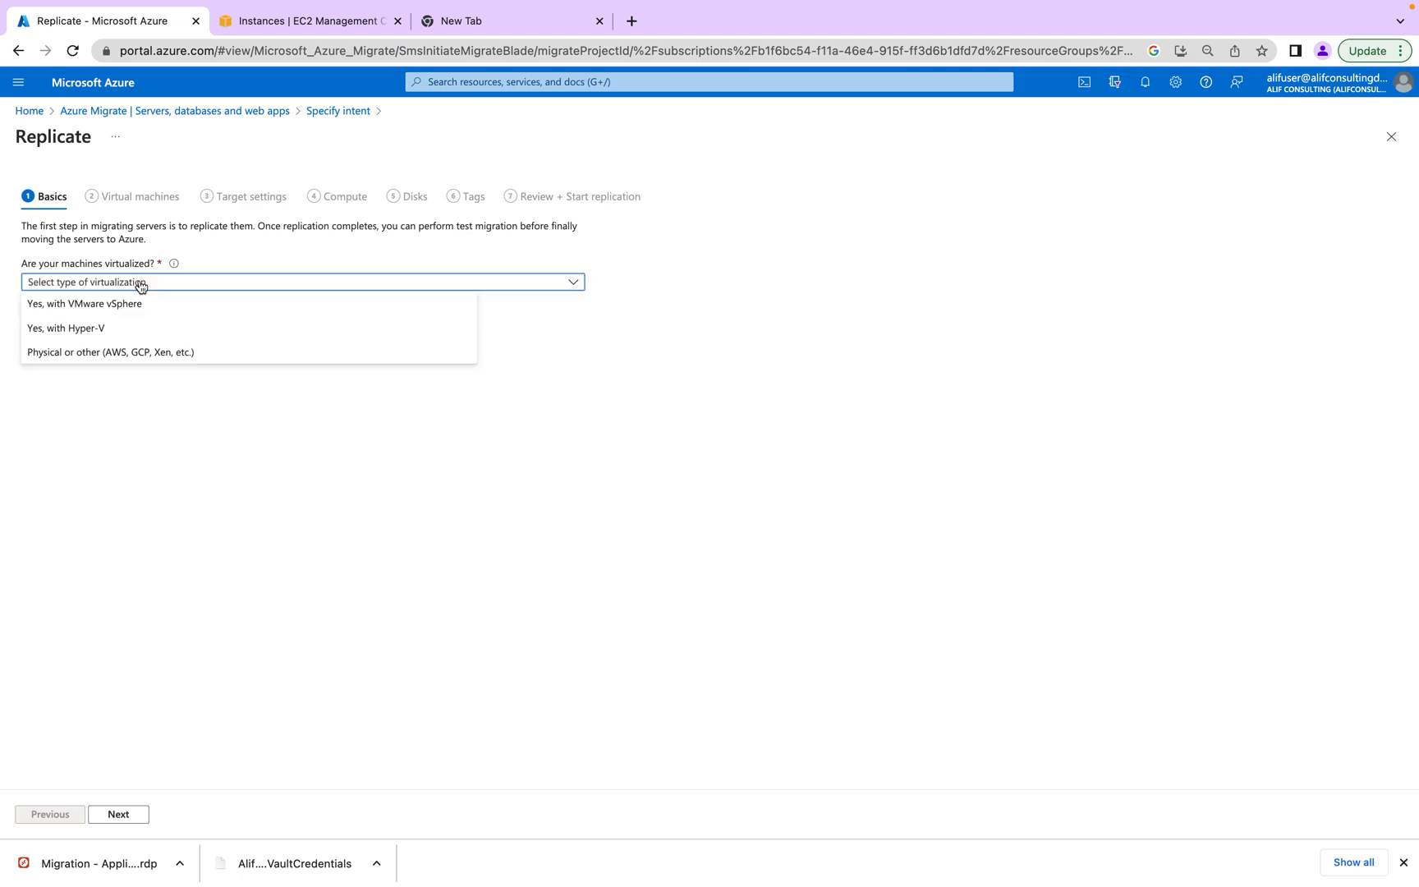
click(123, 353)
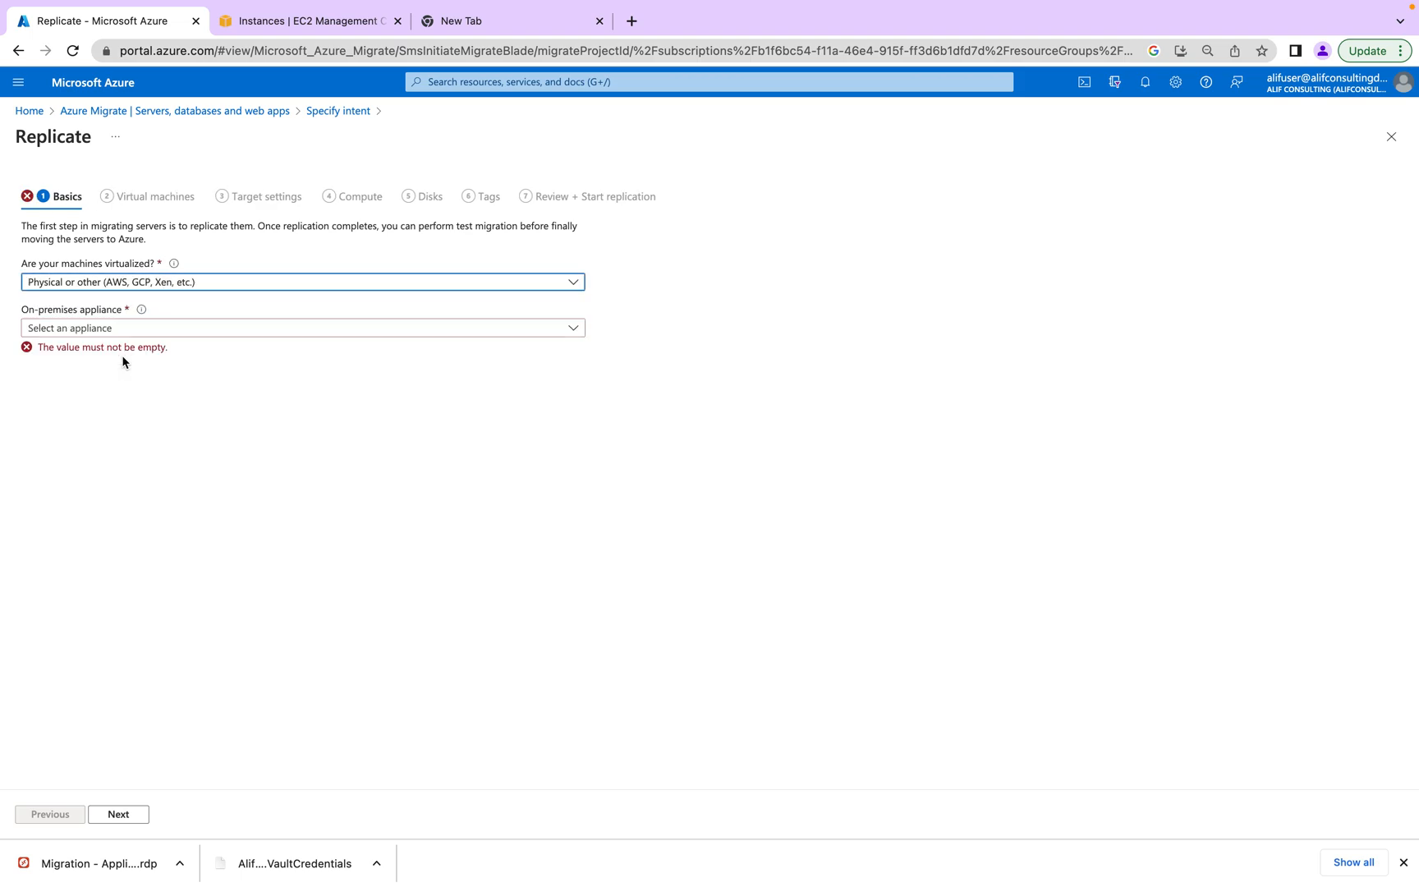
click(139, 328)
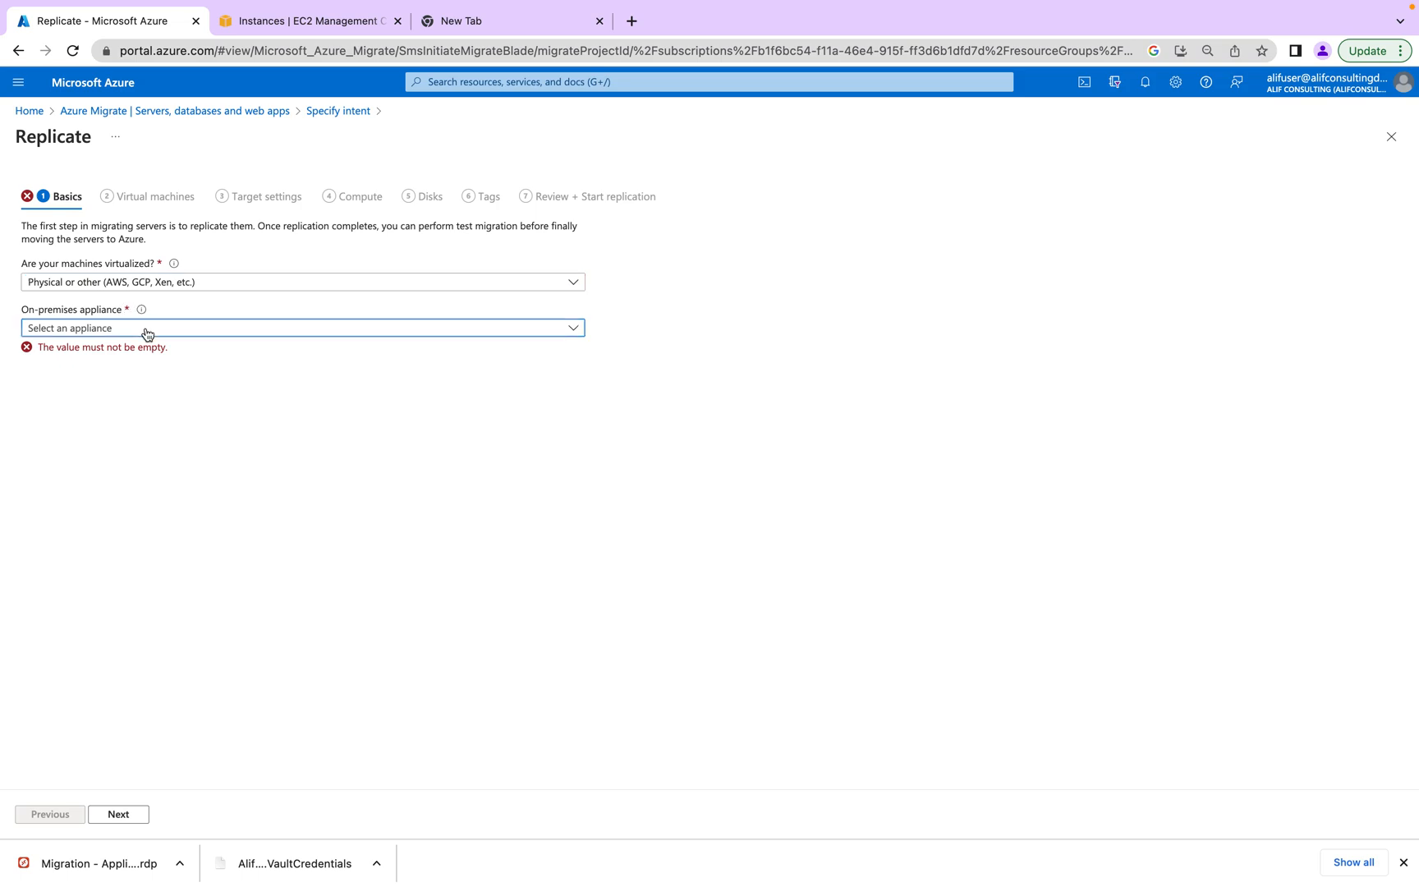
click(143, 349)
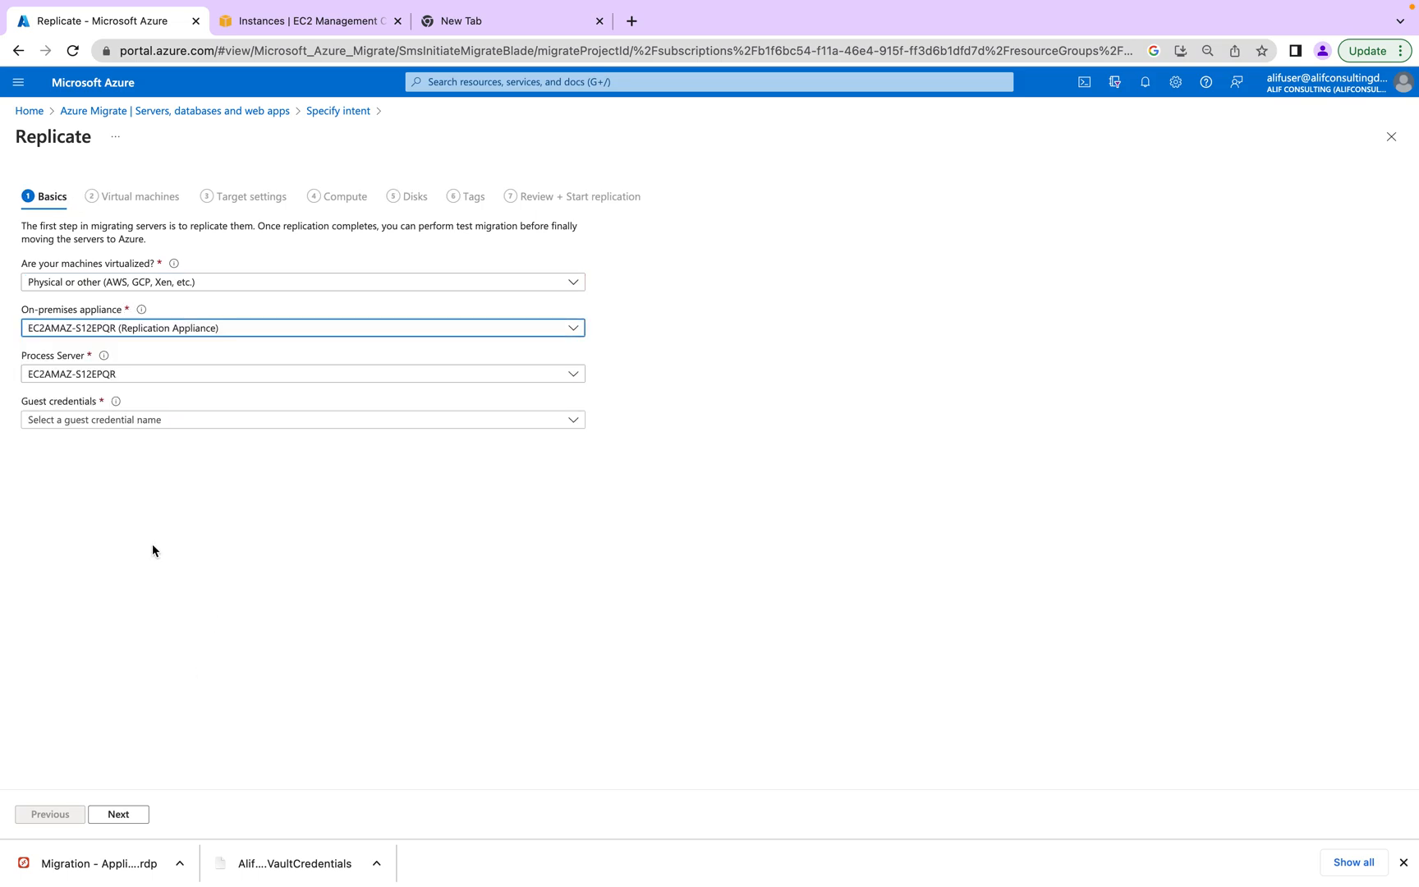
- Find the Guest credentials list empty, get 'value must not be empty' on Next, return to Specify intent
click(192, 427)
click(152, 416)
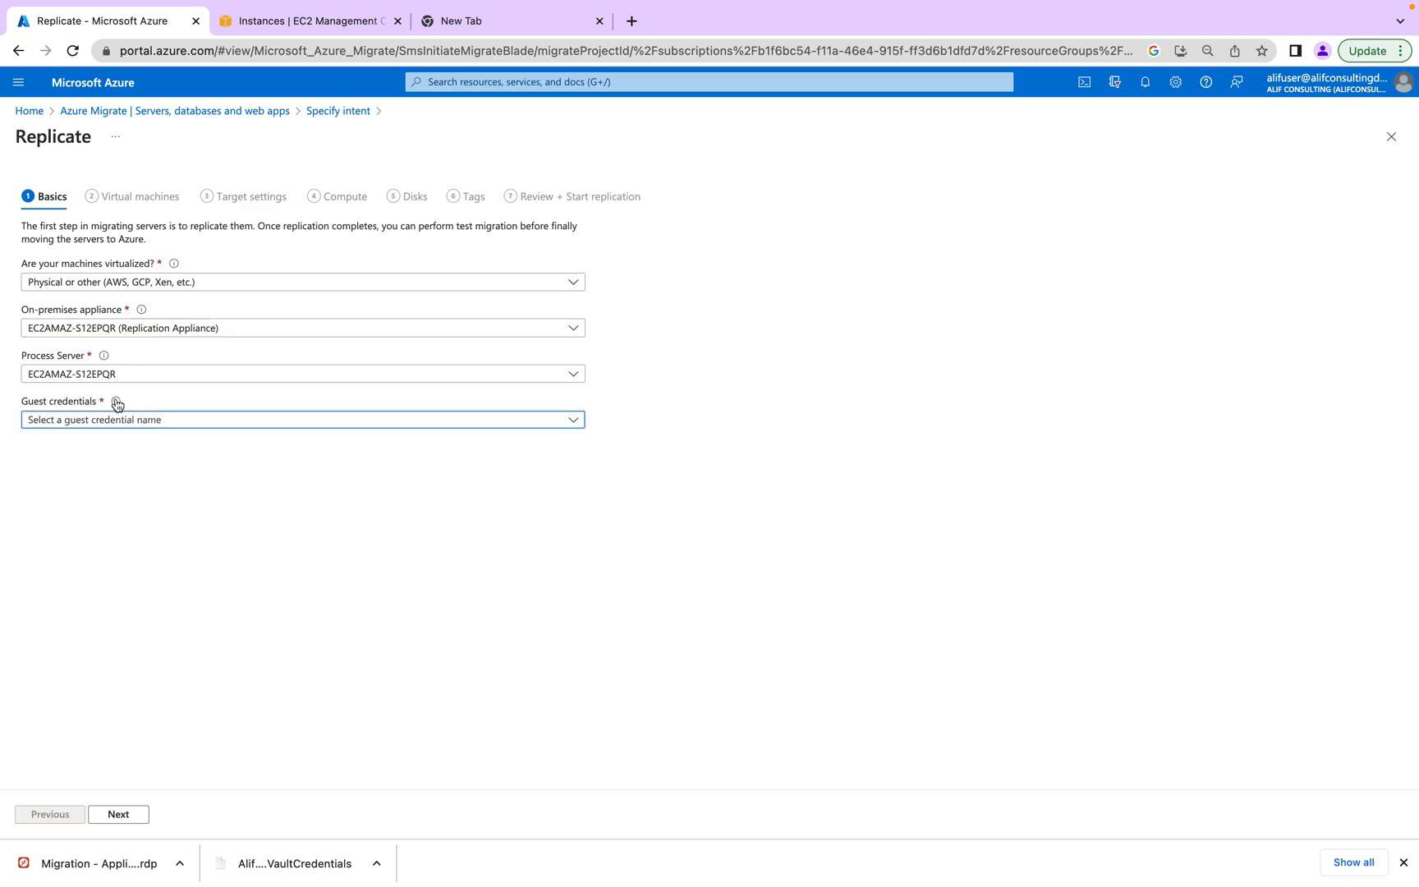
mouse_move(116, 403)
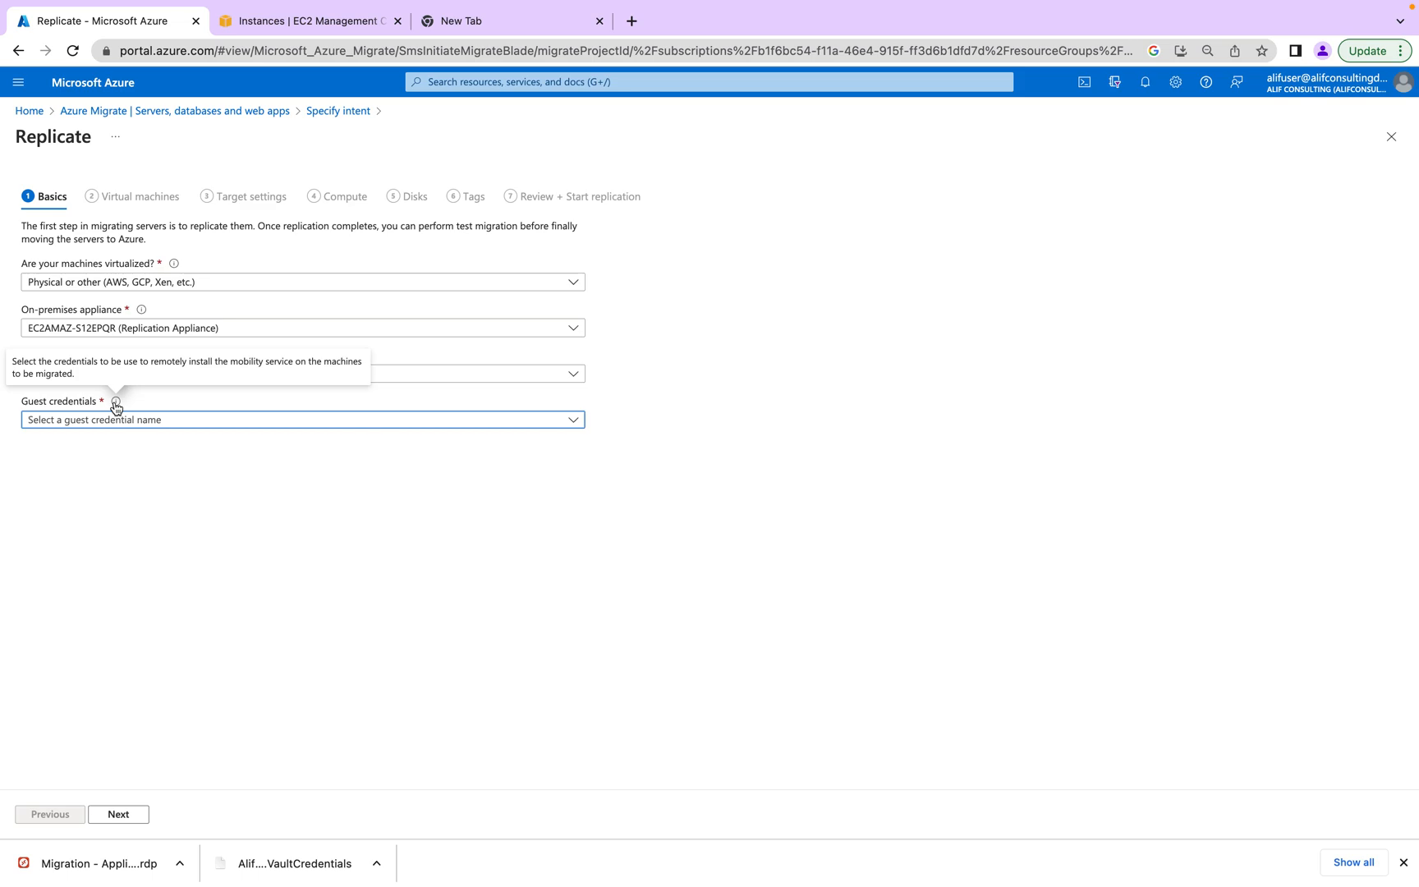
click(121, 420)
click(122, 424)
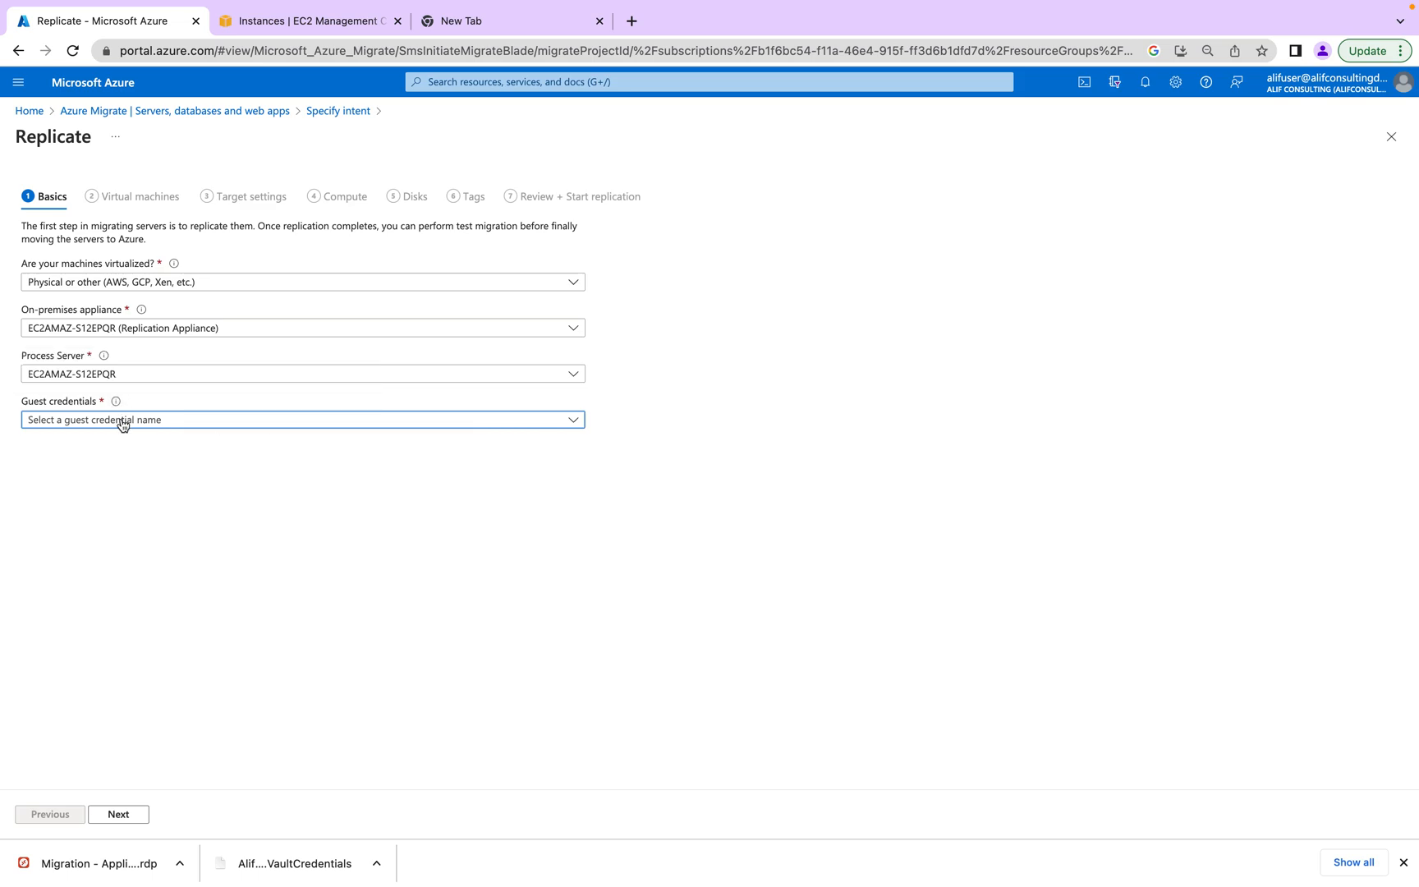
click(123, 424)
click(184, 515)
mouse_move(119, 402)
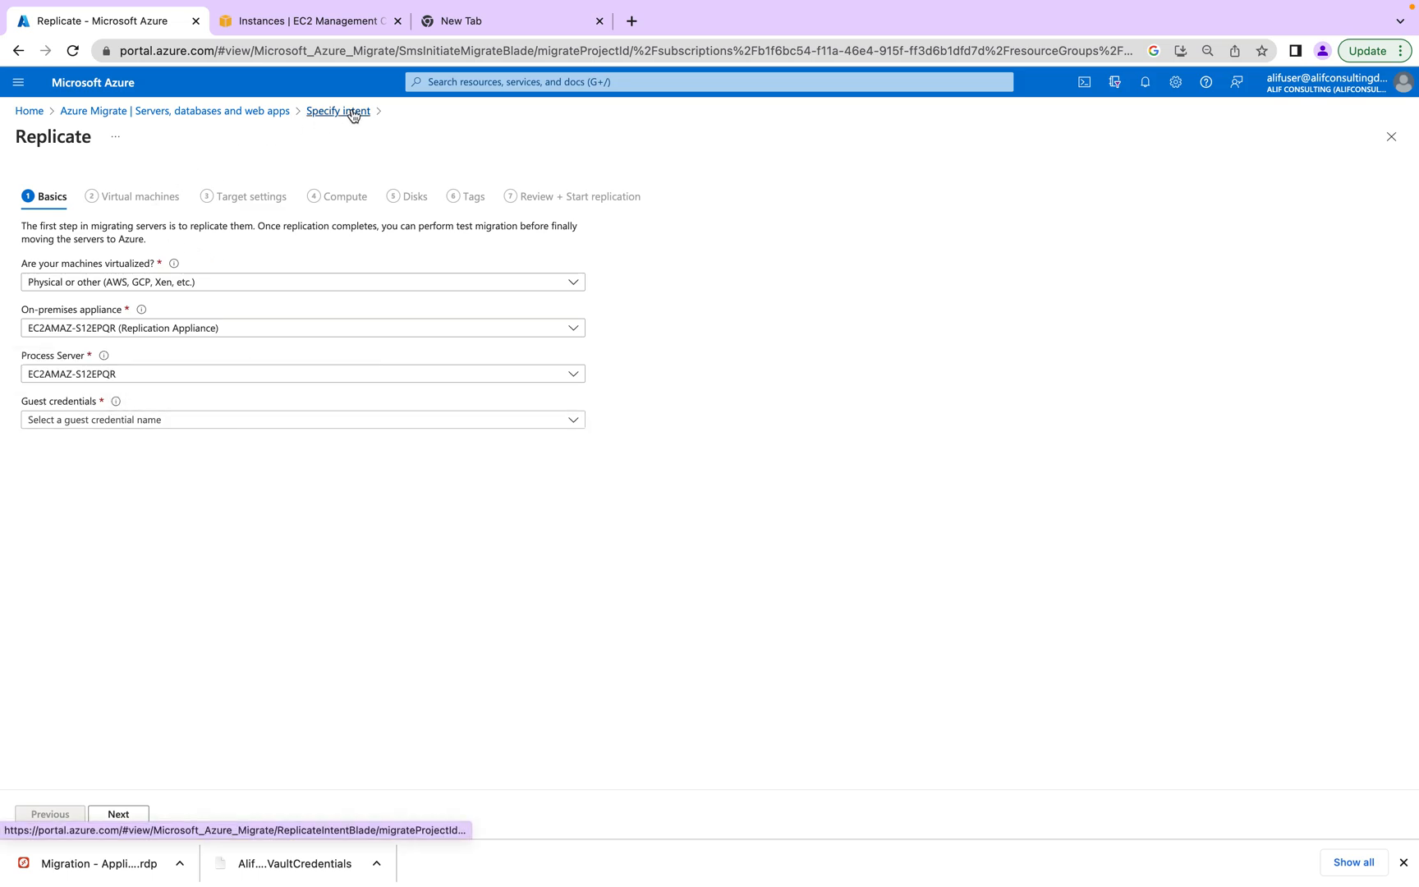
click(117, 815)
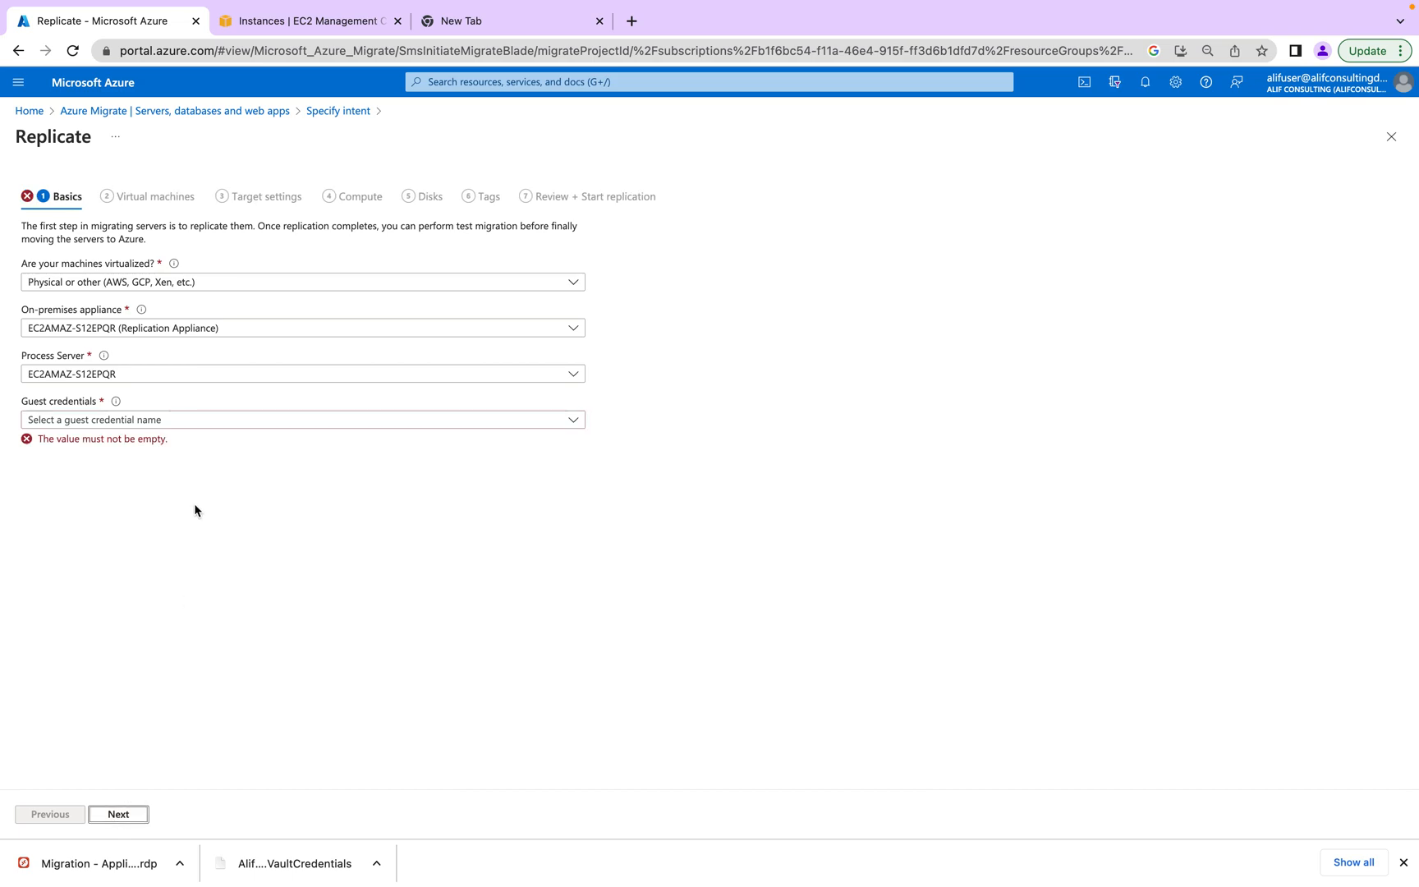
click(227, 429)
click(327, 109)
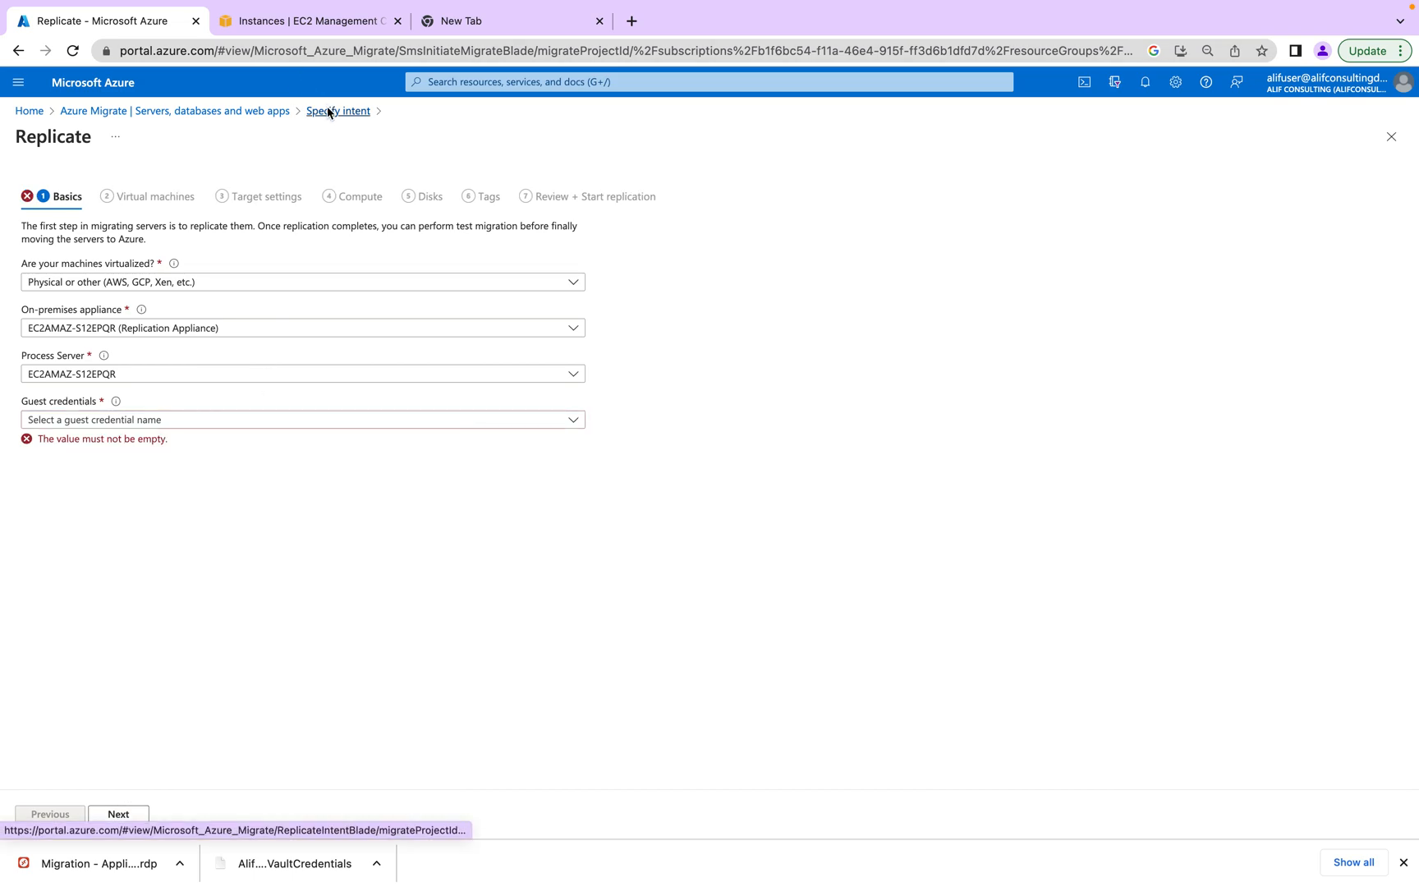
- Browse the Server Migration overview, replicating machines and infrastructure servers blades
click(253, 110)
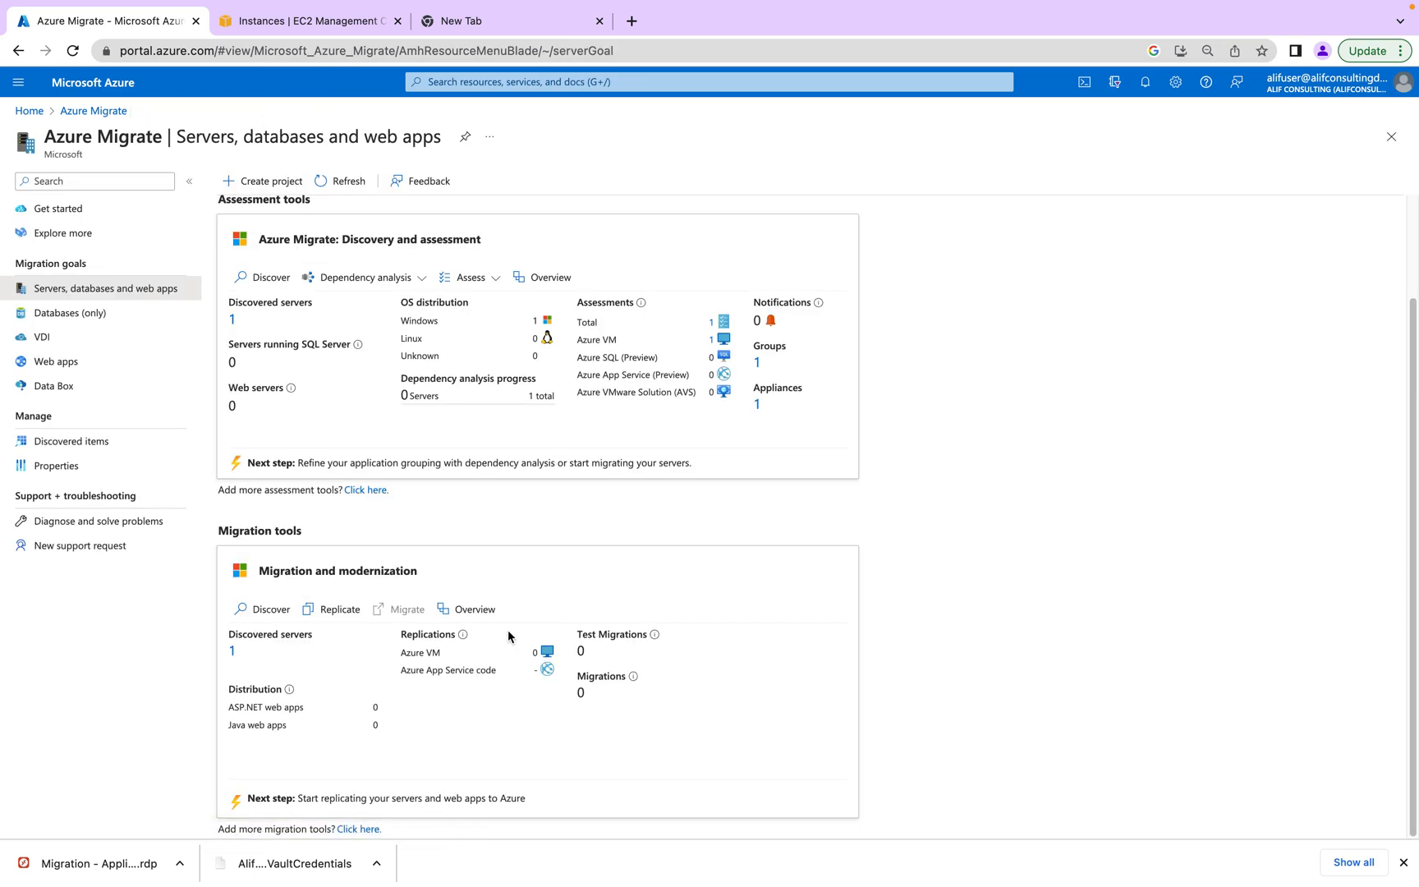
click(470, 612)
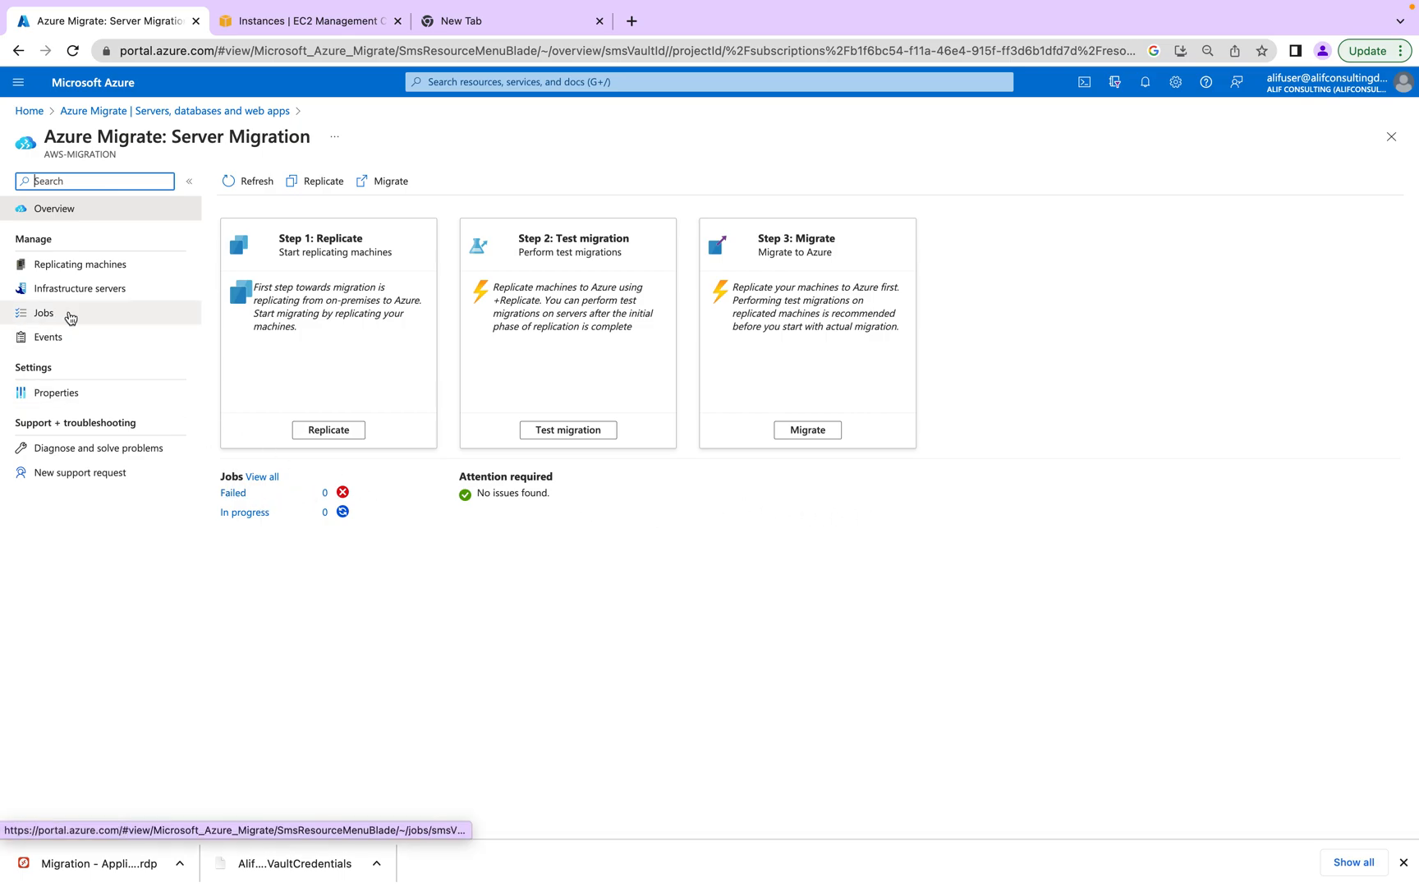
click(80, 264)
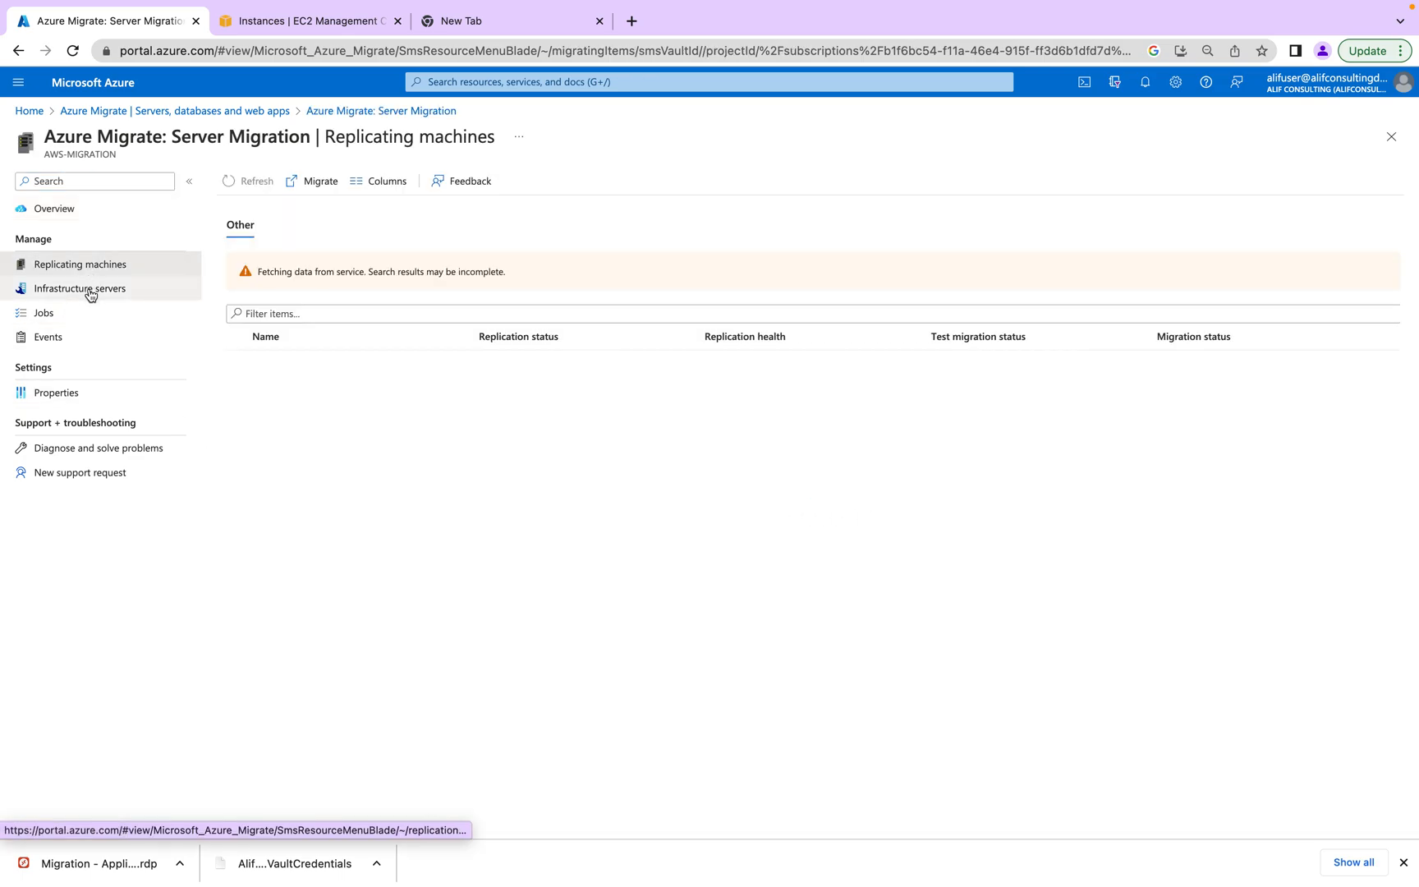
click(90, 289)
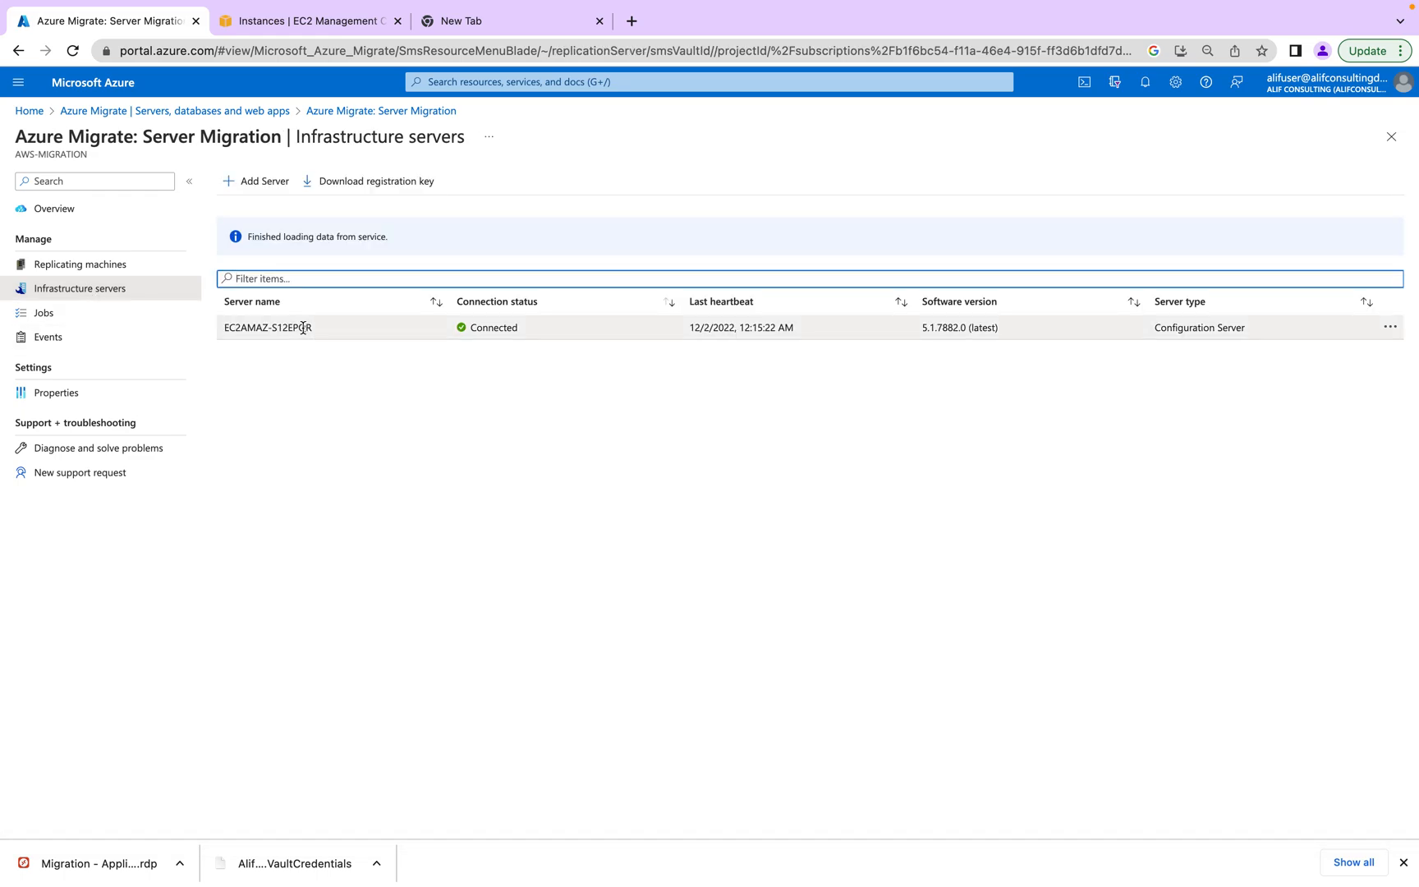
click(57, 266)
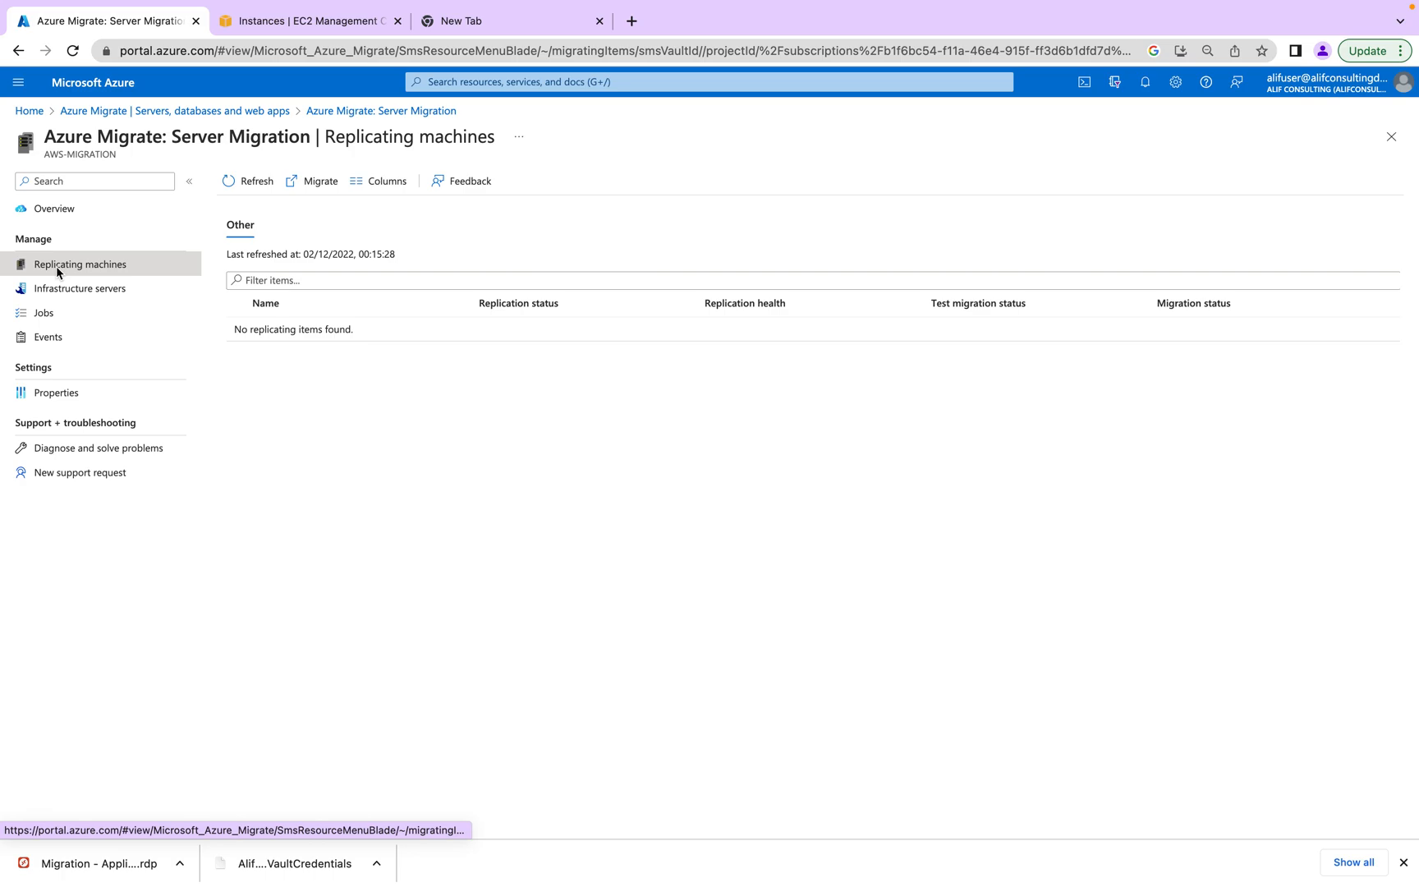
click(303, 182)
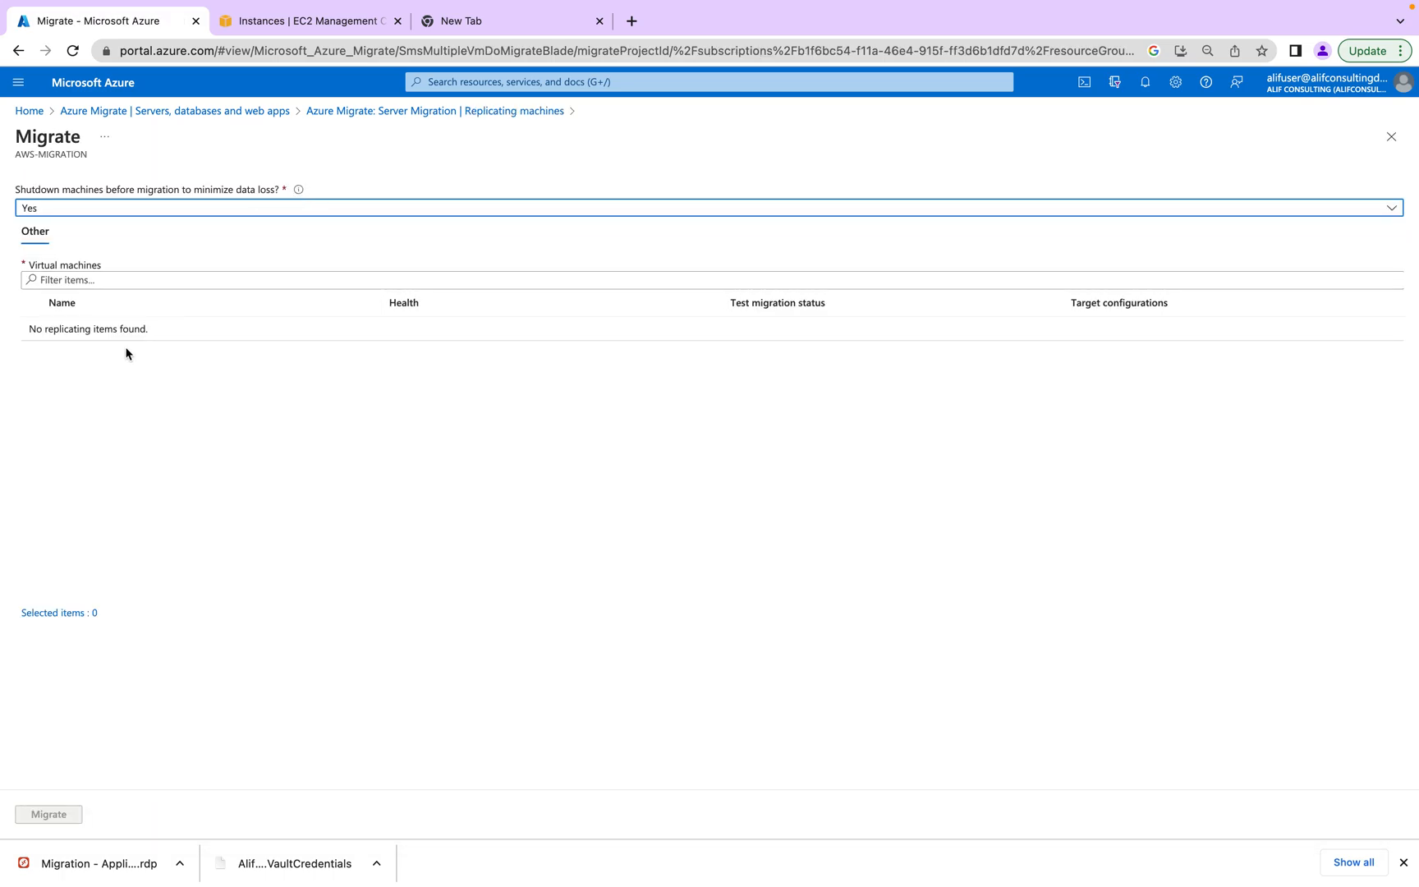
- Return to Servers, databases and web apps and start a new Replicate to Azure VM
click(402, 111)
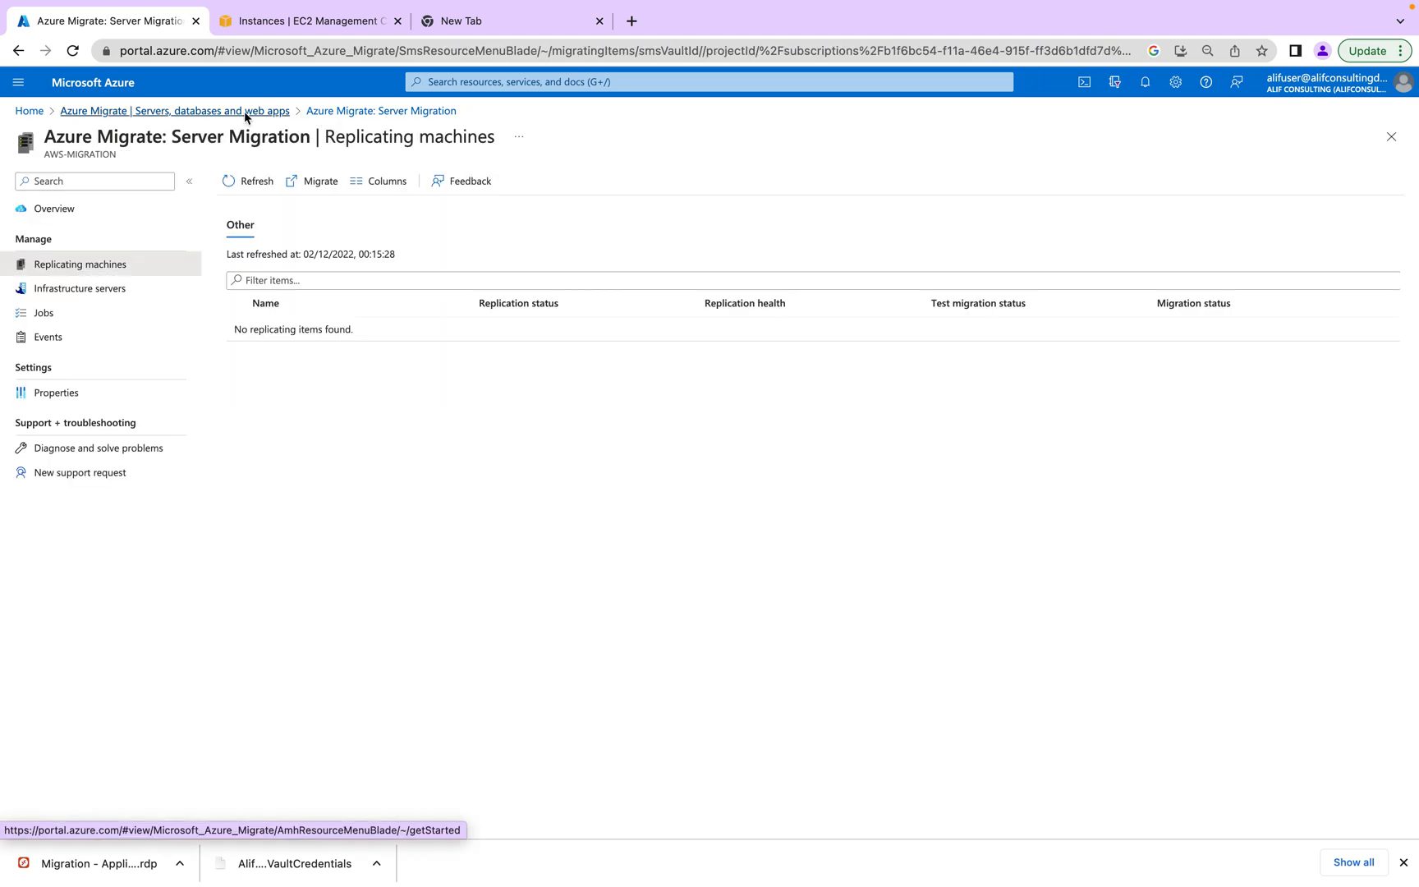
click(271, 112)
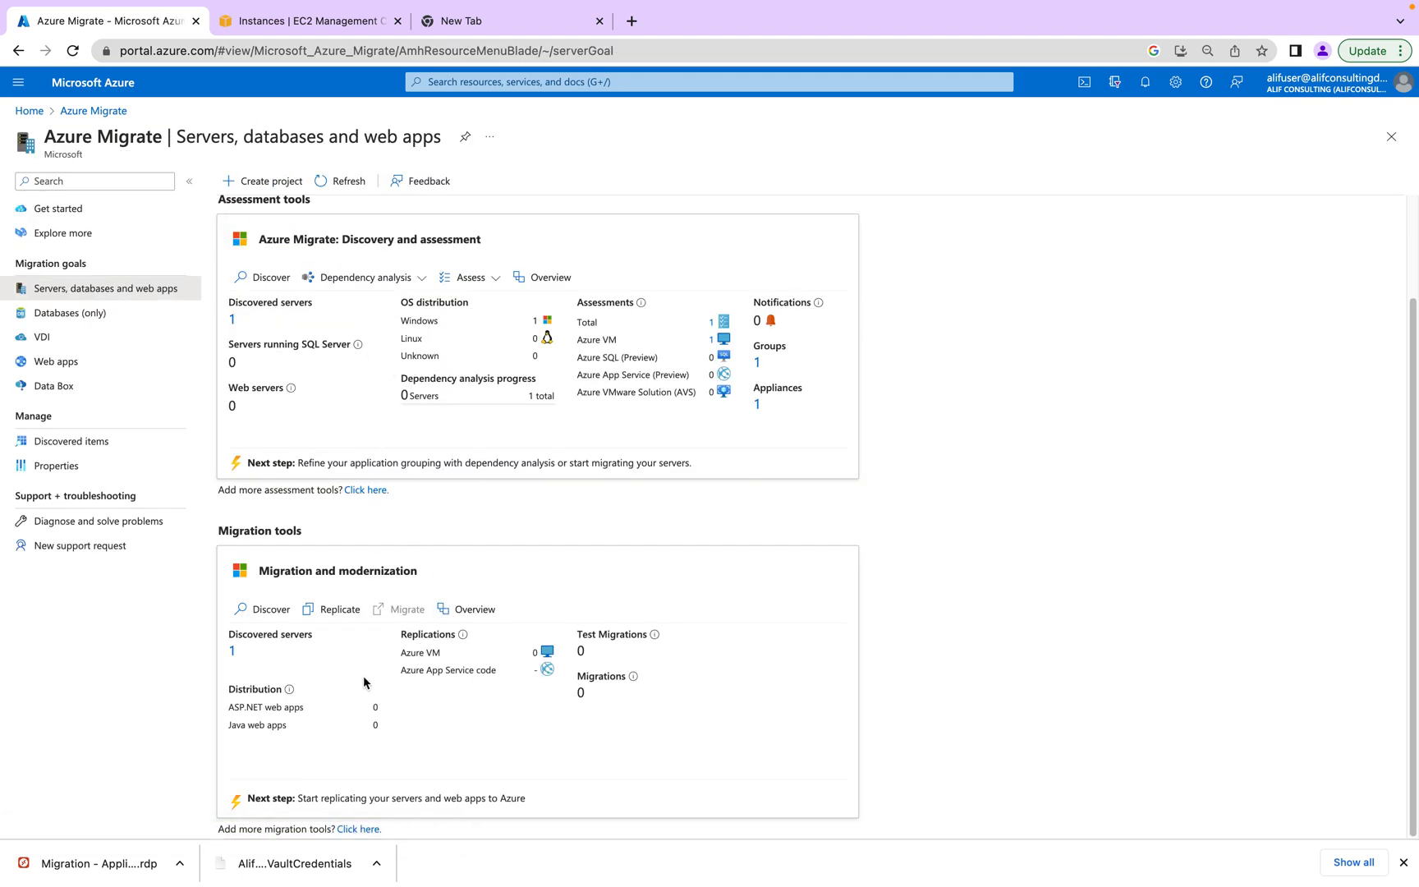
click(358, 830)
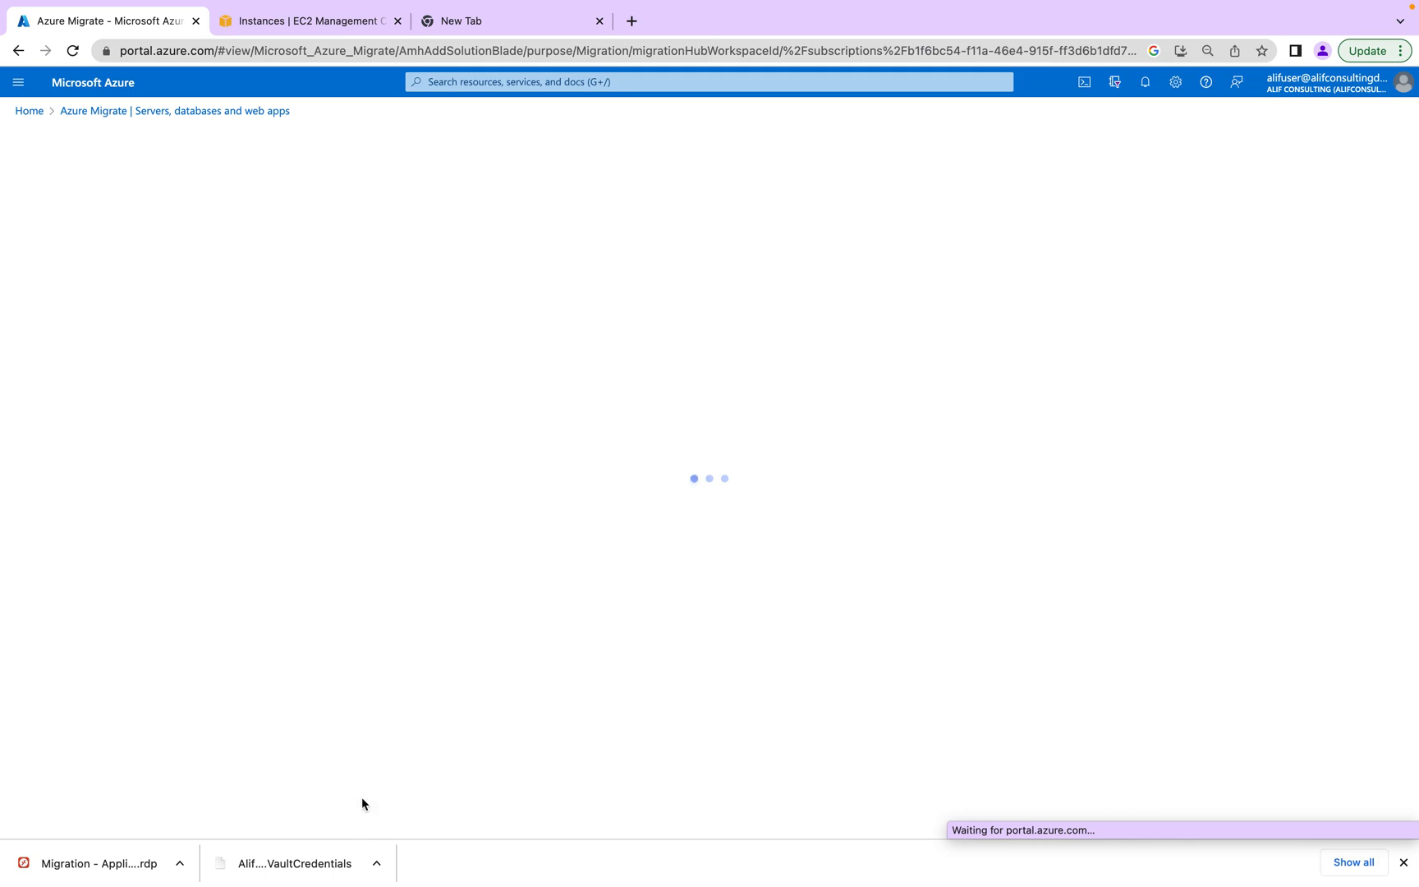
click(271, 111)
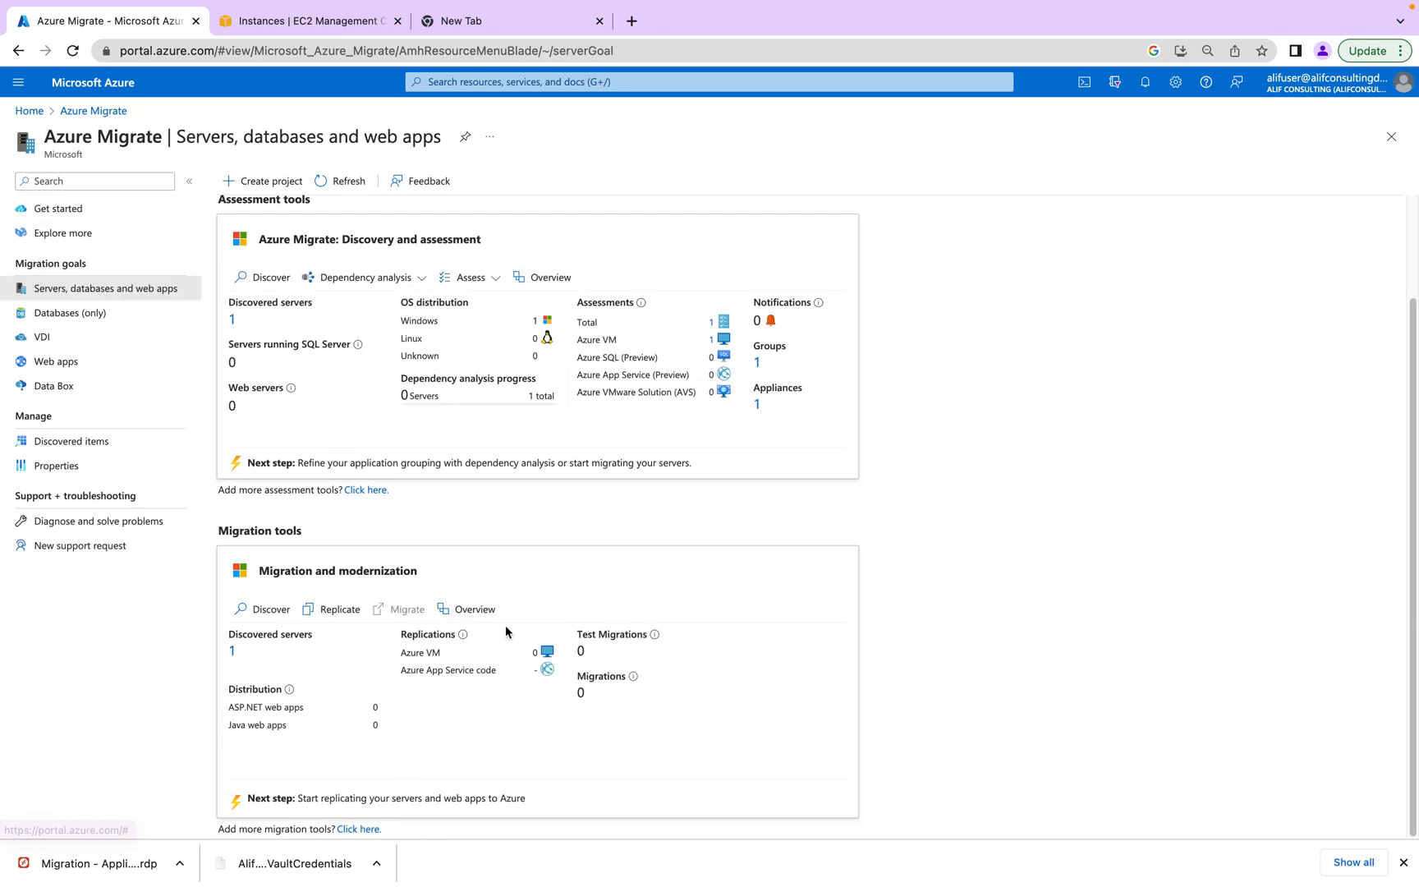
click(469, 607)
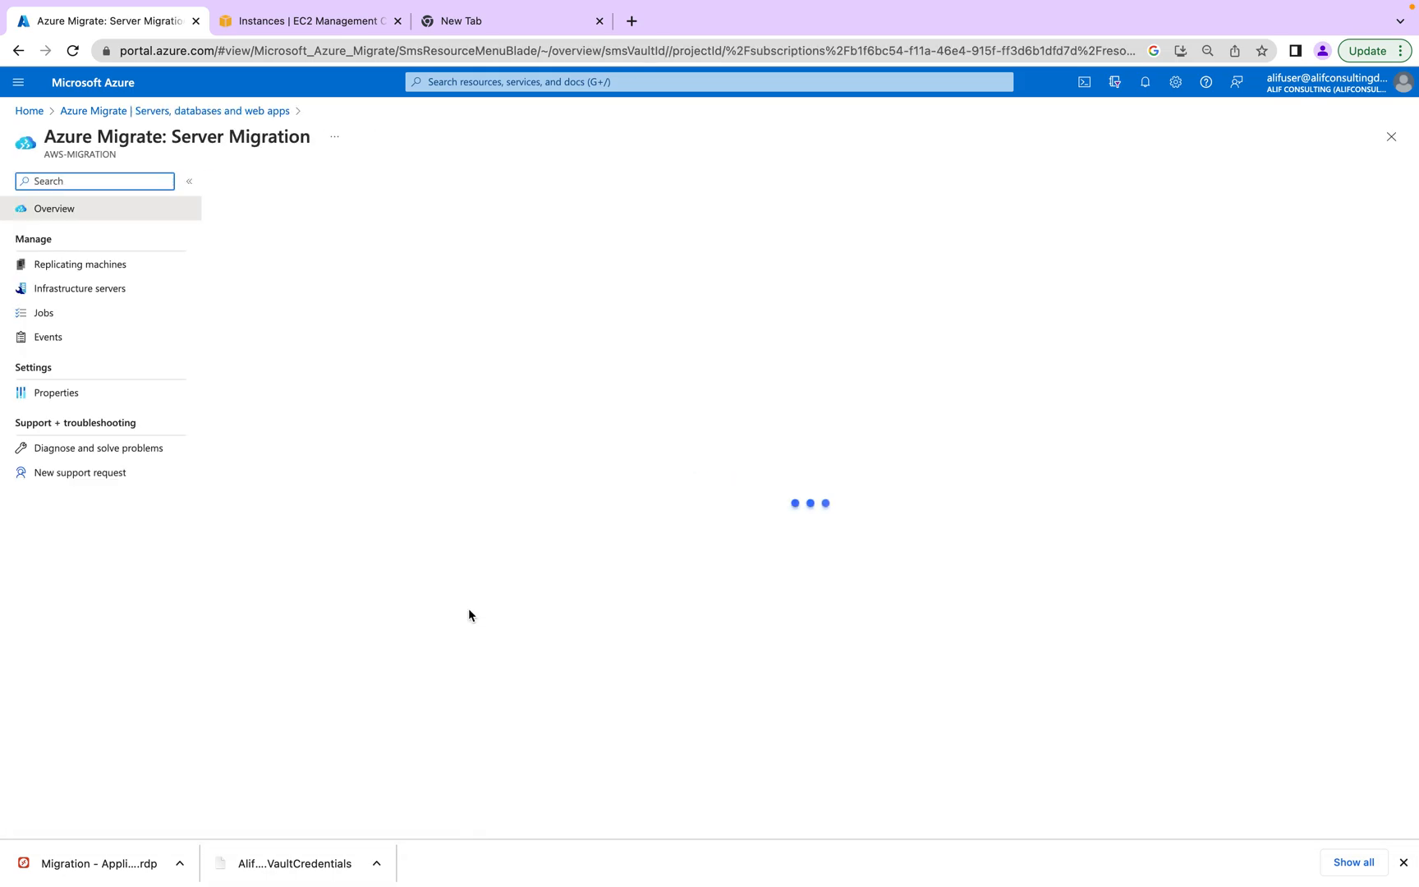
click(227, 115)
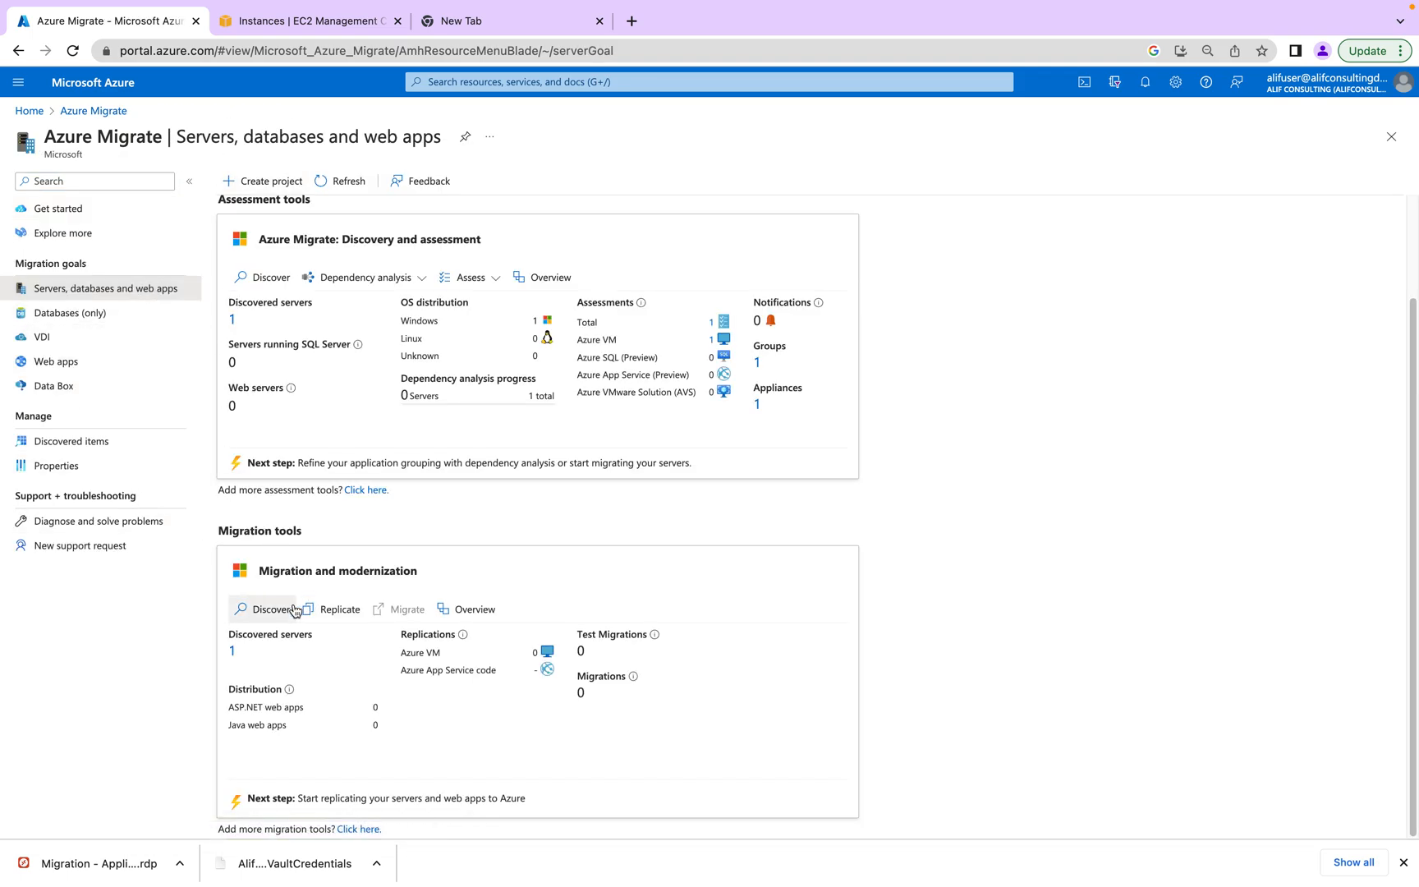
click(332, 609)
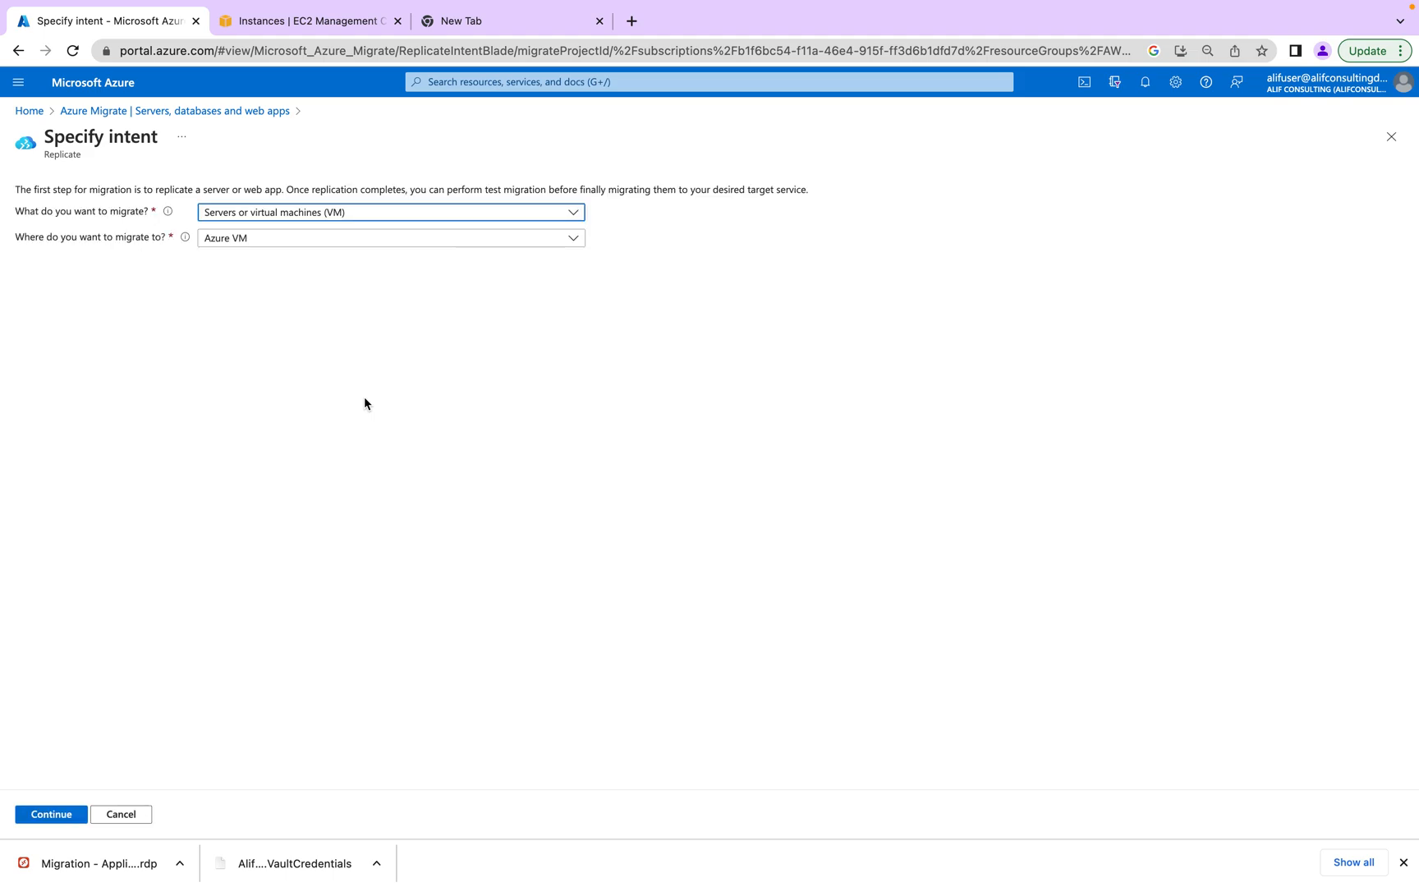
click(36, 112)
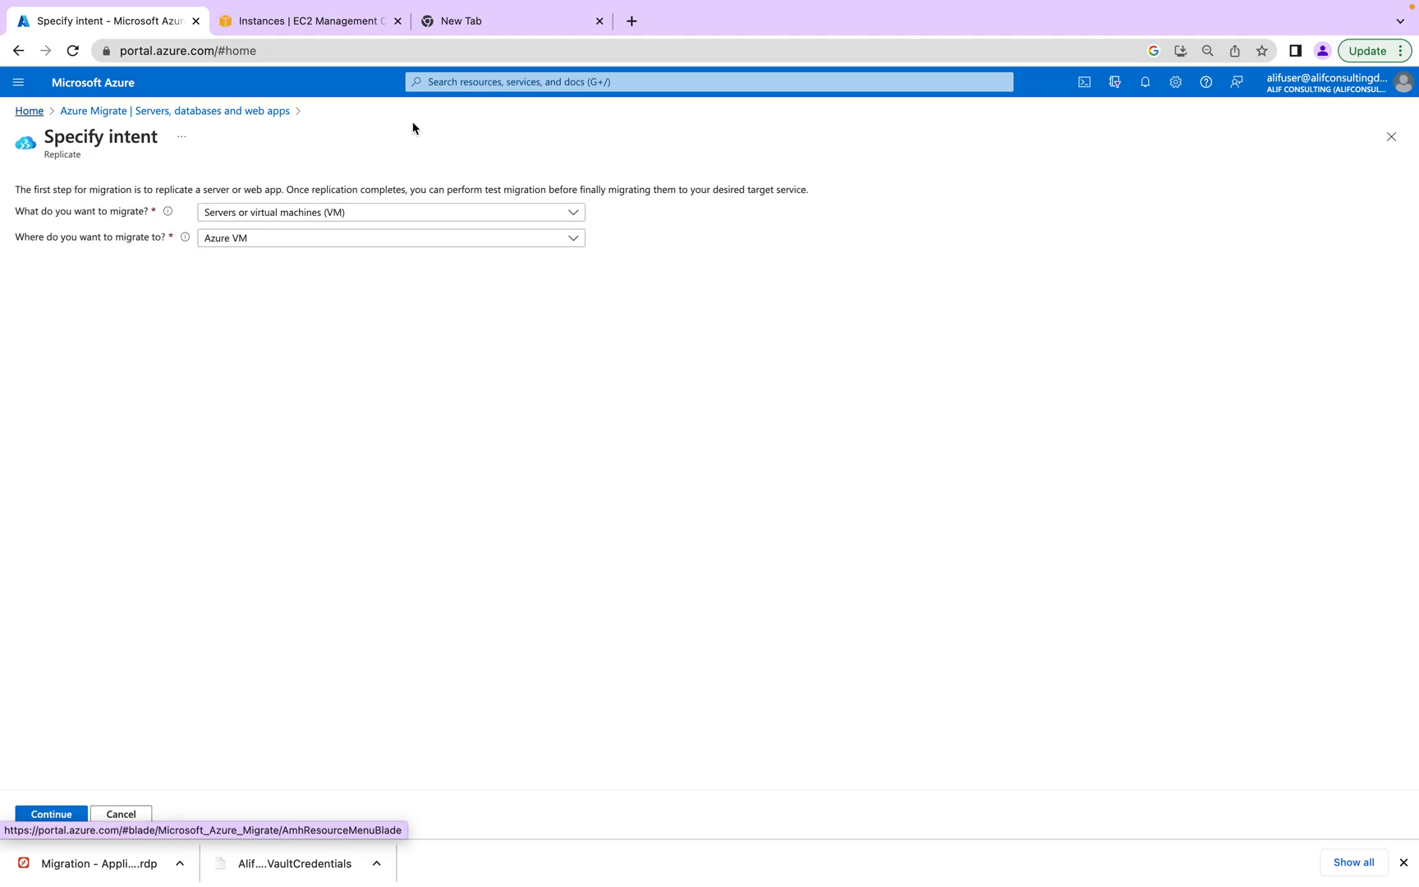
- Search 'reco' and open the Recovery Services vaults list
click(528, 85)
text(er)
key(BackSpace)
key(BackSpace)
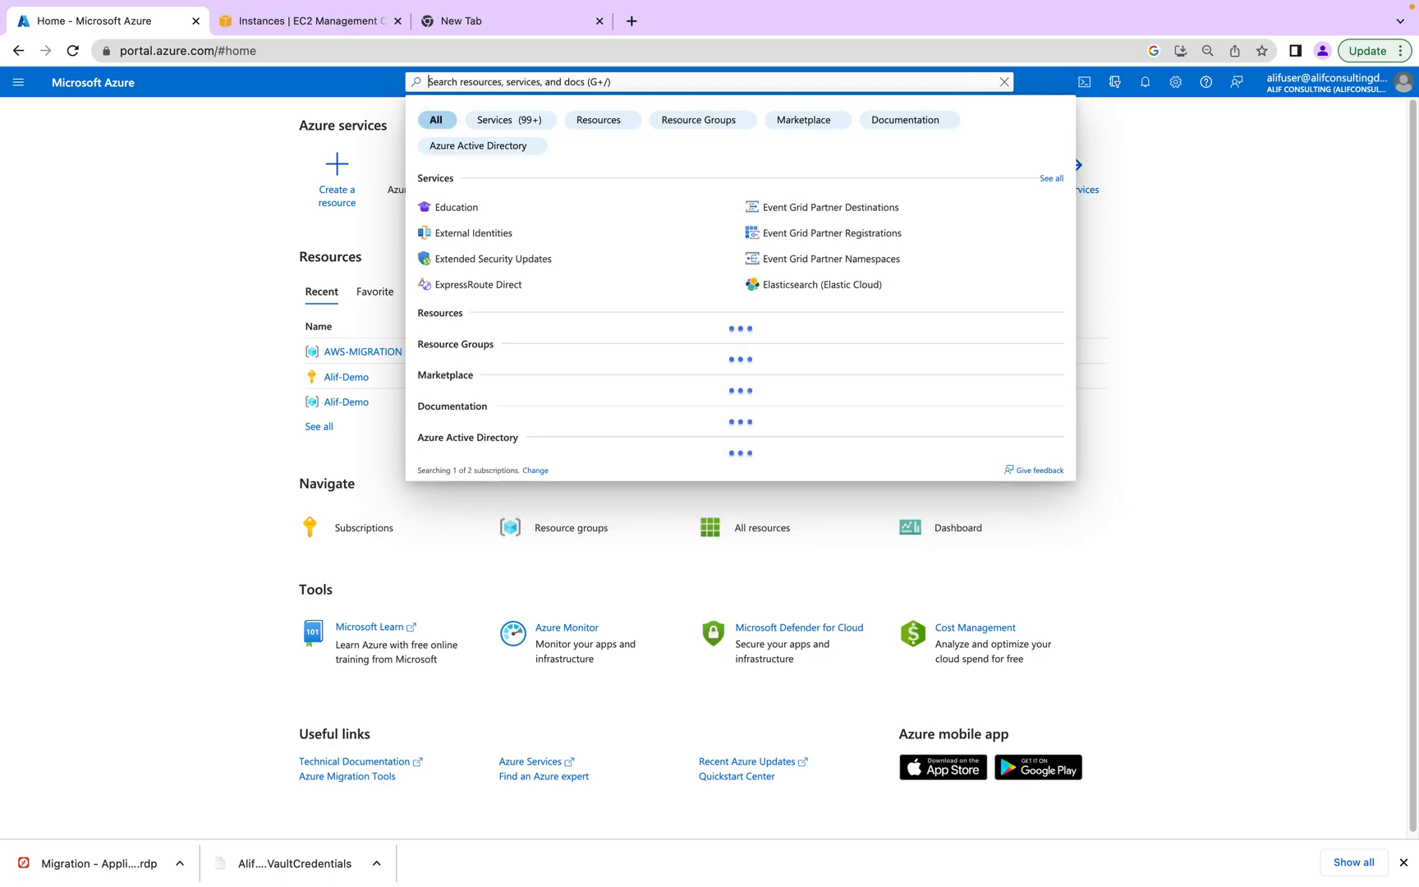
text(reco)
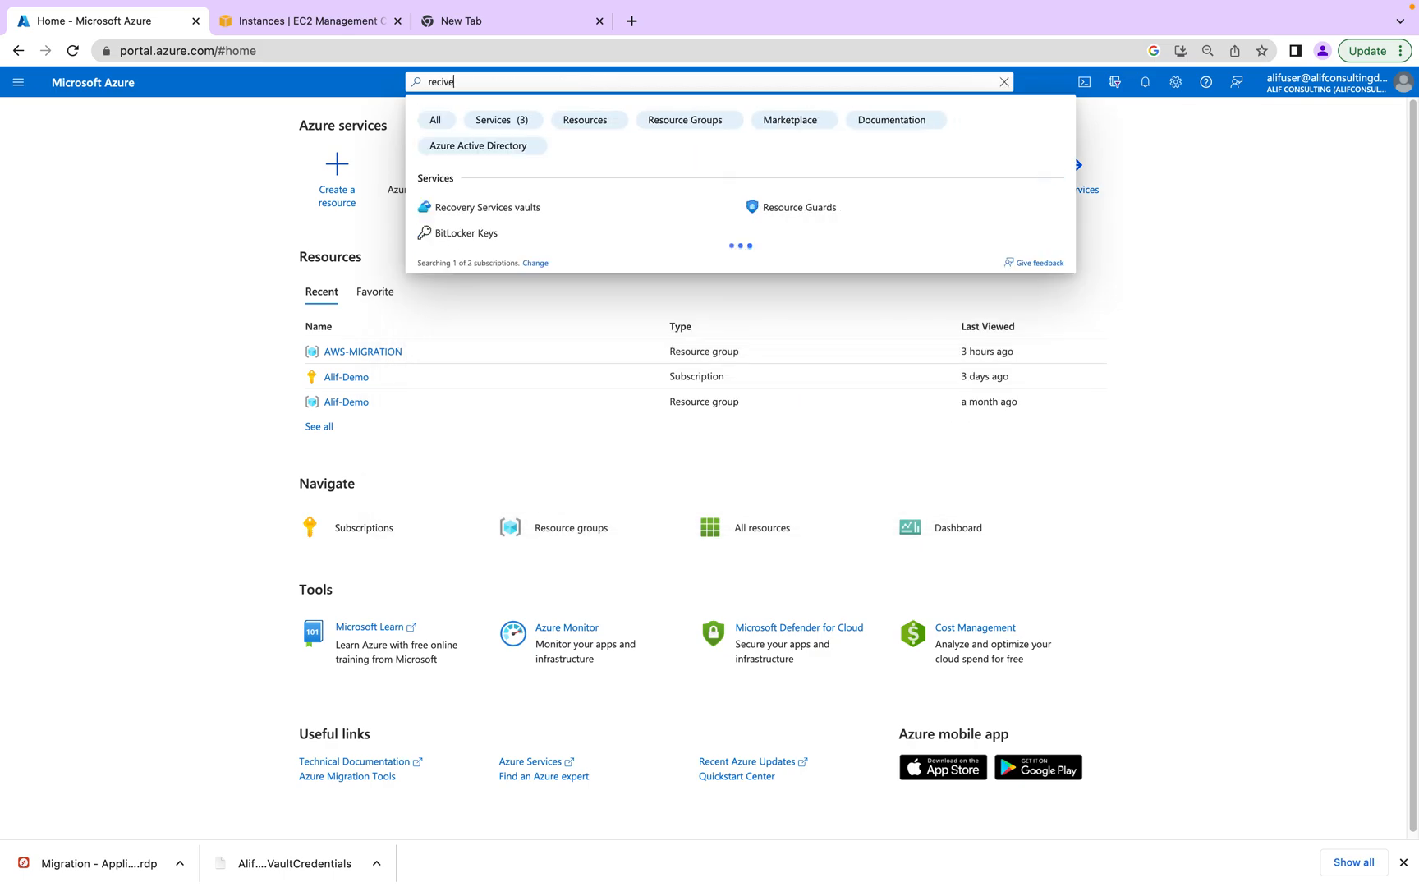
click(520, 207)
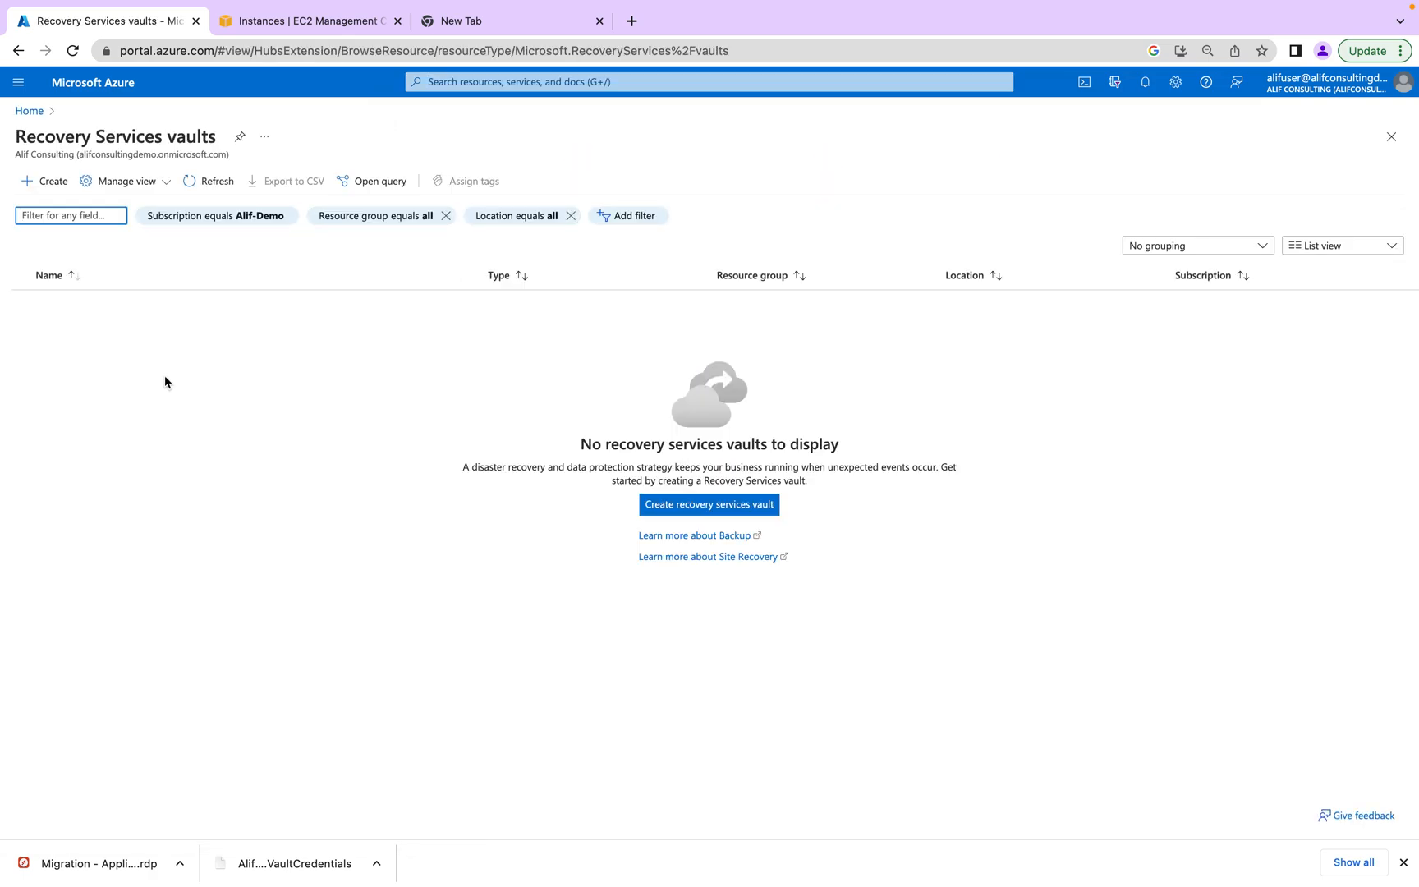
- Filter vaults to Azure Pass - Sponsorship, open the migrate vault and its Replicated items
click(210, 183)
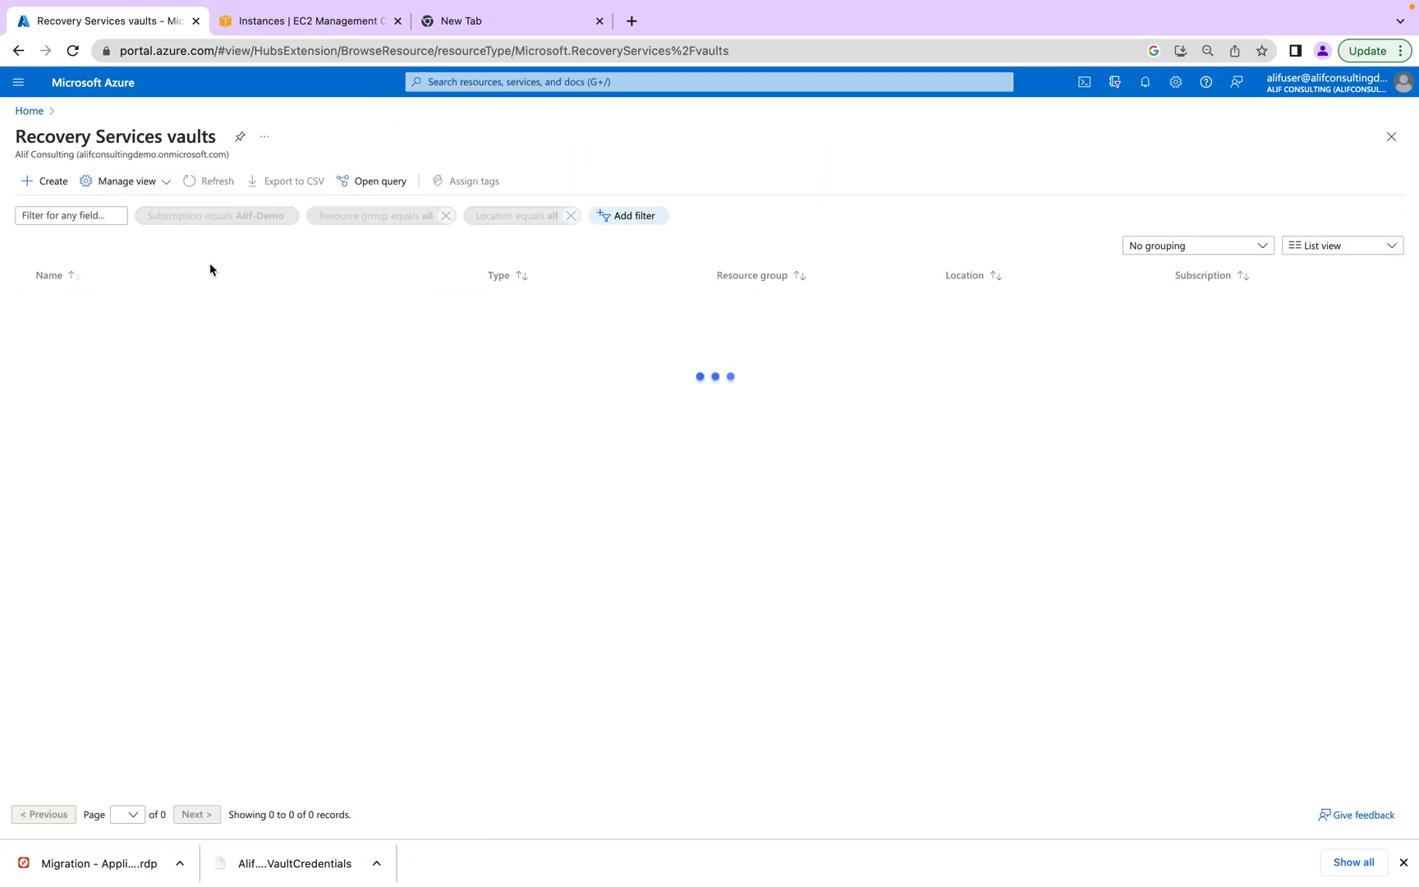
click(209, 215)
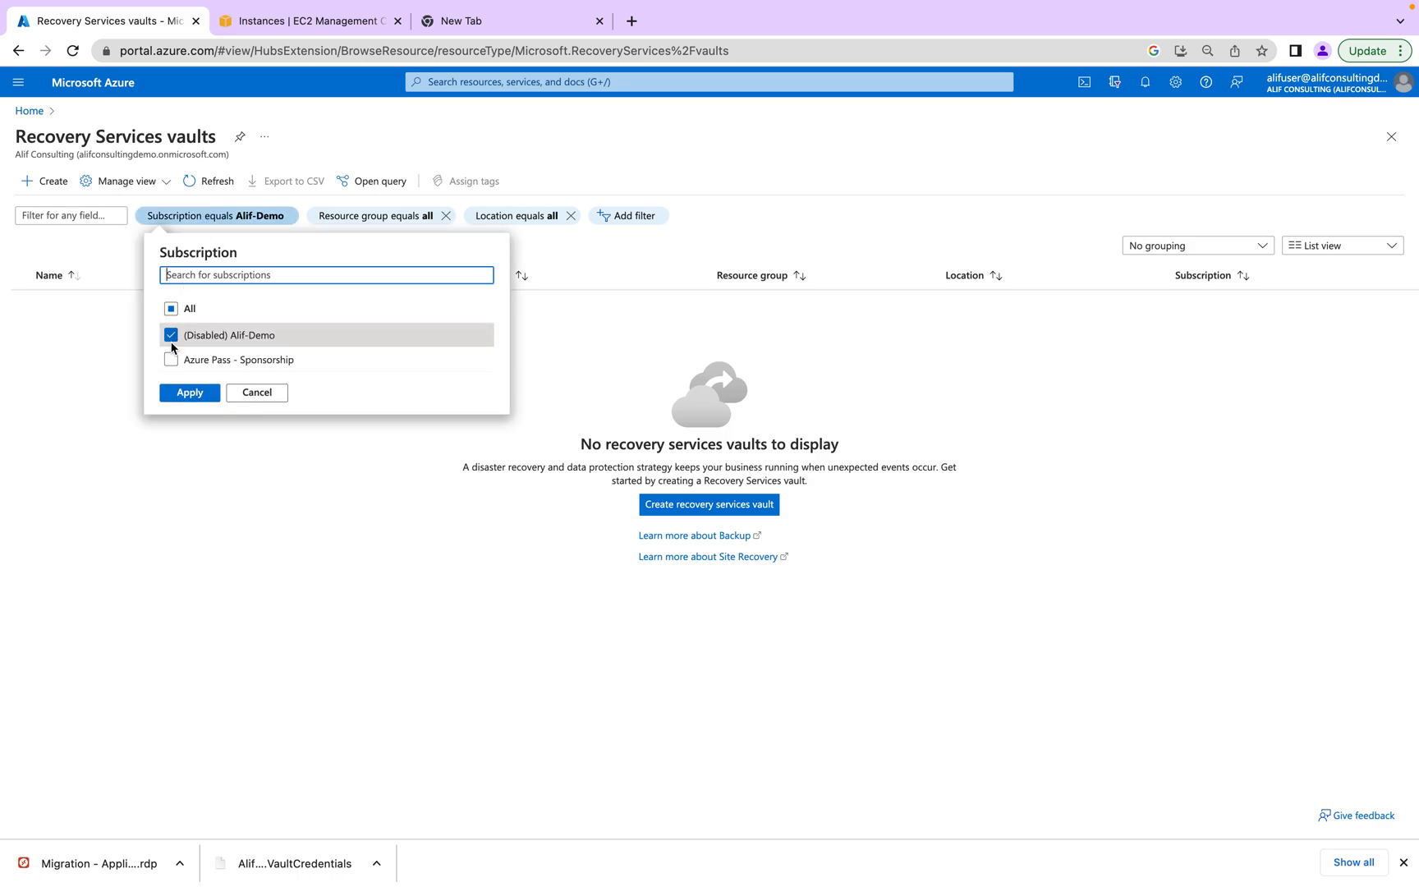
click(171, 335)
click(171, 360)
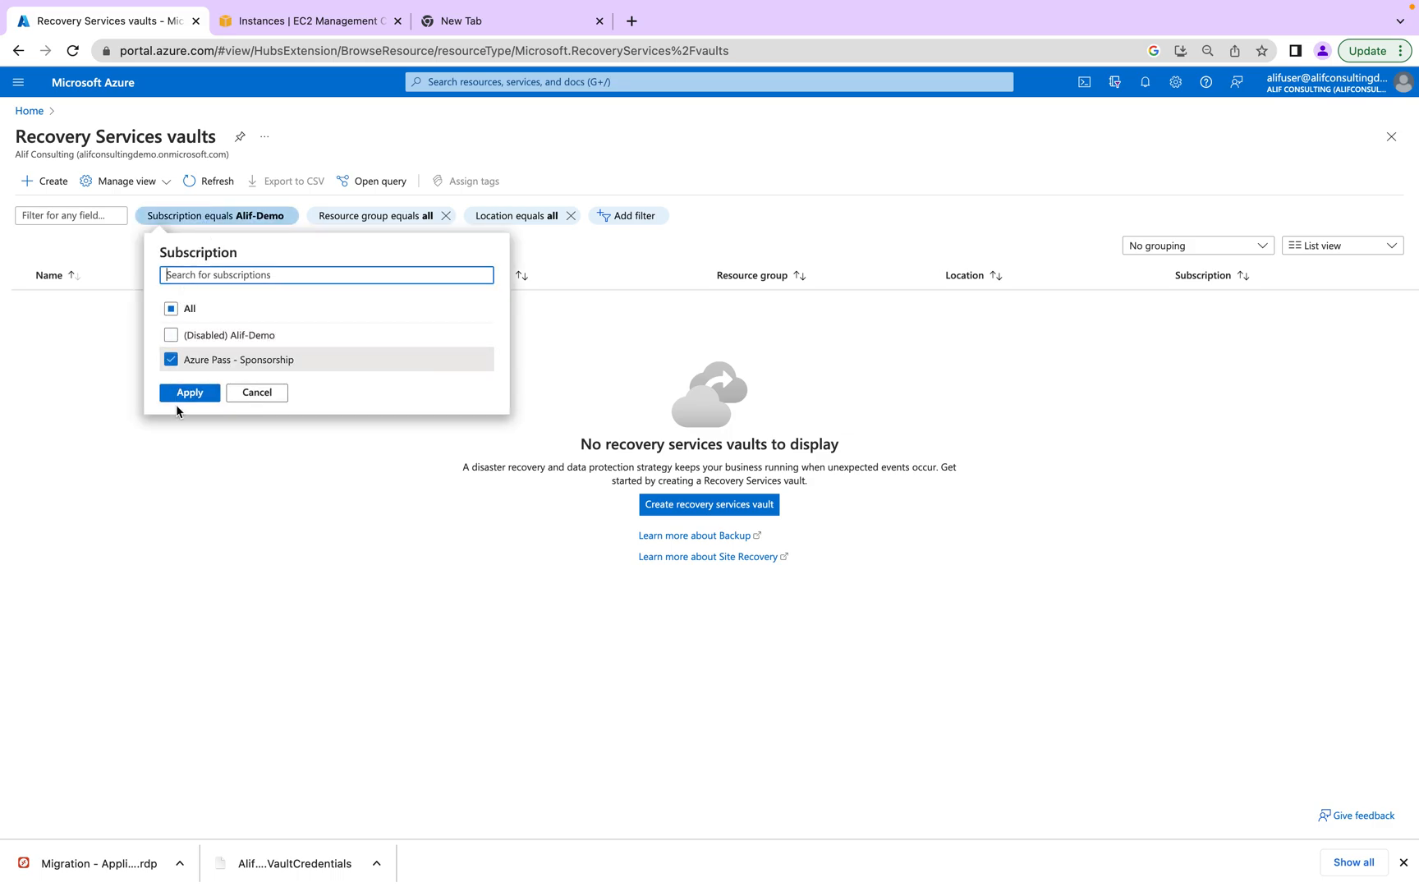
click(183, 394)
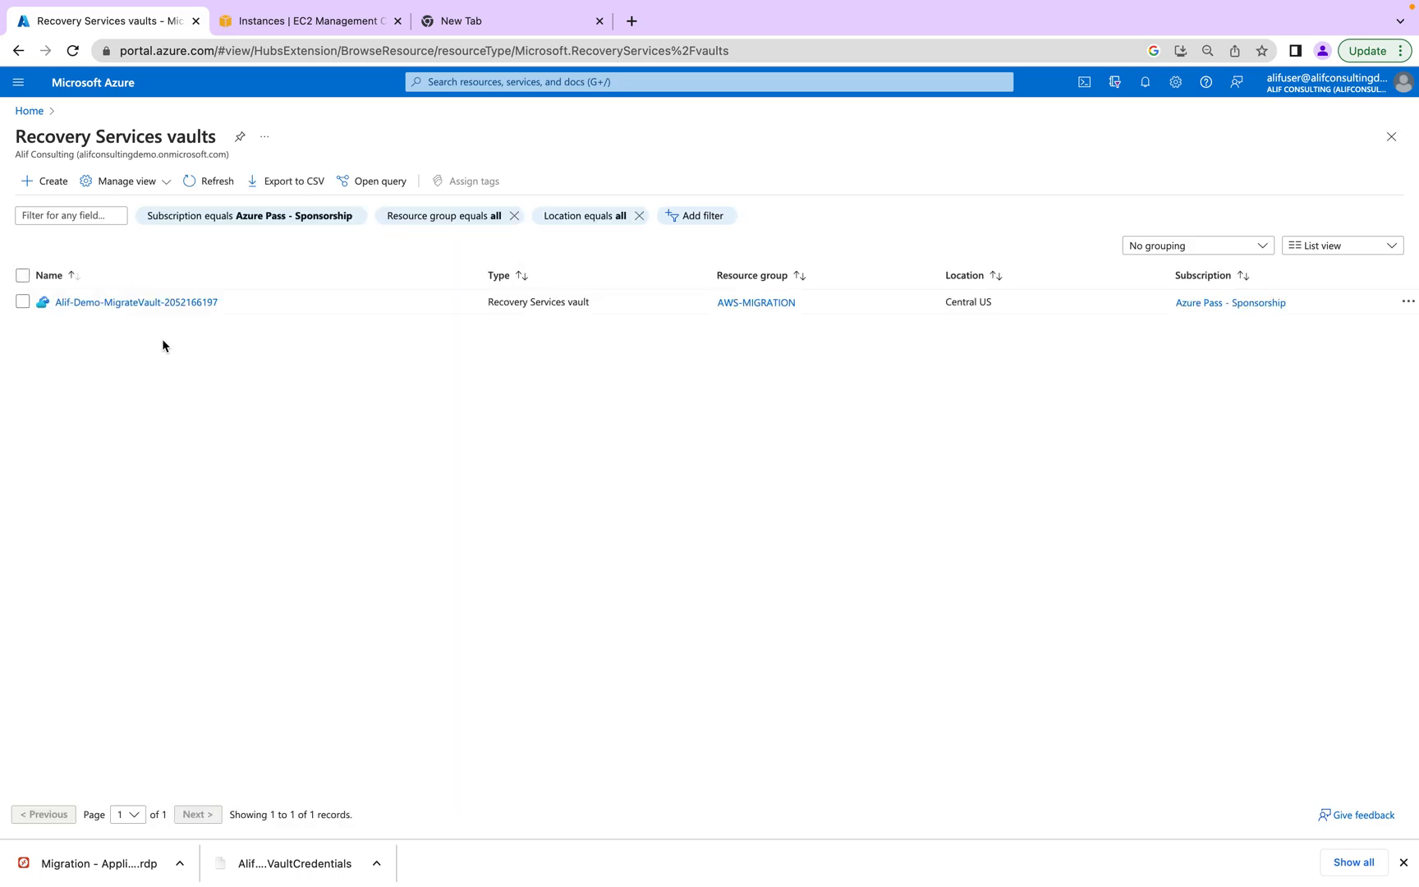
click(161, 301)
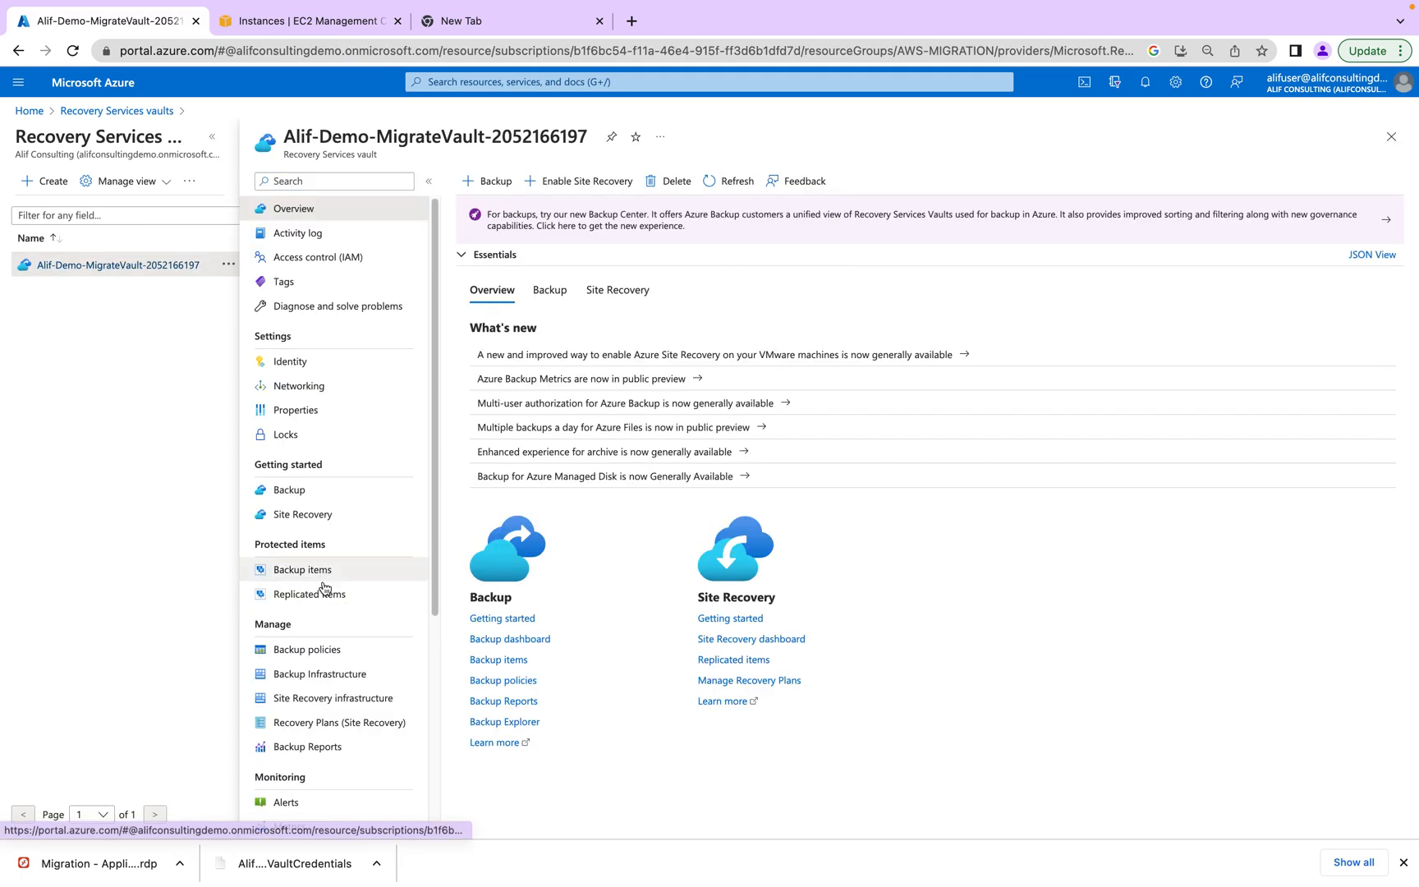
scroll(327, 592, down, 3)
click(334, 474)
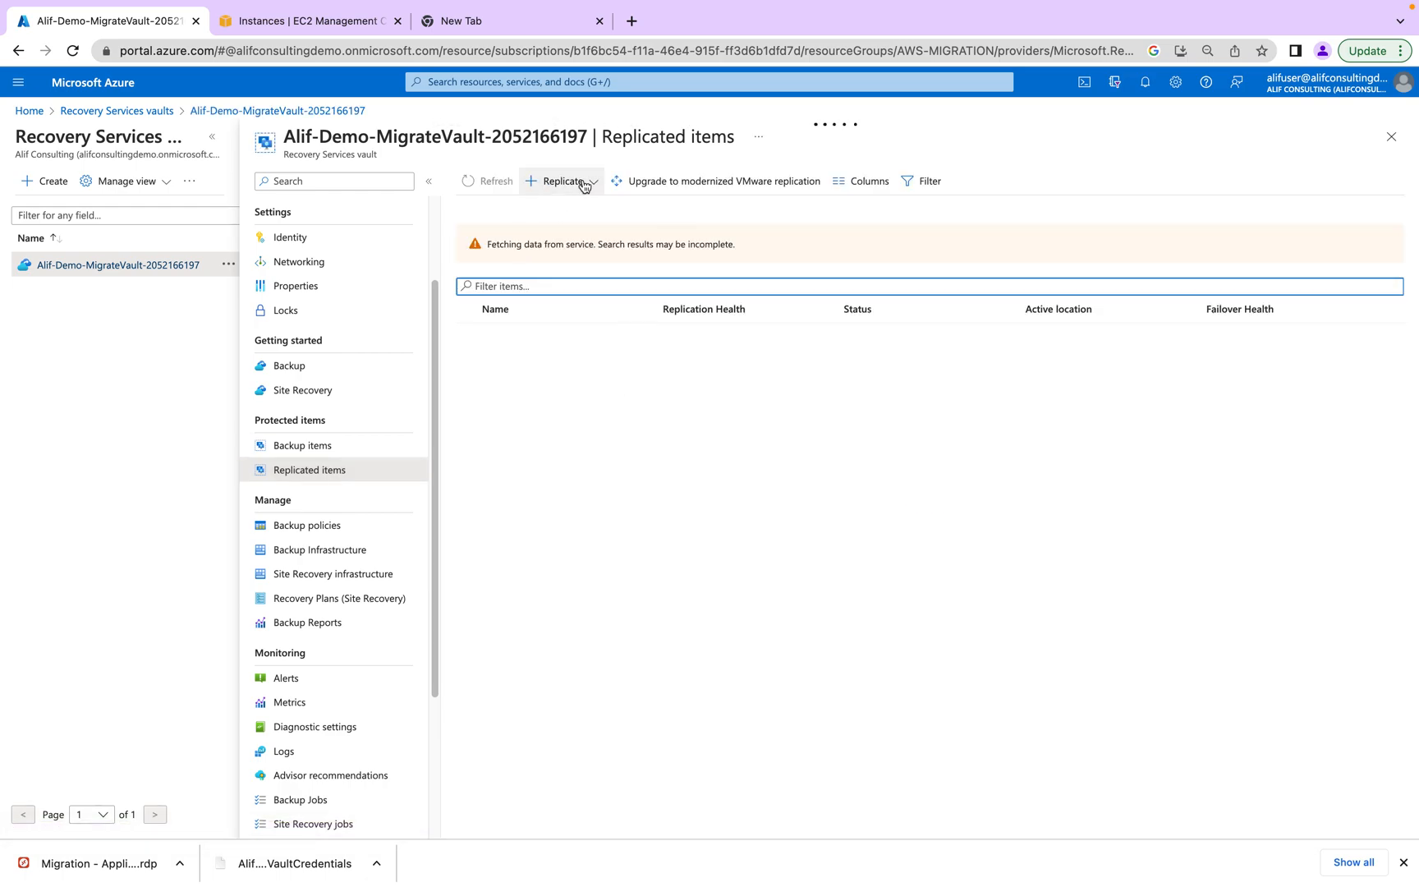
click(584, 183)
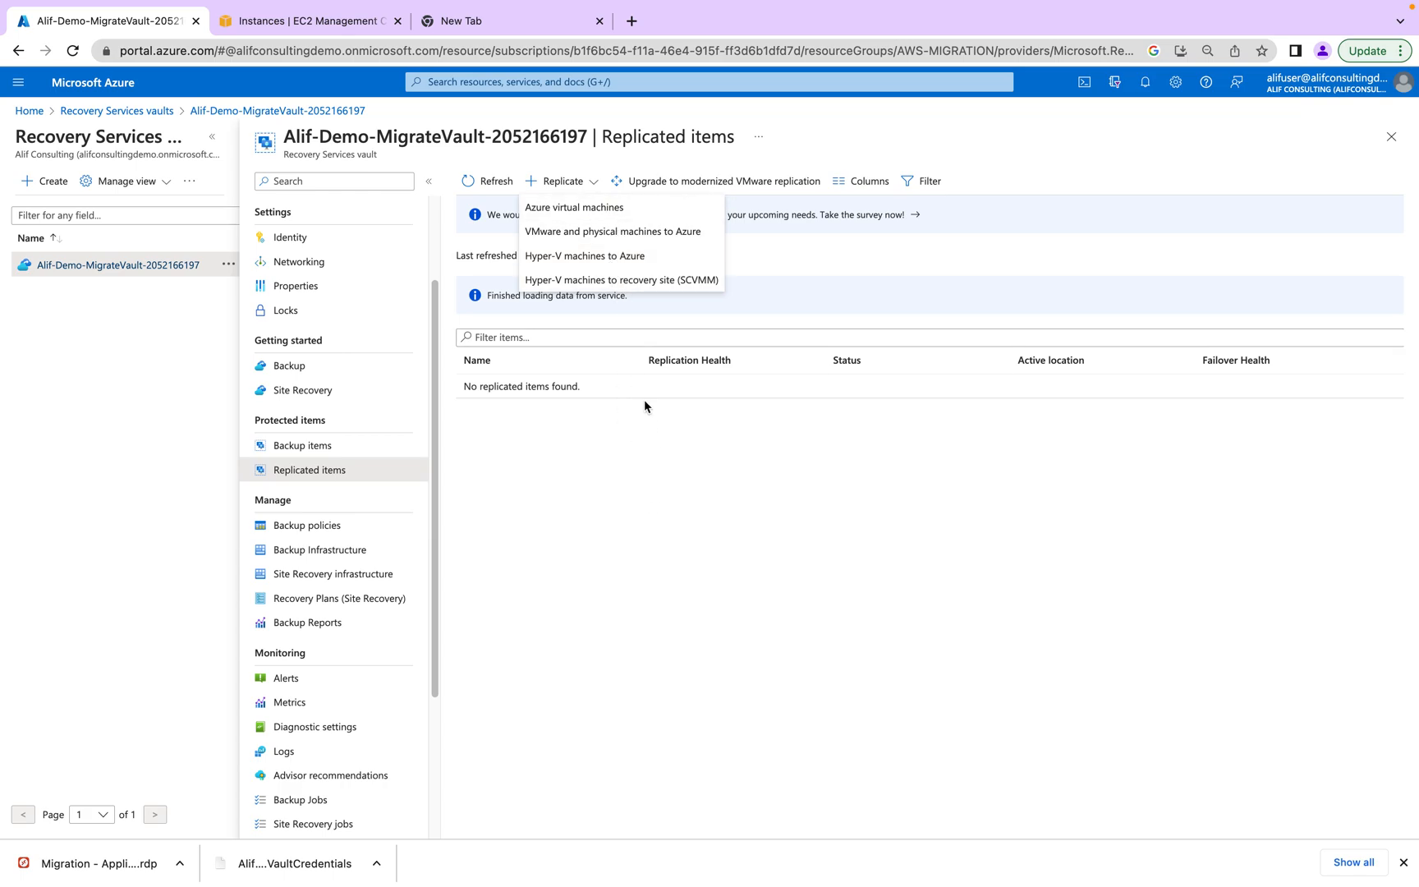
click(636, 256)
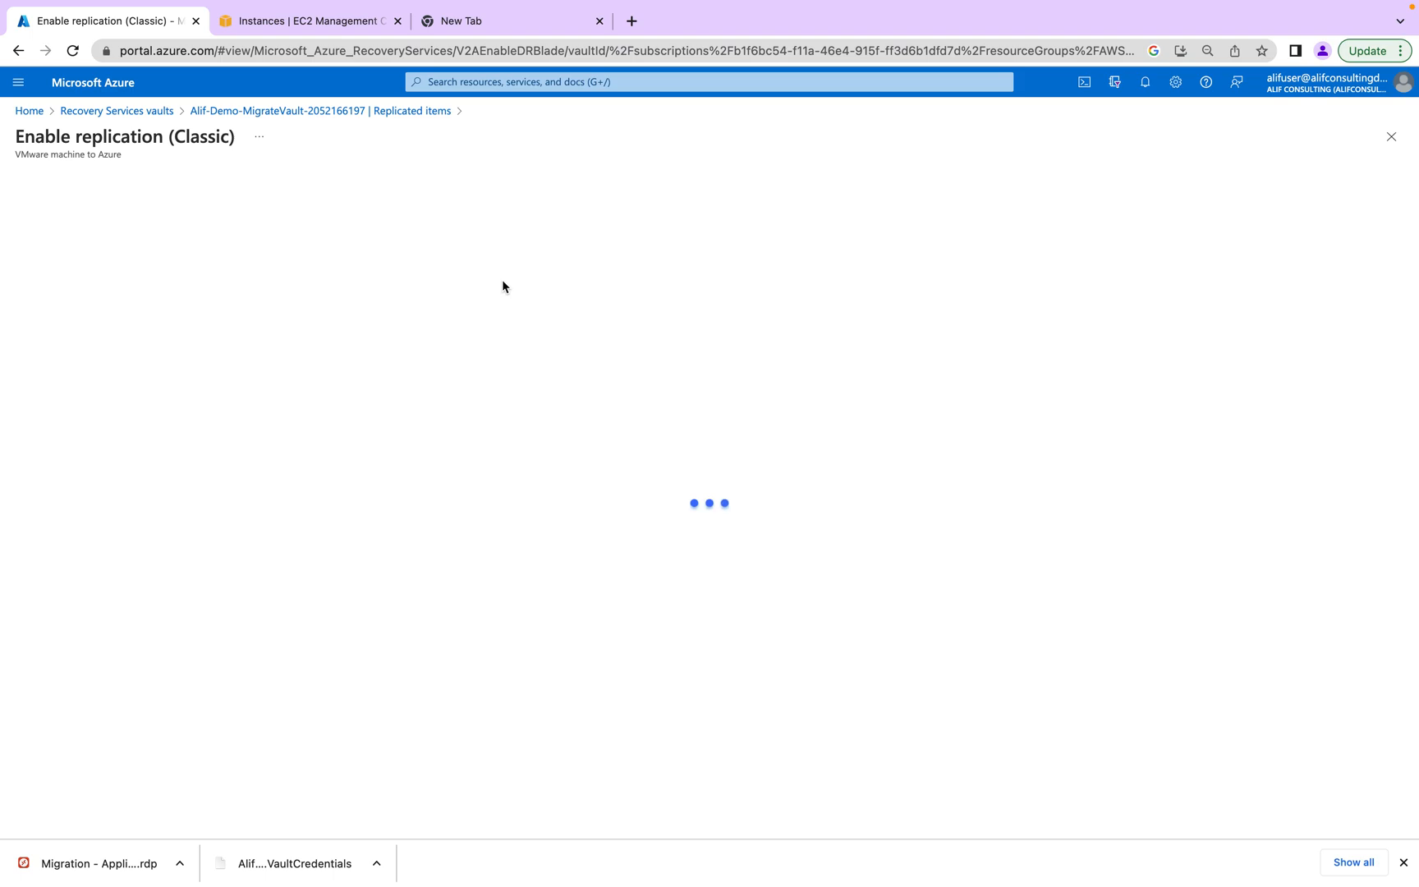
click(358, 111)
scroll(381, 625, down, 3)
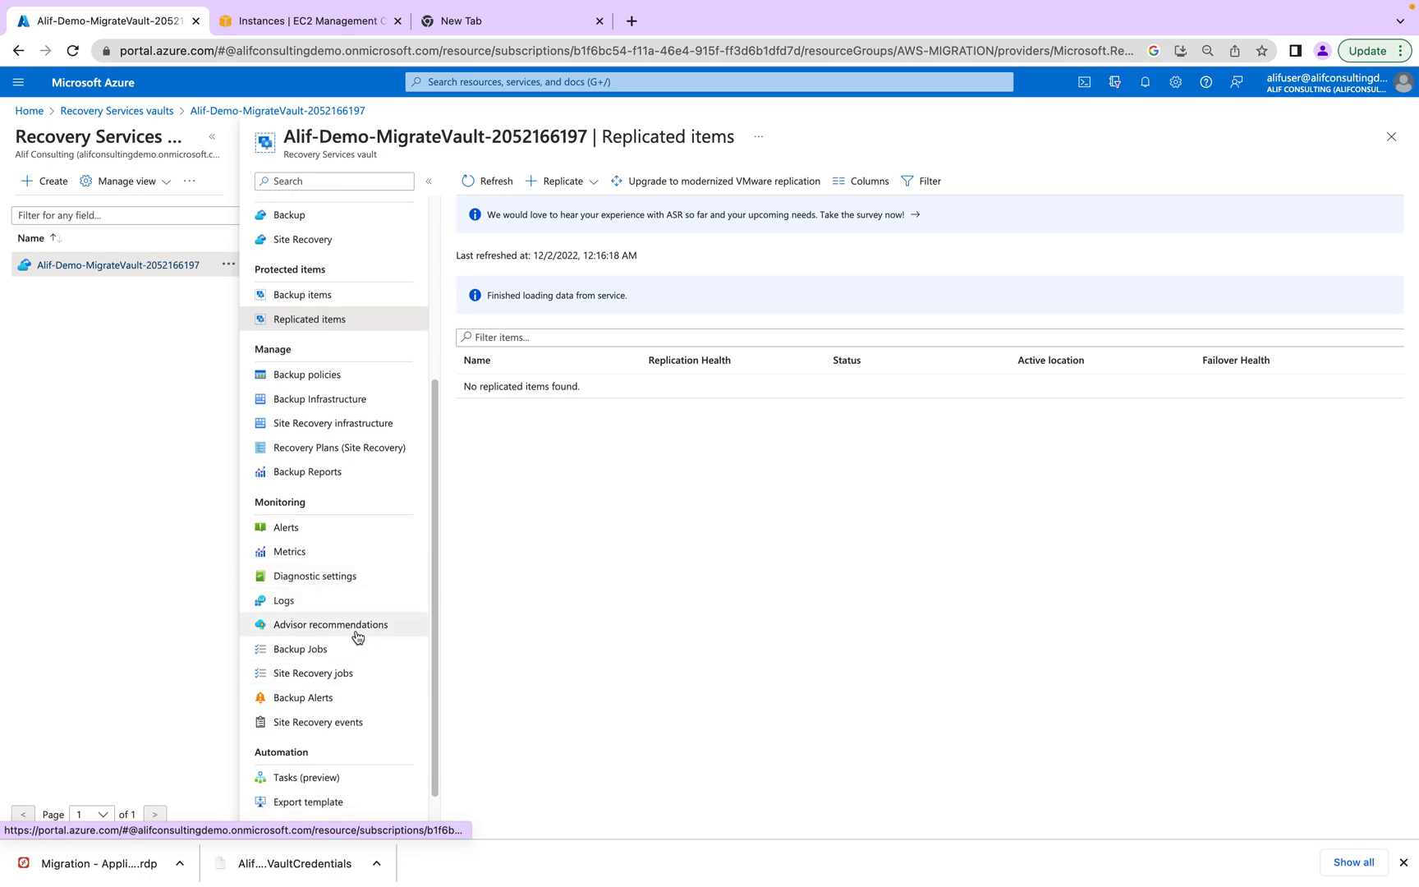
- Open Site Recovery infrastructure > Configuration Servers (Classic) and view EC2AMAZ-S12EPQR's details
click(350, 425)
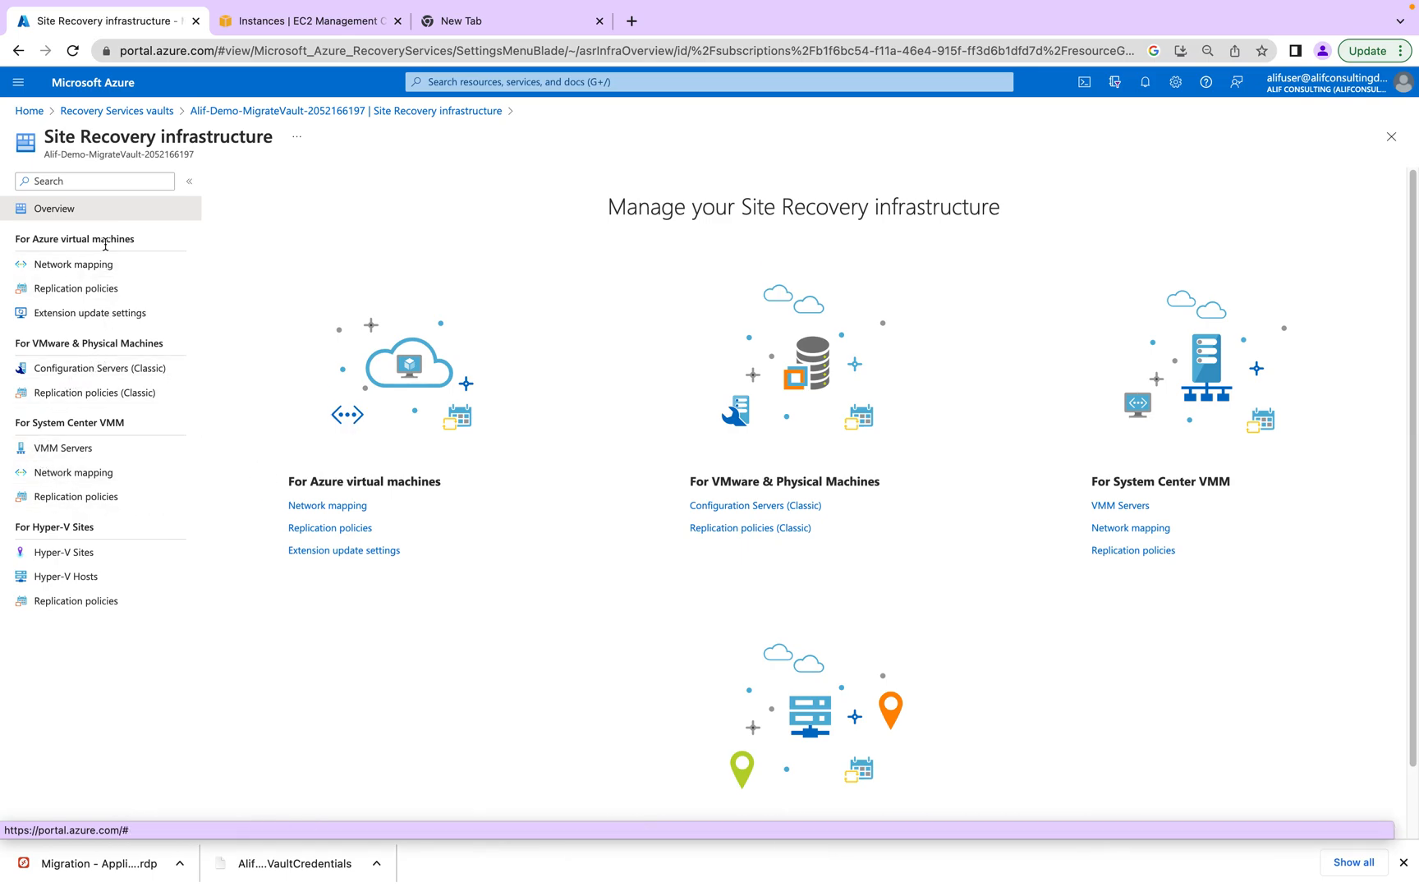
click(114, 371)
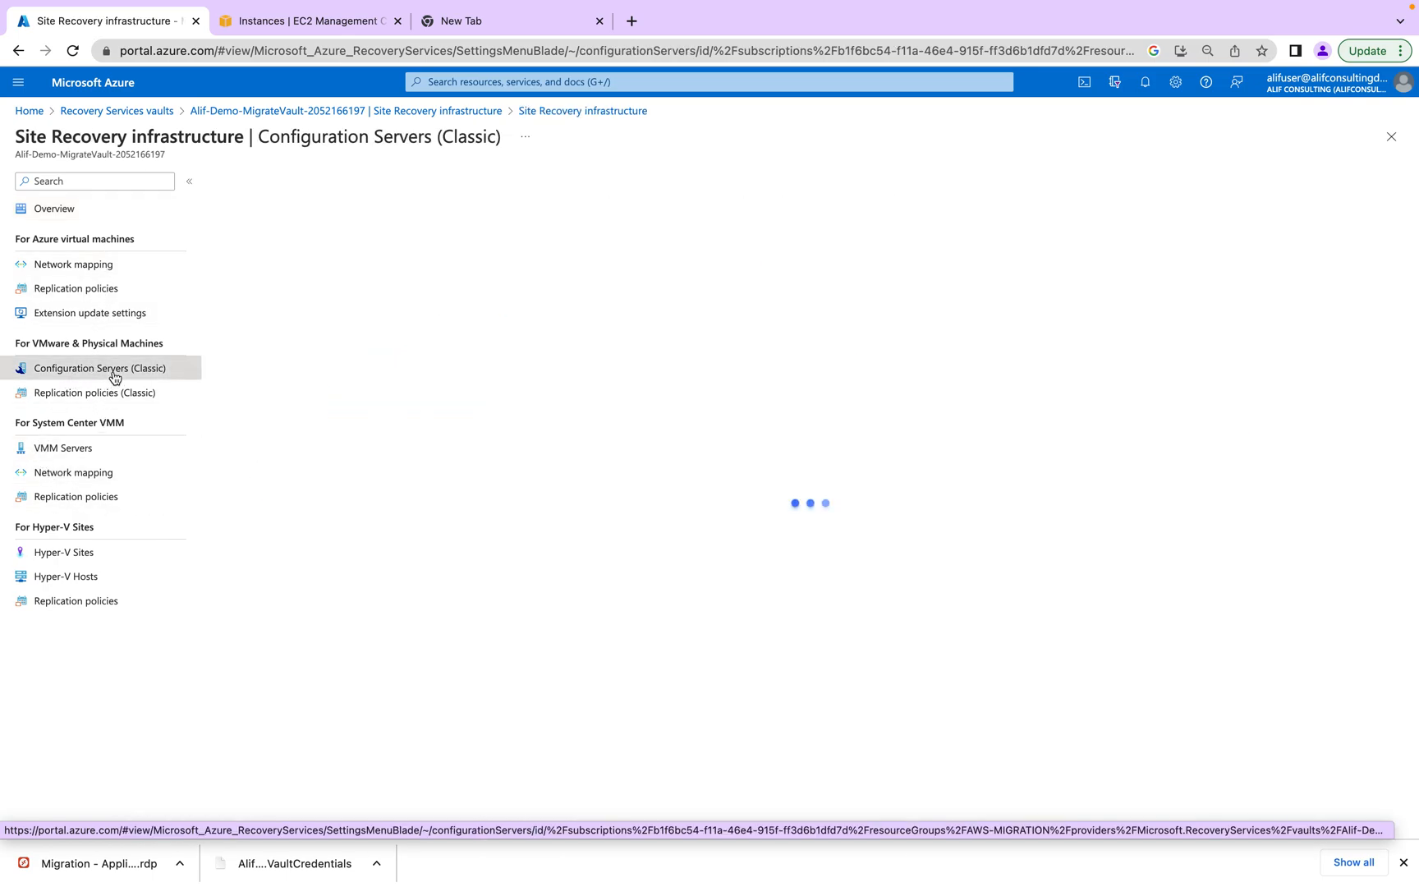
click(324, 328)
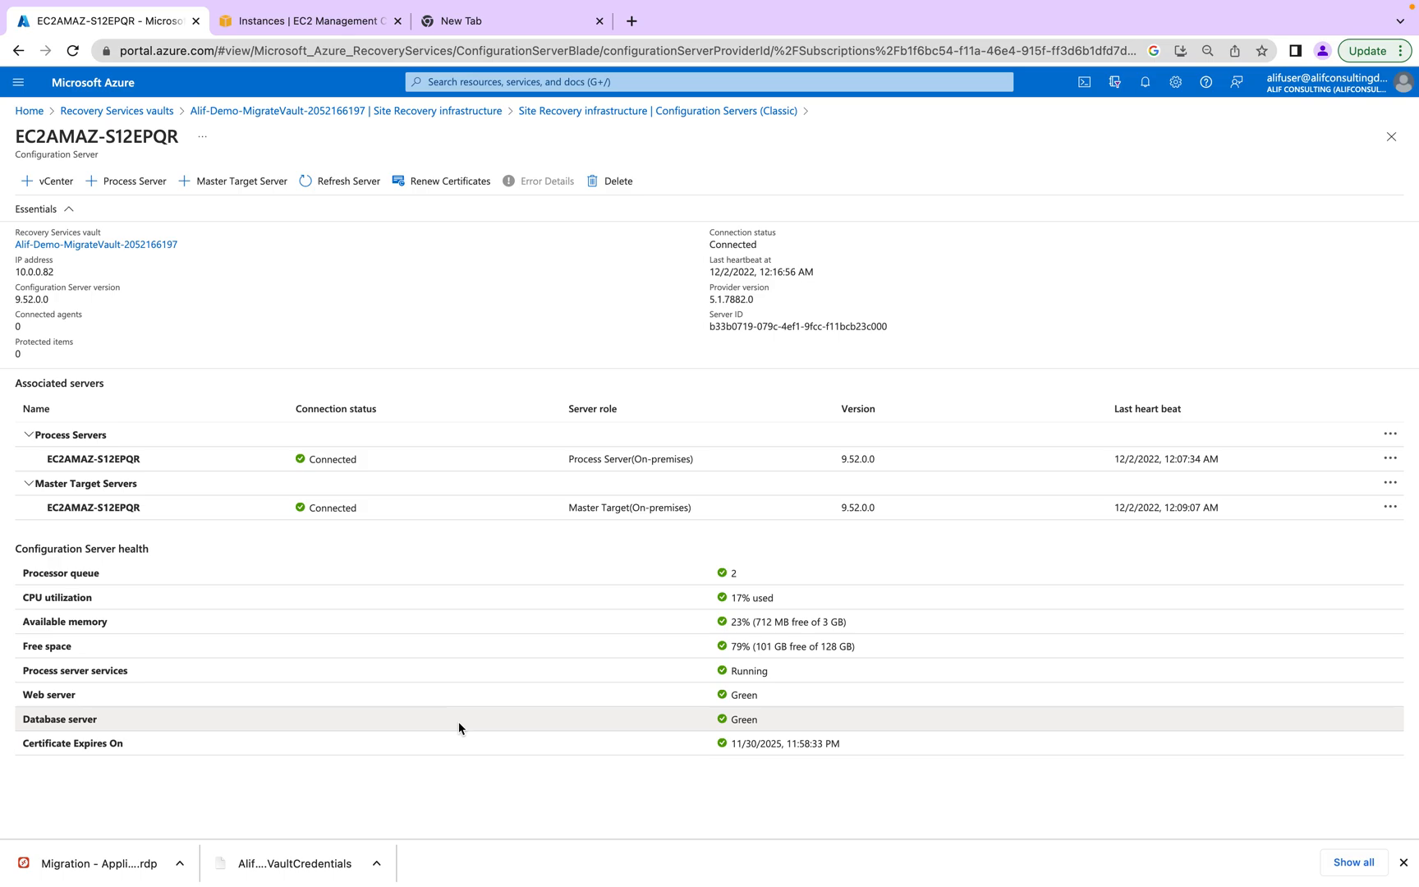
key(super+Tab)
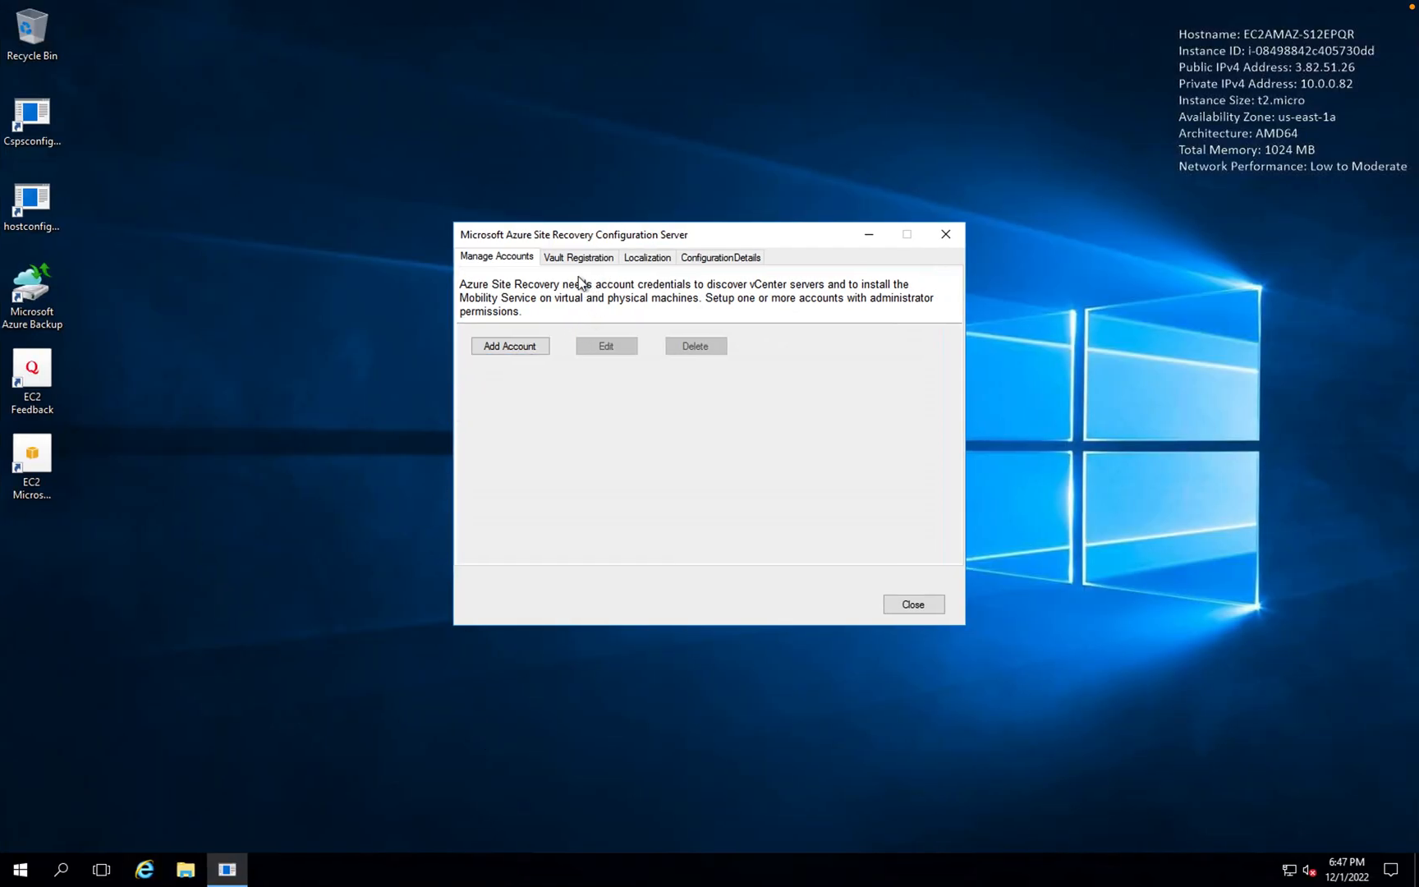
- Look through the Configuration Server tool's Vault Registration, Localization and connection tabs
click(519, 347)
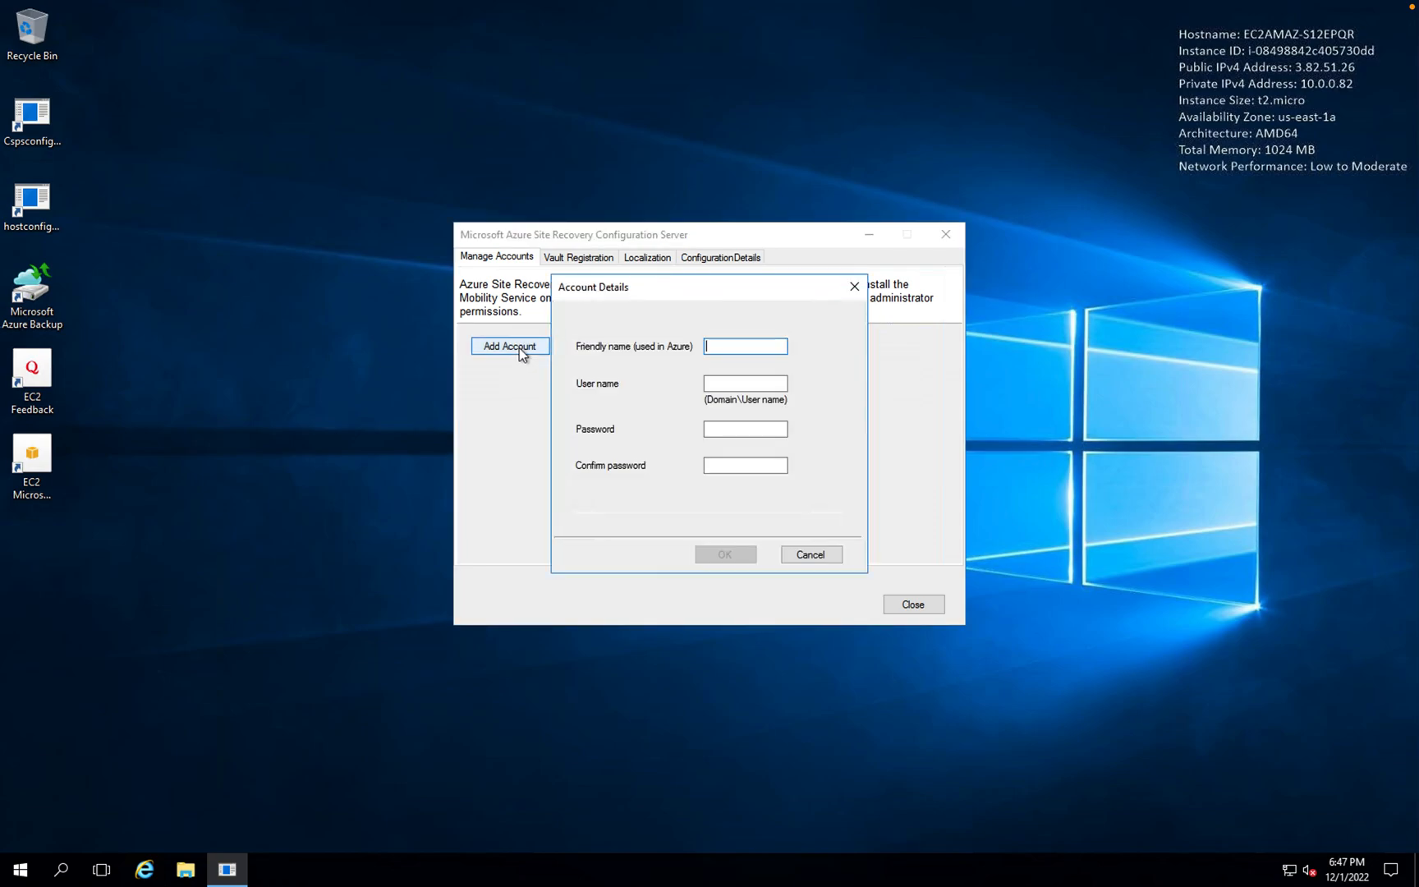
click(854, 287)
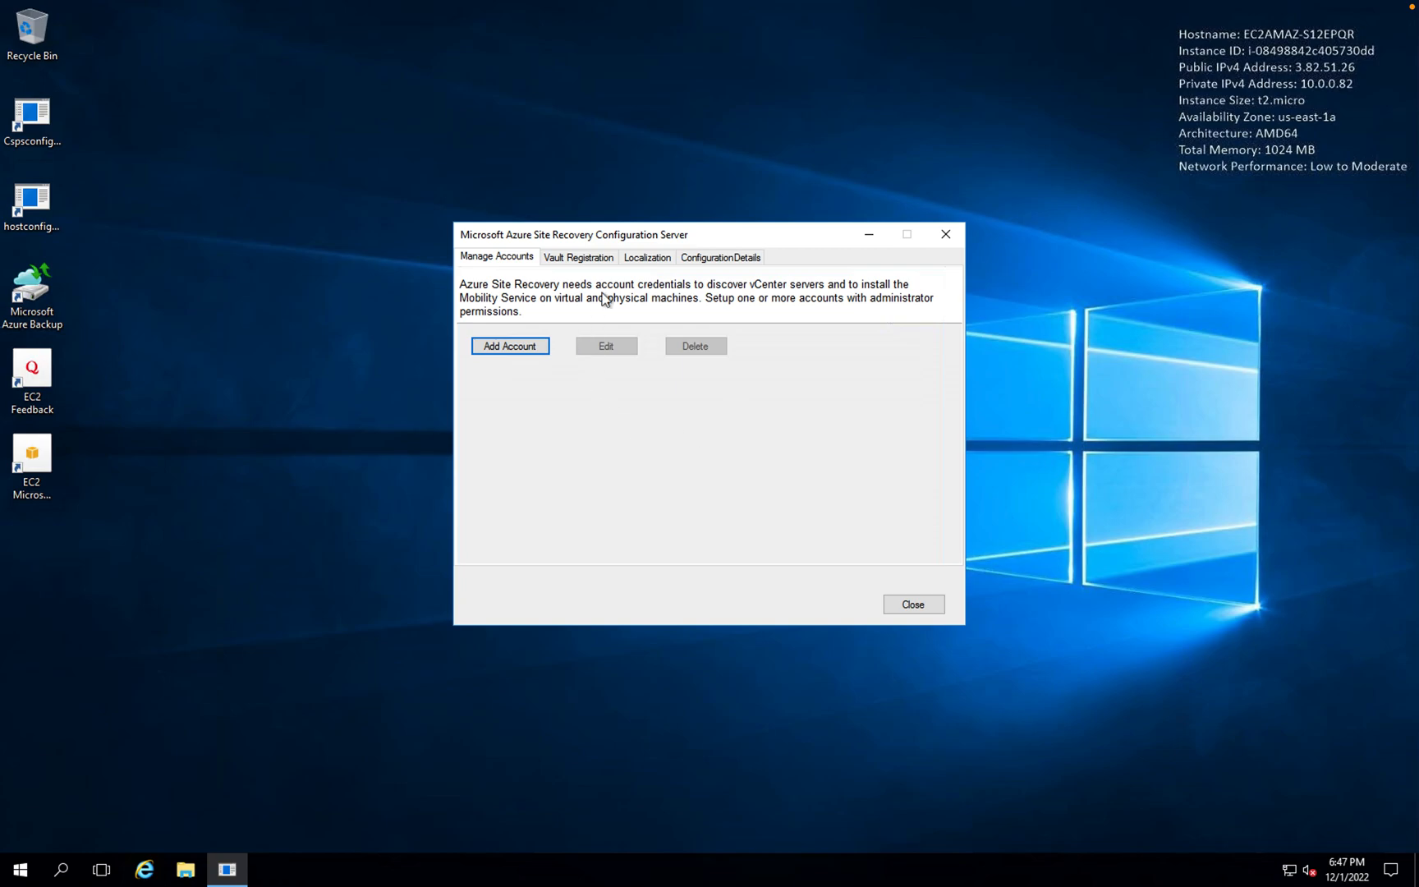
click(581, 257)
click(653, 258)
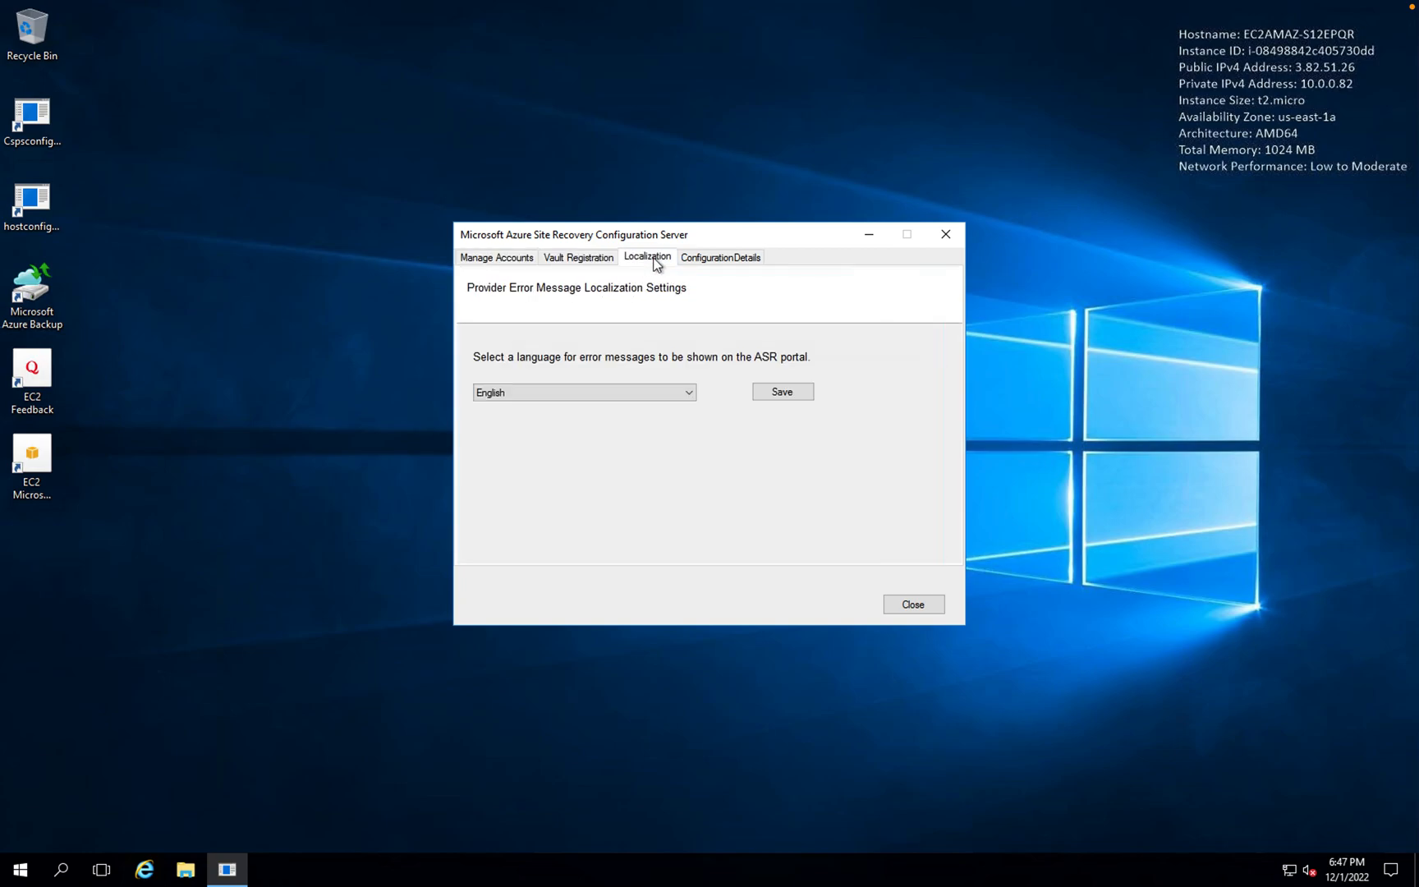
click(727, 262)
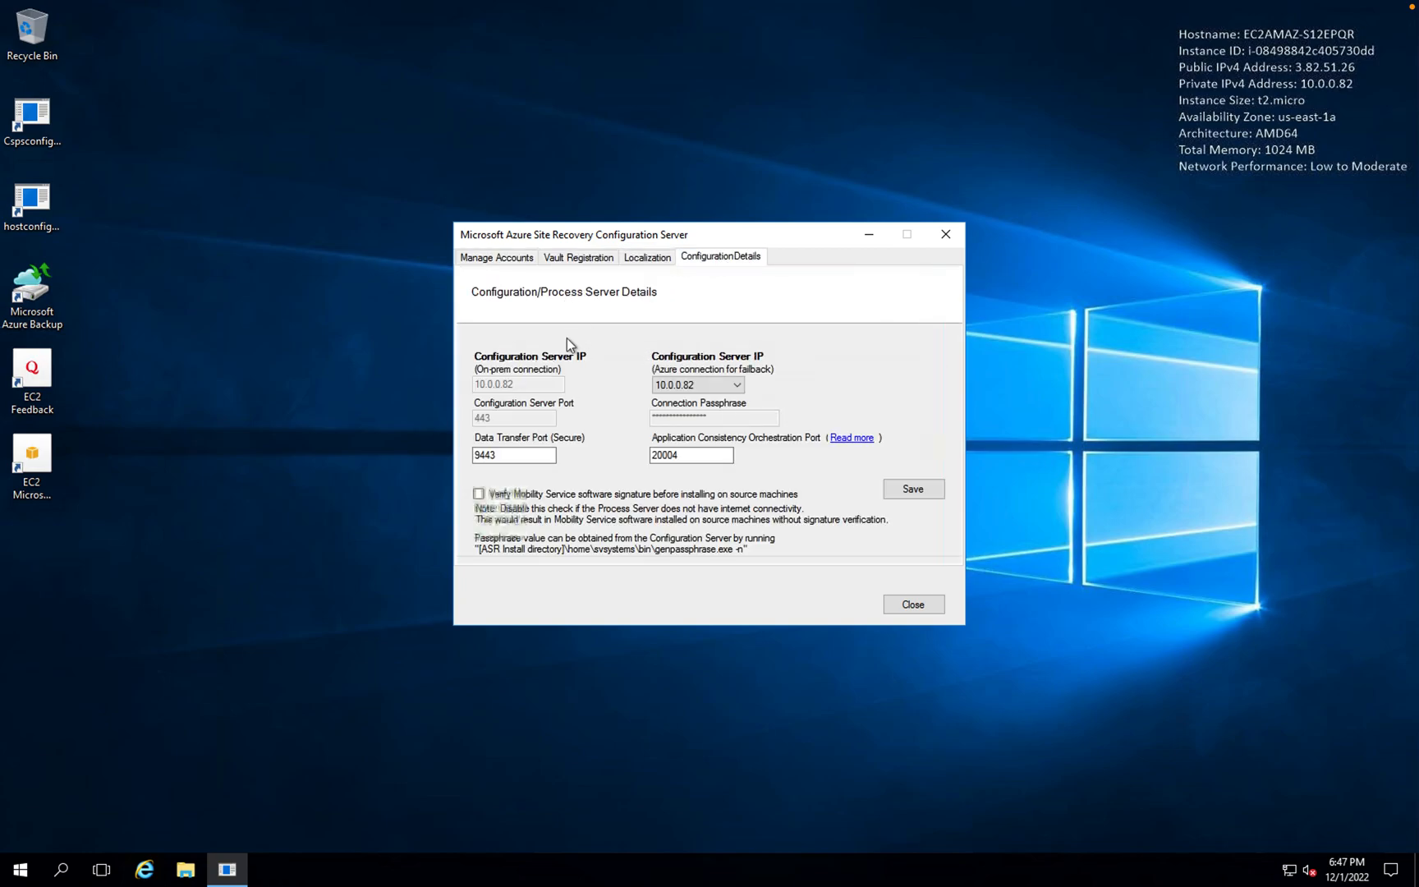
click(503, 262)
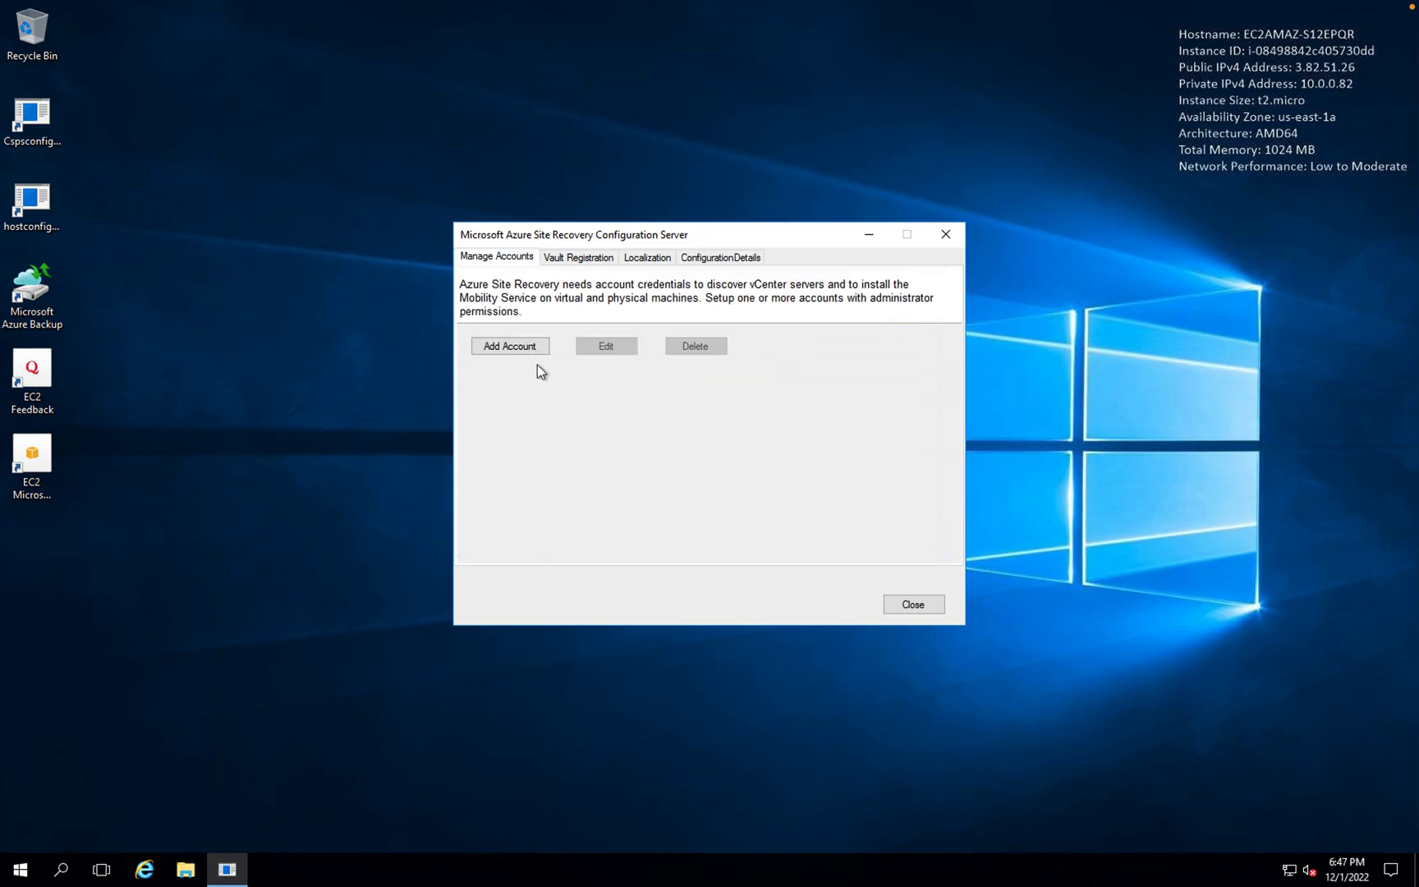
- Add an account with friendly name DemoVM, then go fetch credentials from the EC2 page
click(528, 345)
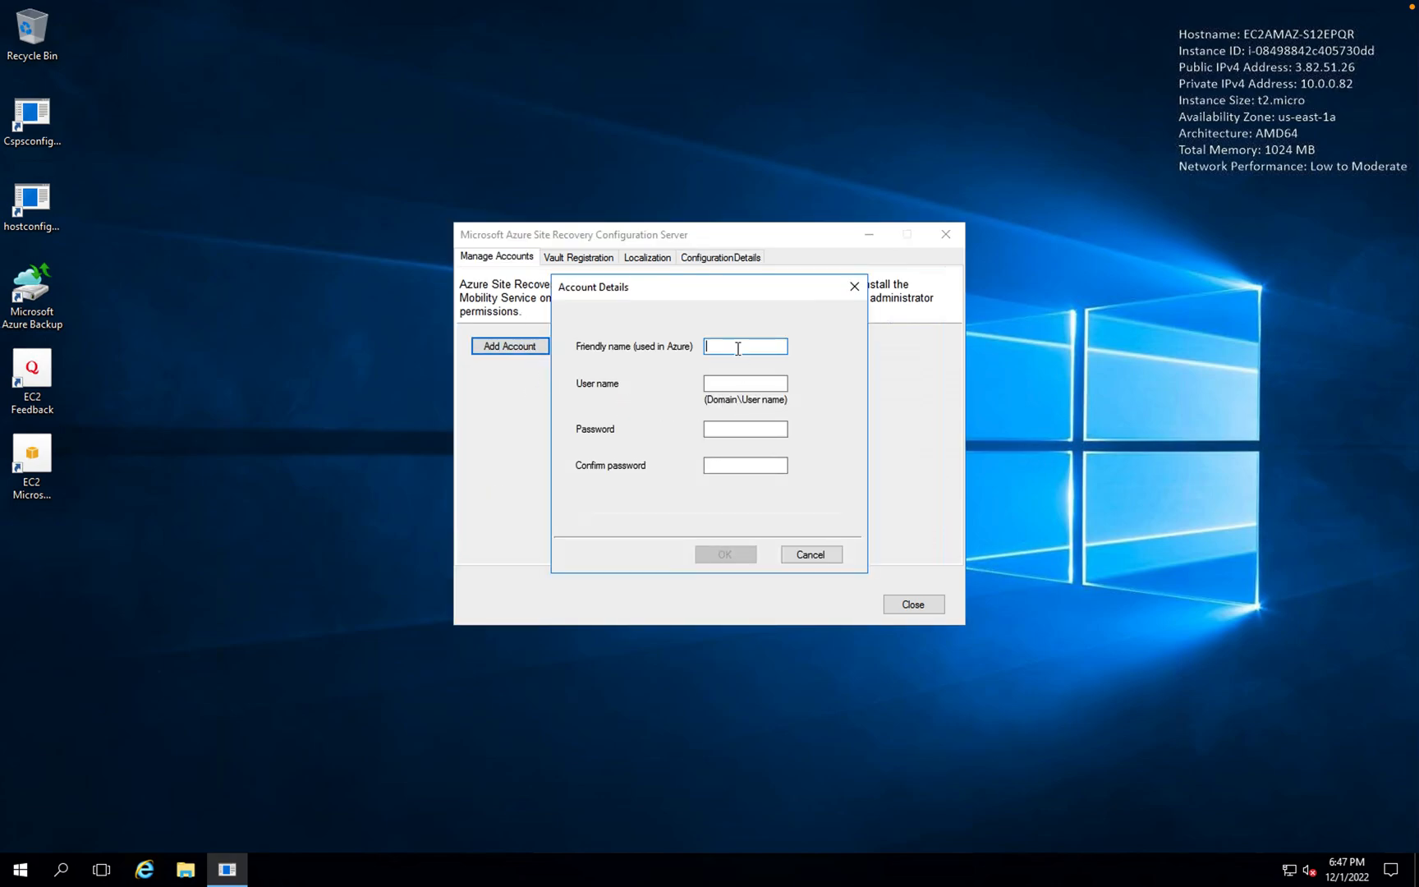
text(DemoVM)
key(BackSpace)
text(M)
click(723, 383)
key(super+Tab)
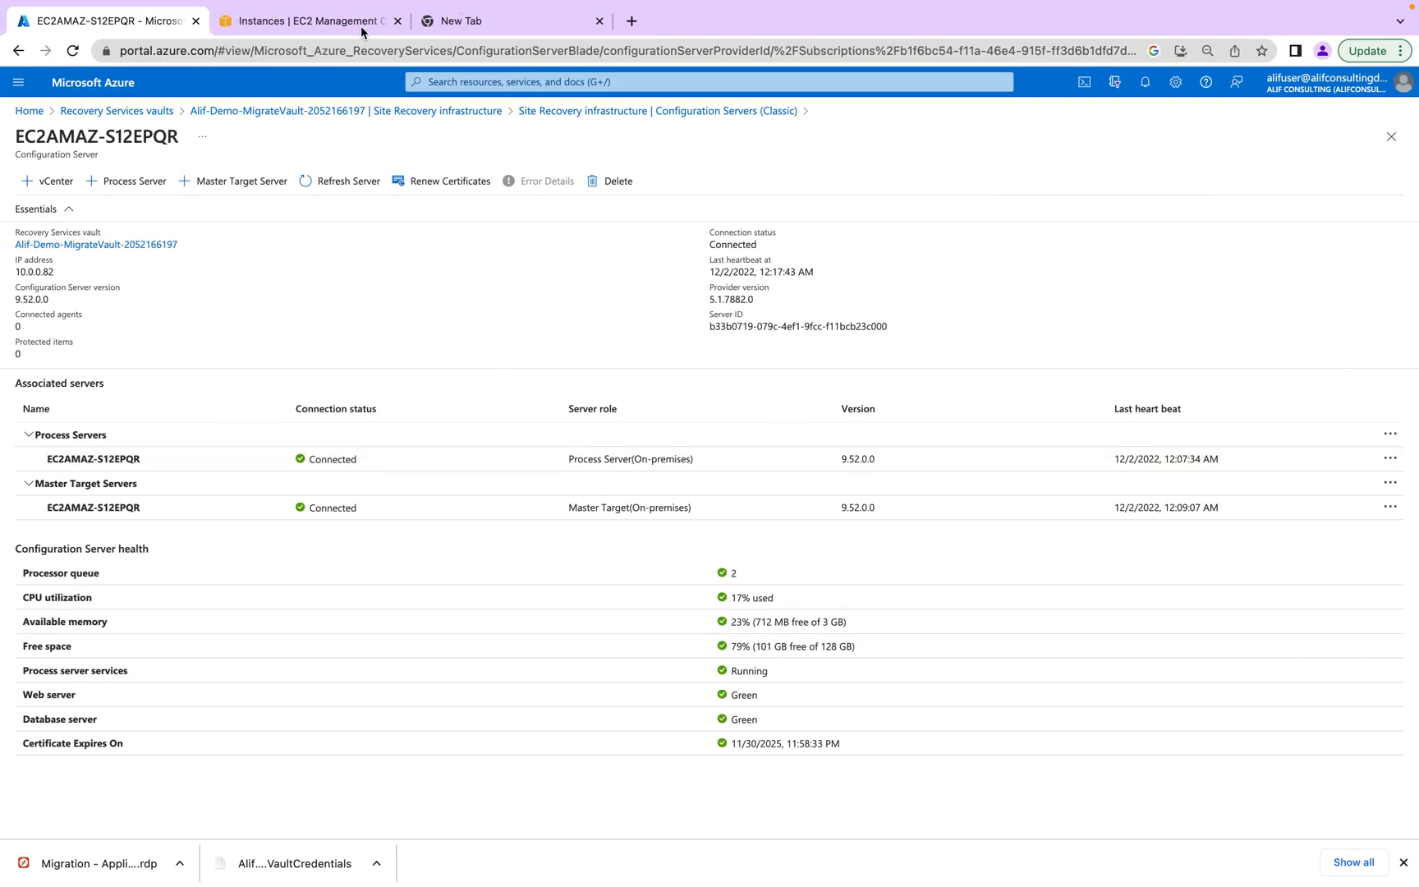
click(317, 23)
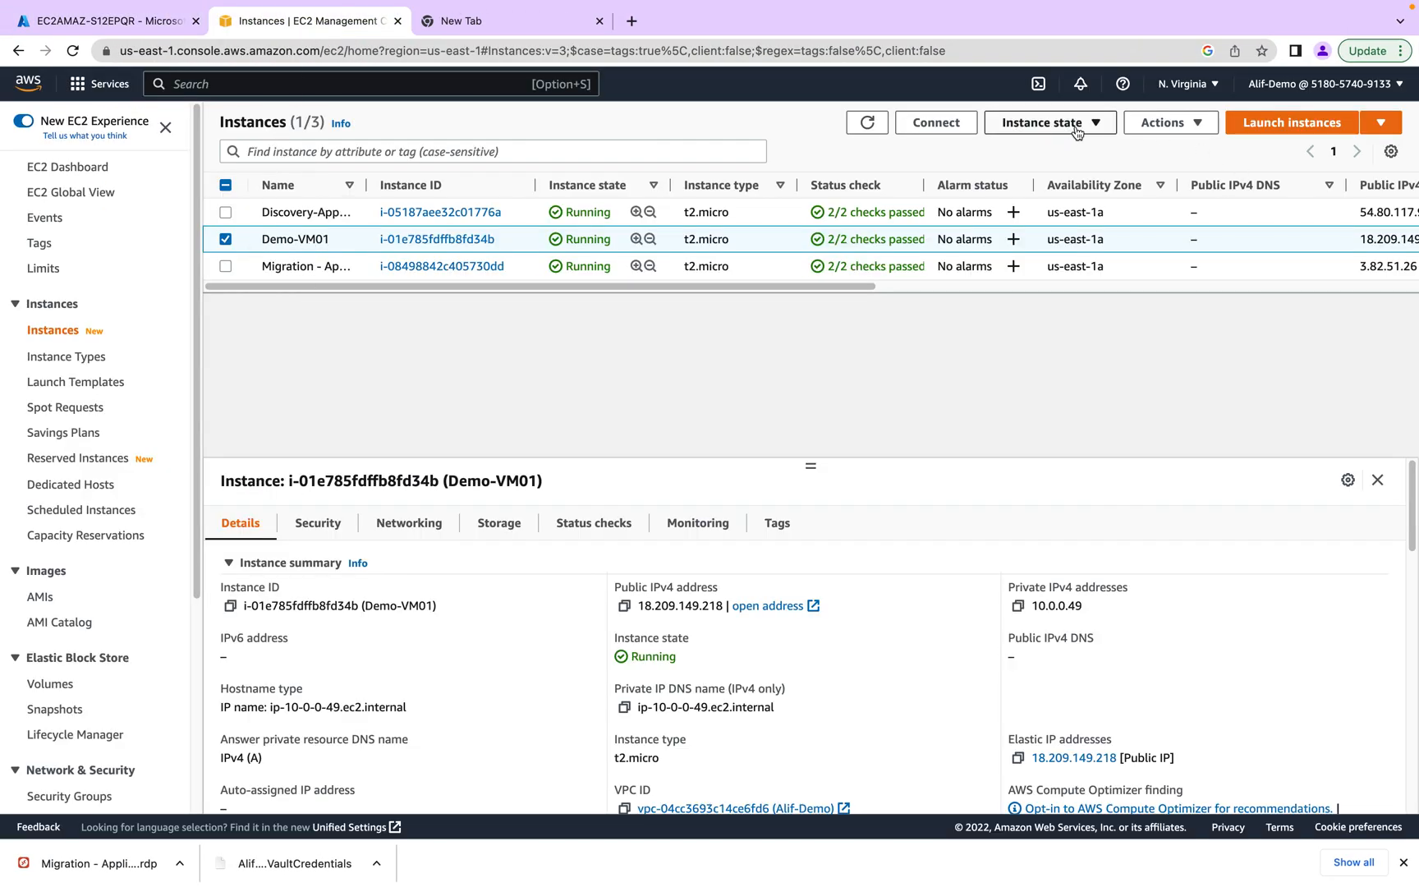
- Decrypt Demo-VM01's RDP administrator password using the windowslogin-key.pem key file
click(936, 122)
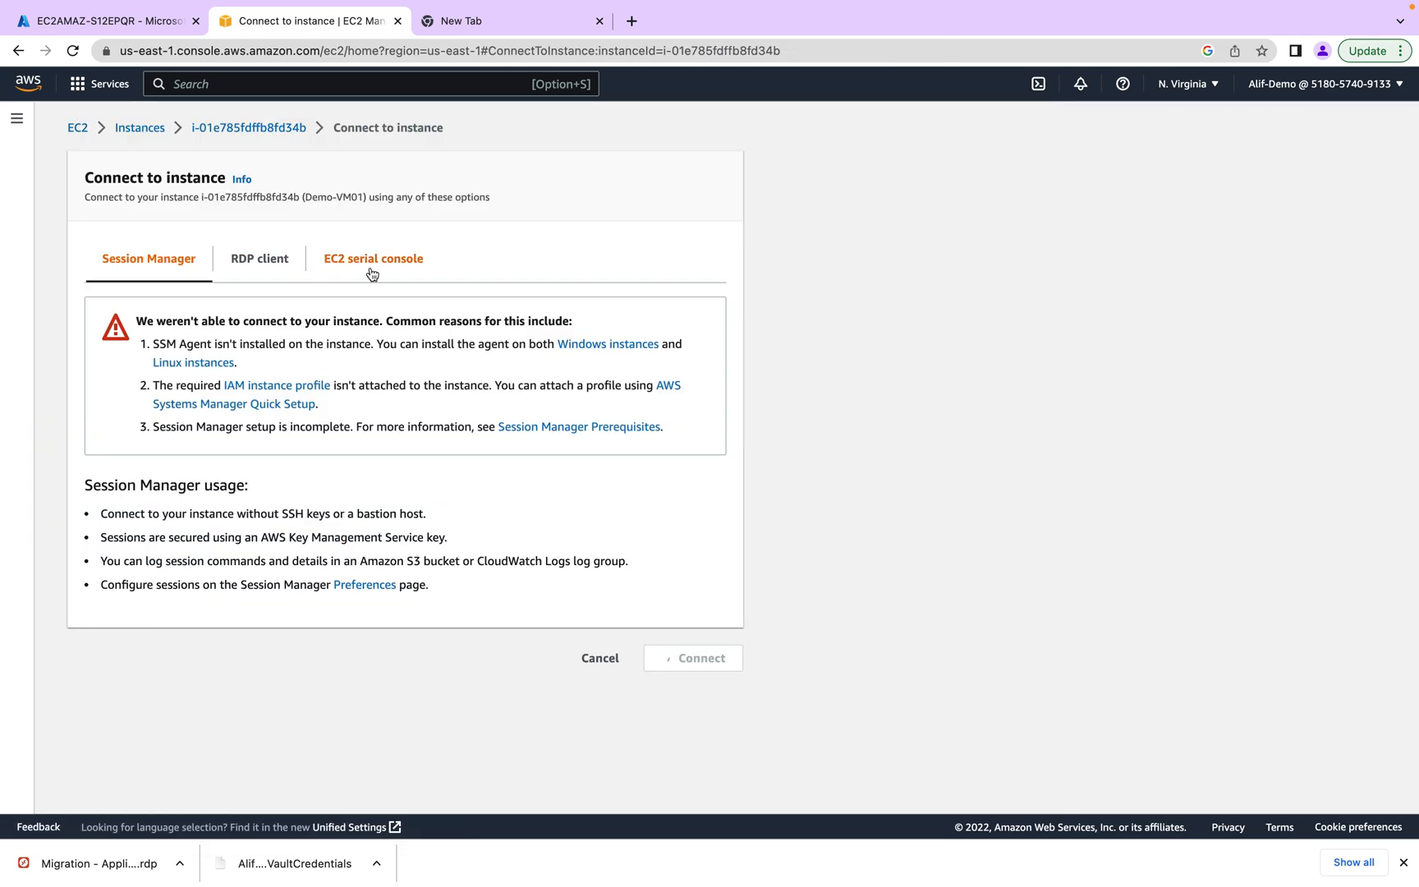
click(259, 259)
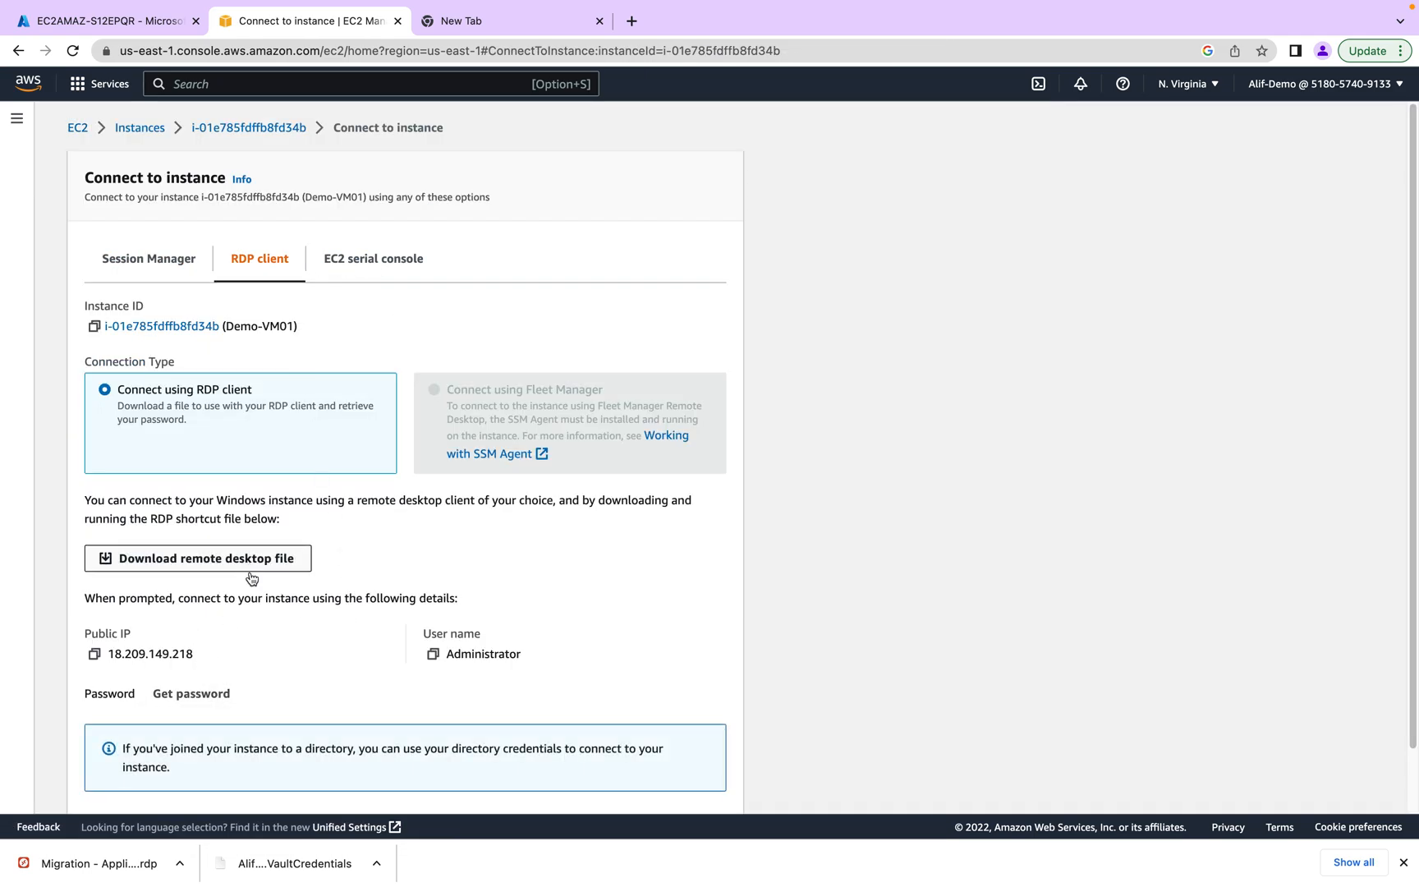
click(216, 694)
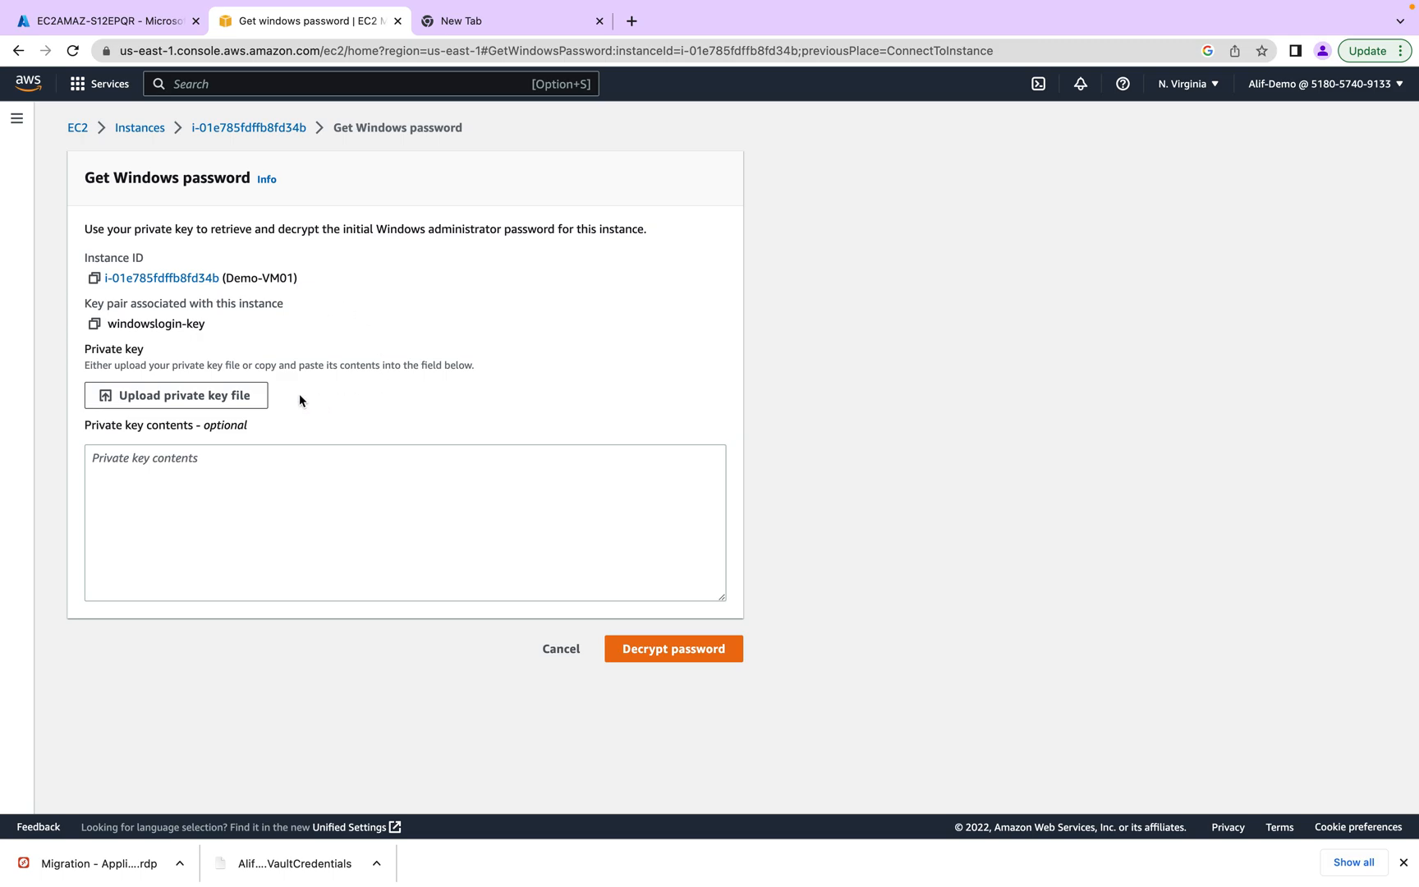
click(237, 397)
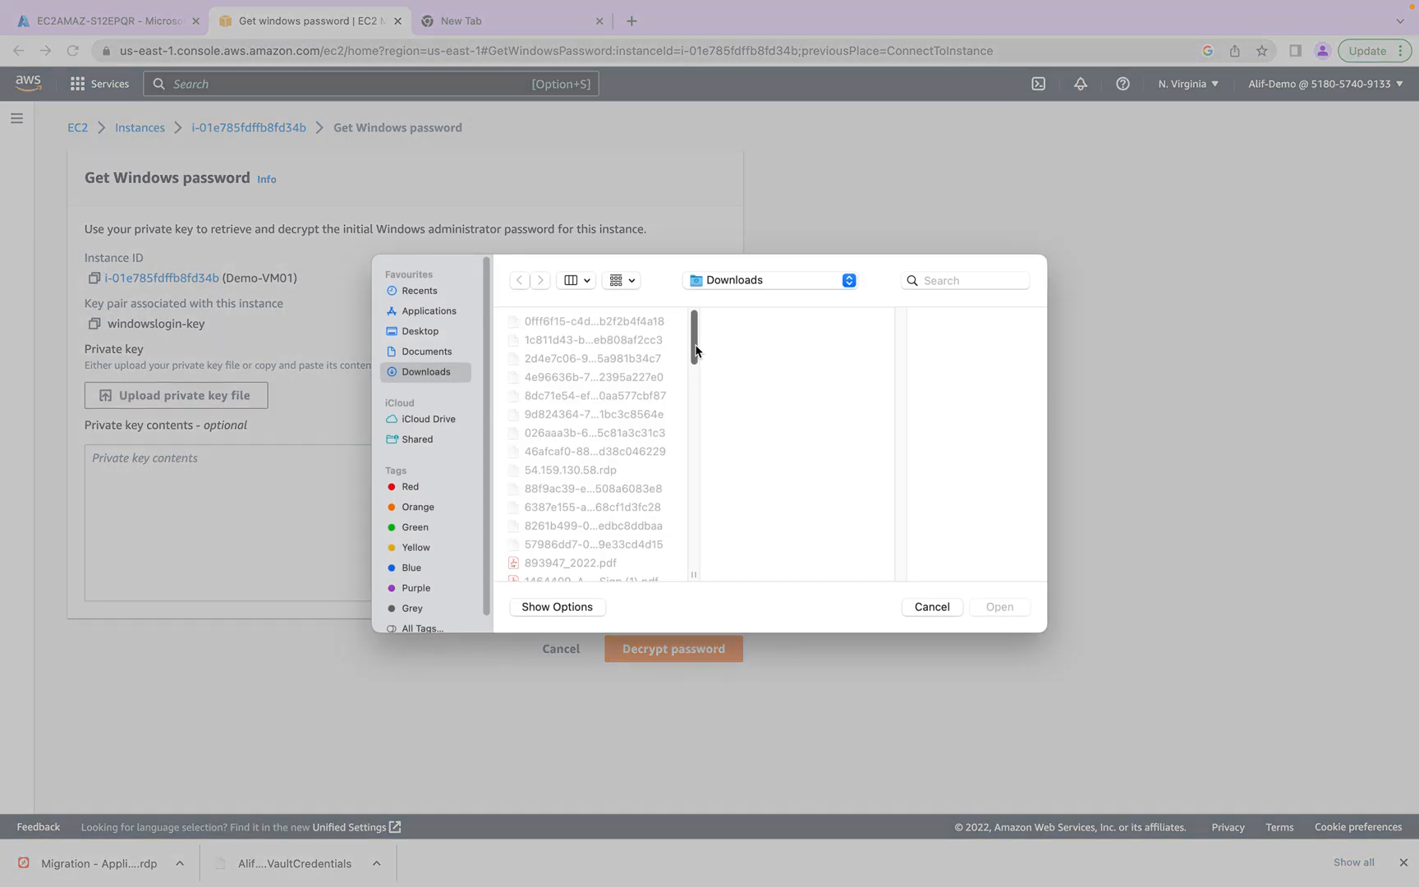
scroll(695, 351, down, 10)
click(615, 565)
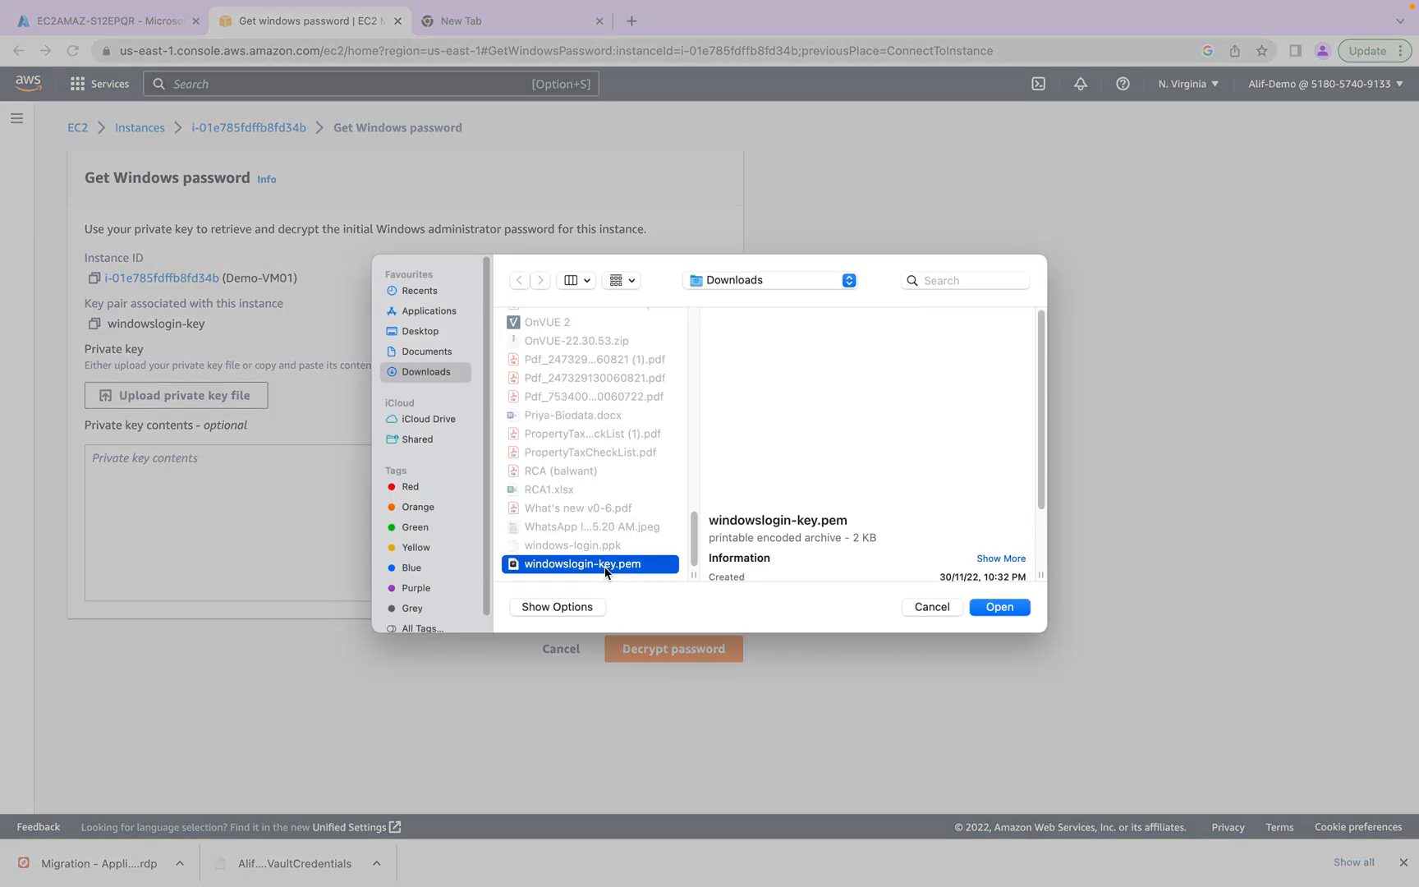
click(1018, 615)
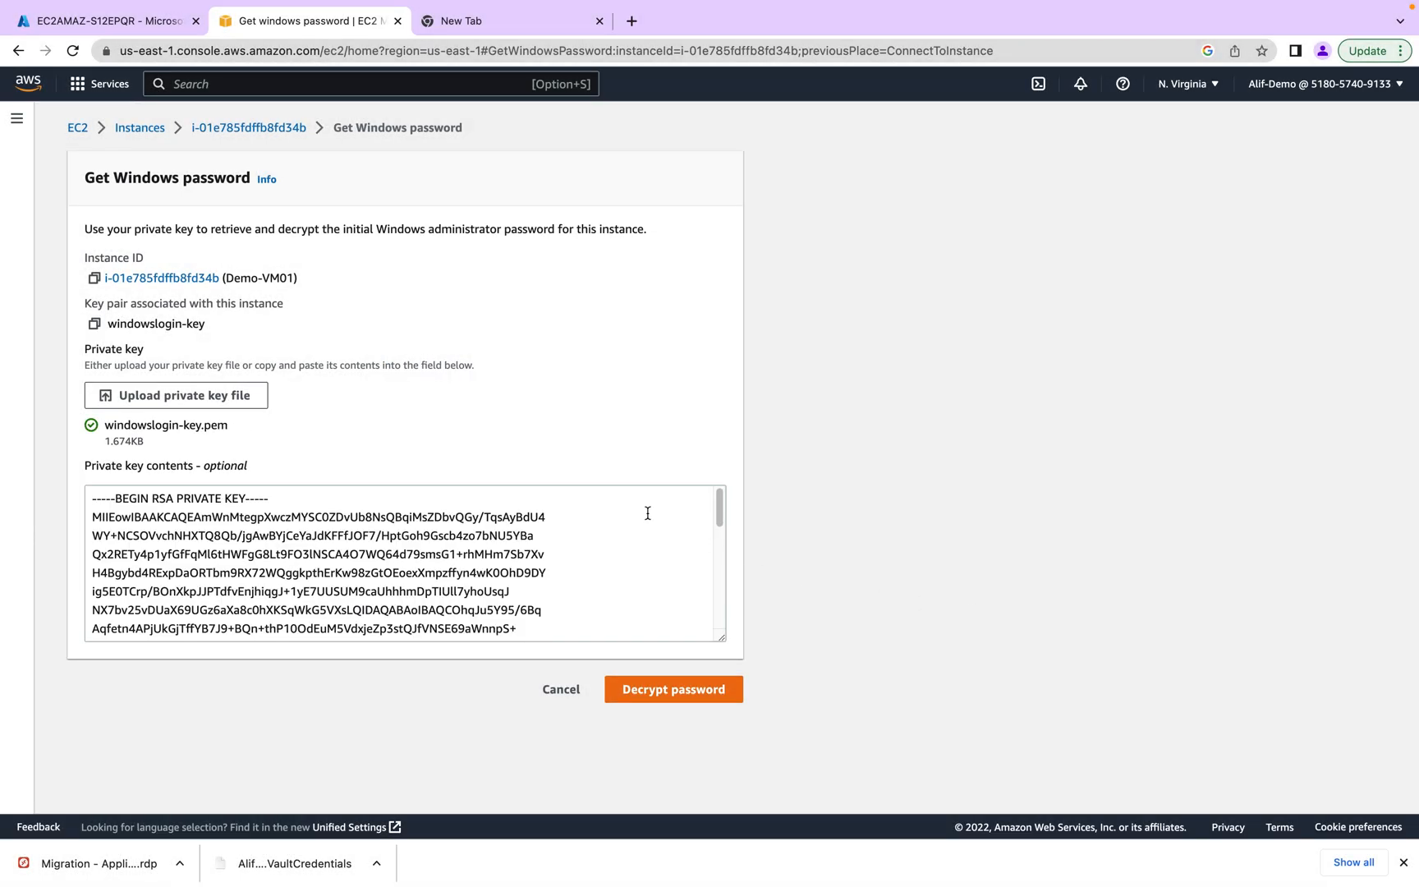
click(697, 696)
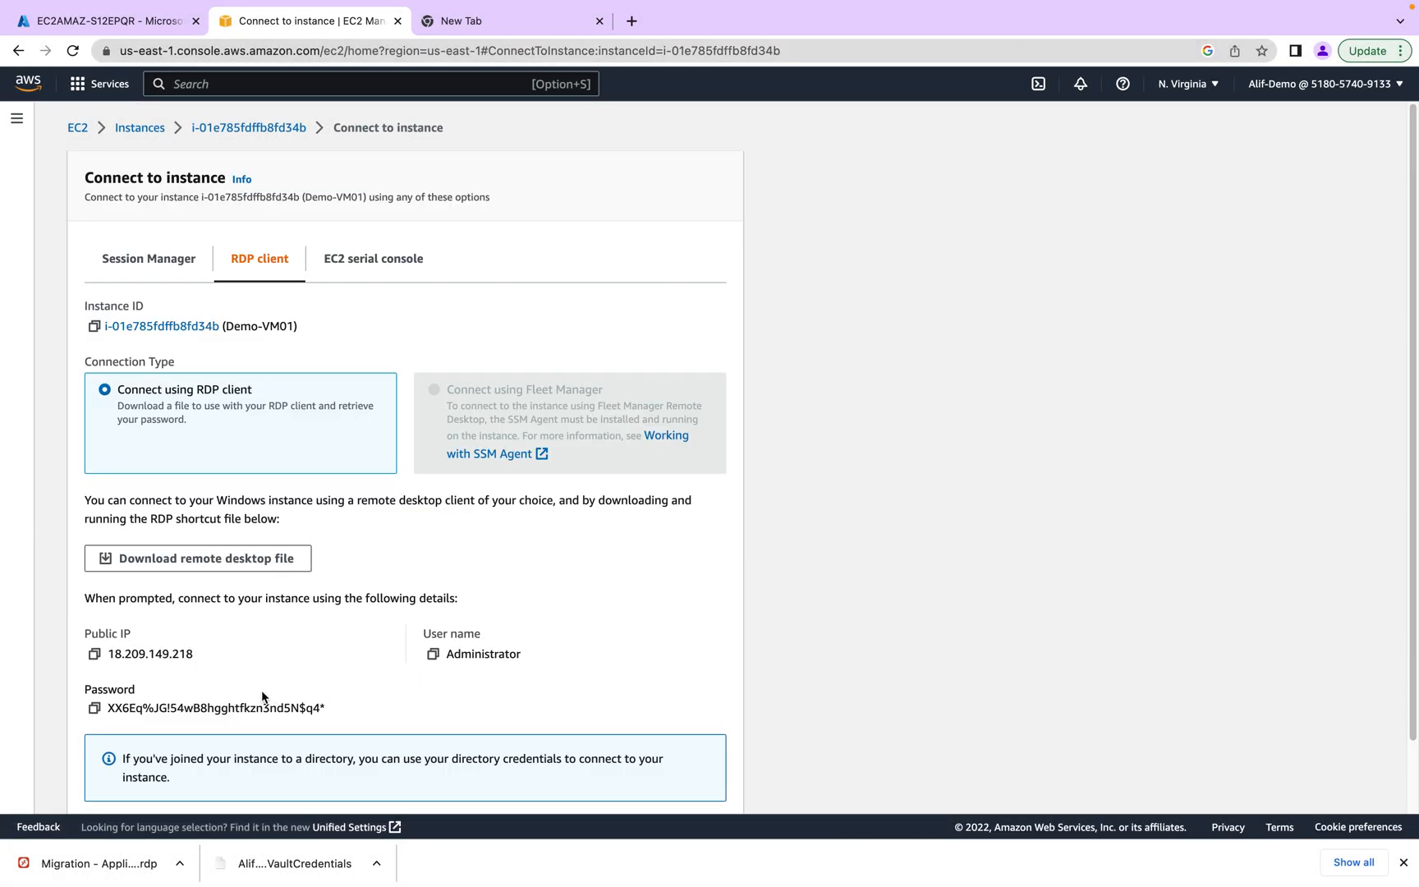
- Paste user name Administrator into the account form and copy the decrypted password
click(434, 654)
key(super+Tab)
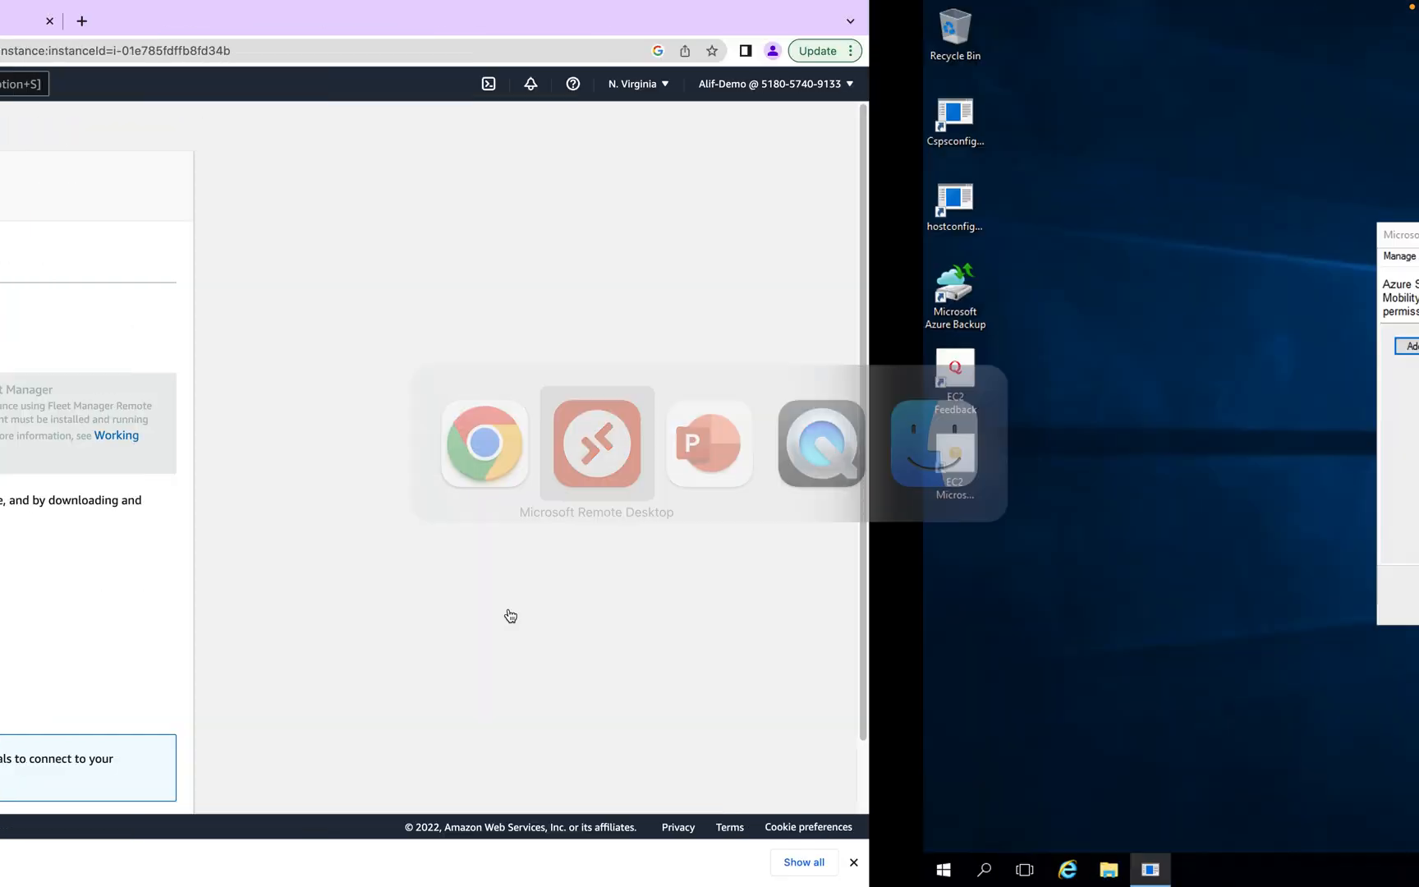
key(ctrl+v)
key(super+Tab)
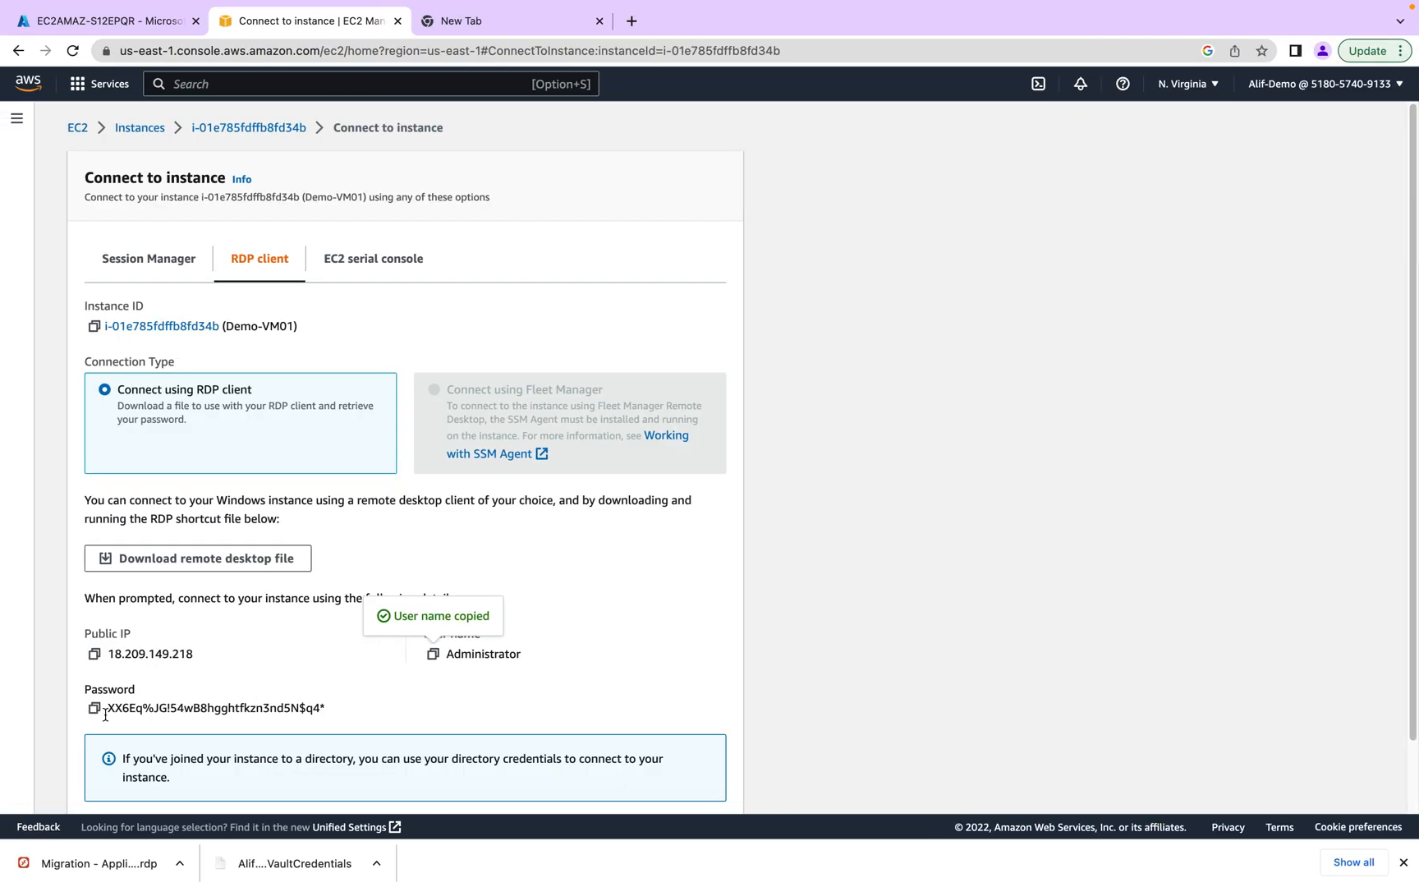
click(94, 710)
- Paste the password into Password and Confirm password, then save the DemoVM account
key(super+Tab)
click(709, 434)
key(ctrl+v)
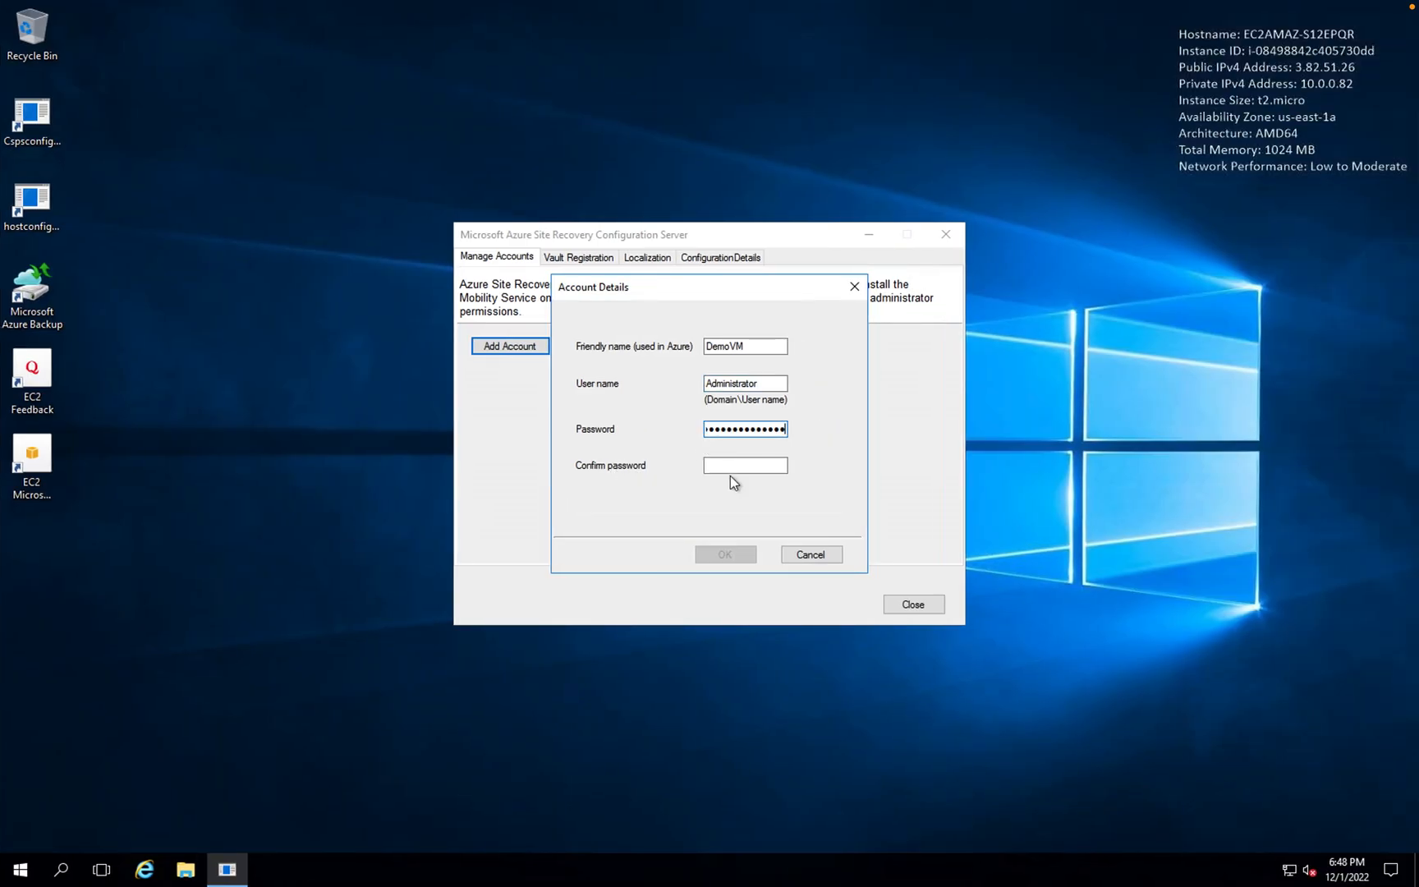
click(729, 466)
key(ctrl+v)
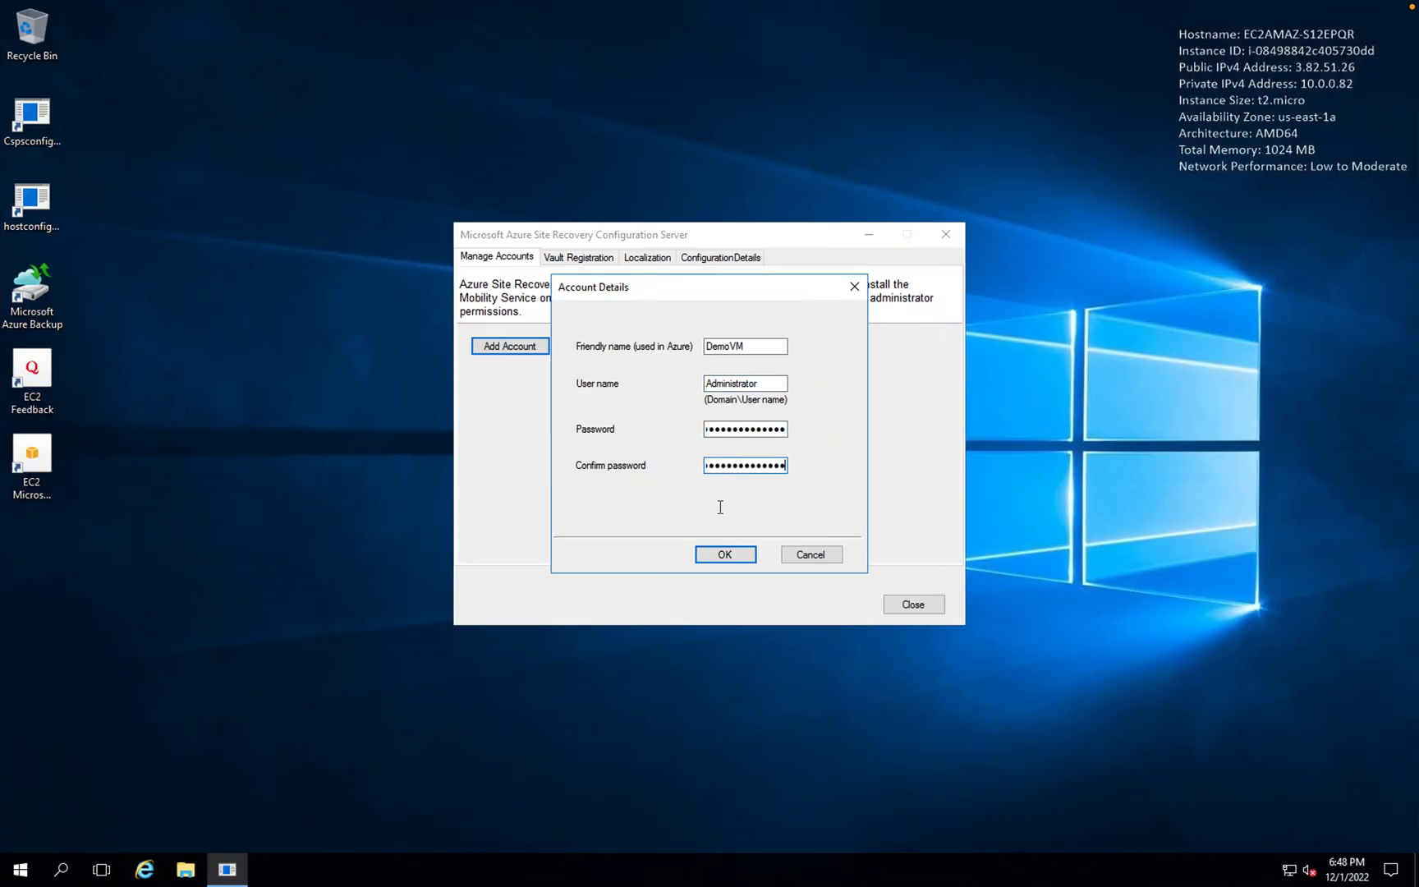
click(725, 555)
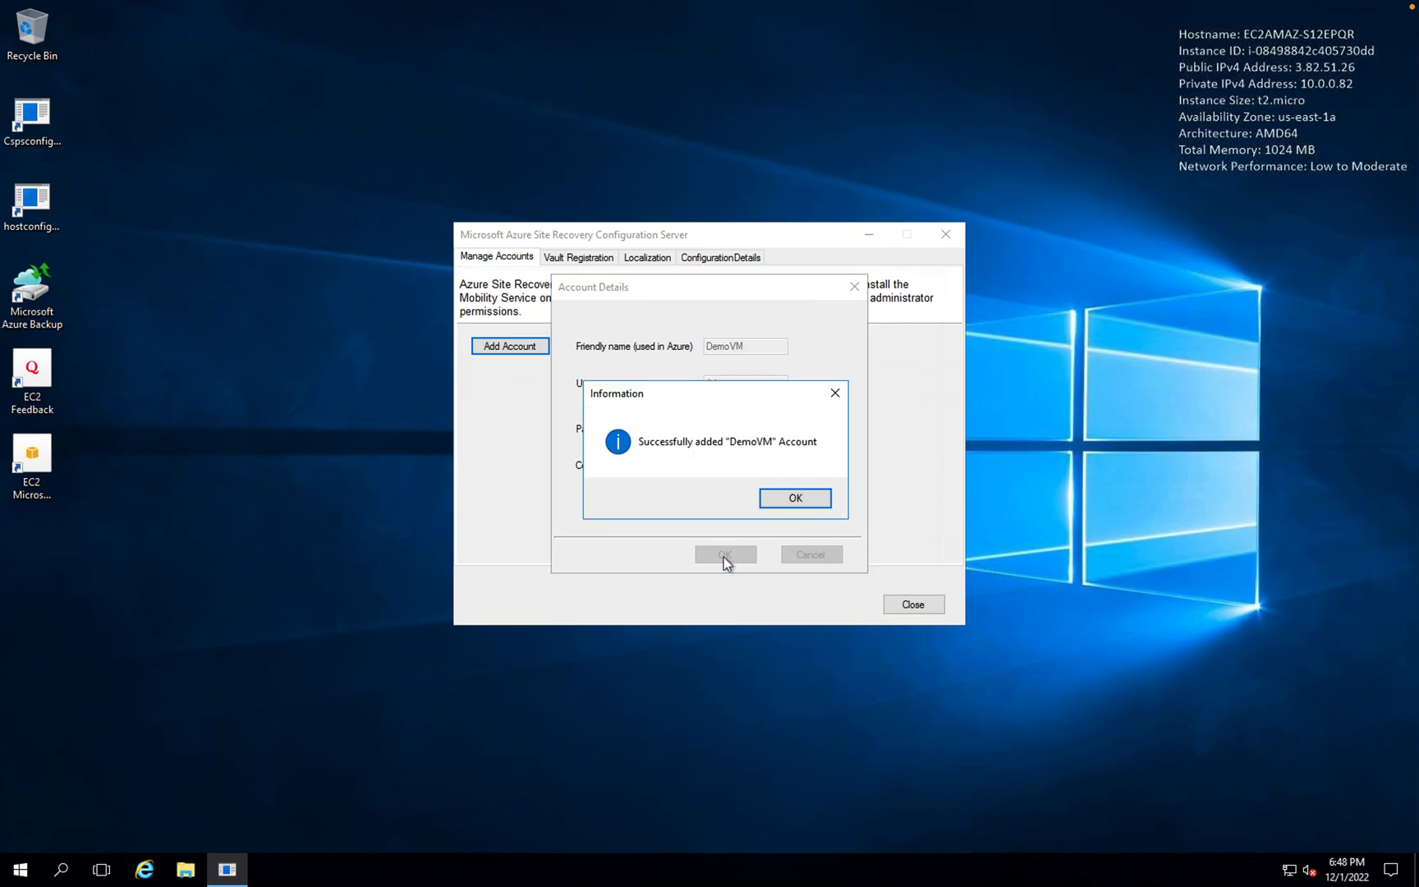
click(776, 504)
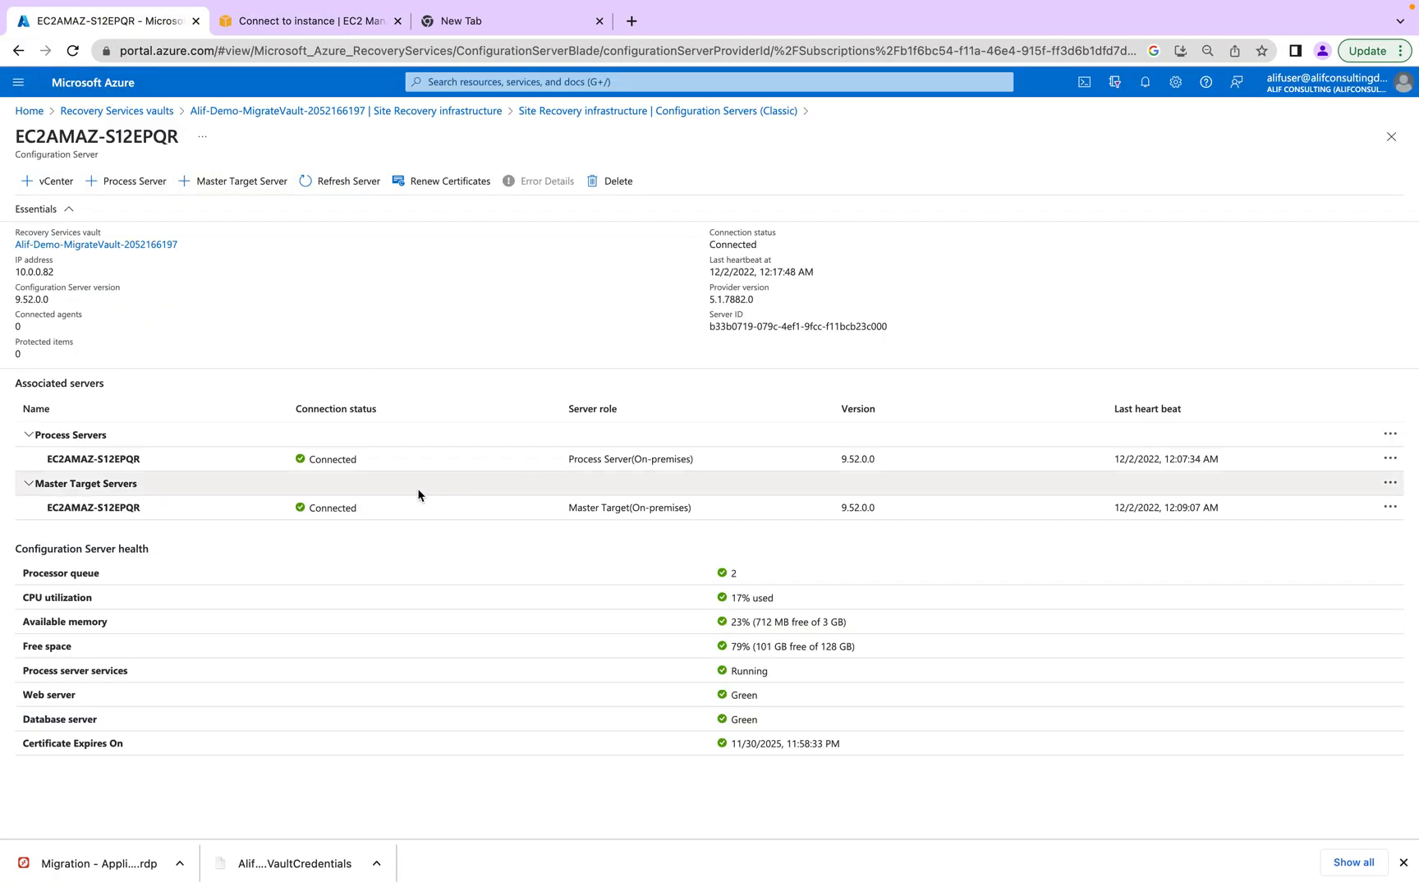
- Go Home > Azure Migrate > Servers, databases and web apps and start Replicate
click(117, 111)
click(28, 112)
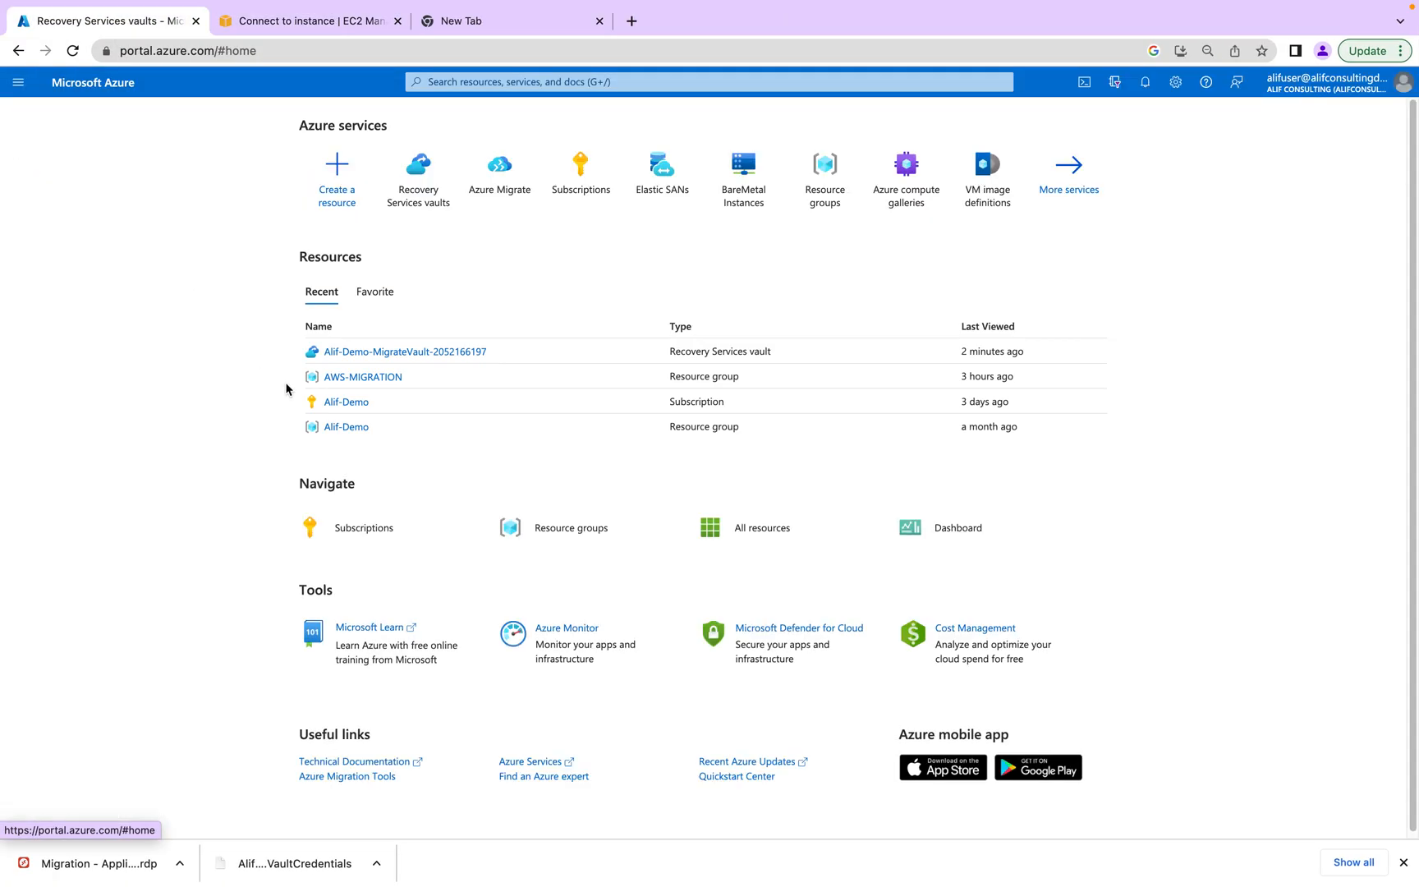
click(363, 378)
click(36, 111)
click(496, 190)
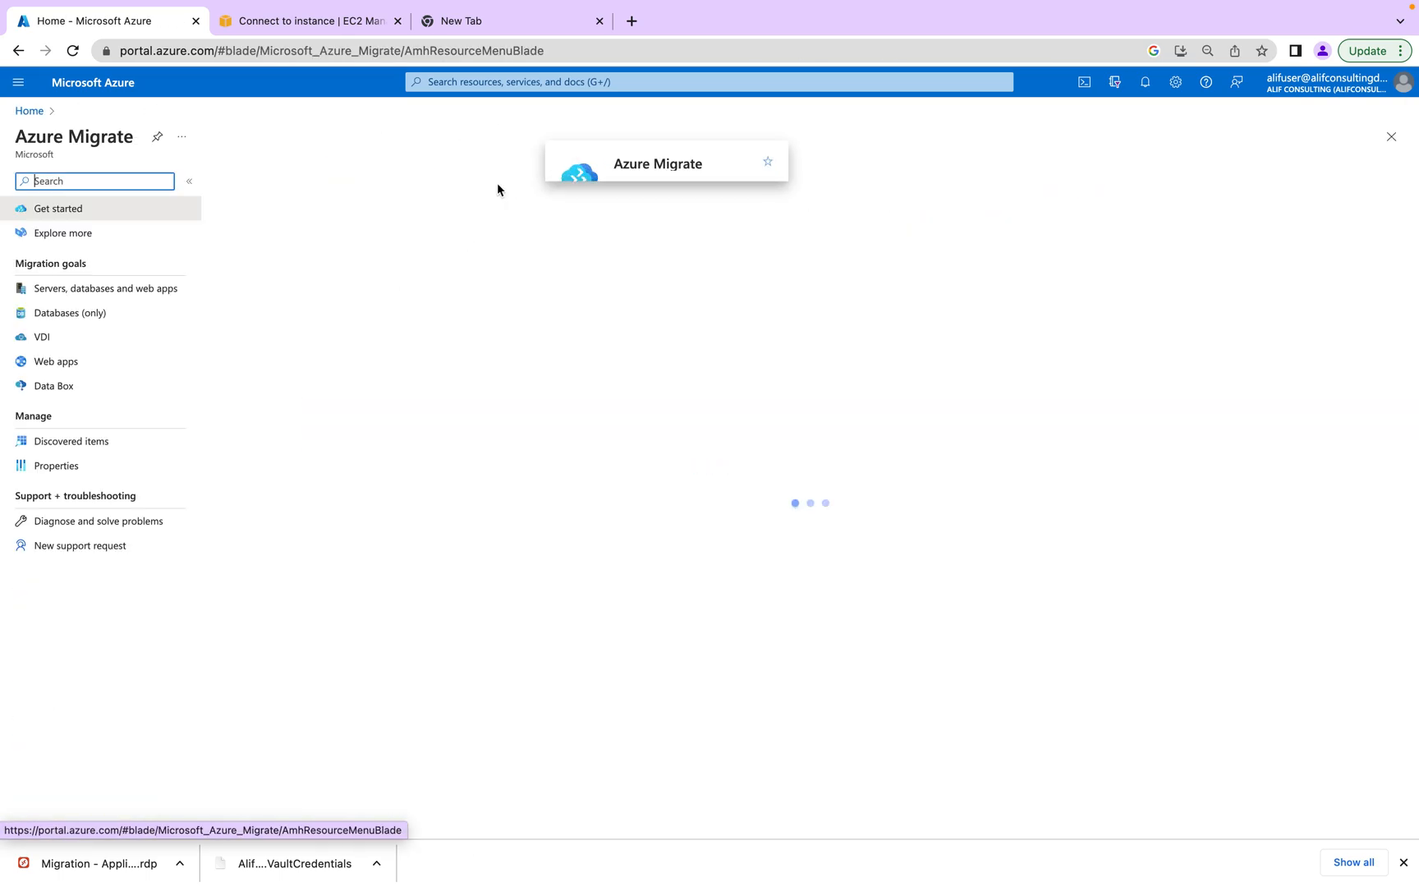
click(132, 290)
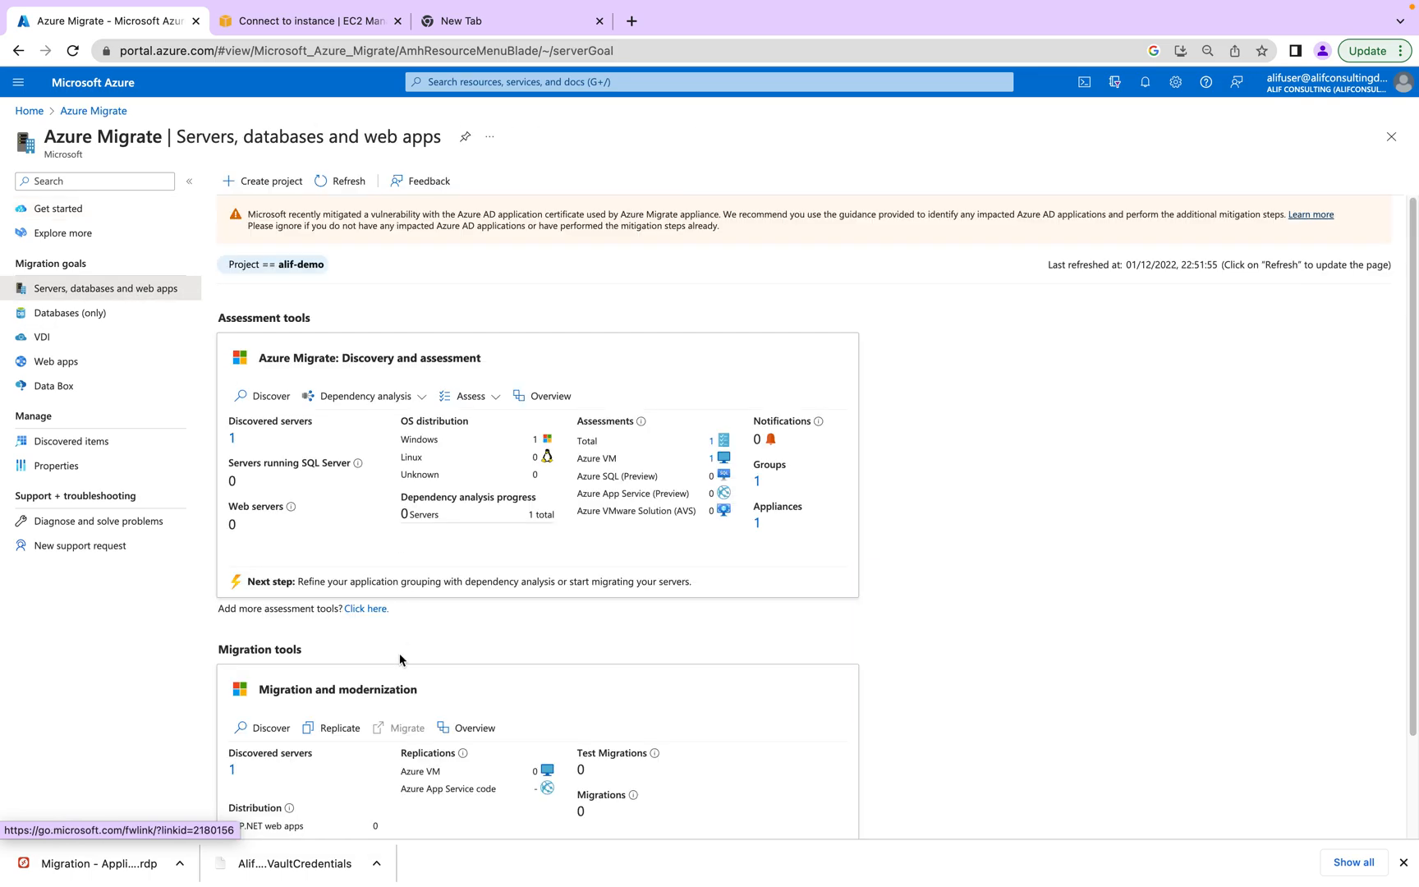
click(338, 727)
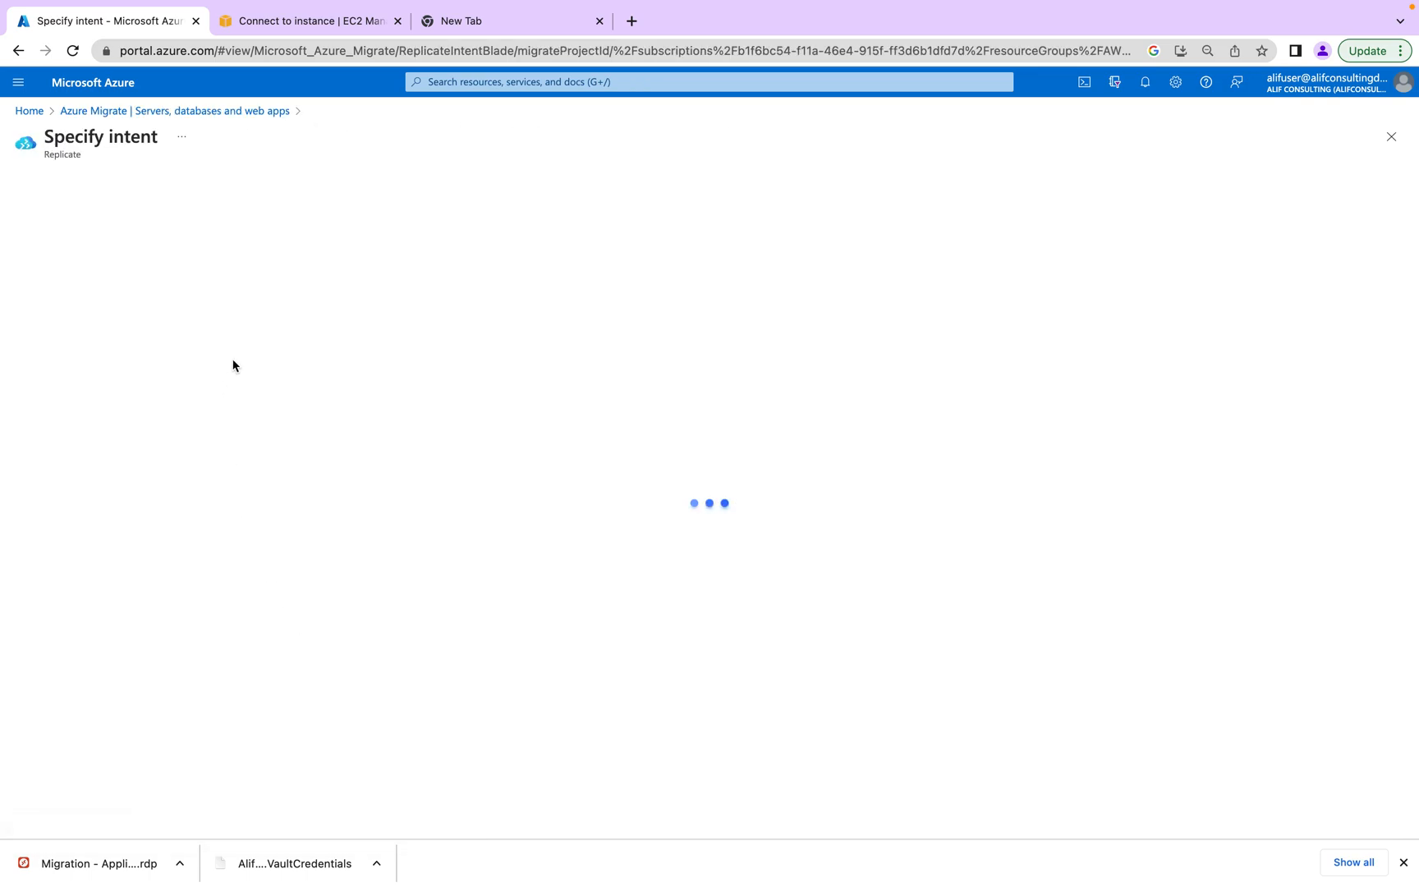
click(295, 213)
click(296, 215)
click(47, 814)
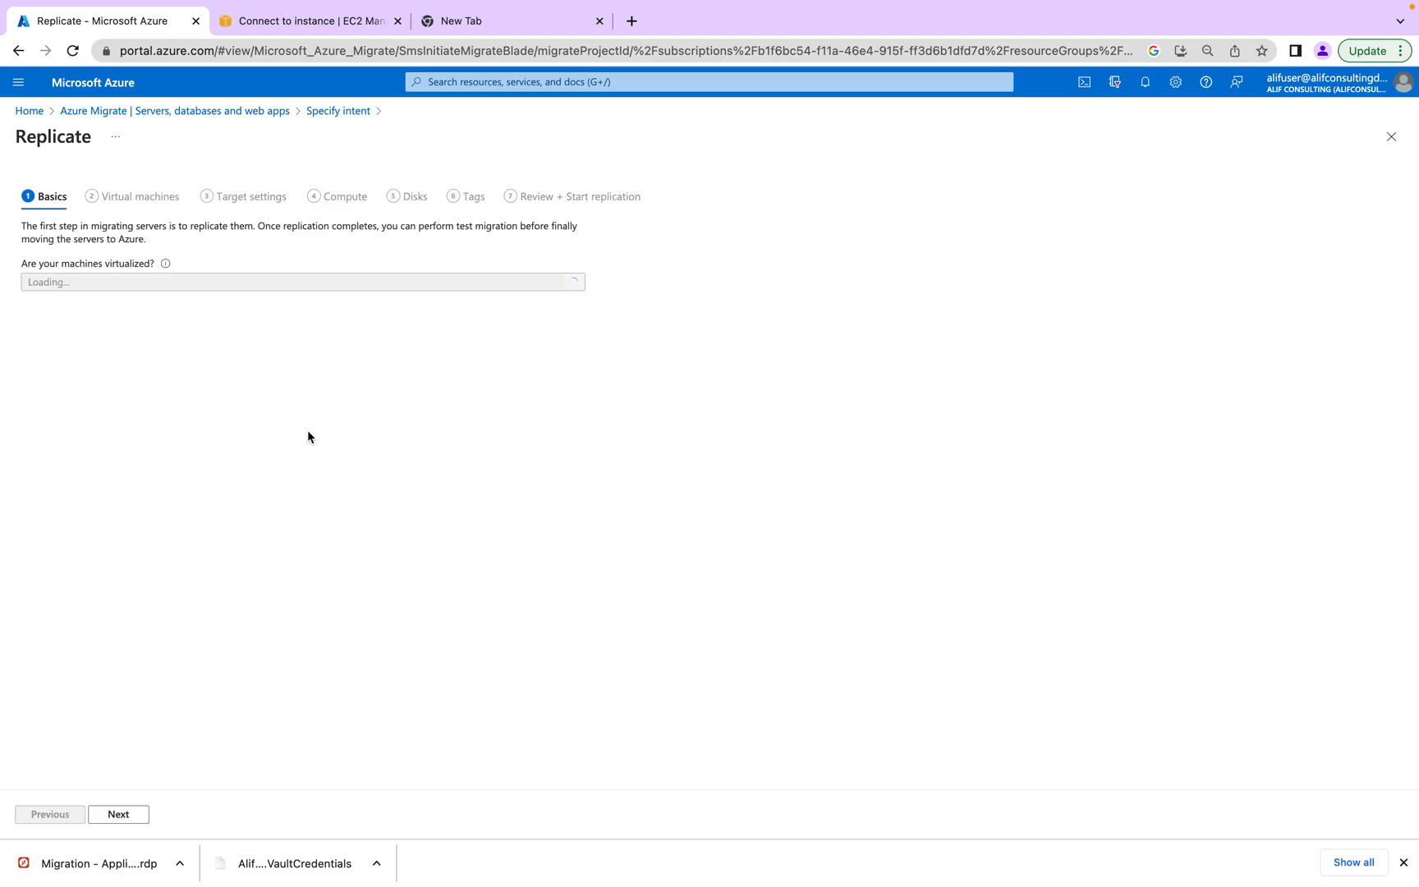
- Choose Physical or other machines, with EC2AMAZ-S12EPQR as appliance and process server
click(191, 281)
click(154, 352)
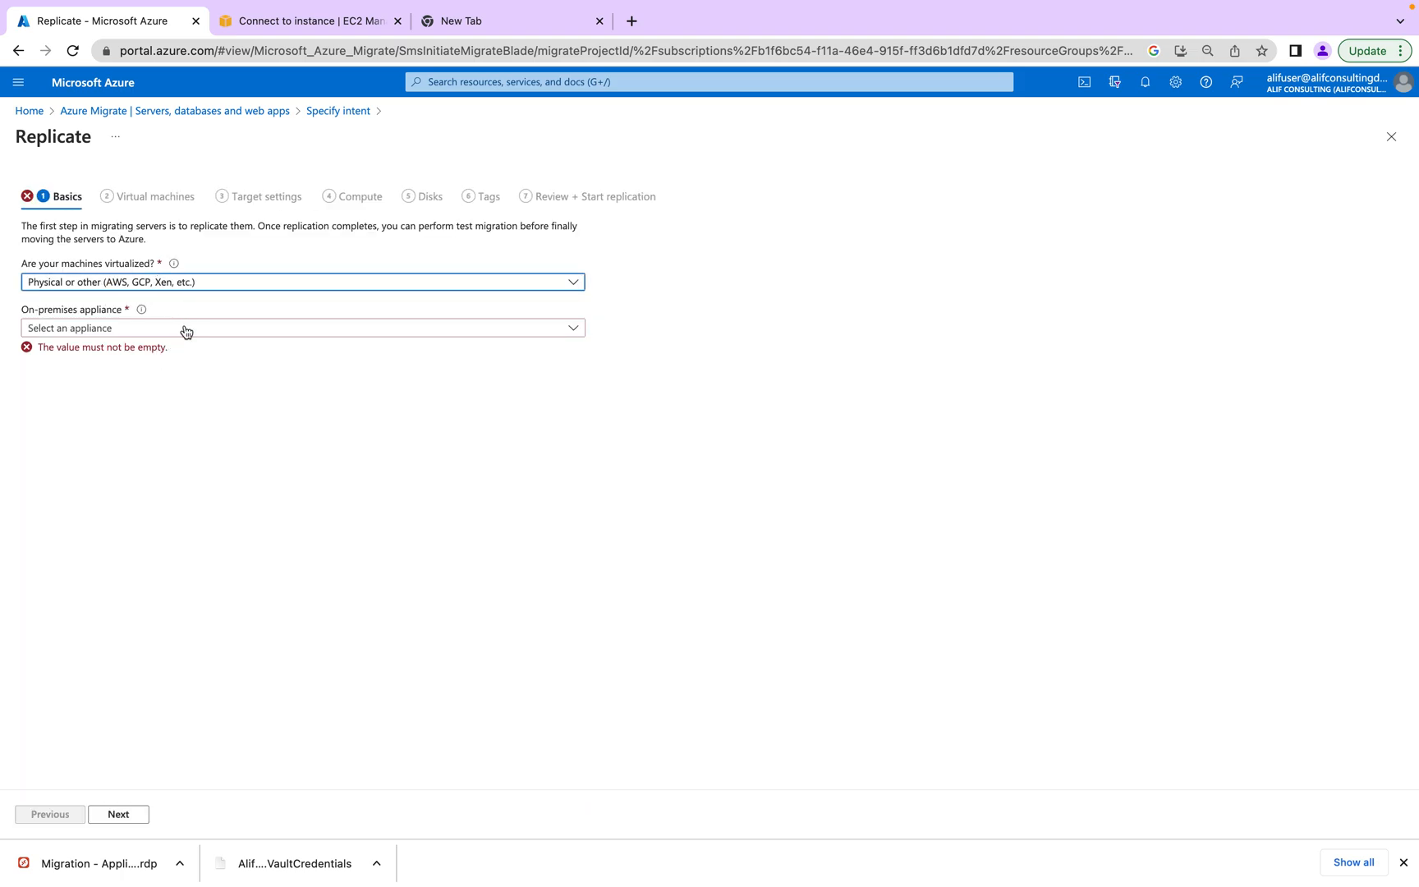
click(189, 333)
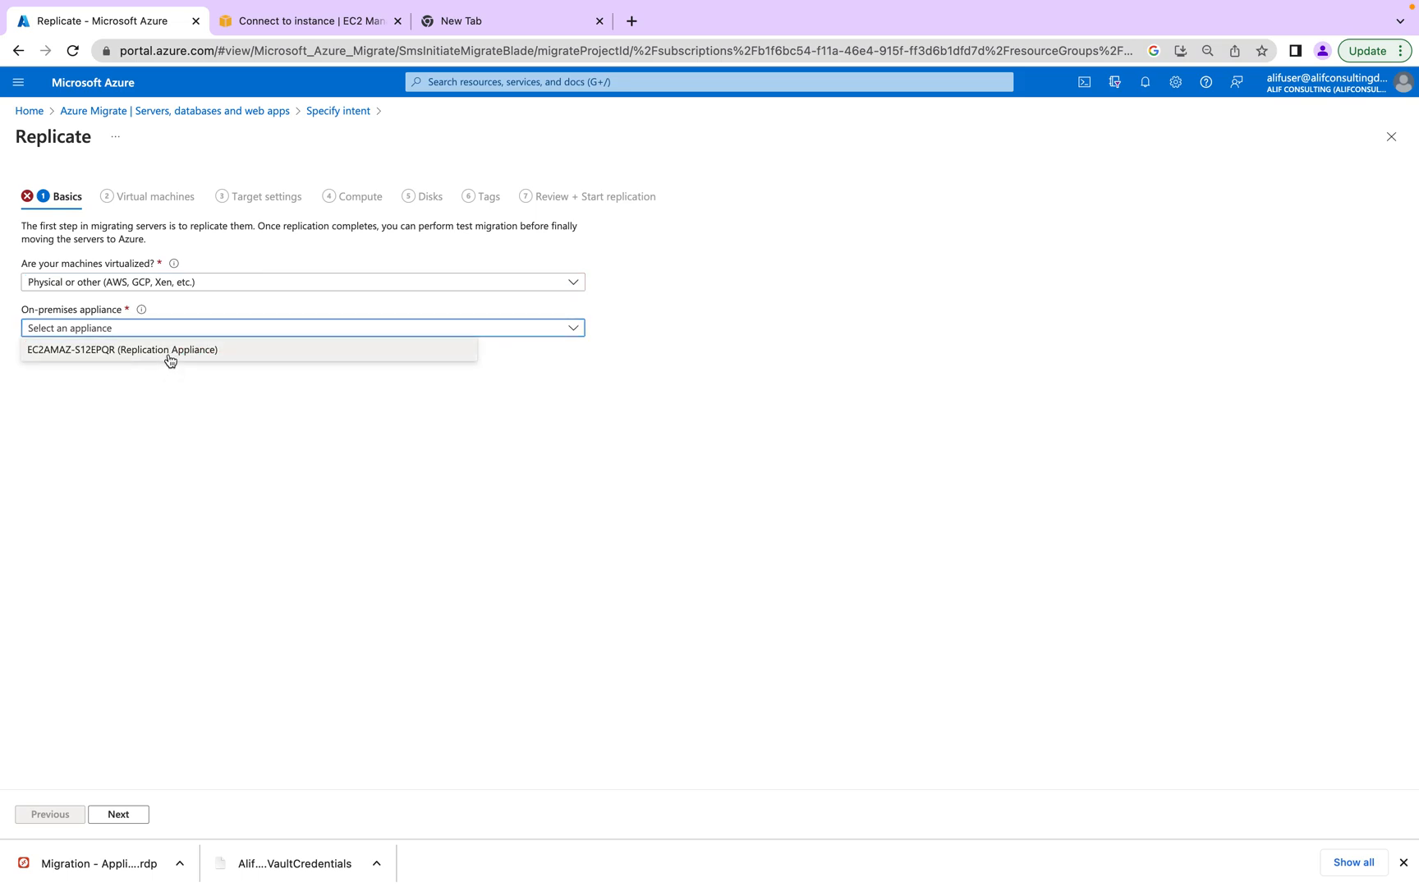
click(168, 351)
click(162, 380)
click(167, 394)
- Confirm Guest credentials is empty, reload the page, and view the remote Vault Registration settings
click(171, 422)
click(241, 425)
click(240, 425)
mouse_move(116, 402)
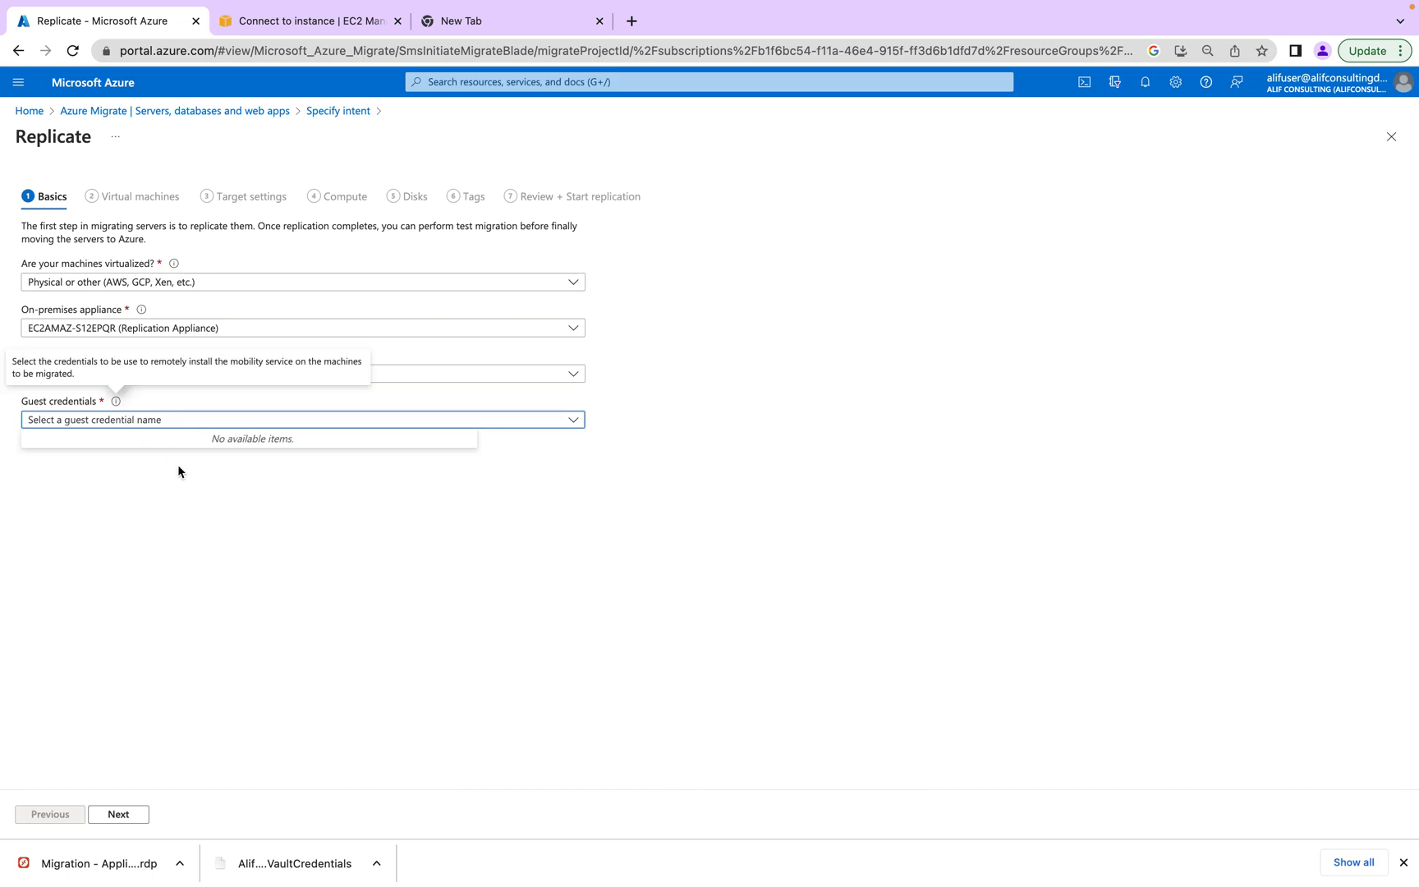
click(83, 115)
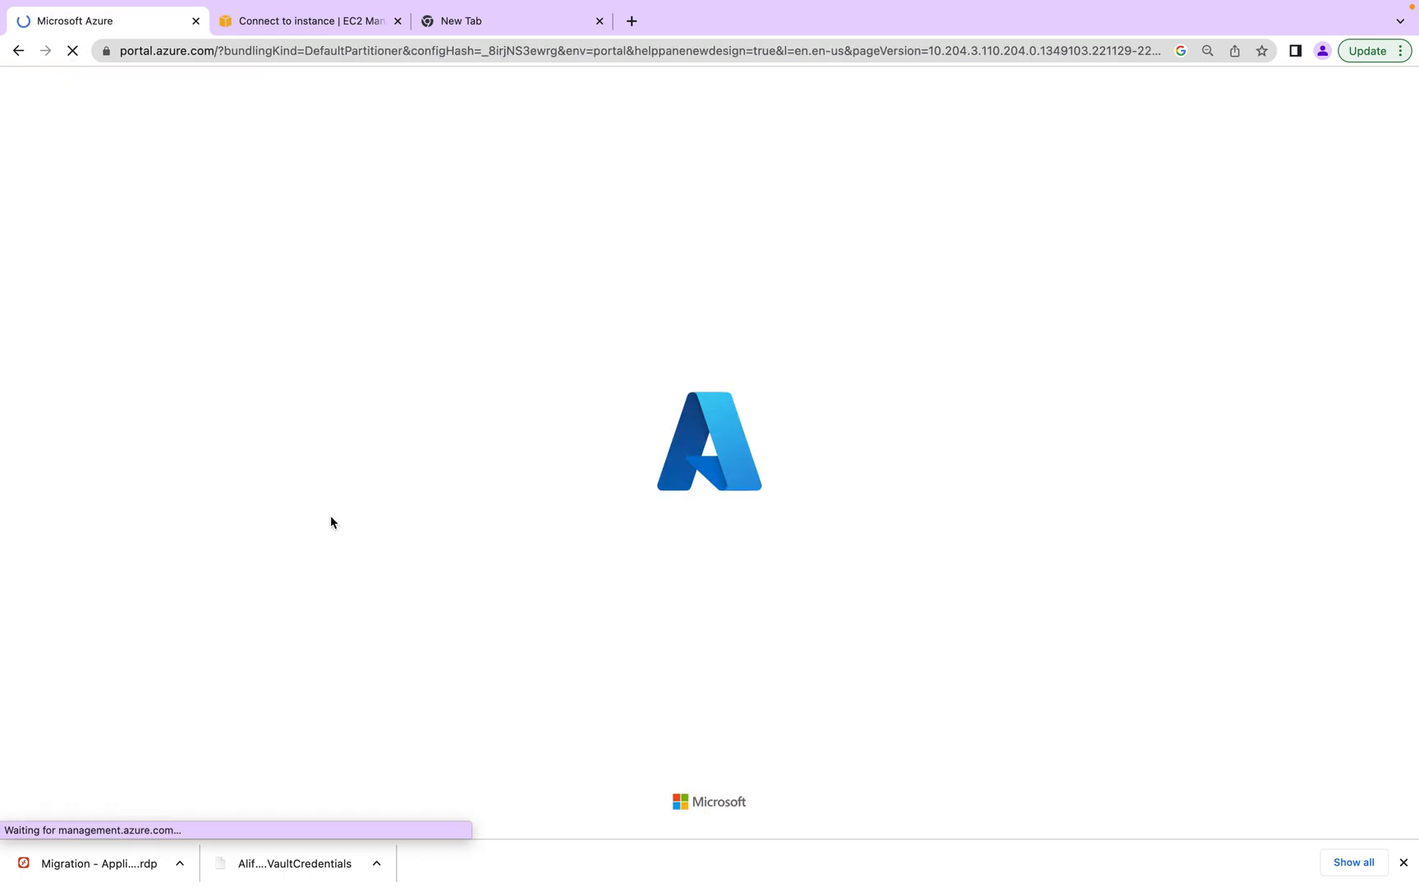
key(ctrl+Right)
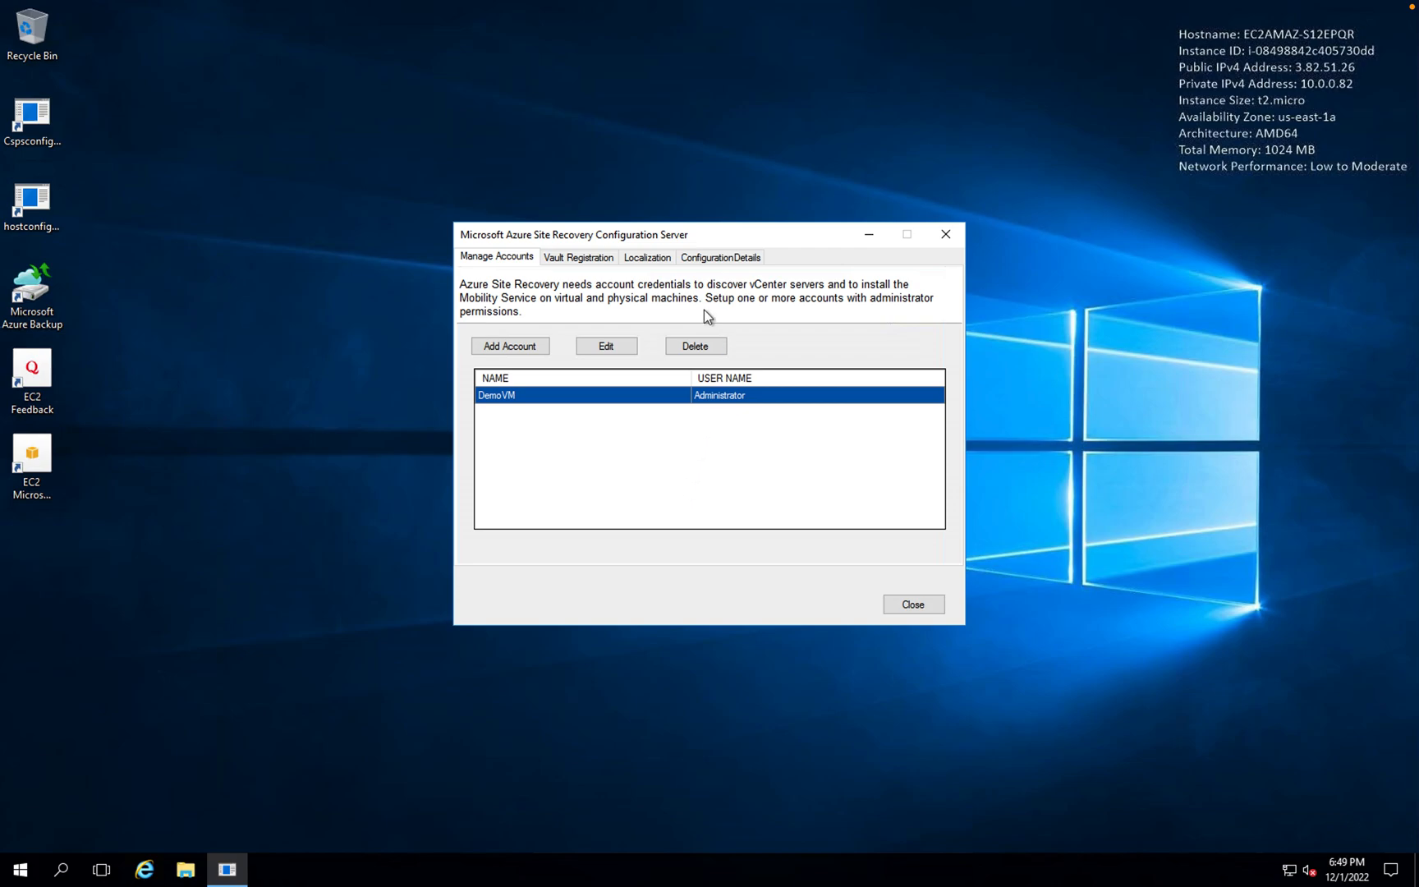
click(579, 260)
- Save the ConfigurationDetails tab settings so the configuration server restarts its services
click(642, 258)
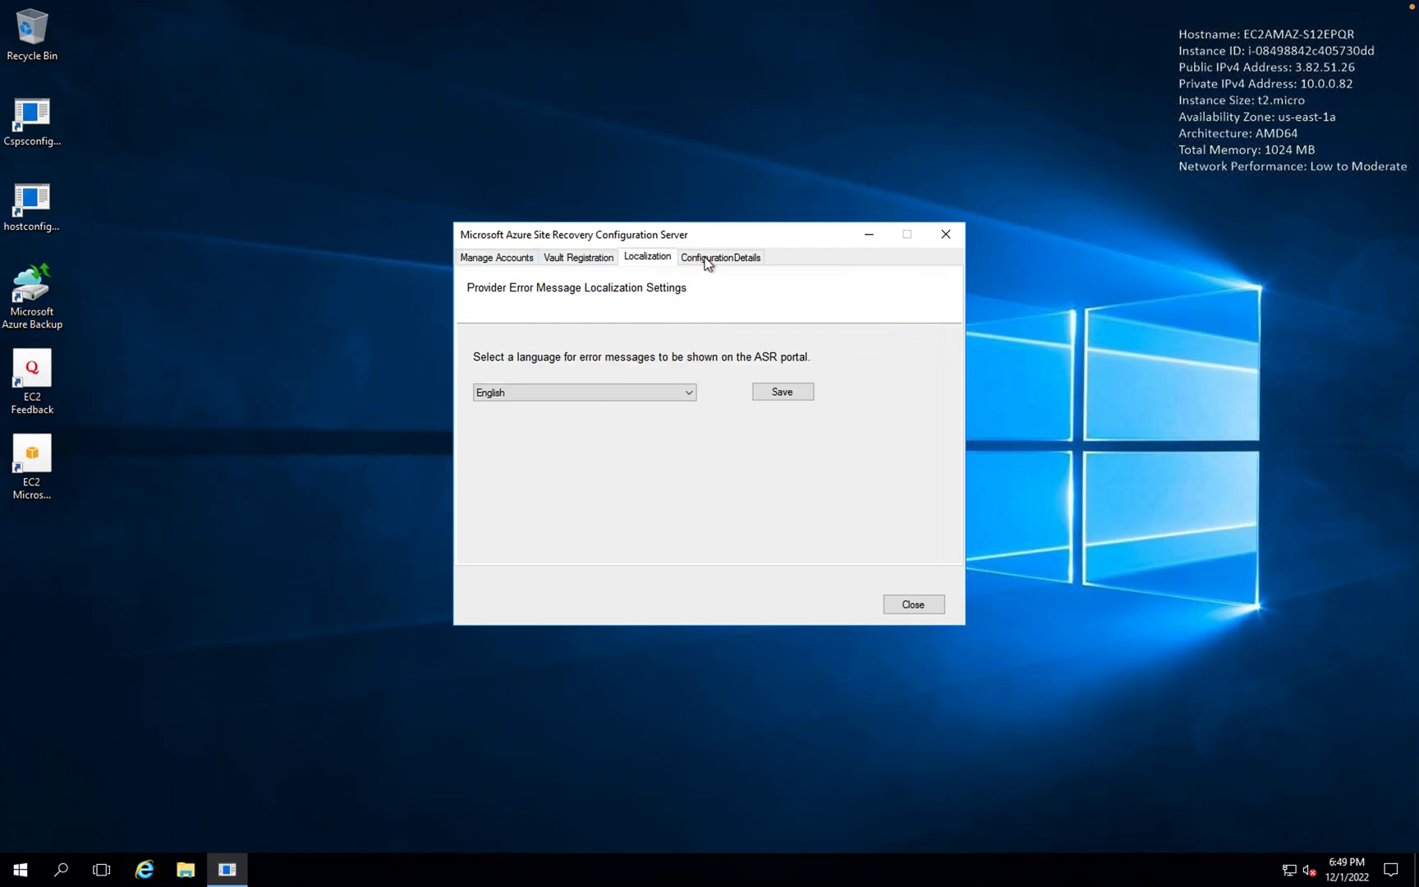
click(710, 256)
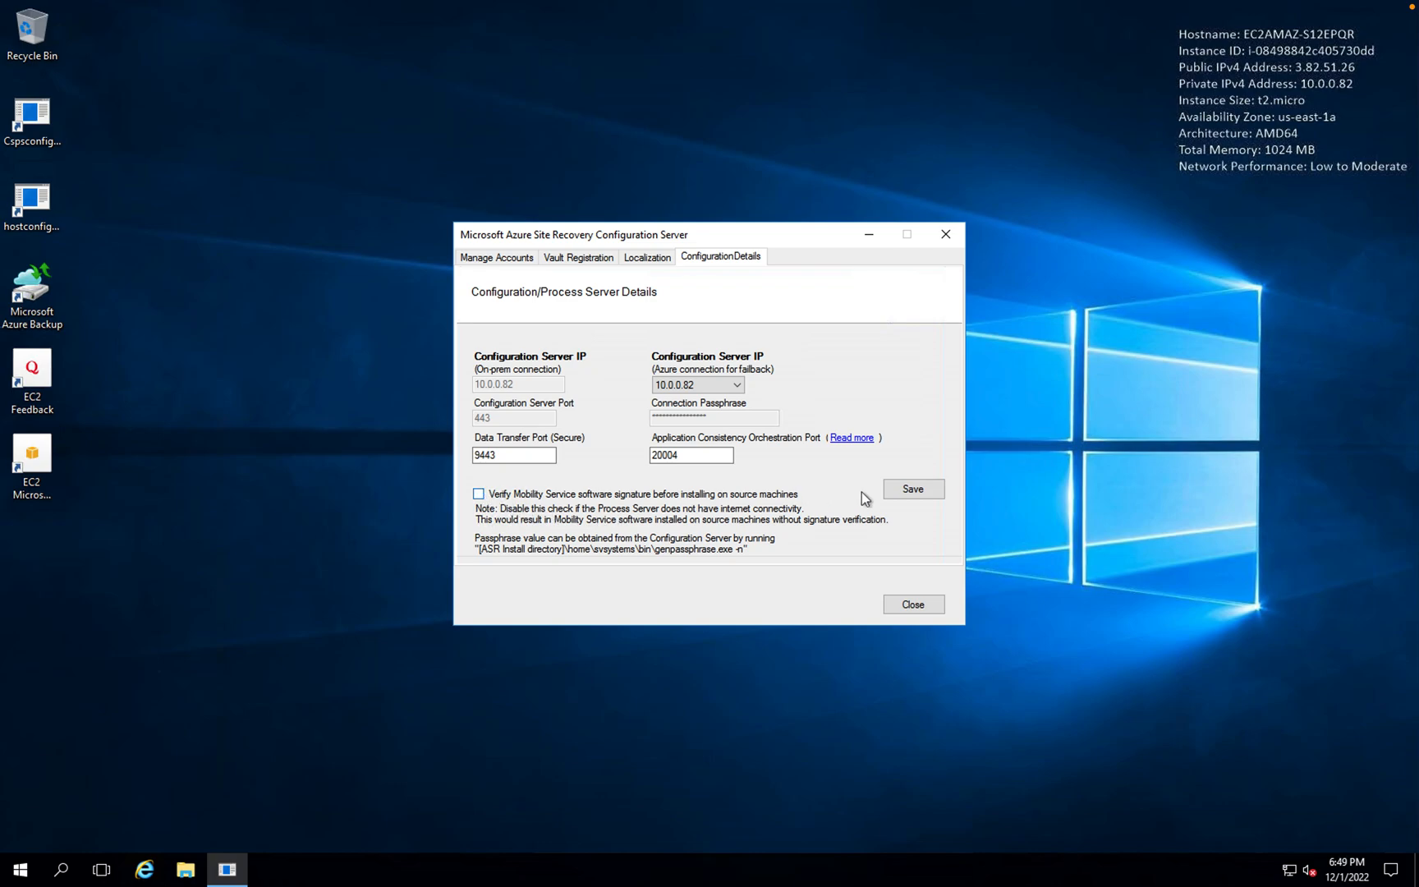
click(906, 492)
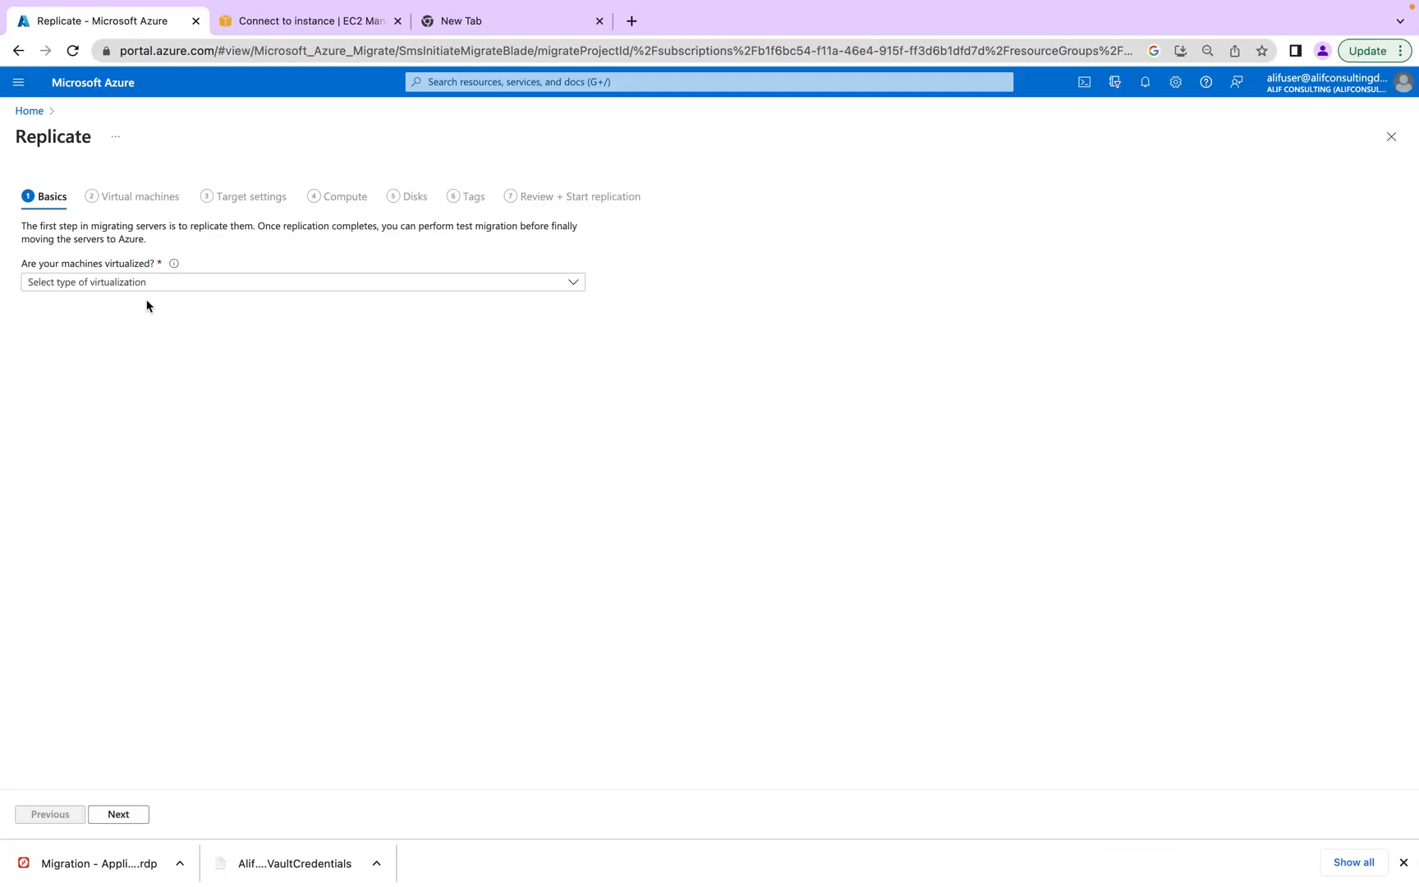
- While the server restarts, choose Physical or other machines and appliance EC2AMAZ-S12EPQR
key(ctrl+Right)
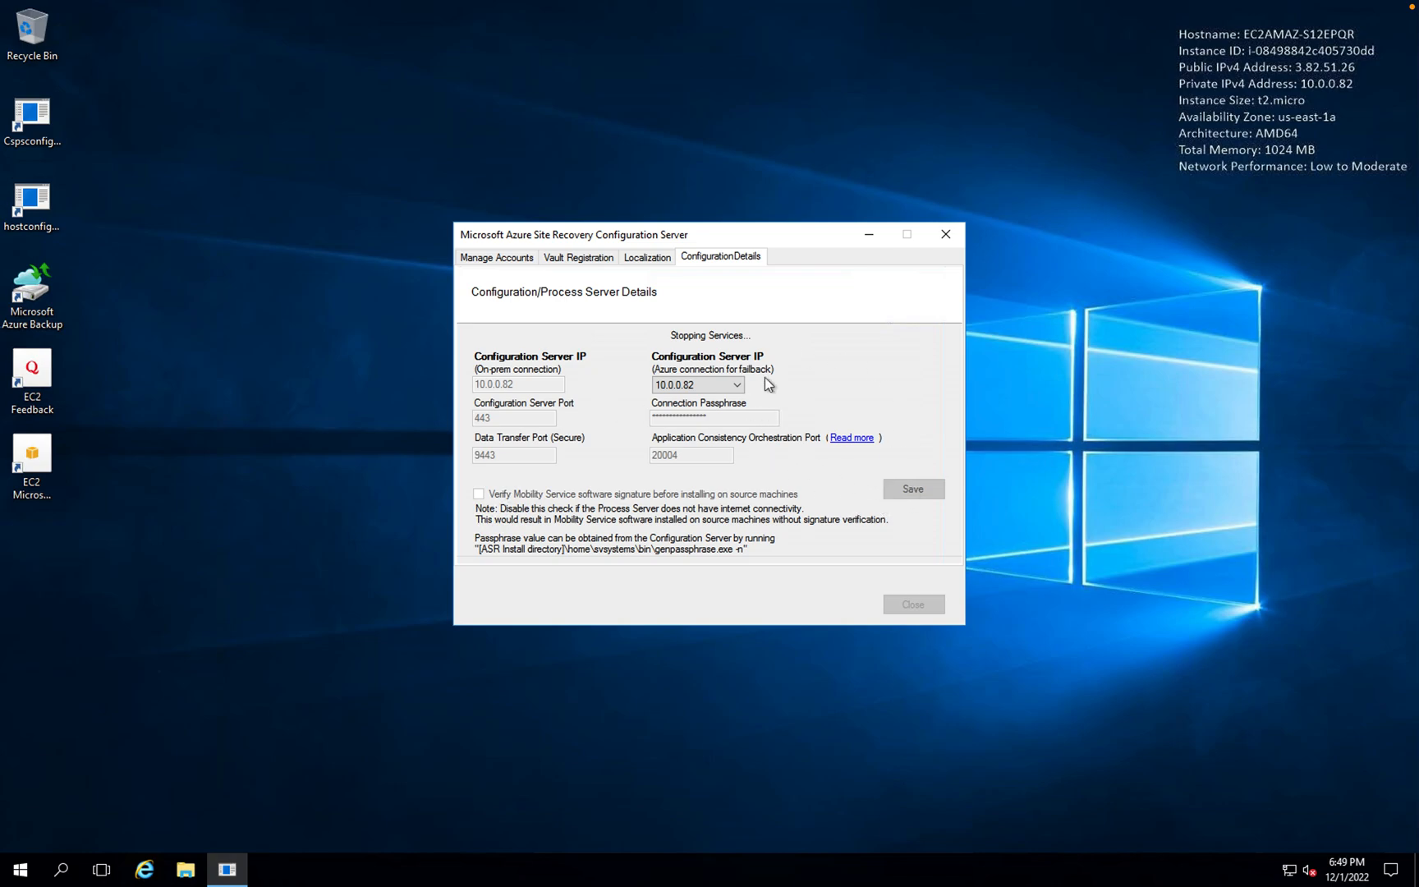
key(ctrl+Left)
key(ctrl+Right)
key(ctrl+Left)
click(148, 289)
click(101, 351)
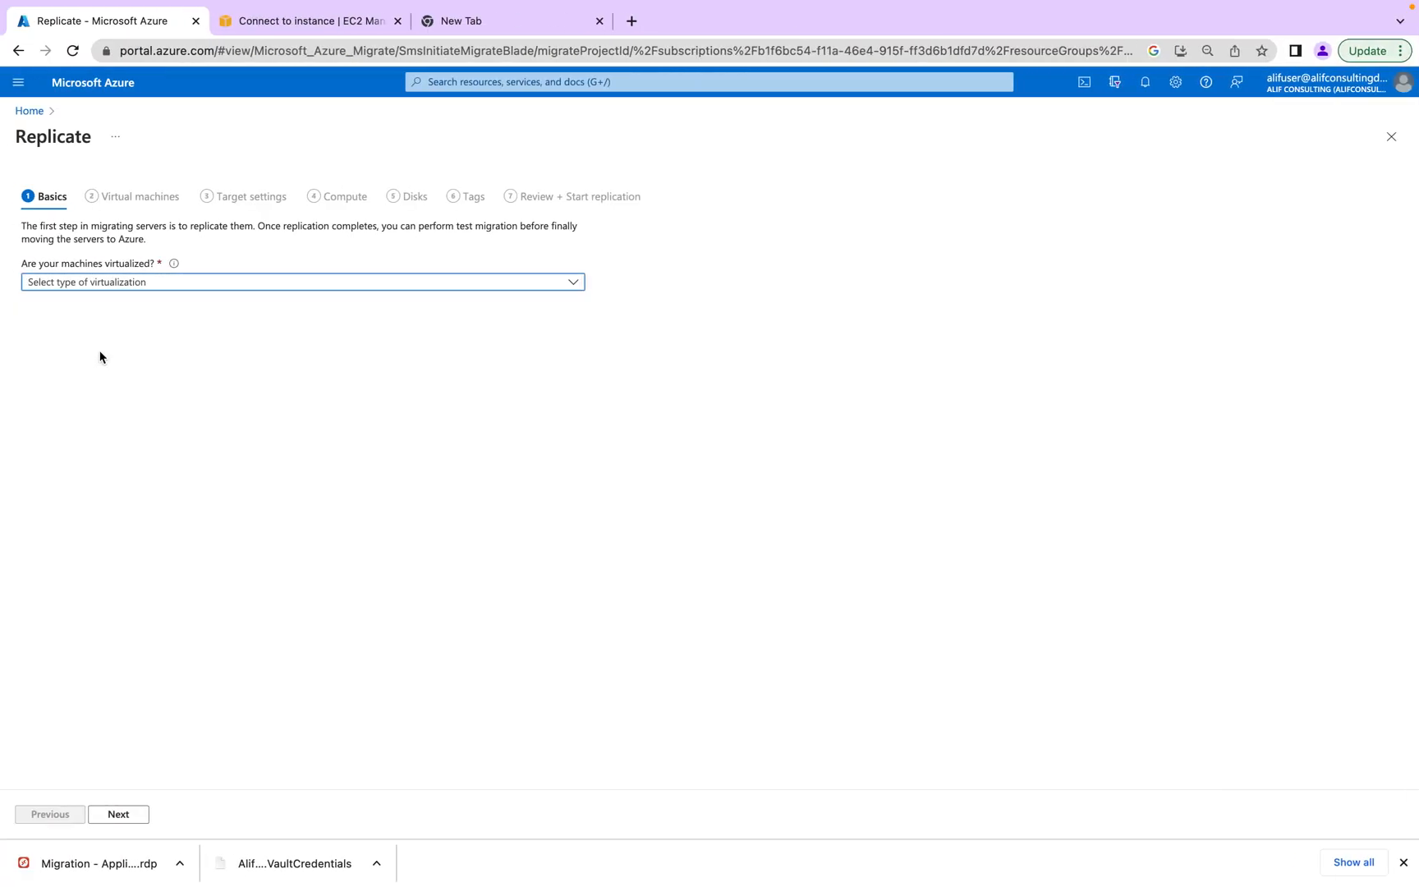
click(244, 332)
click(164, 350)
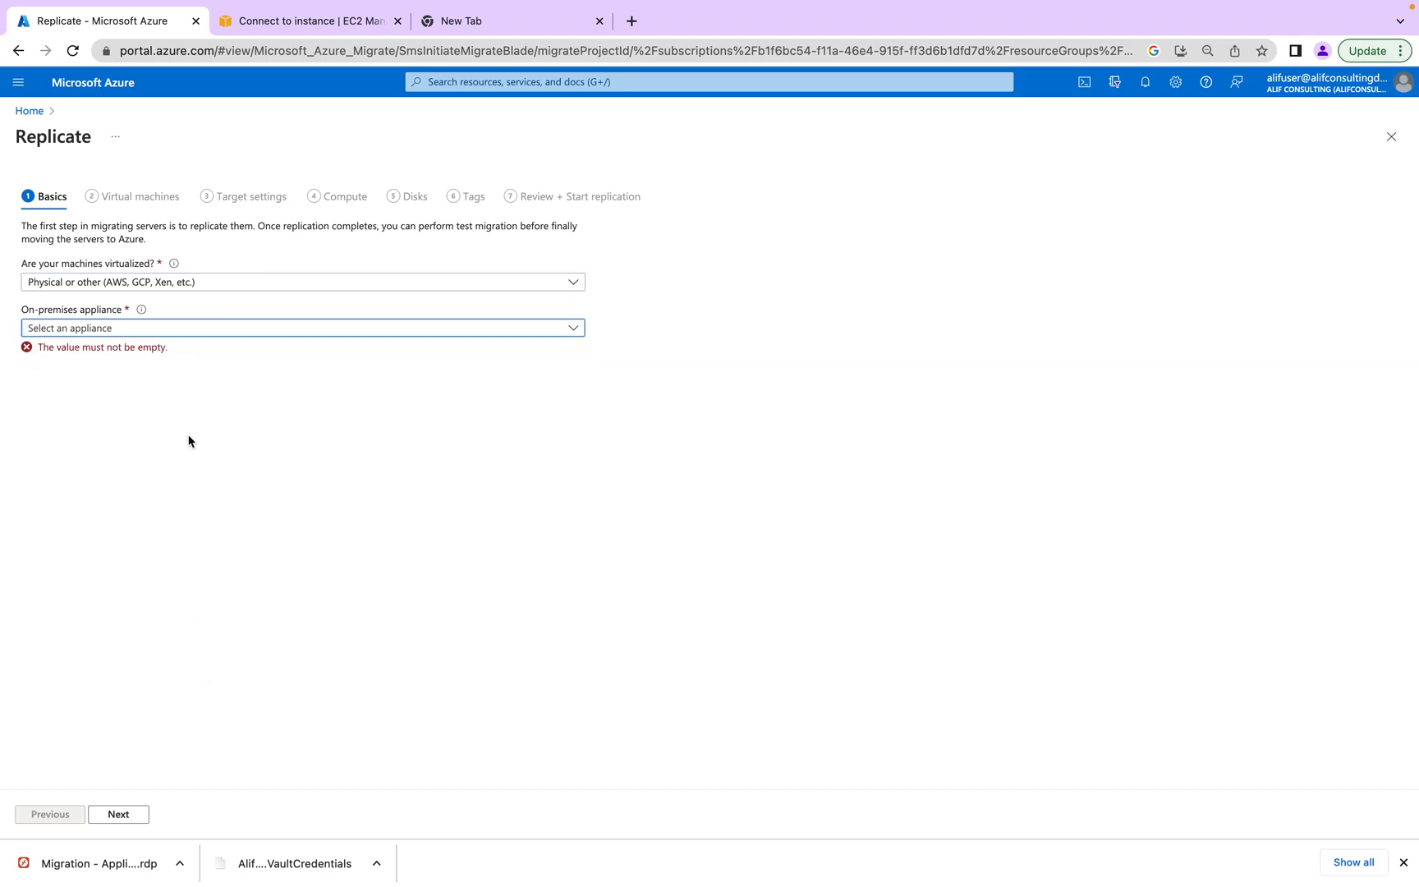
- Re-select process server EC2AMAZ-S12EPQR, find Guest credentials still empty, and reload the page
click(160, 419)
click(194, 424)
click(185, 375)
click(184, 396)
click(183, 420)
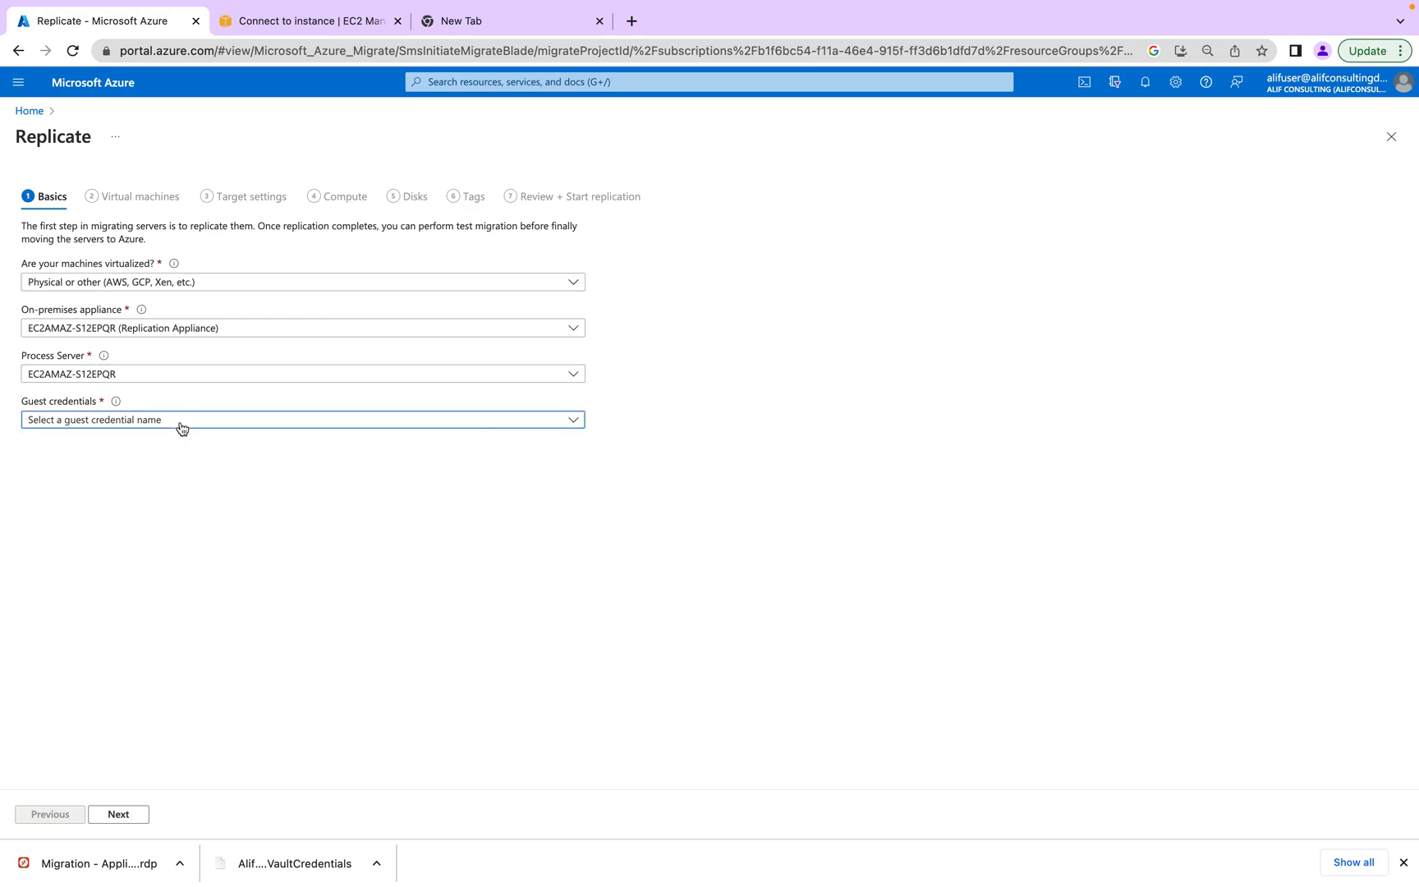
click(277, 599)
key(ctrl+Right)
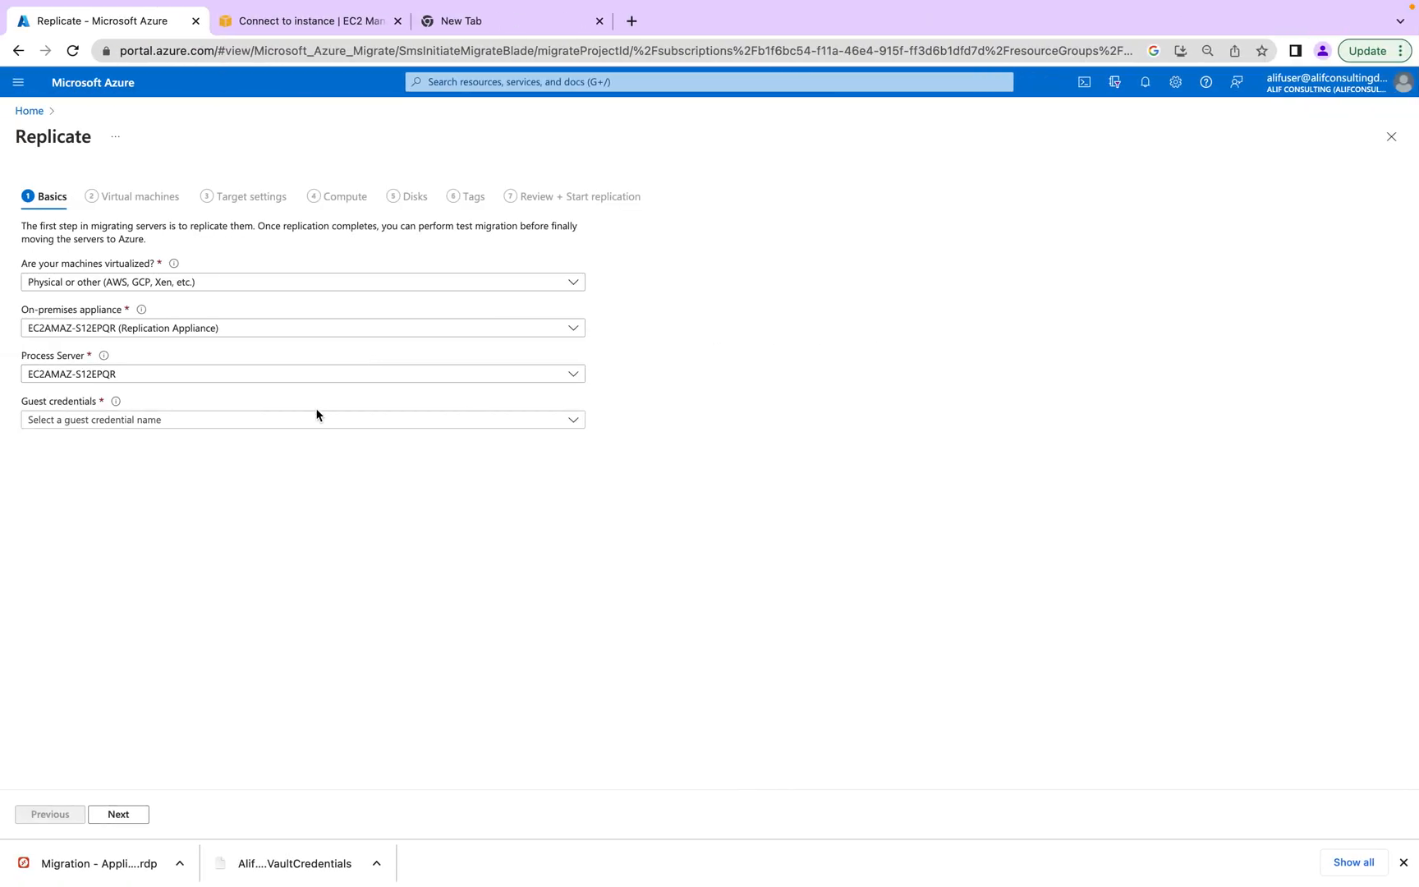
click(316, 418)
click(315, 417)
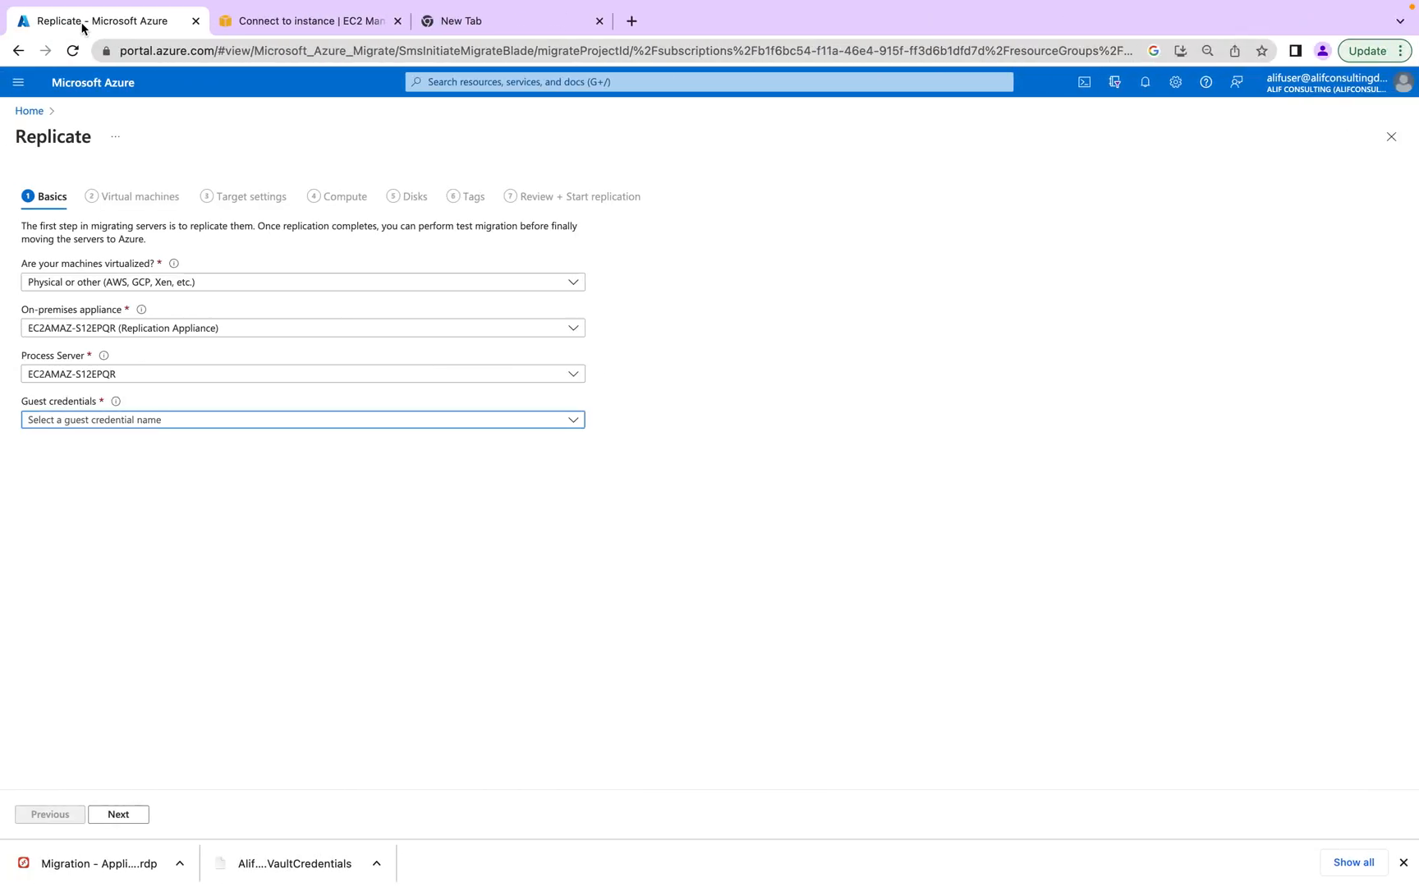
click(72, 51)
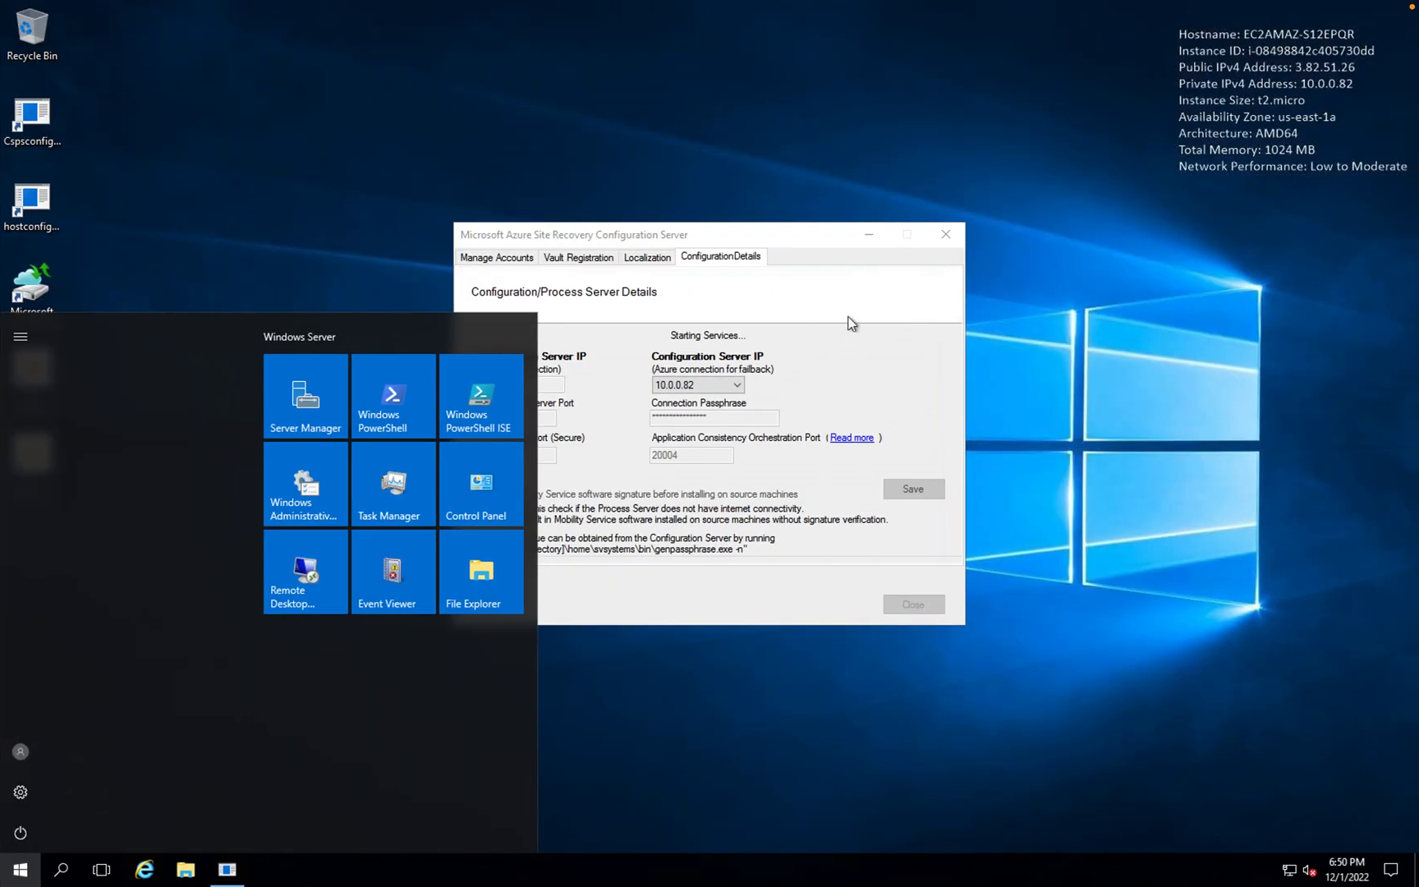
- Pick Physical or other and EC2AMAZ-S12EPQR again; Guest credentials still shows no items
click(852, 323)
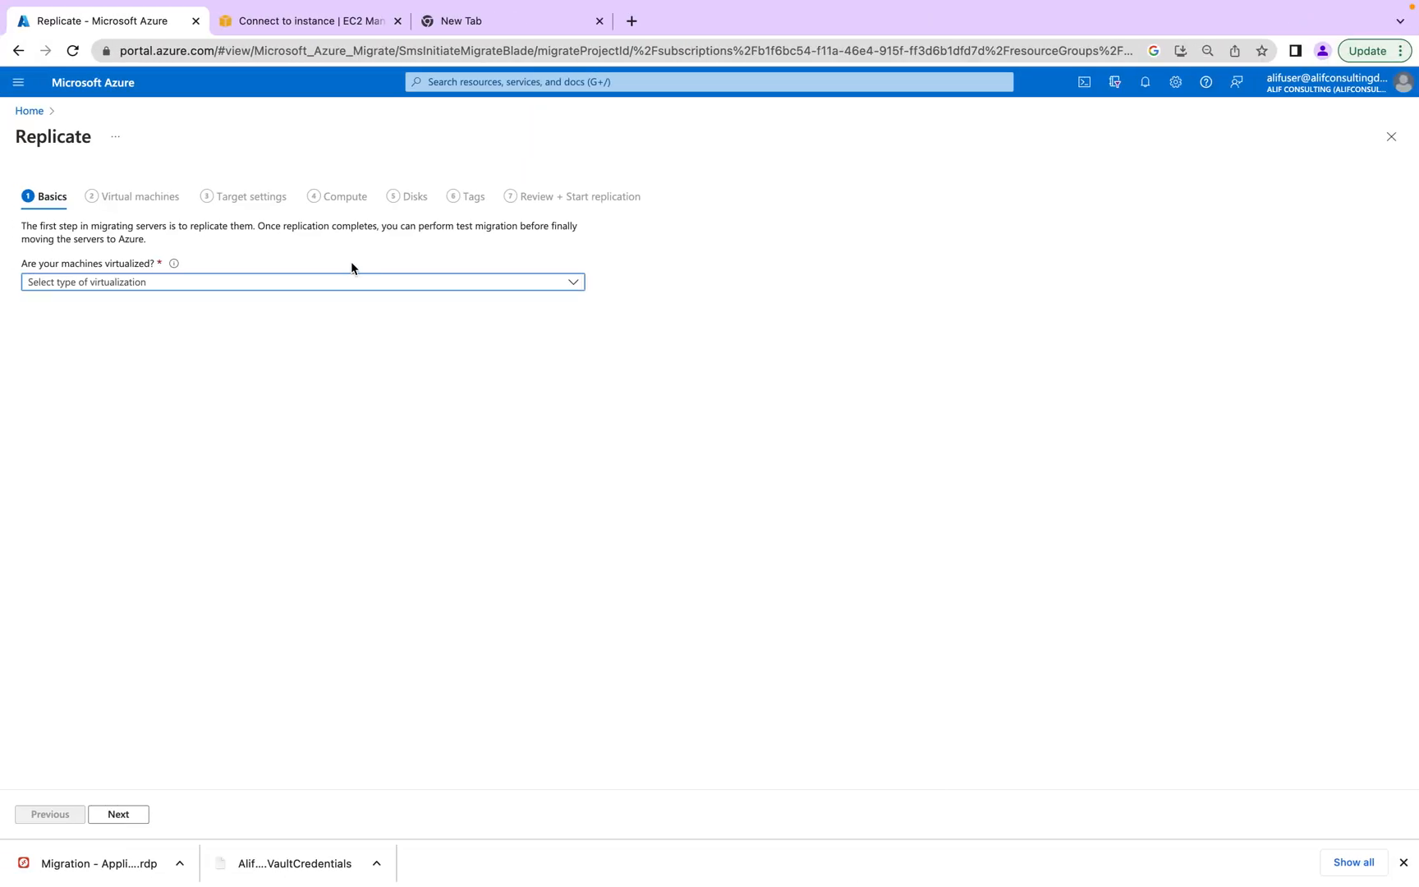
click(287, 282)
click(169, 353)
click(136, 328)
click(124, 350)
click(119, 419)
click(119, 419)
click(119, 418)
click(119, 419)
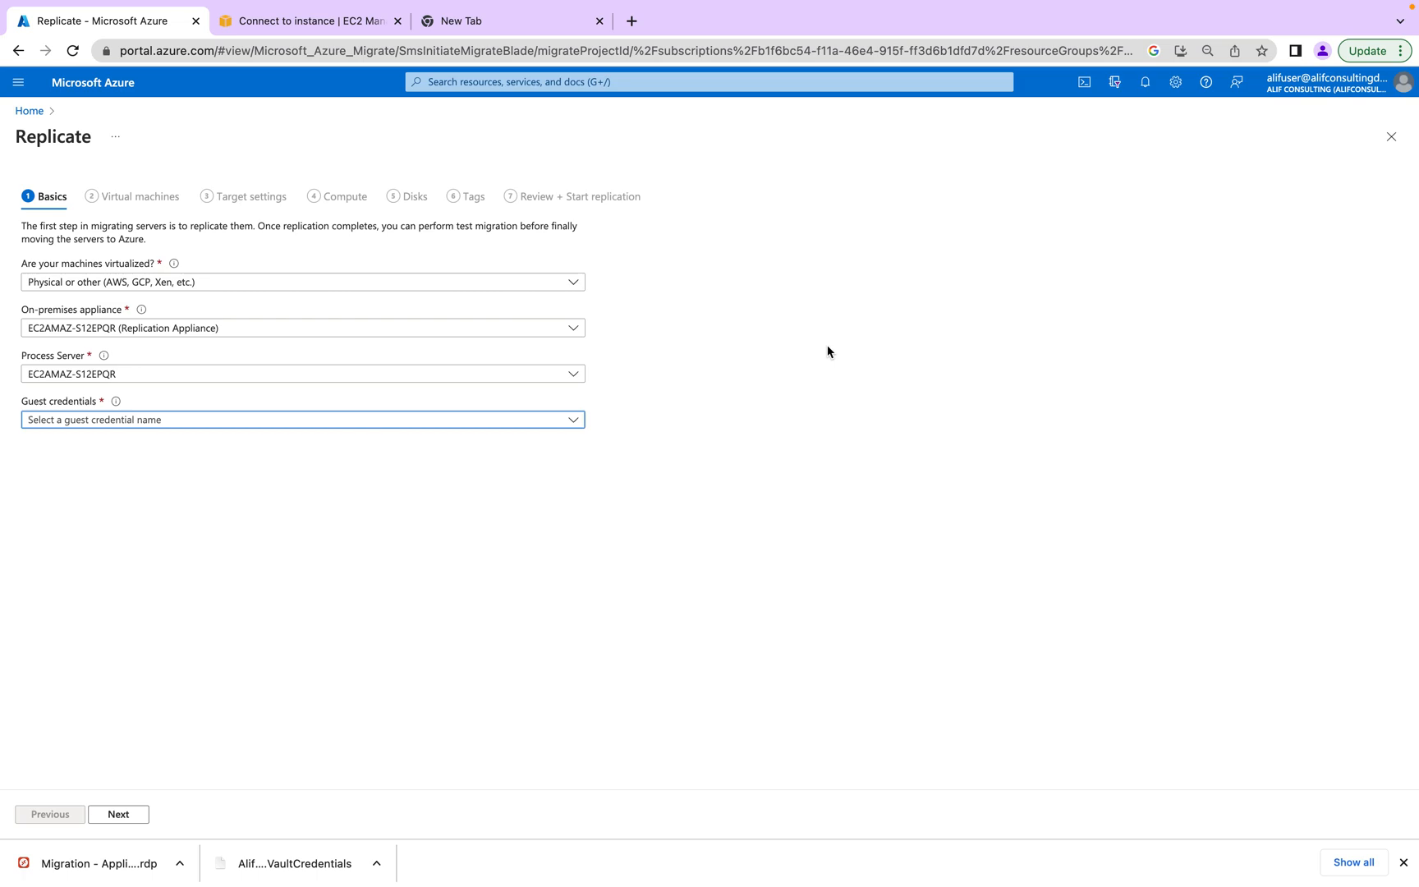
- Close the Updated Successfully message, check the configuration server's accounts, and reload the Replicate page
click(371, 422)
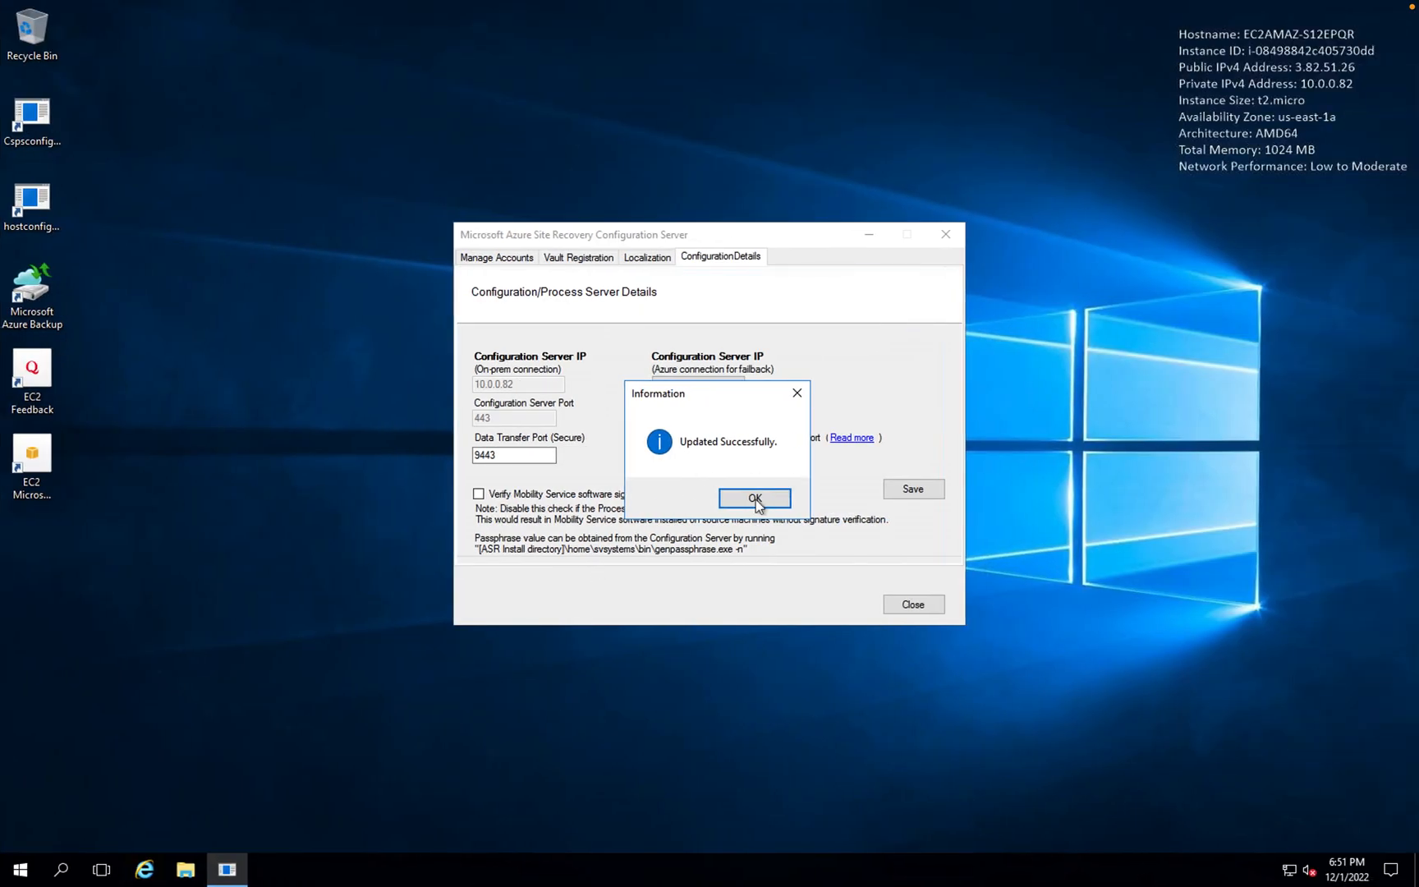
click(754, 499)
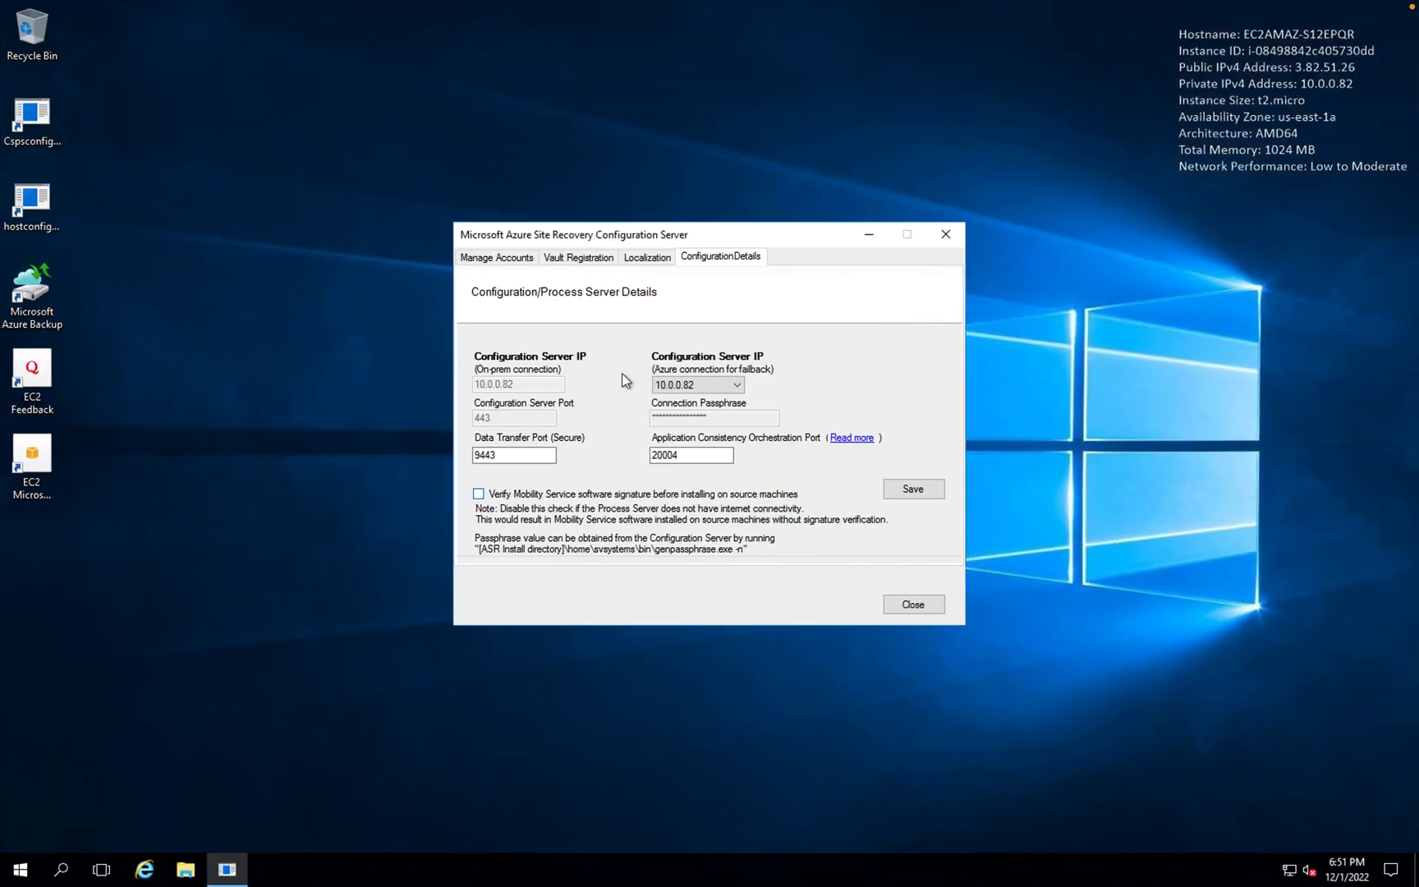
click(497, 259)
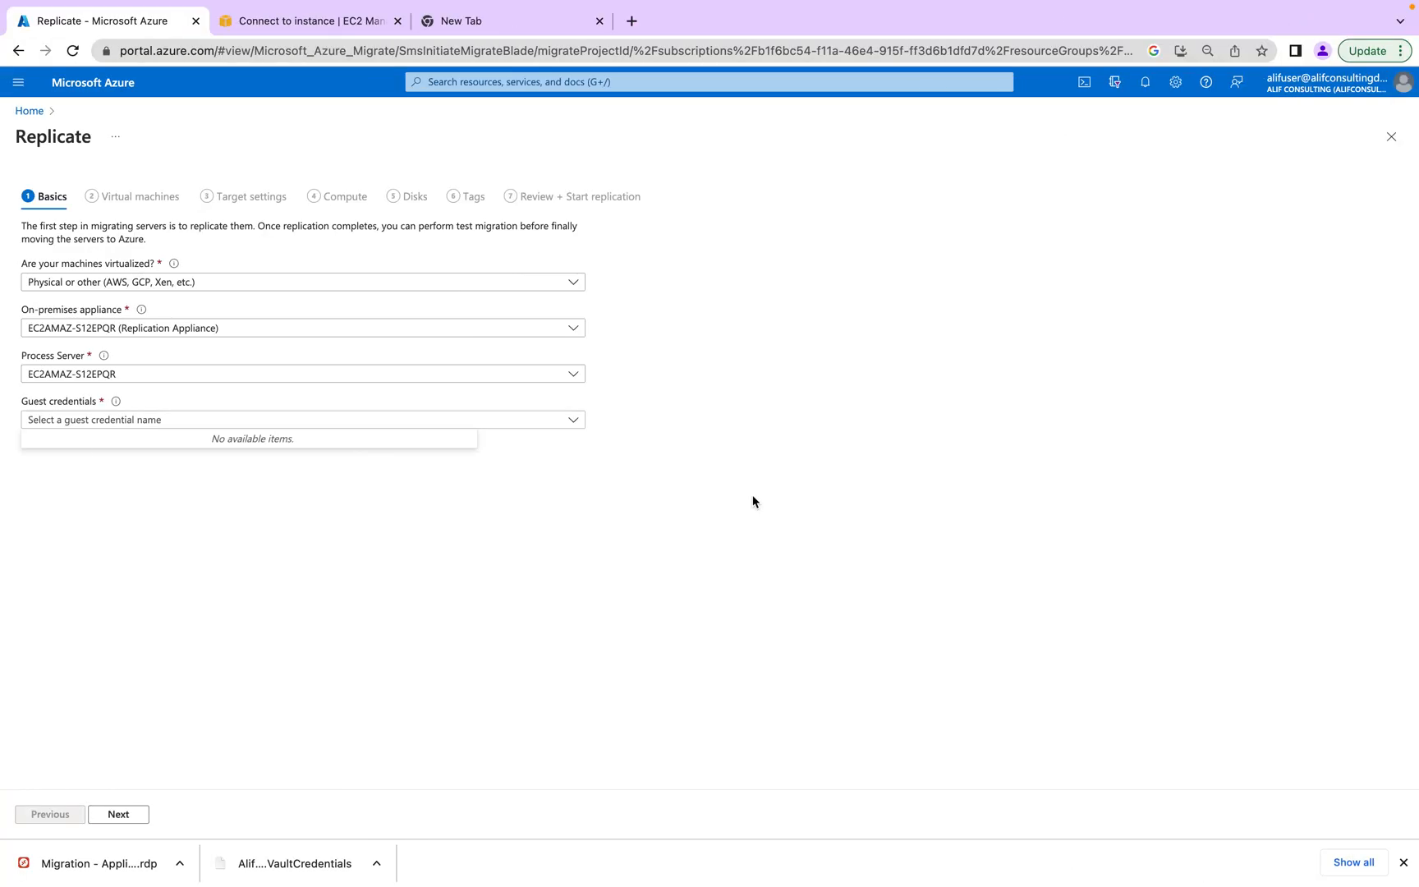
click(74, 51)
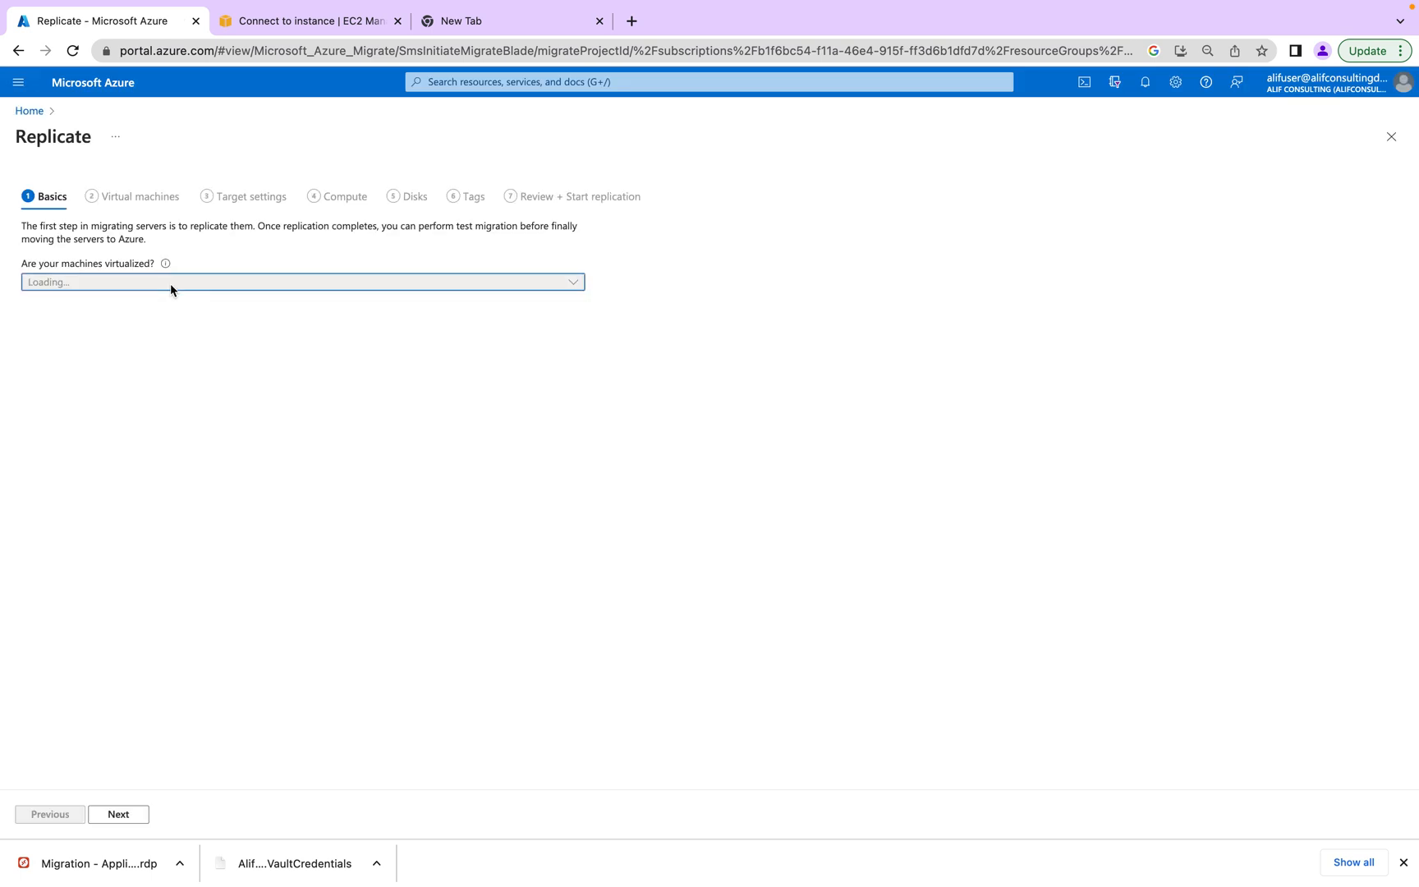
click(179, 289)
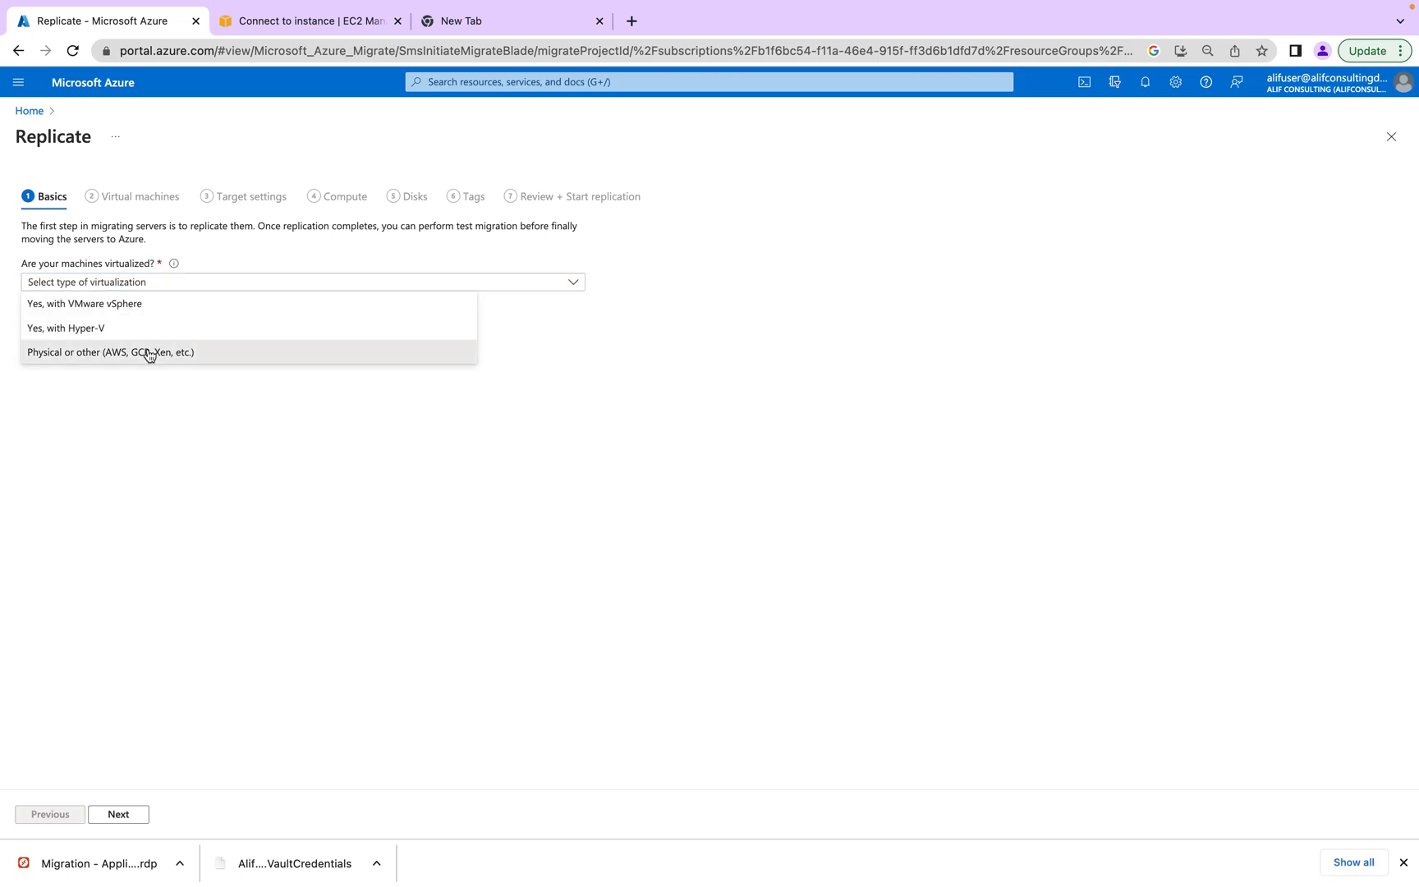
click(145, 352)
click(139, 337)
click(145, 351)
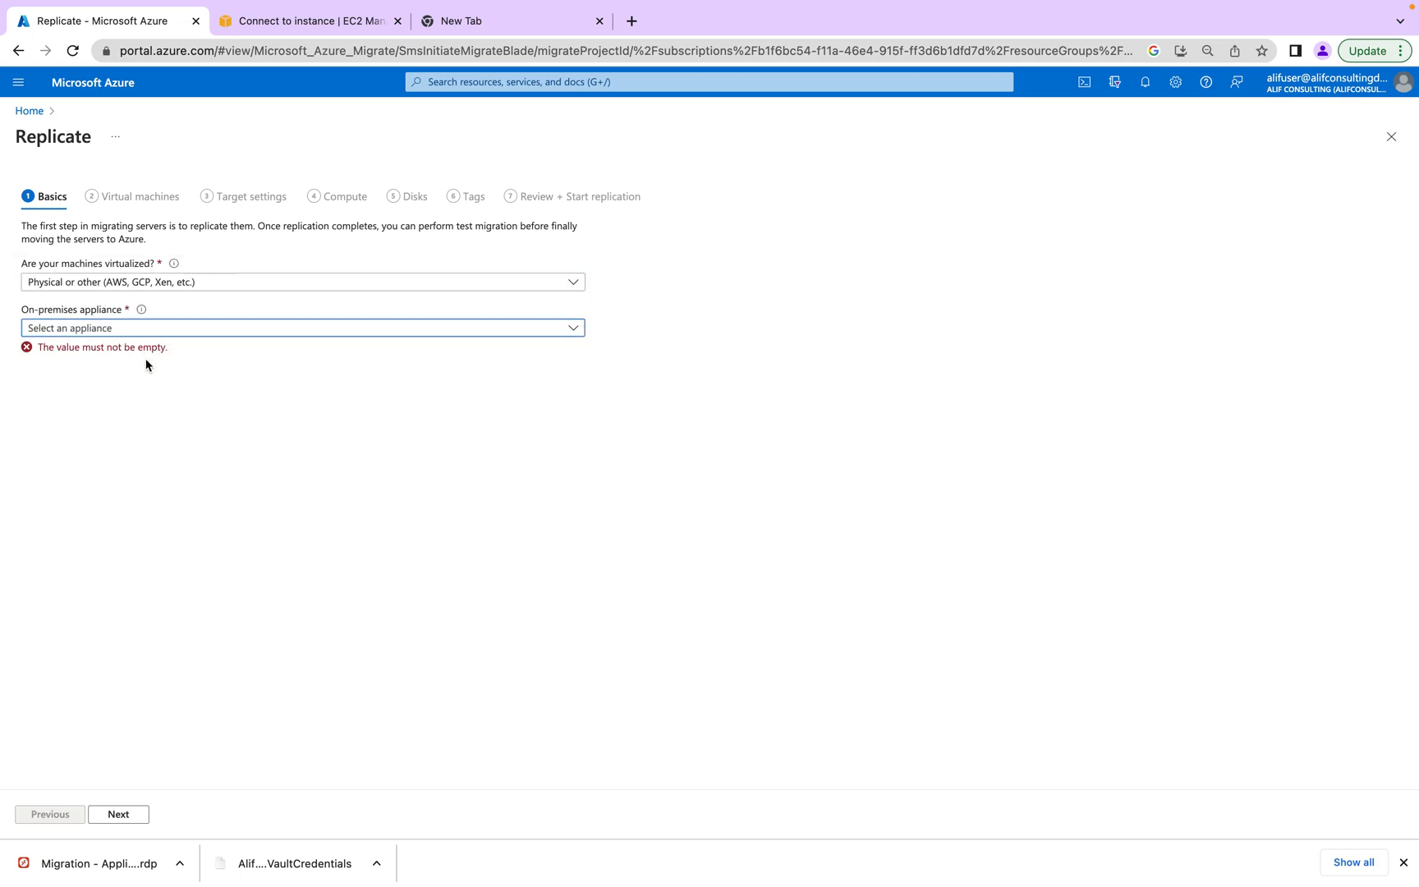
click(143, 424)
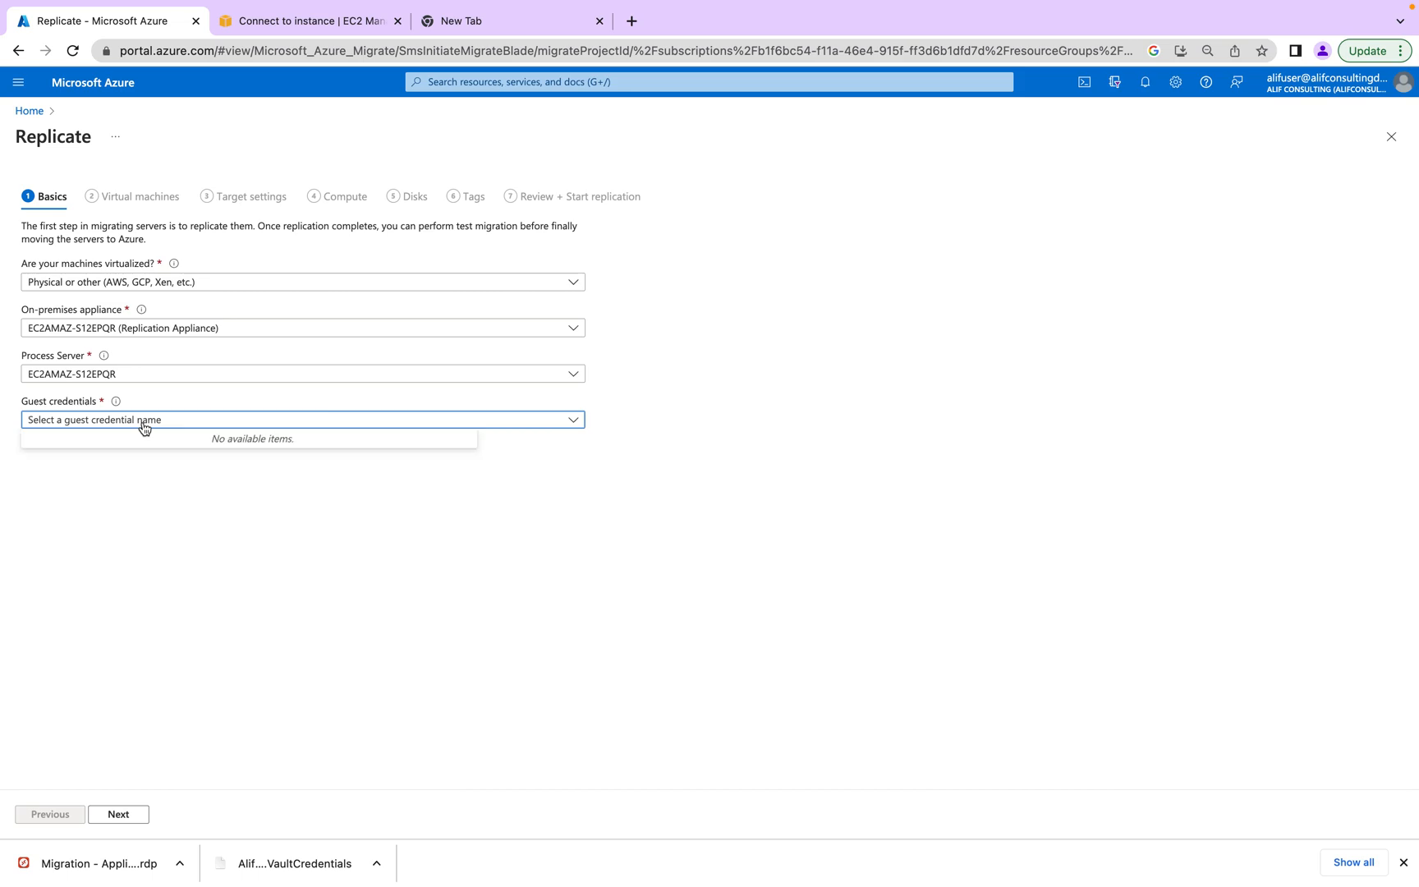
click(144, 426)
click(322, 429)
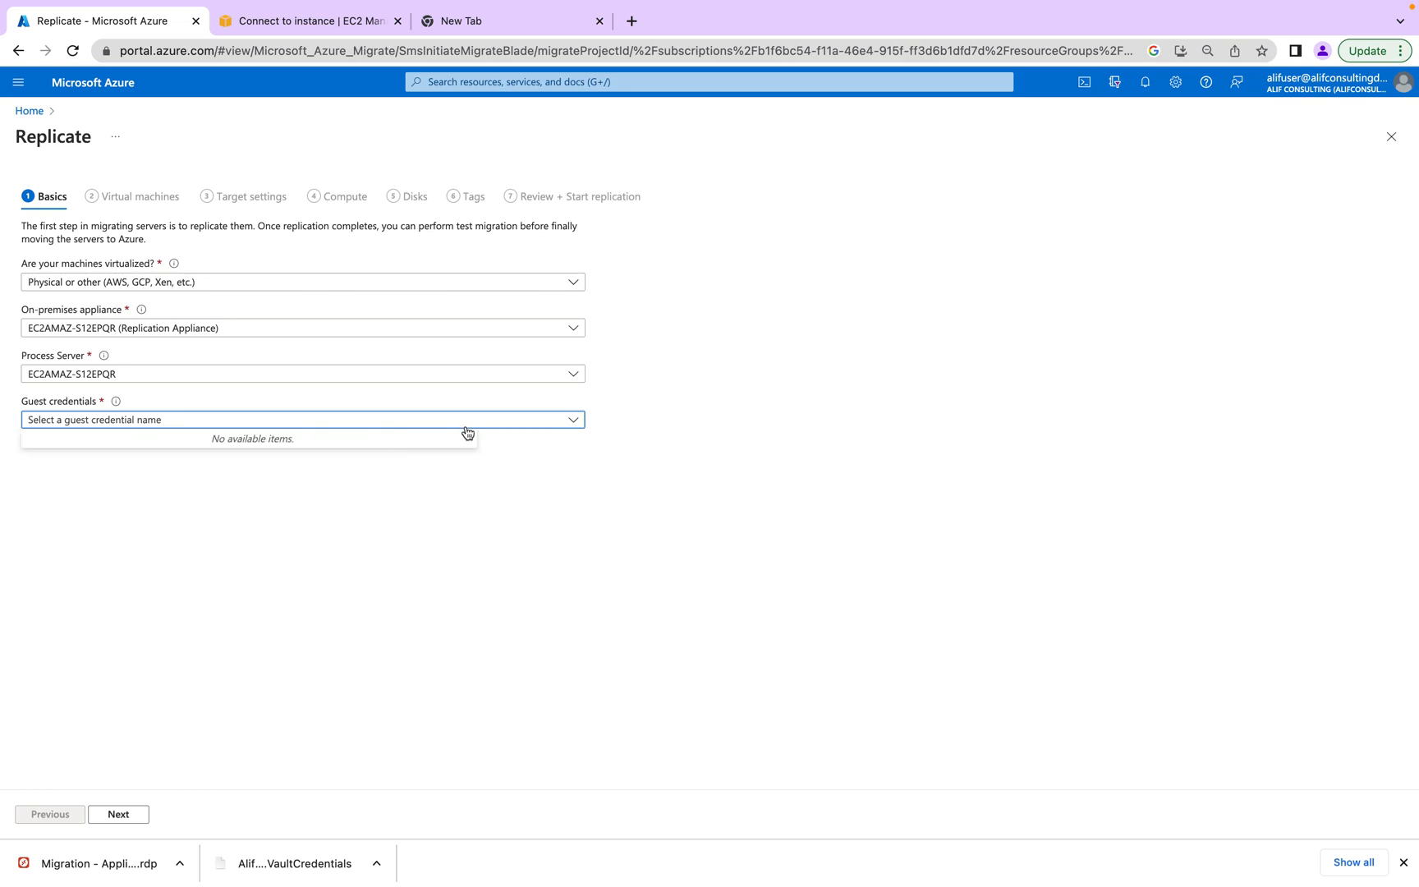
click(584, 422)
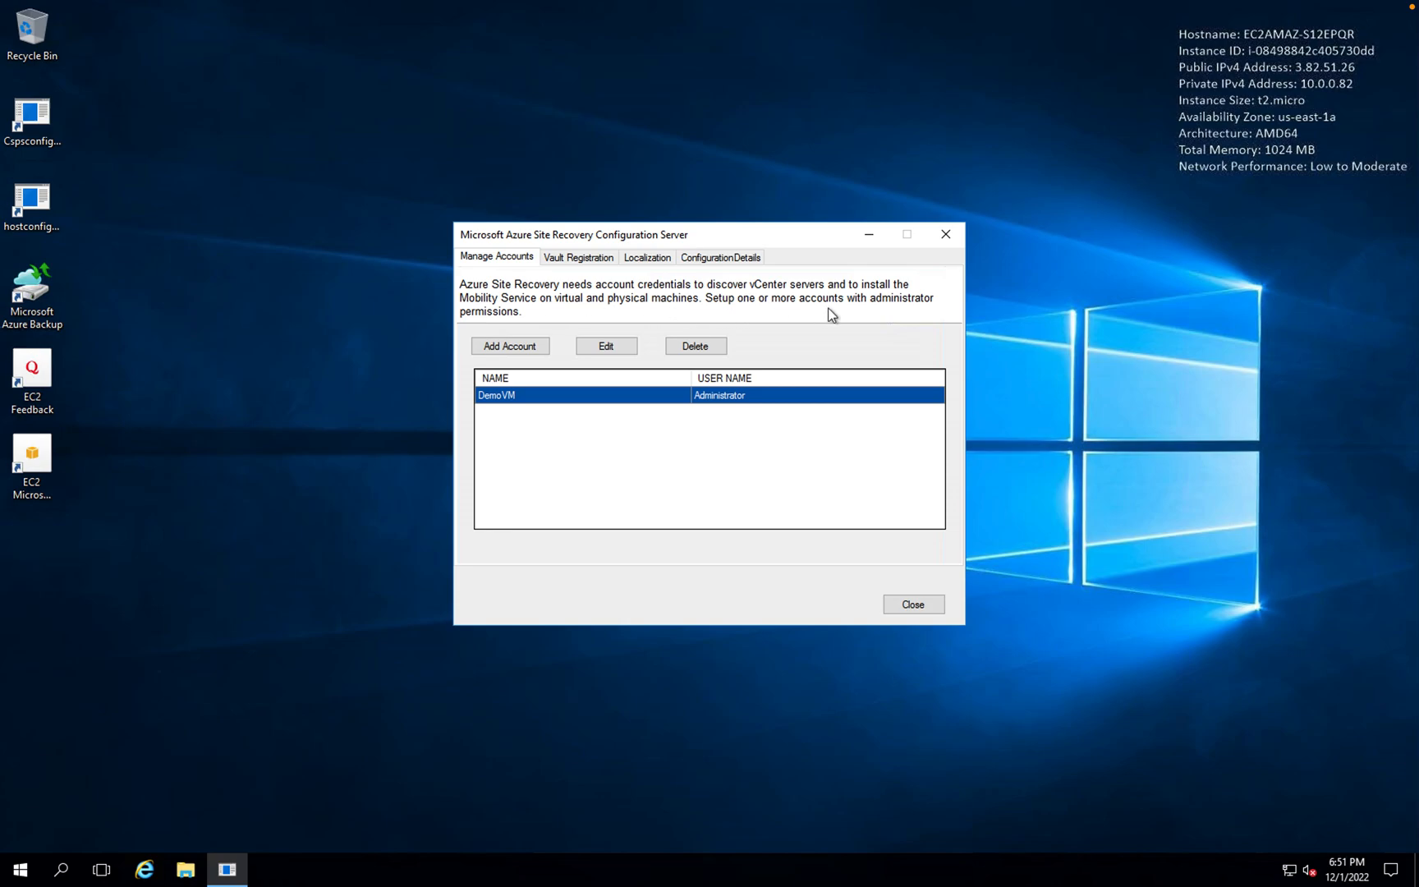
key(ctrl+Left)
click(174, 421)
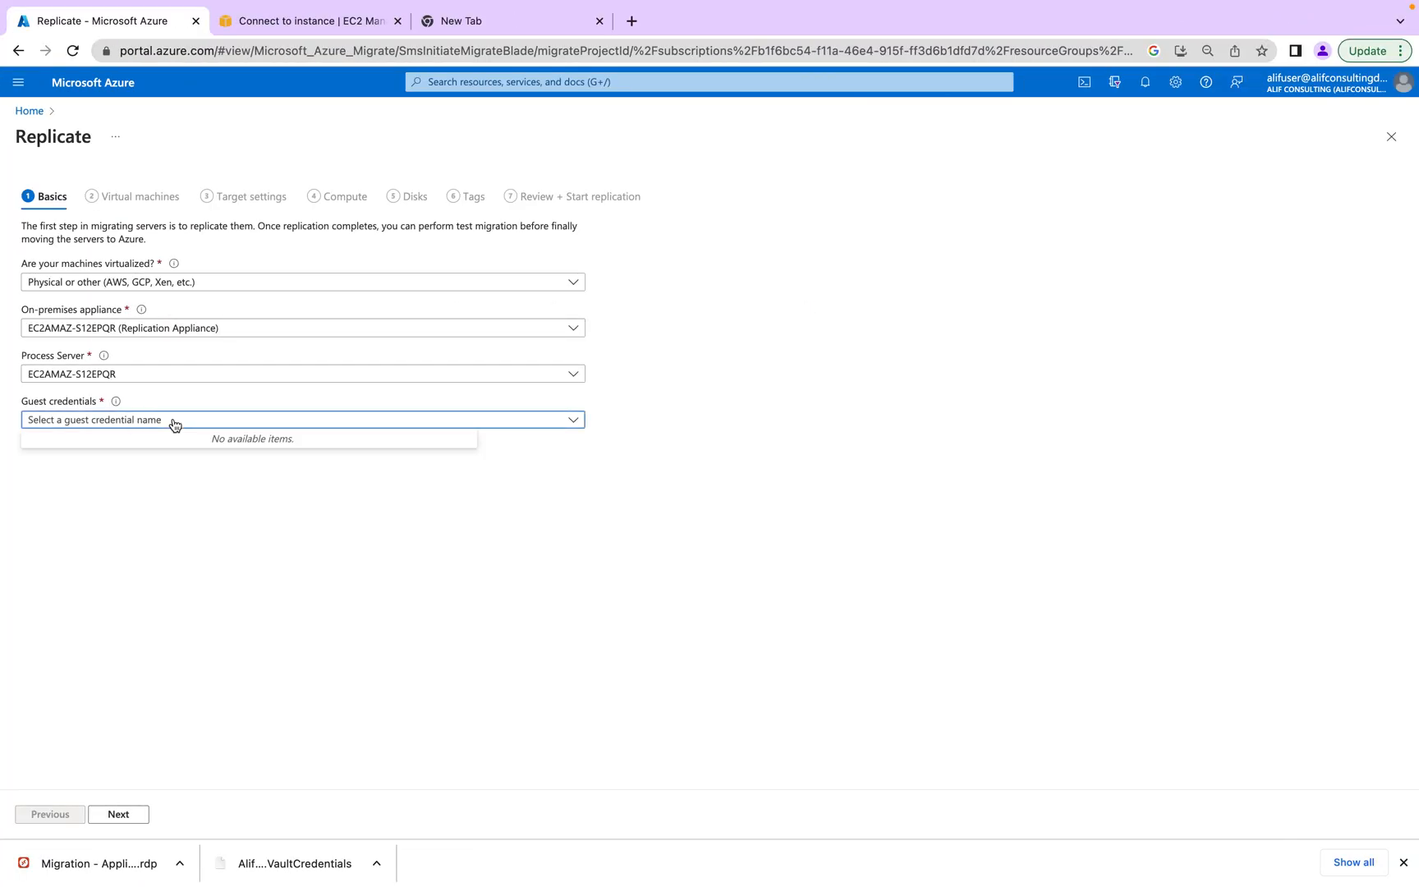
click(72, 51)
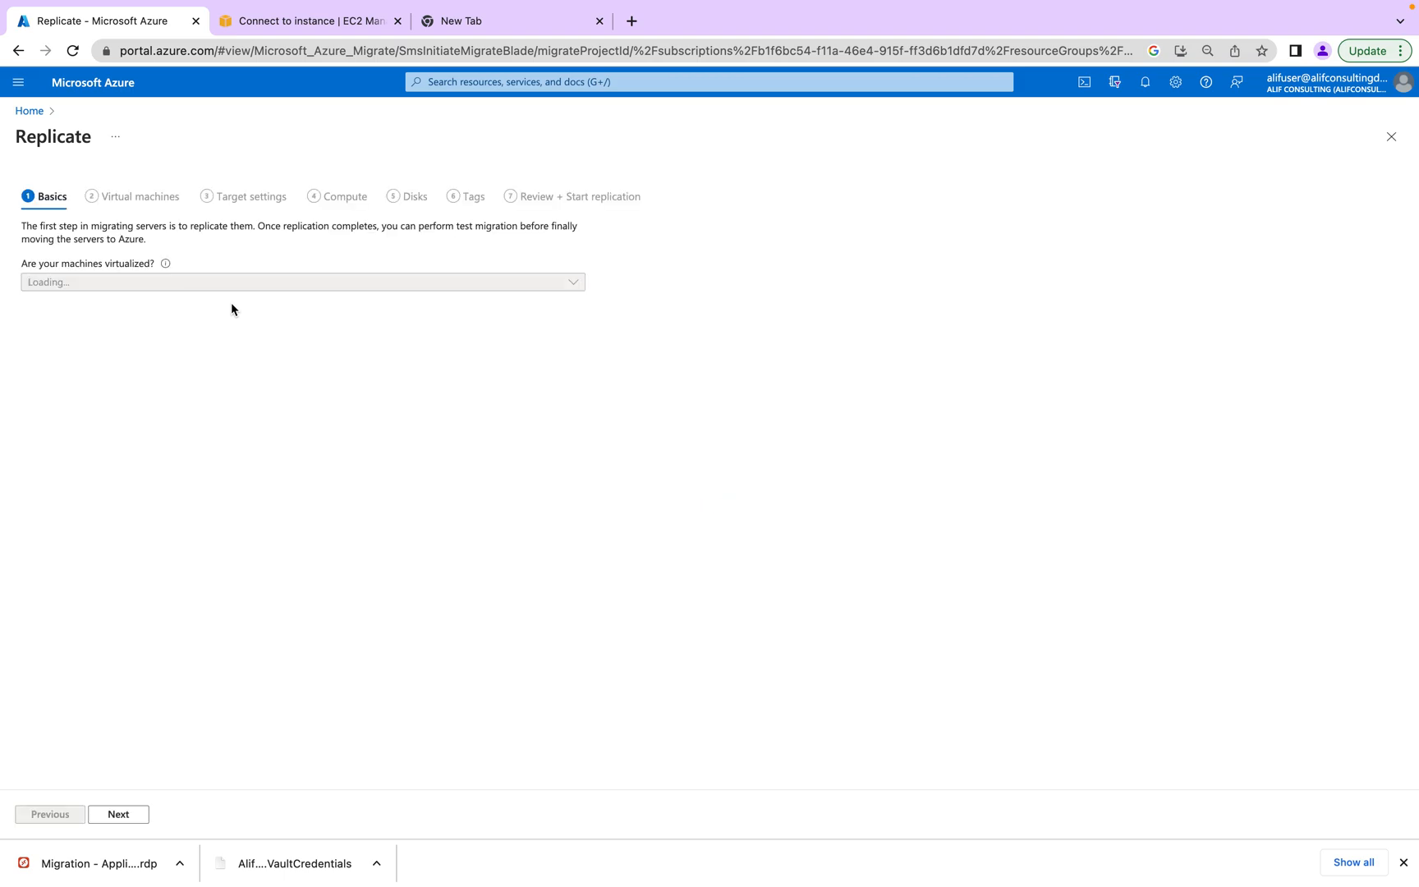
- Choose Physical or other with the EC2AMAZ-S12EPQR appliance; the Guest credentials list is still empty
click(155, 282)
click(121, 350)
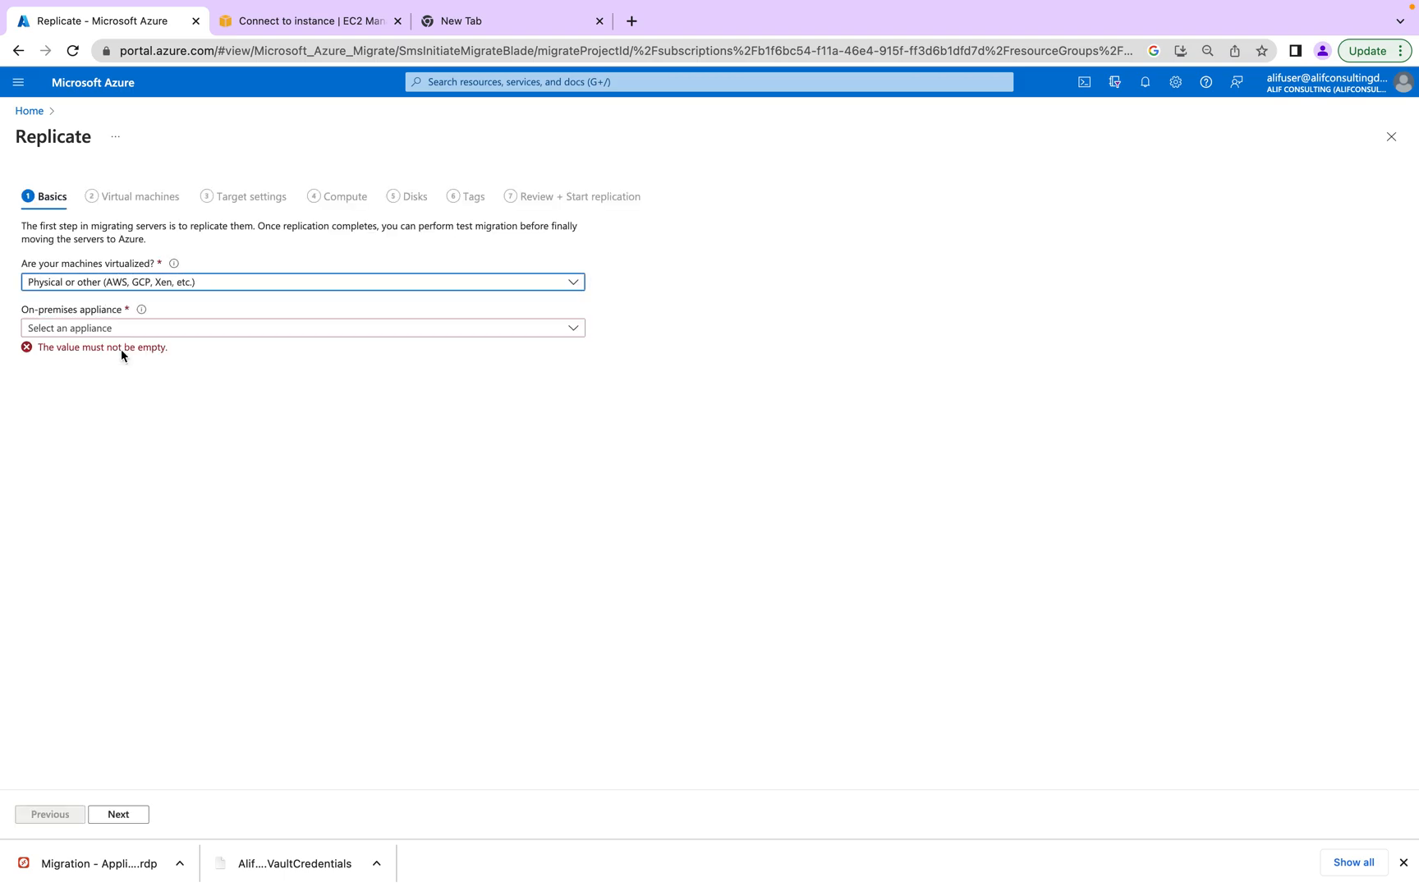
click(139, 329)
click(125, 350)
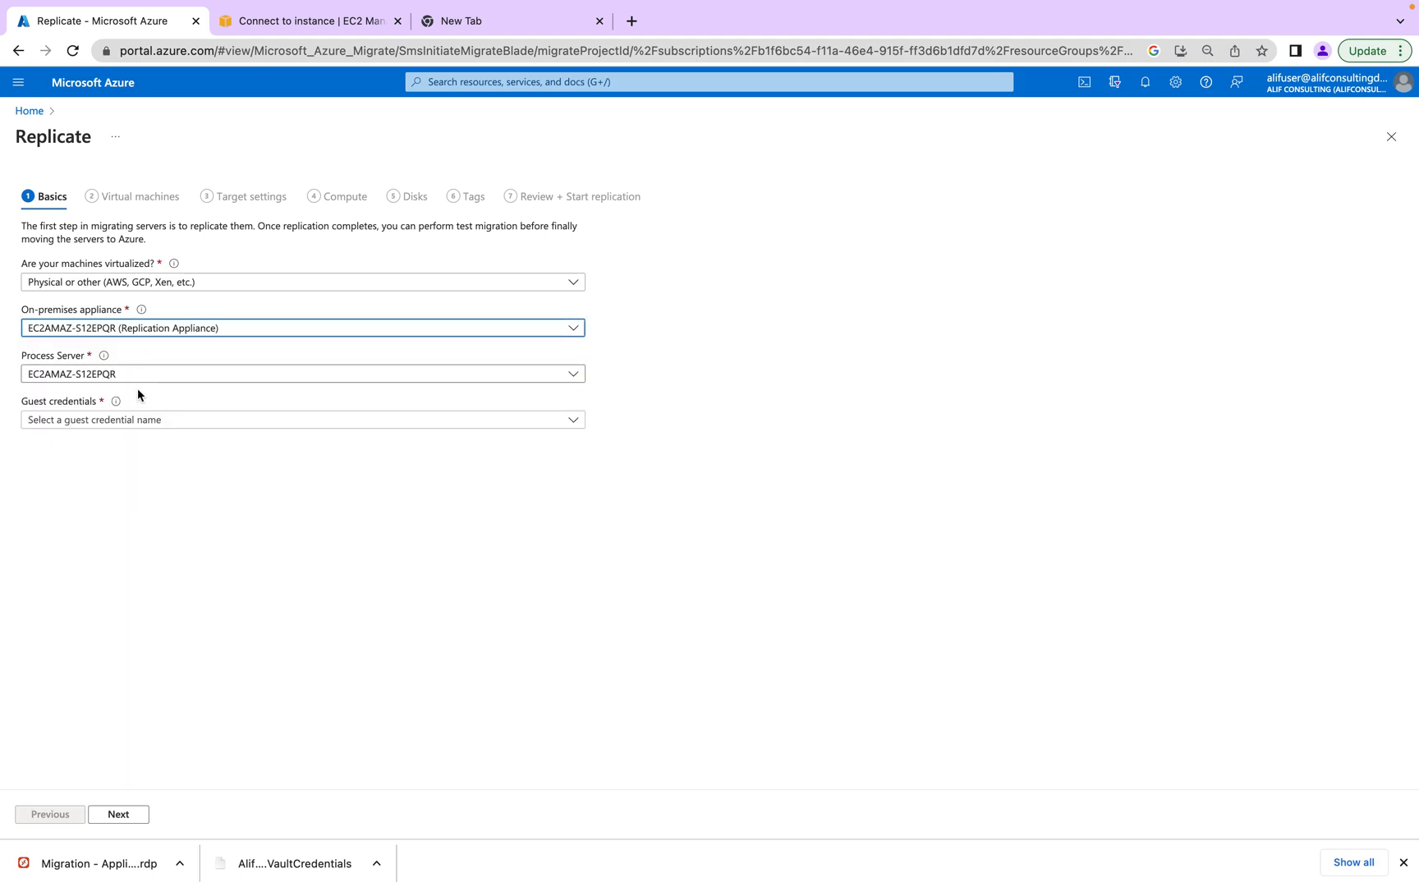
click(140, 420)
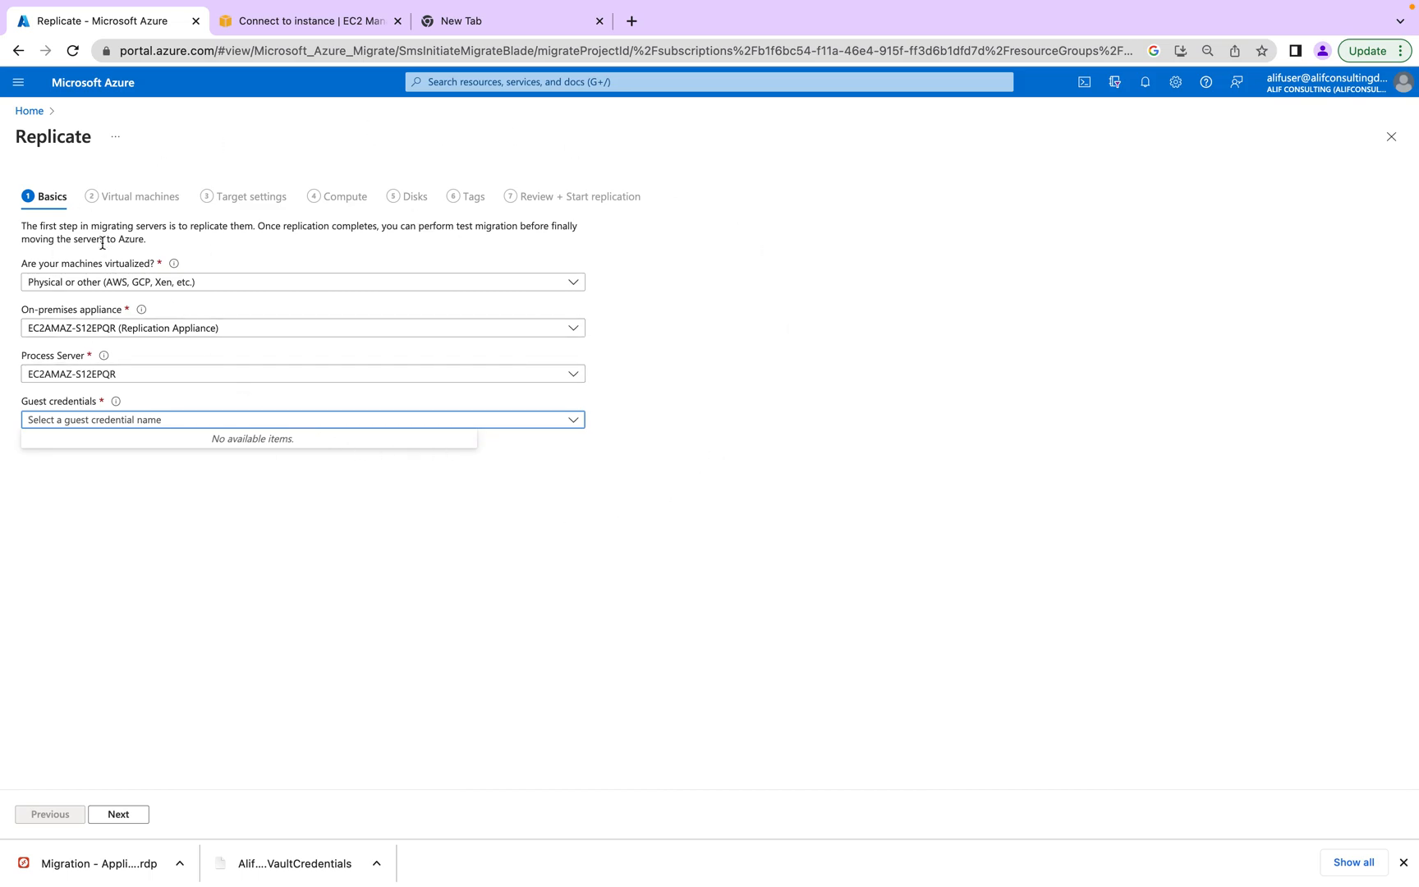
click(132, 499)
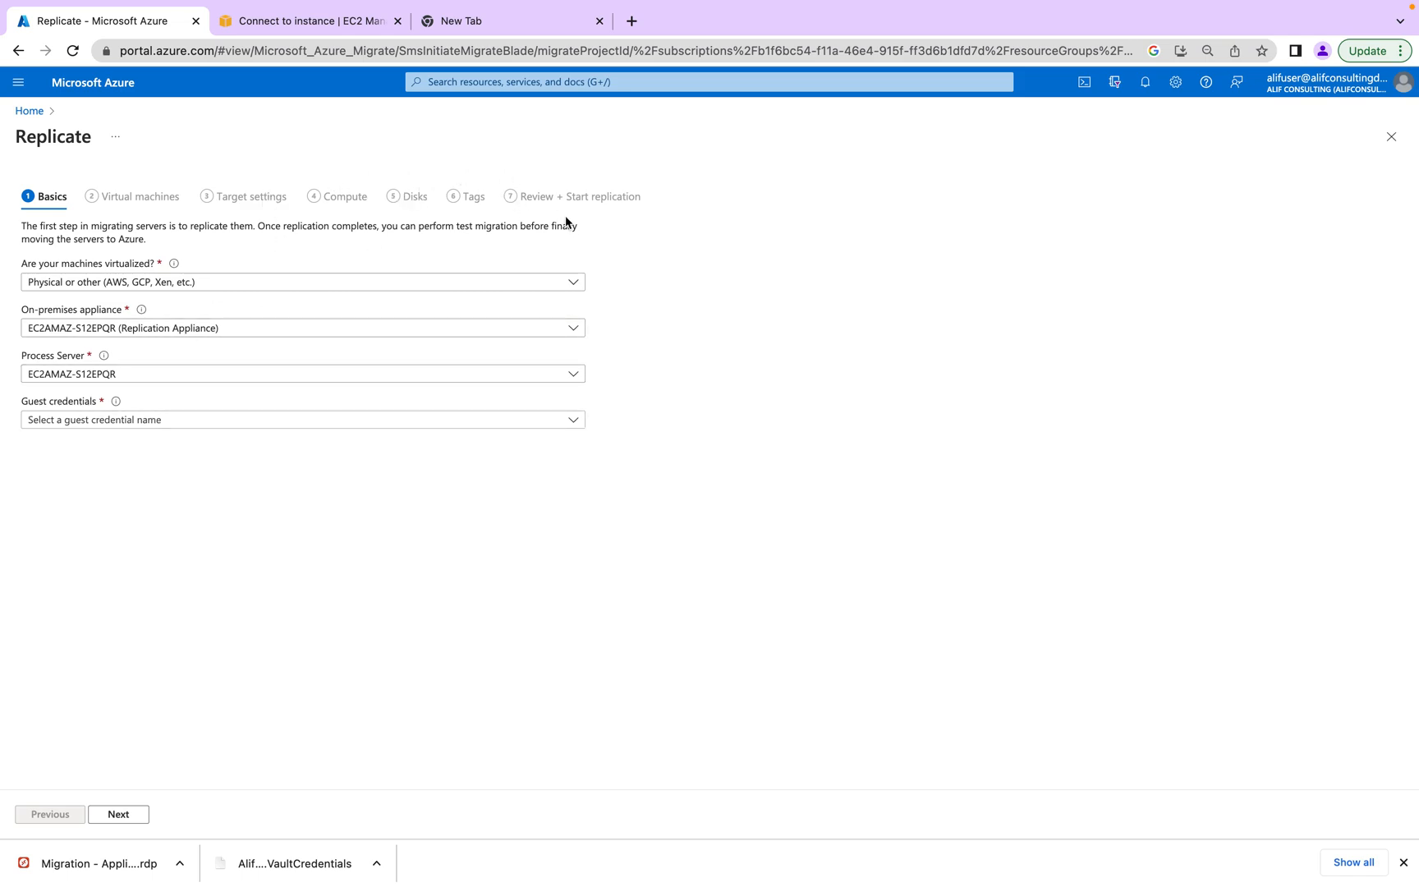
click(143, 421)
click(184, 464)
- Reload Replicate, reselect Physical or other and the EC2AMAZ-S12EPQR appliance, then recheck Guest credentials
click(73, 50)
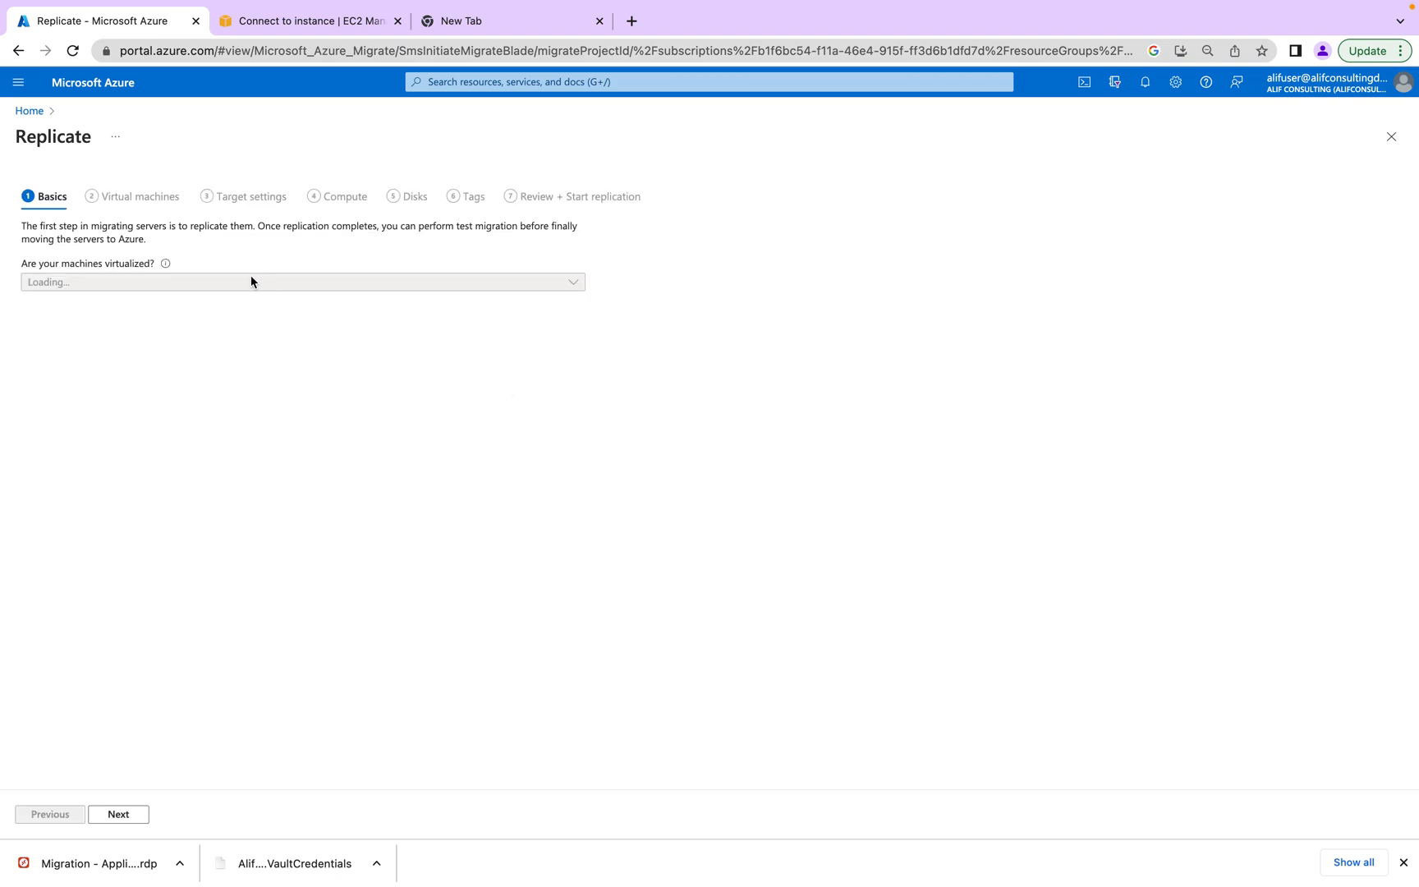
click(225, 287)
click(193, 351)
click(181, 328)
click(165, 358)
click(161, 424)
click(162, 425)
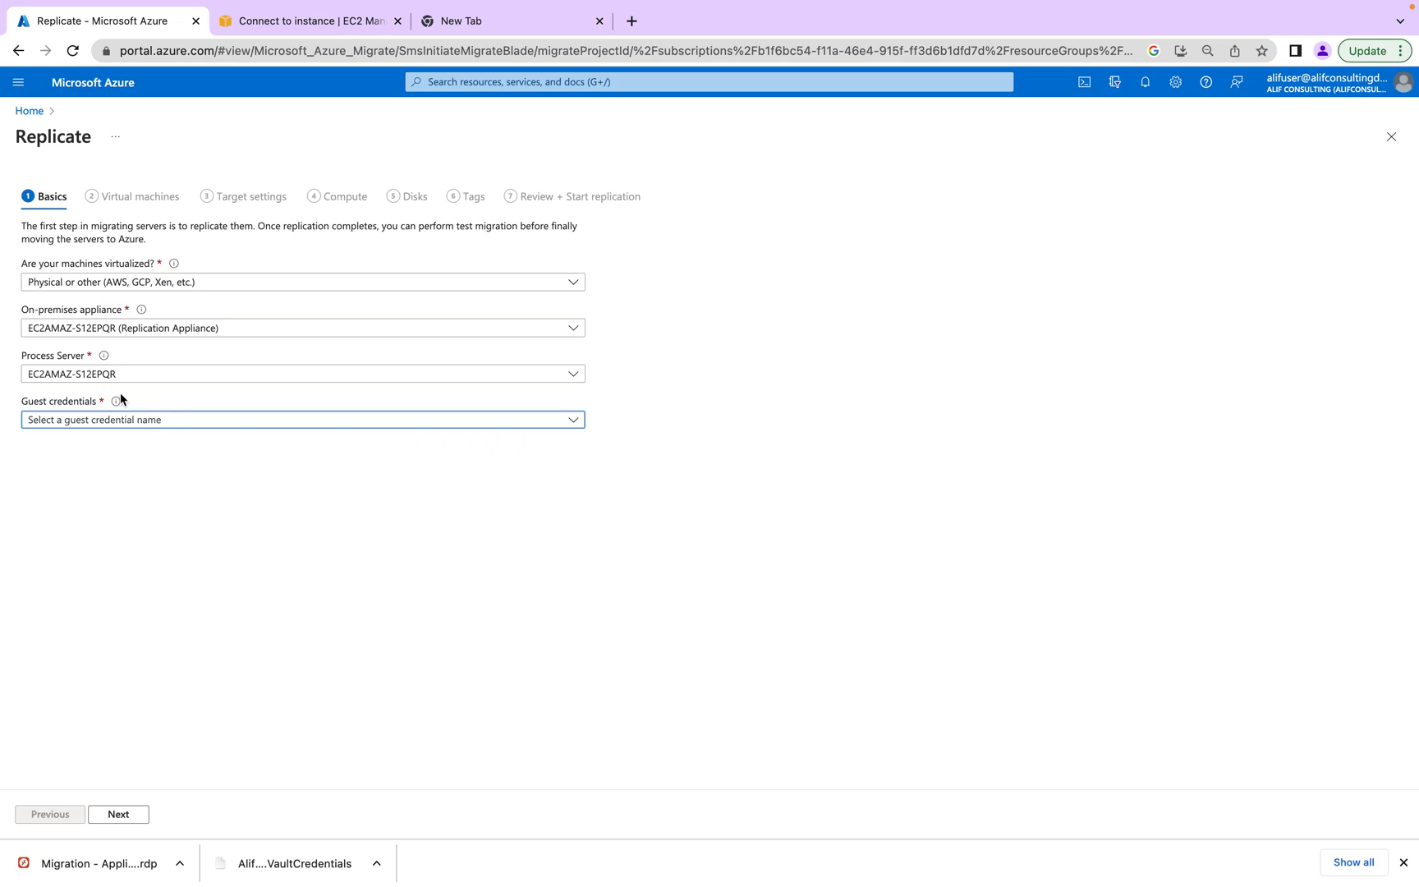
- Close the guest credentials help, find the Guest credentials list still empty, and reload Replicate
mouse_move(120, 405)
click(313, 523)
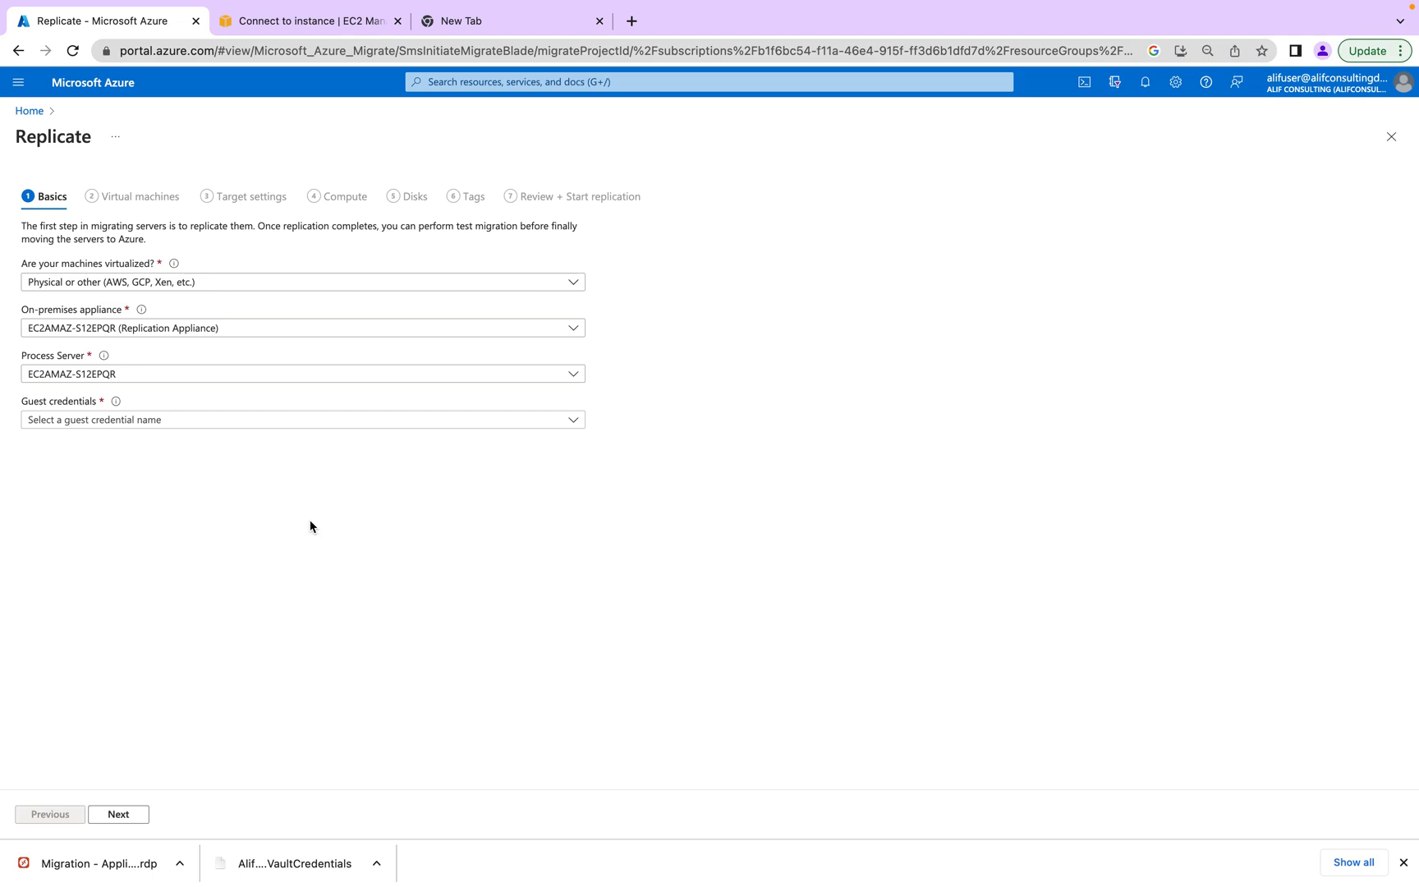
click(301, 421)
click(351, 596)
click(182, 421)
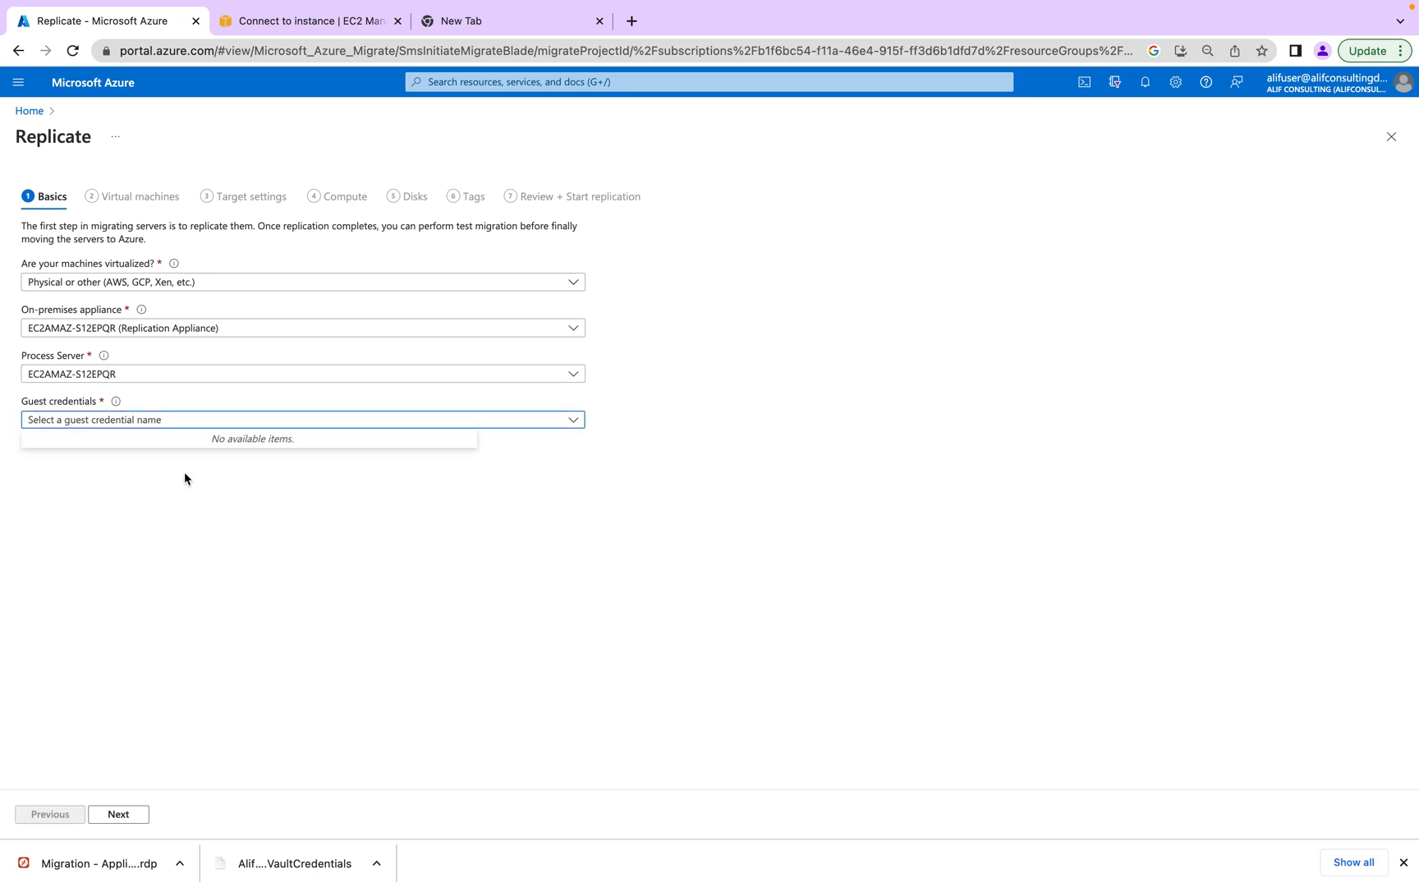
click(79, 50)
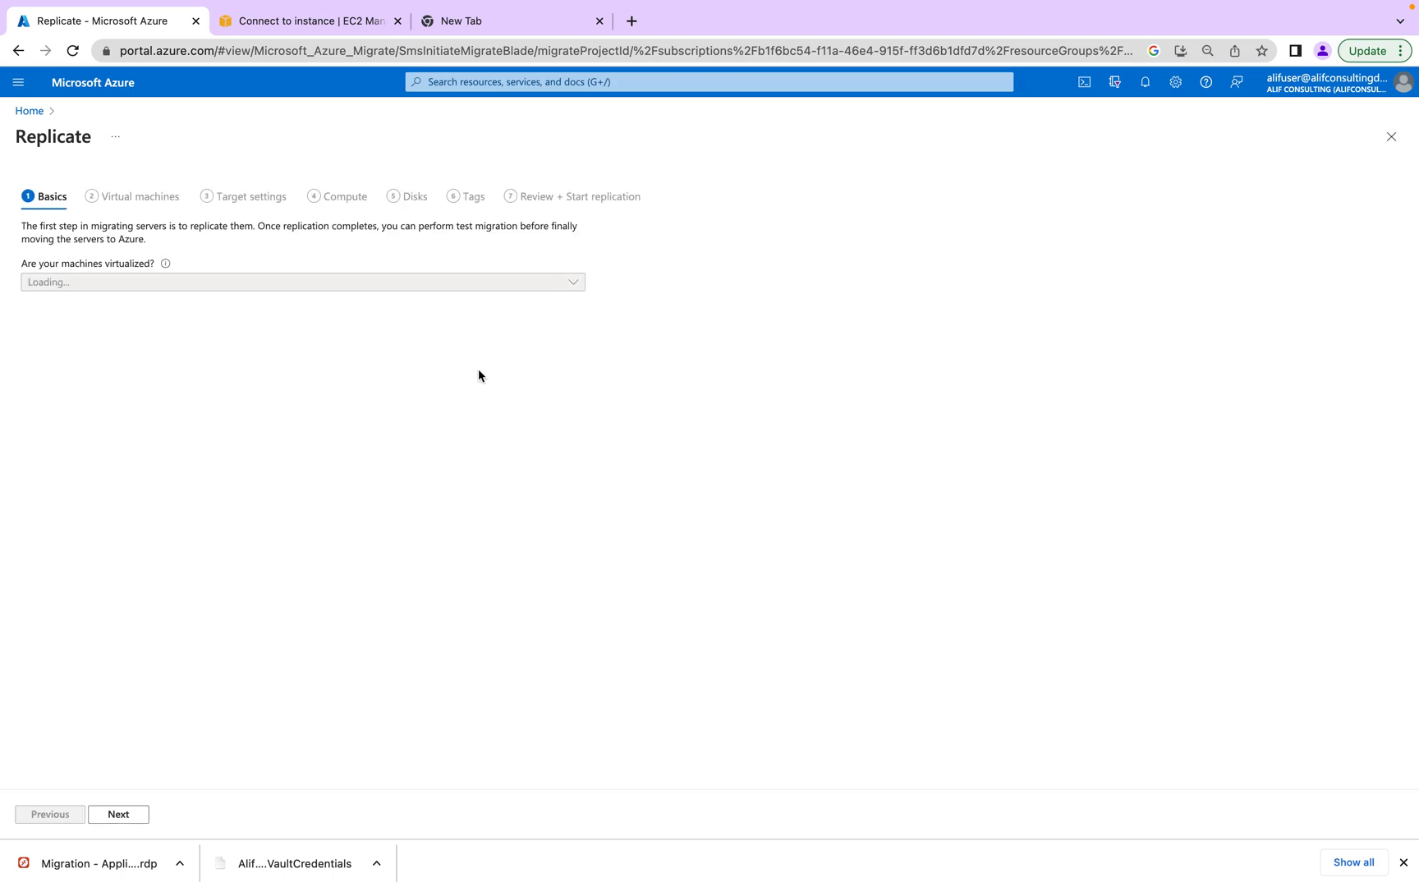
- Hide the browser's downloads shelf and reload the Replicate page
click(172, 282)
click(1403, 862)
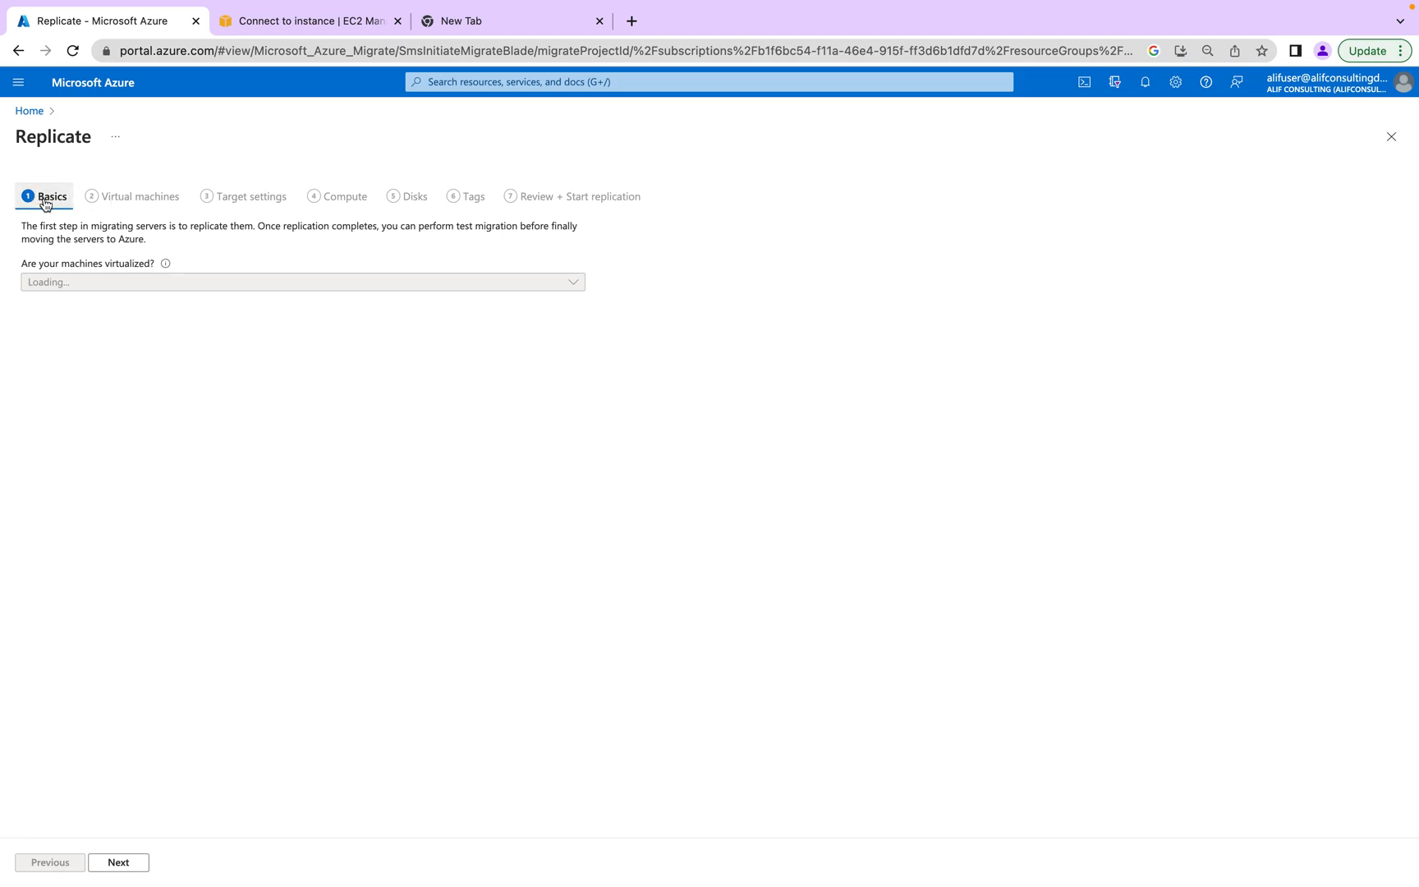
click(72, 50)
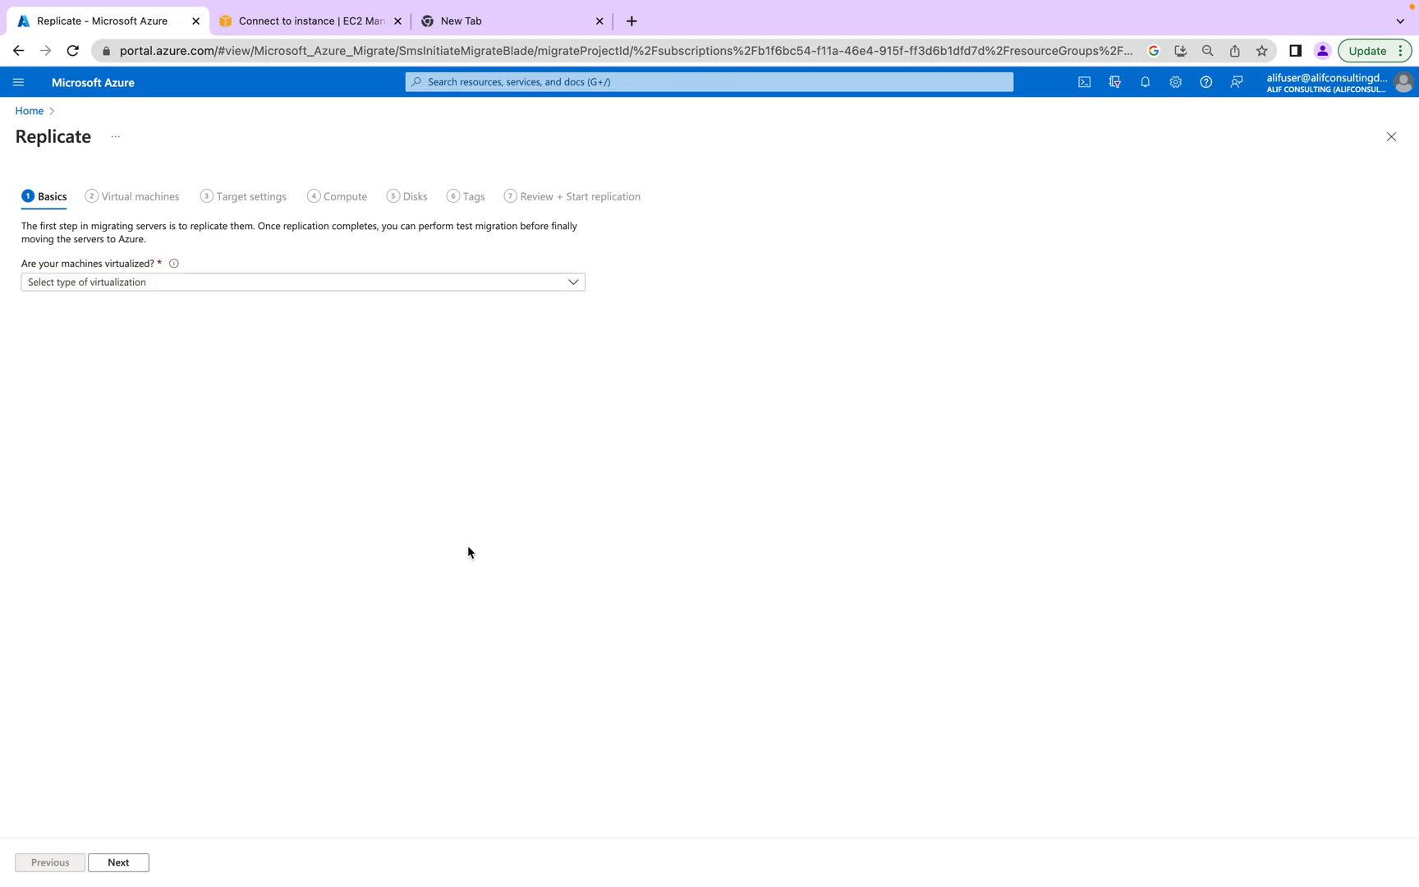
- Select Physical or other and the EC2AMAZ-S12EPQR appliance; Guest credentials still has no entries
click(182, 286)
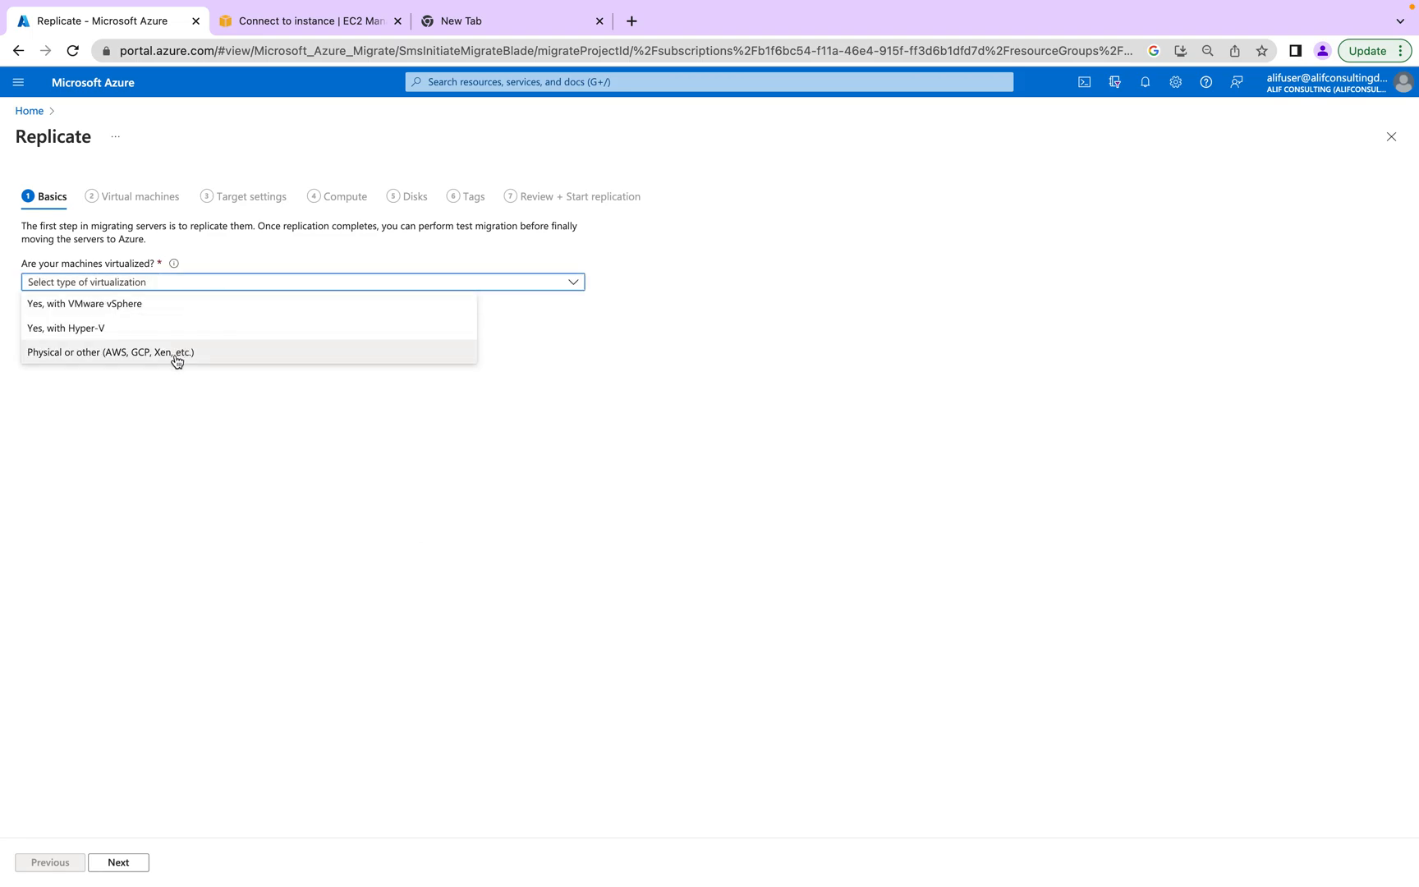
click(176, 359)
click(174, 328)
click(169, 350)
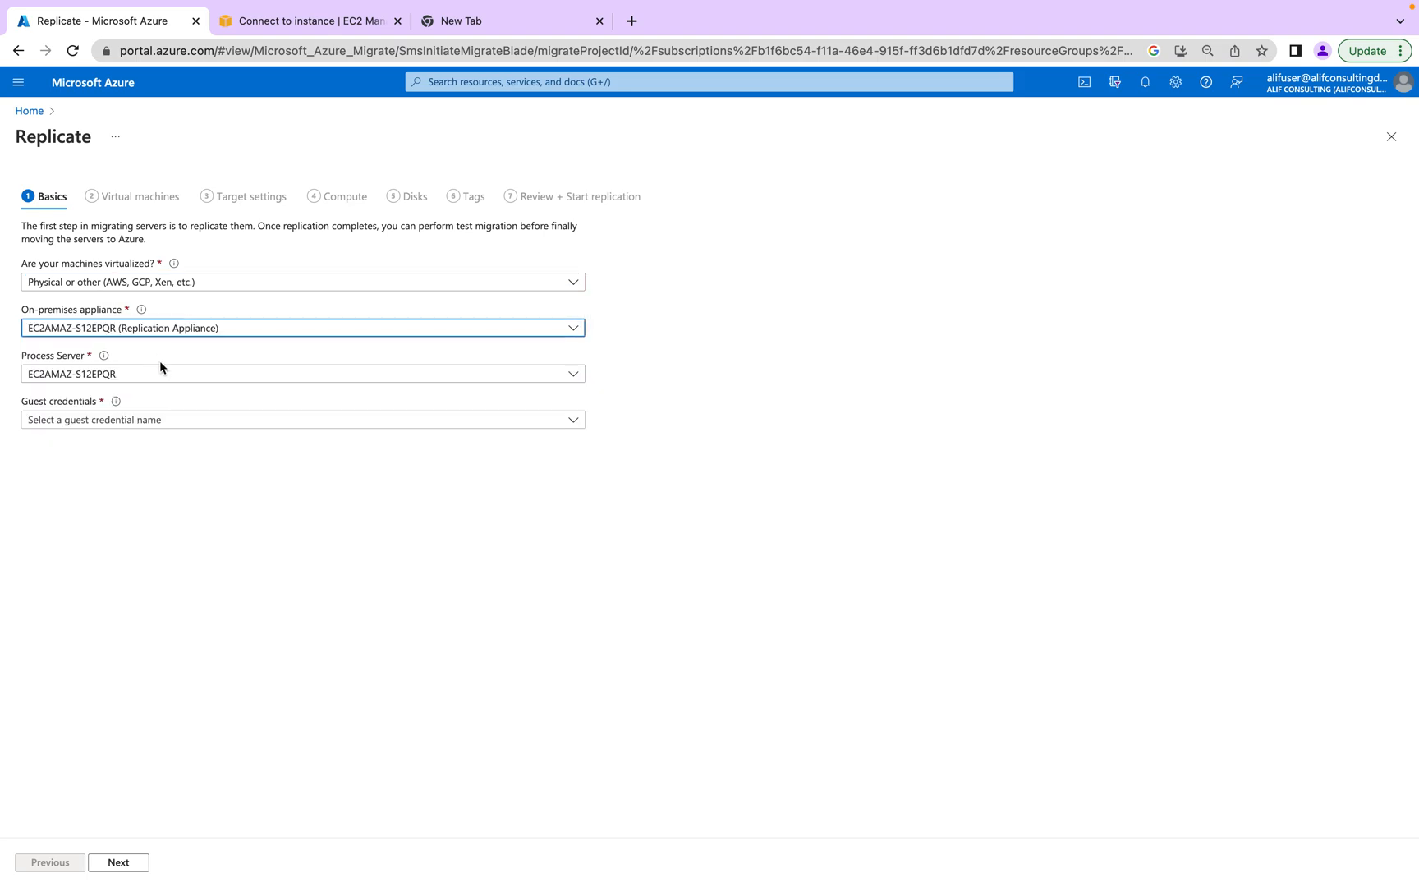
click(172, 422)
click(372, 588)
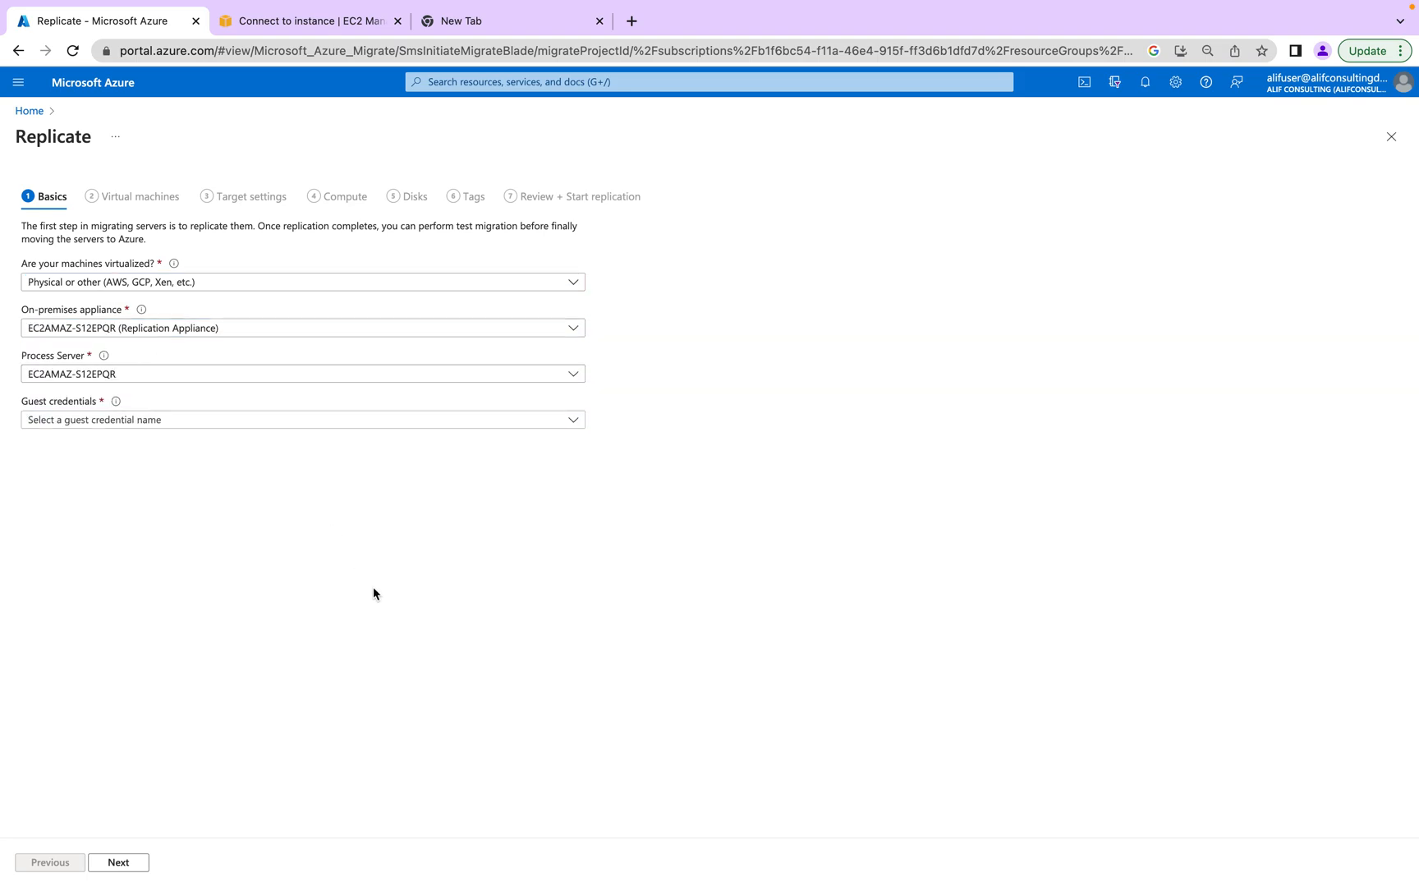